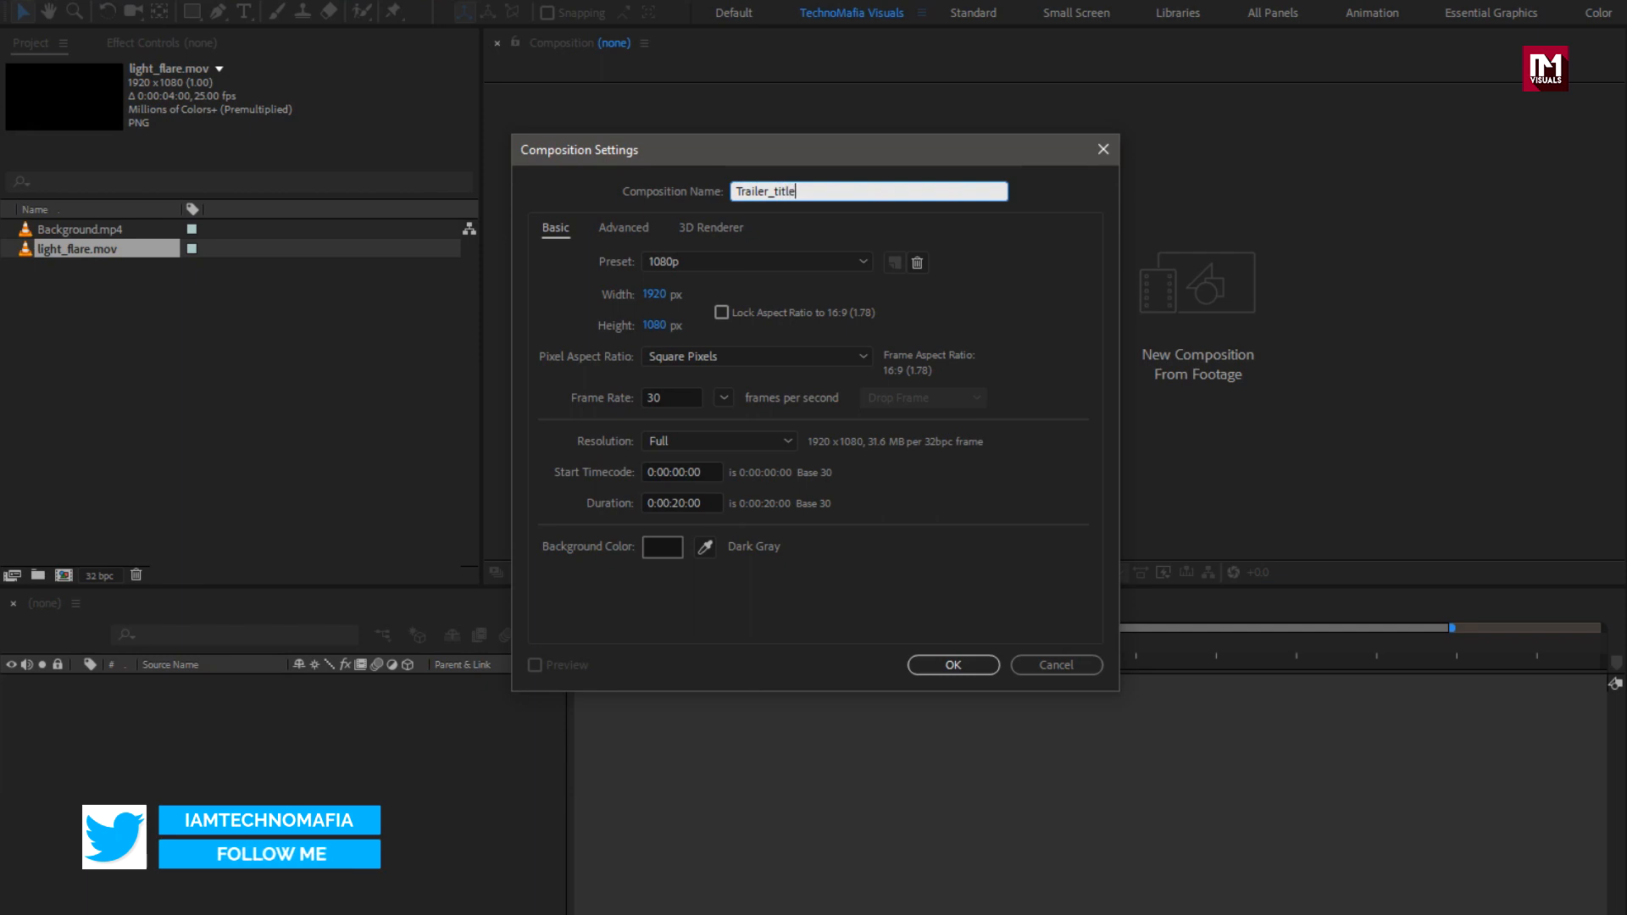
Step: Create the Trailer_title composition with a duration of 0:00:04:00
{"action": "left_click", "coordinate": [688, 503]}
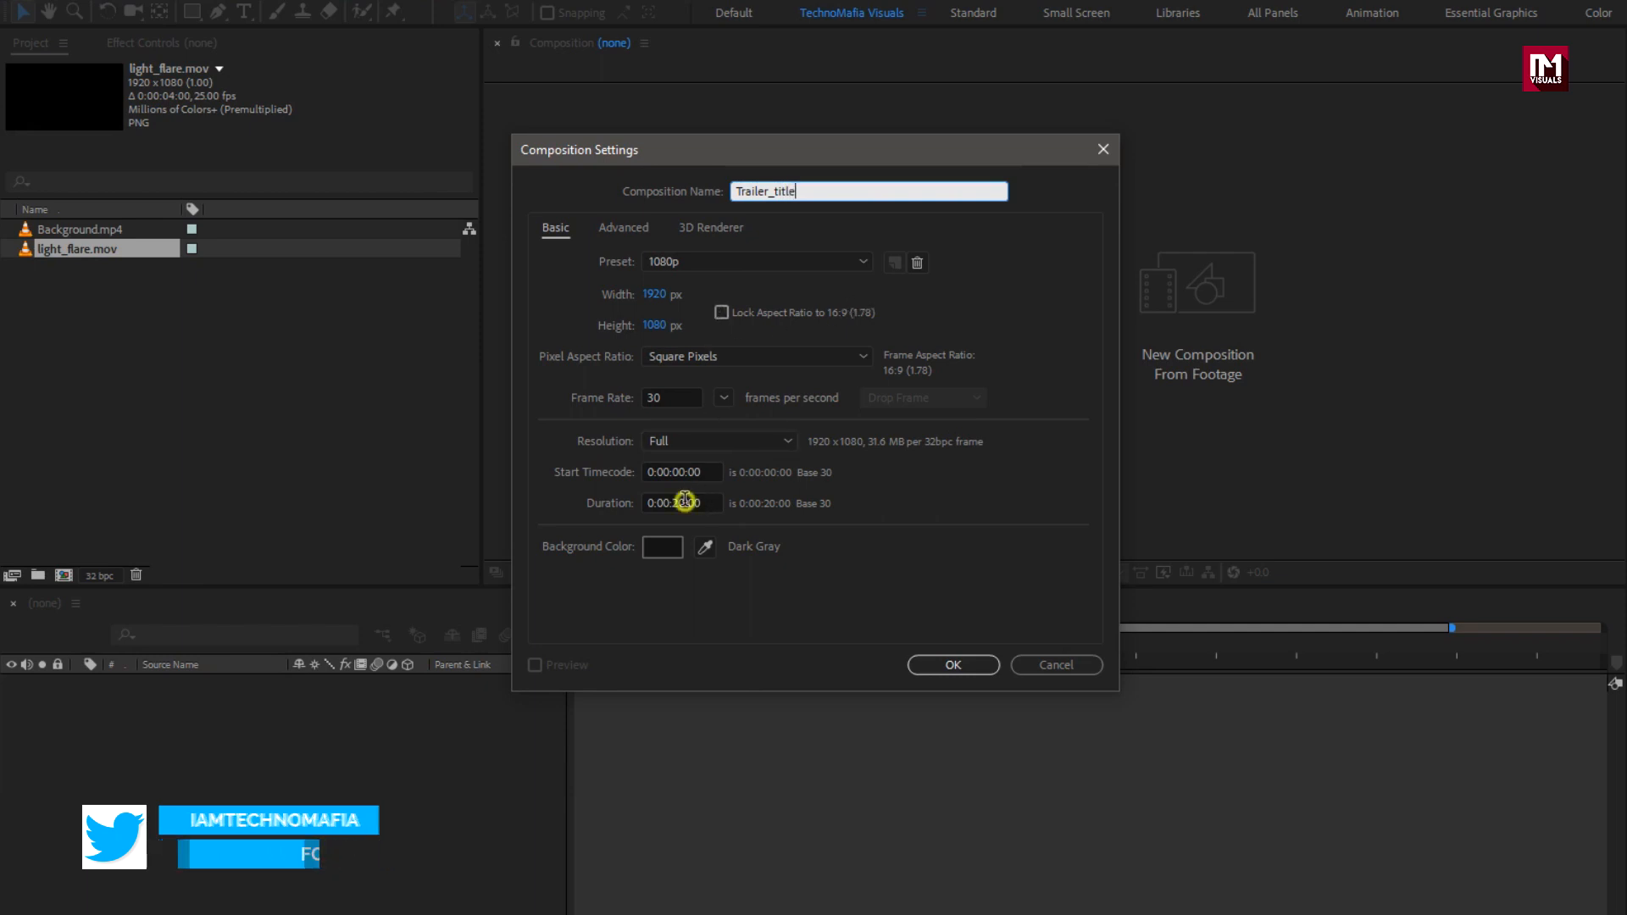
{"action": "type", "text": "04"}
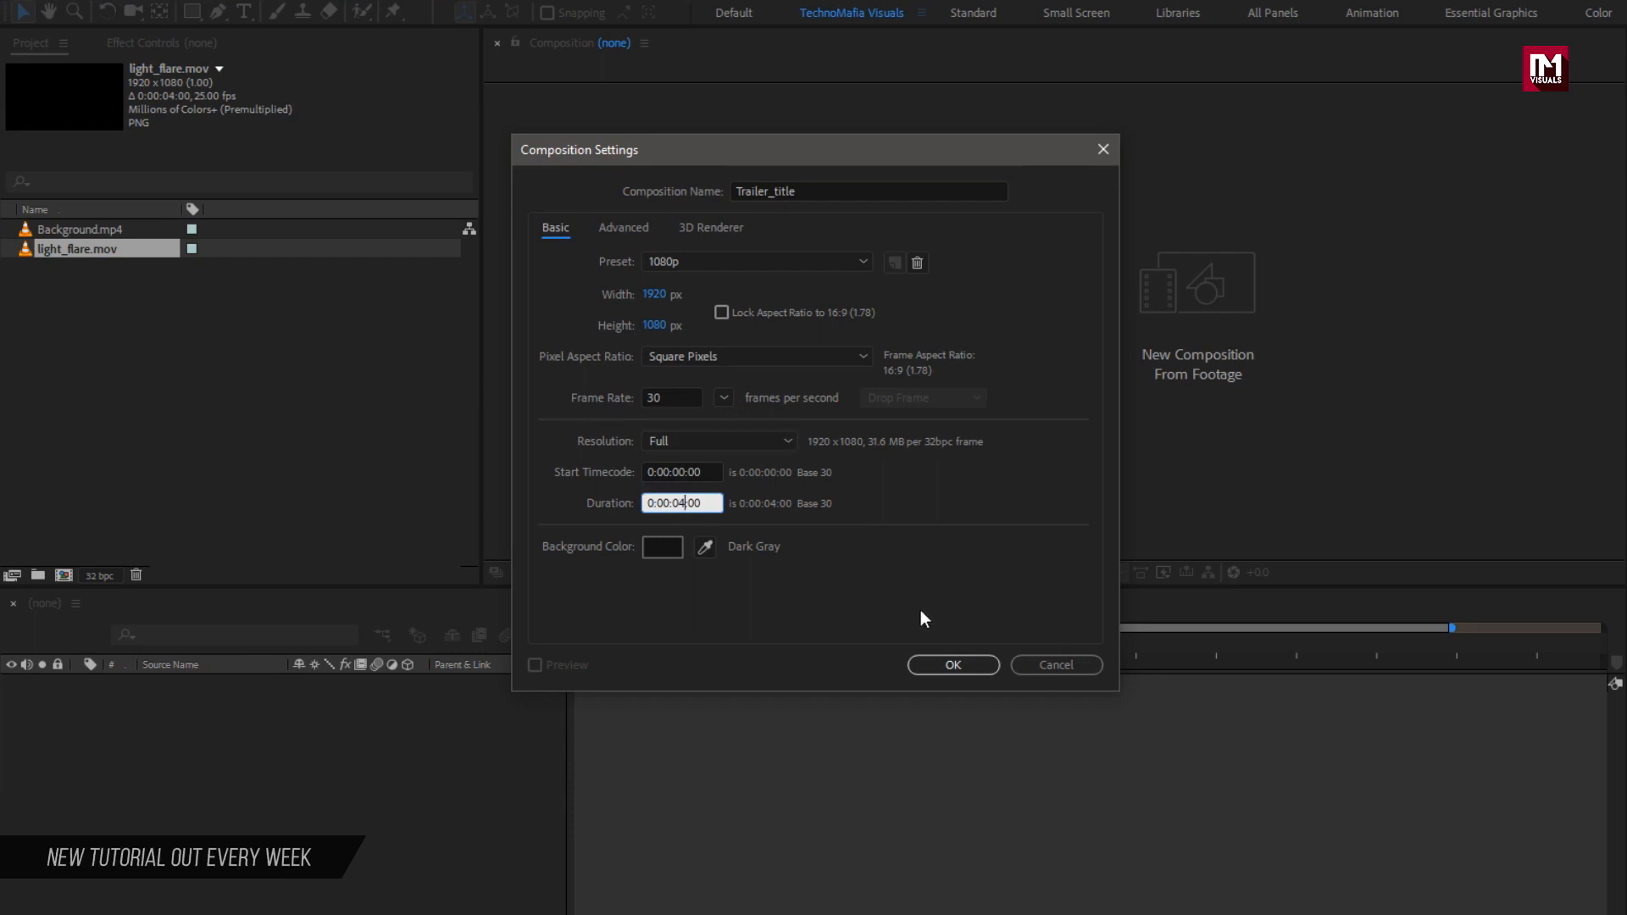
{"action": "left_click", "coordinate": [934, 665]}
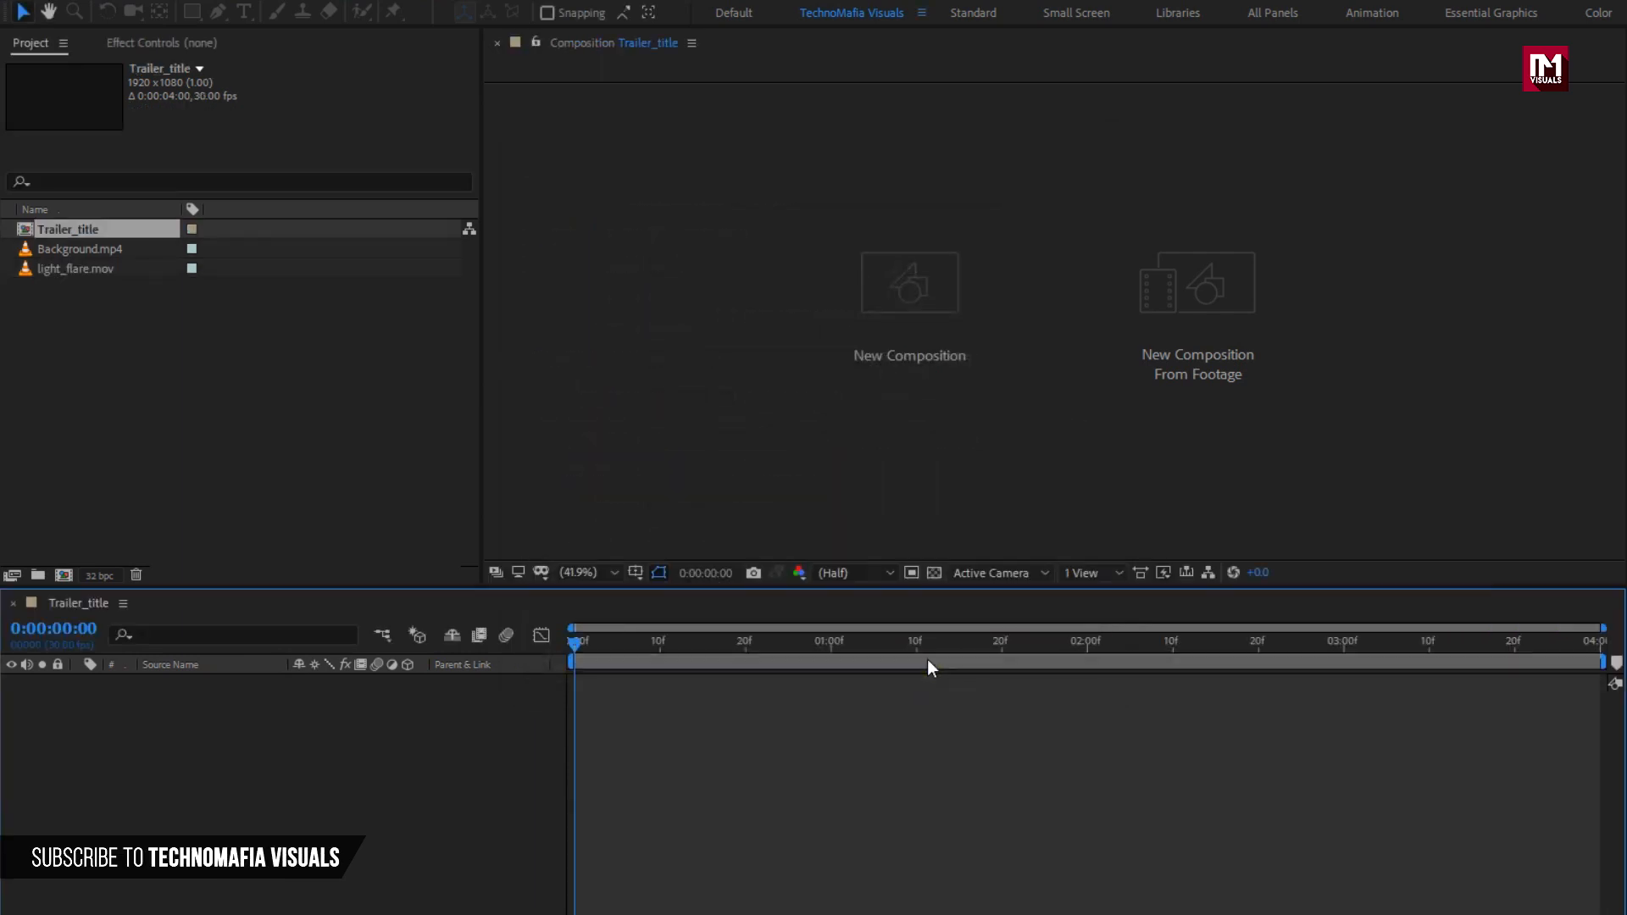
Step: Add a full-frame black solid layer named BG
{"action": "right_click", "coordinate": [259, 734]}
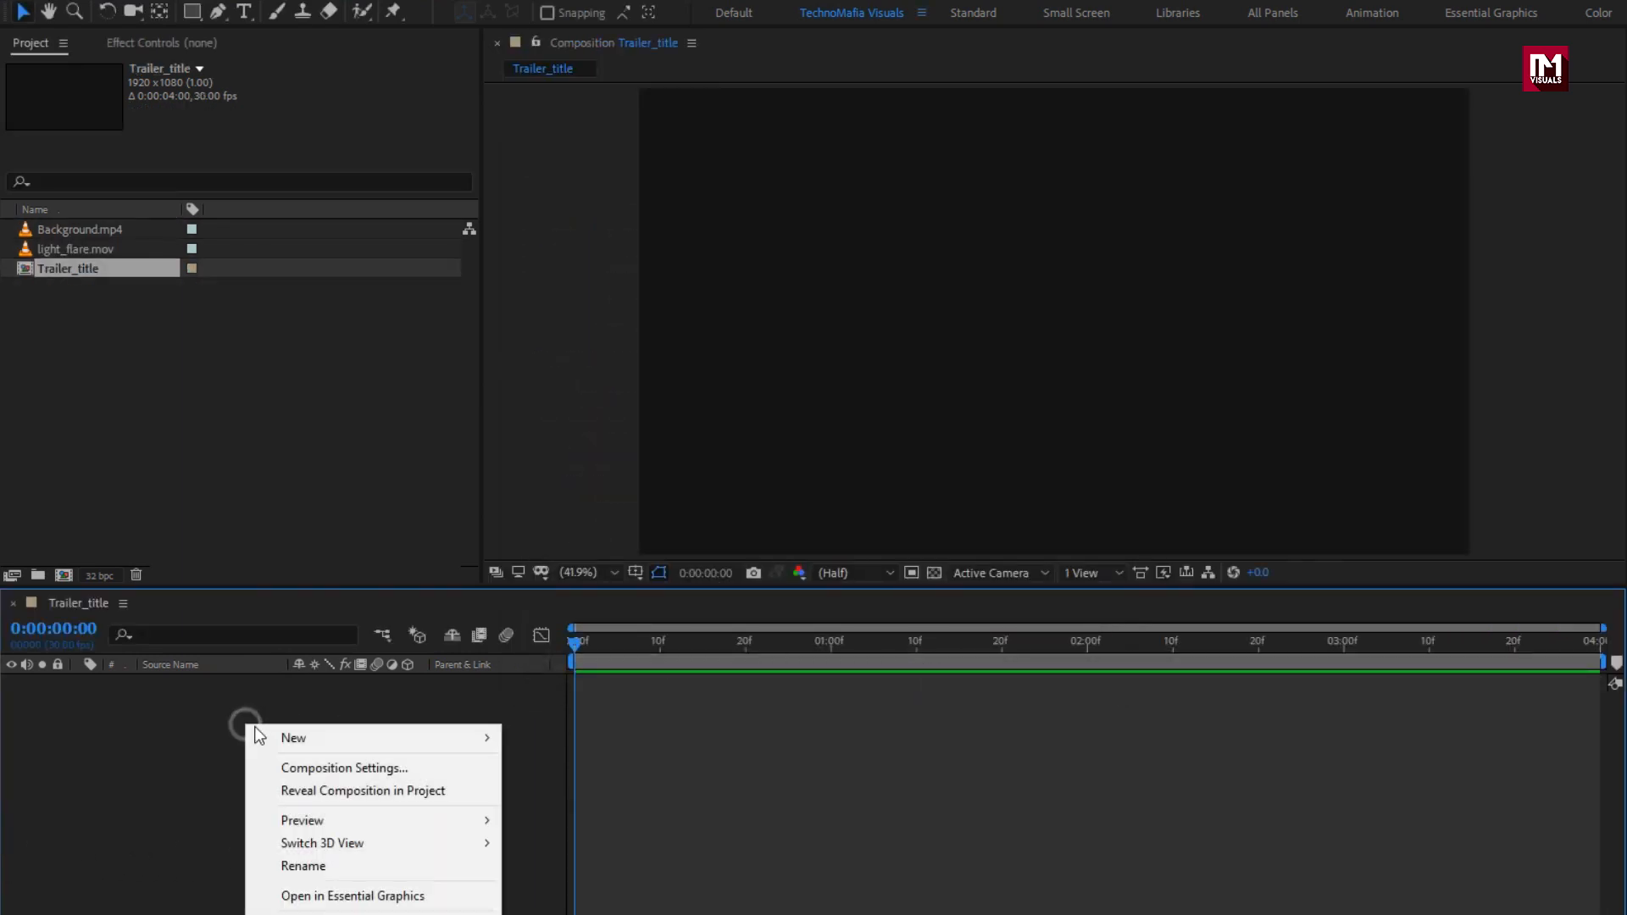
{"action": "mouse_move", "coordinate": [475, 738]}
{"action": "left_click", "coordinate": [595, 798]}
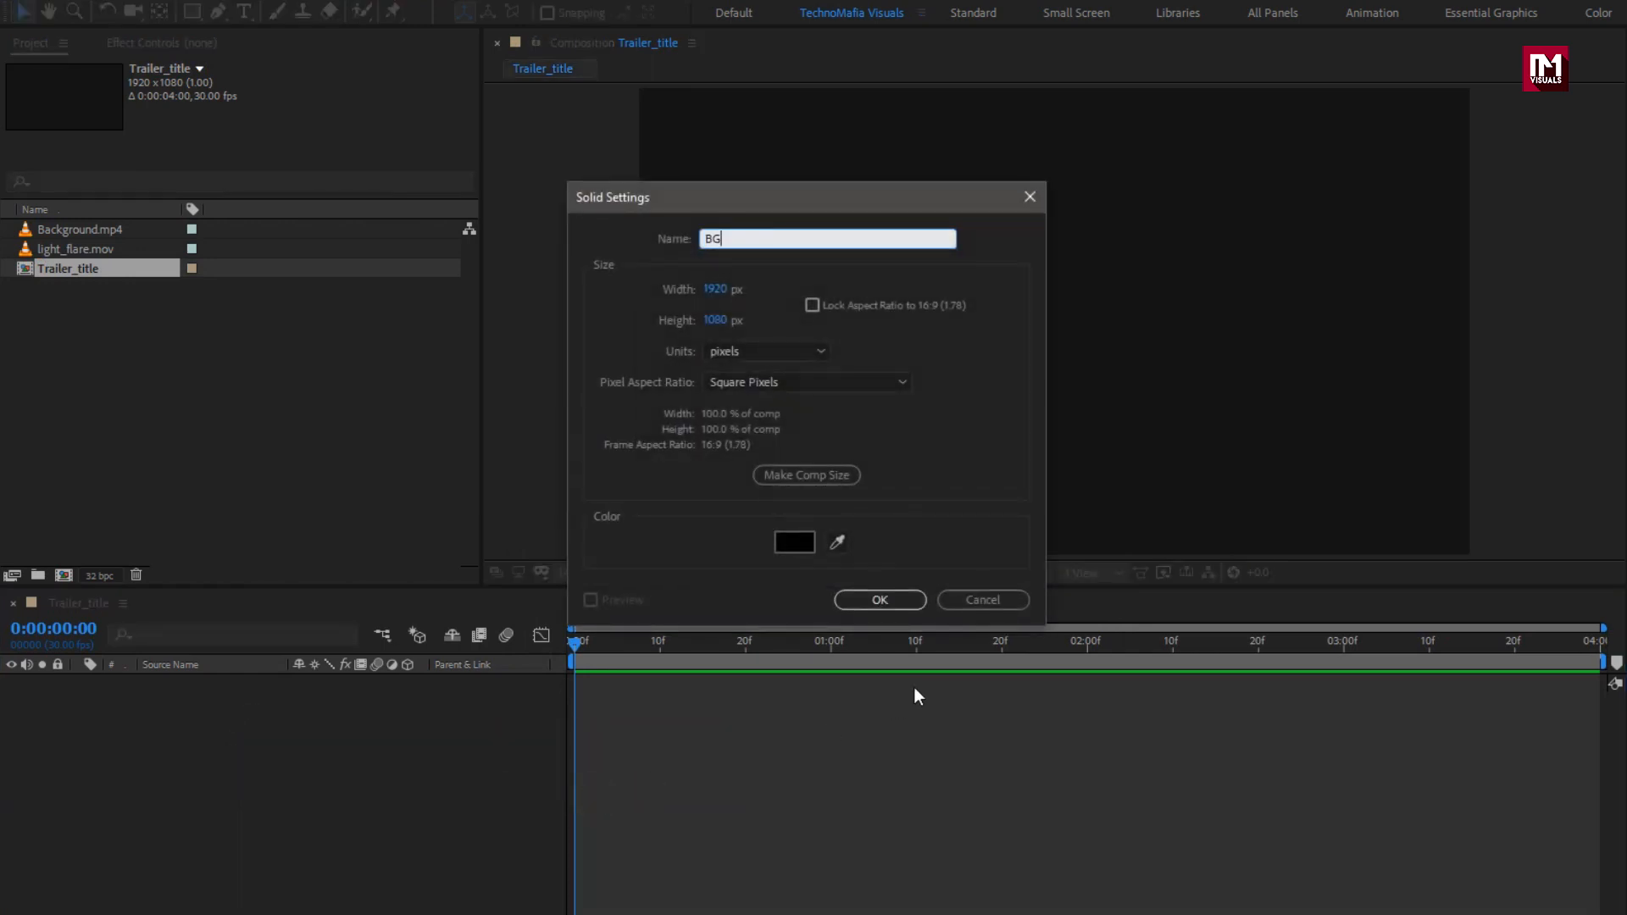
{"action": "left_click", "coordinate": [878, 599]}
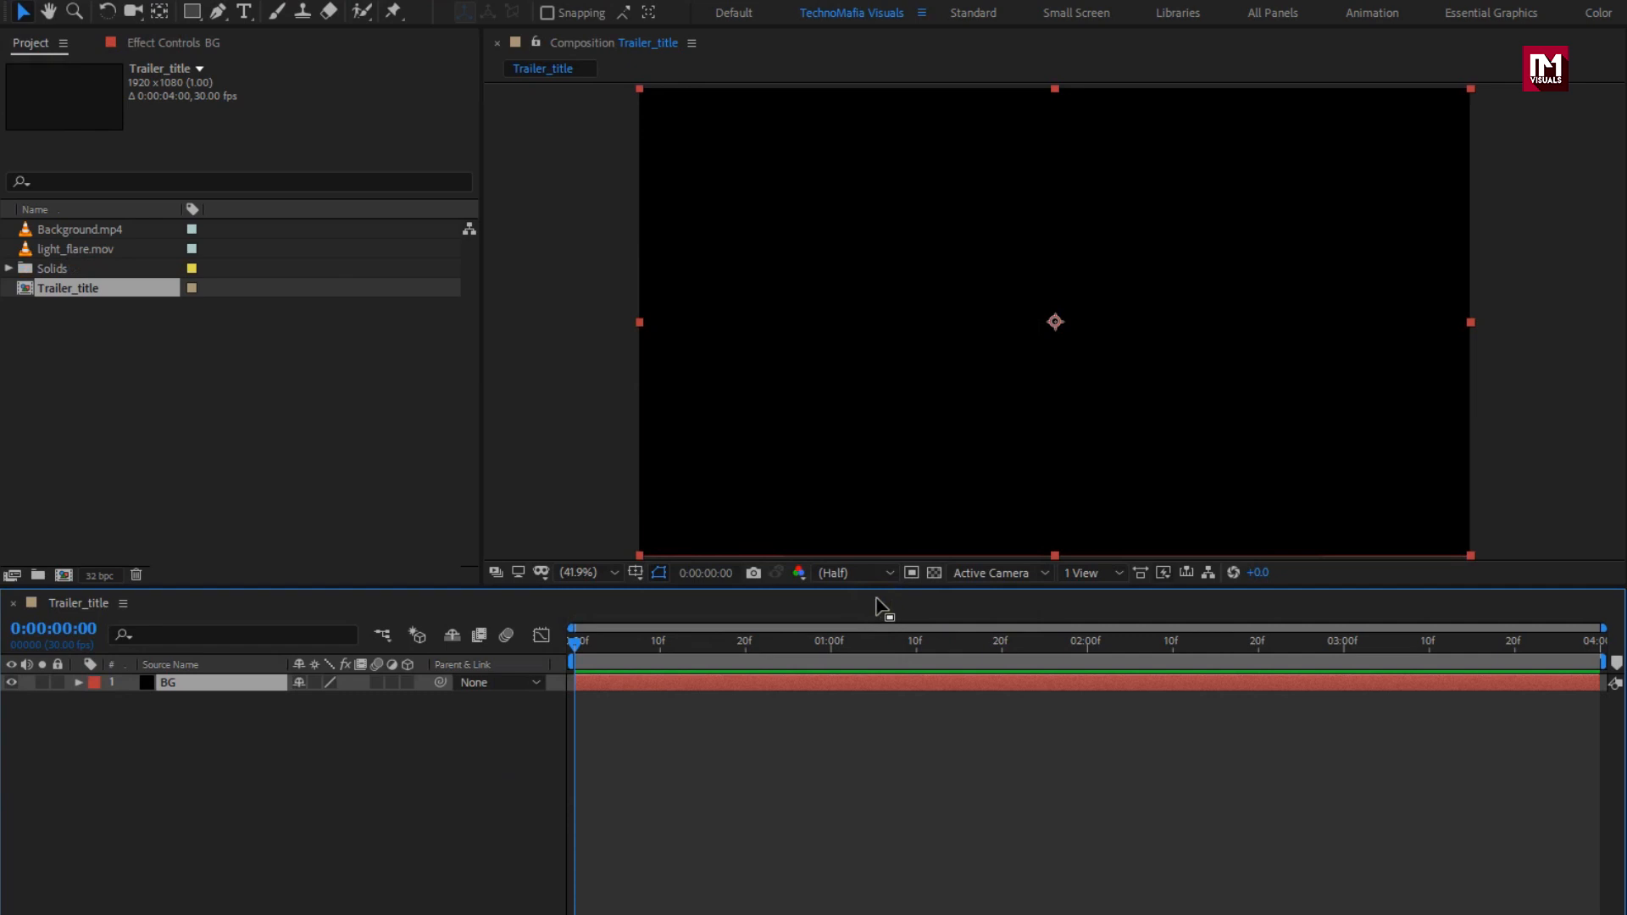
{"action": "left_click", "coordinate": [1421, 81]}
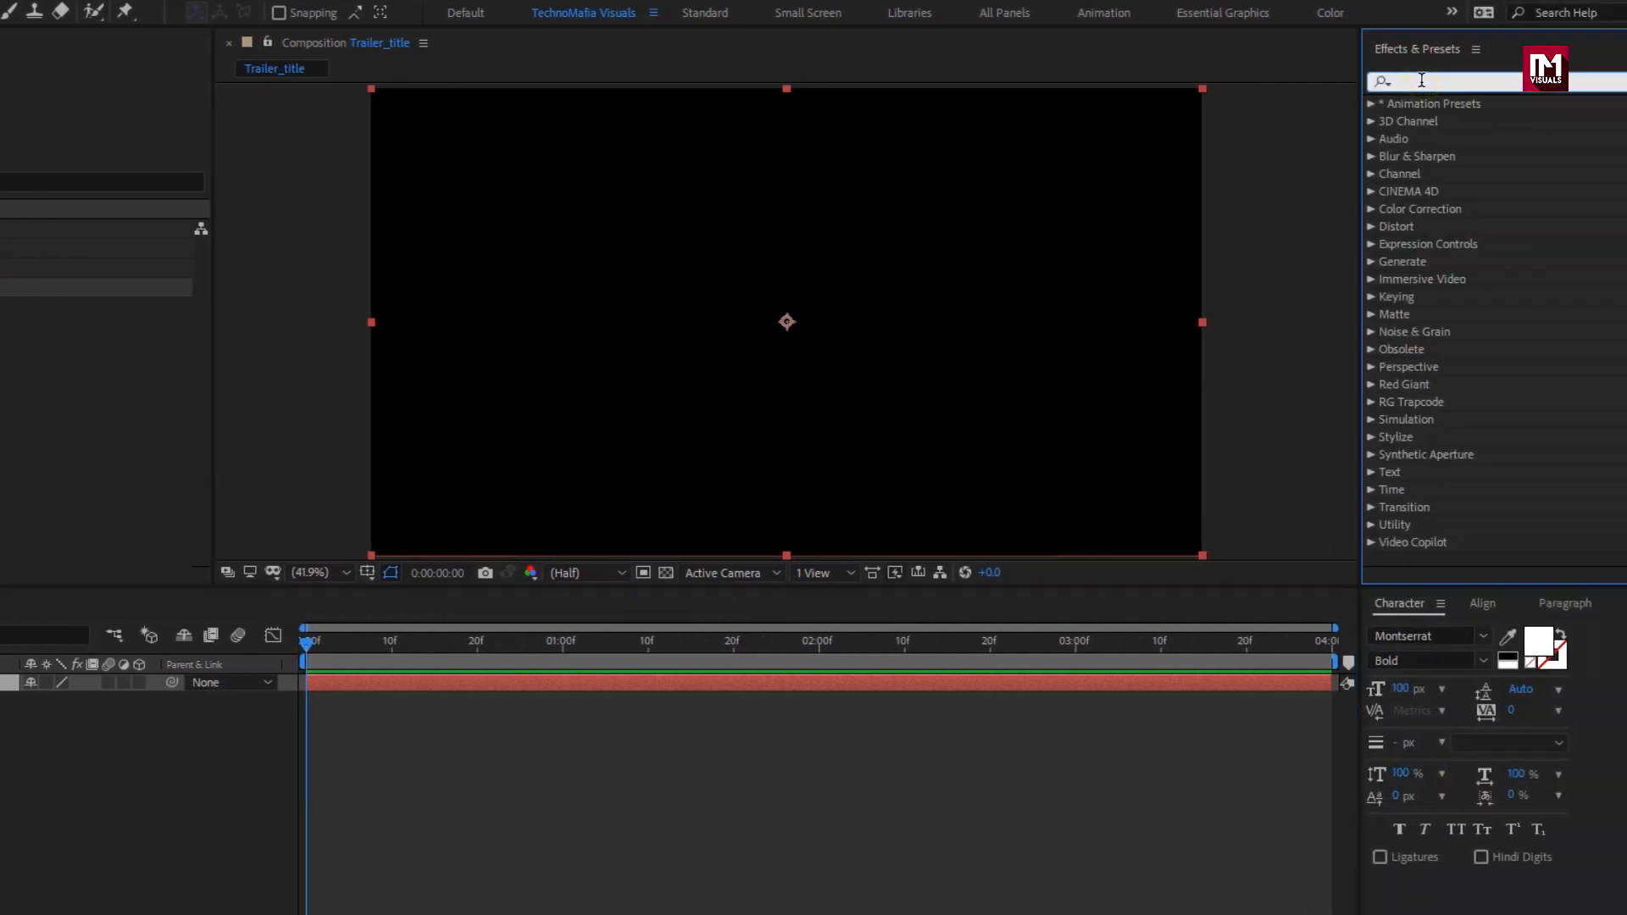
Step: Apply Gradient Ramp to BG and set its start colour to blue 336BAA
{"action": "type", "text": "ramp"}
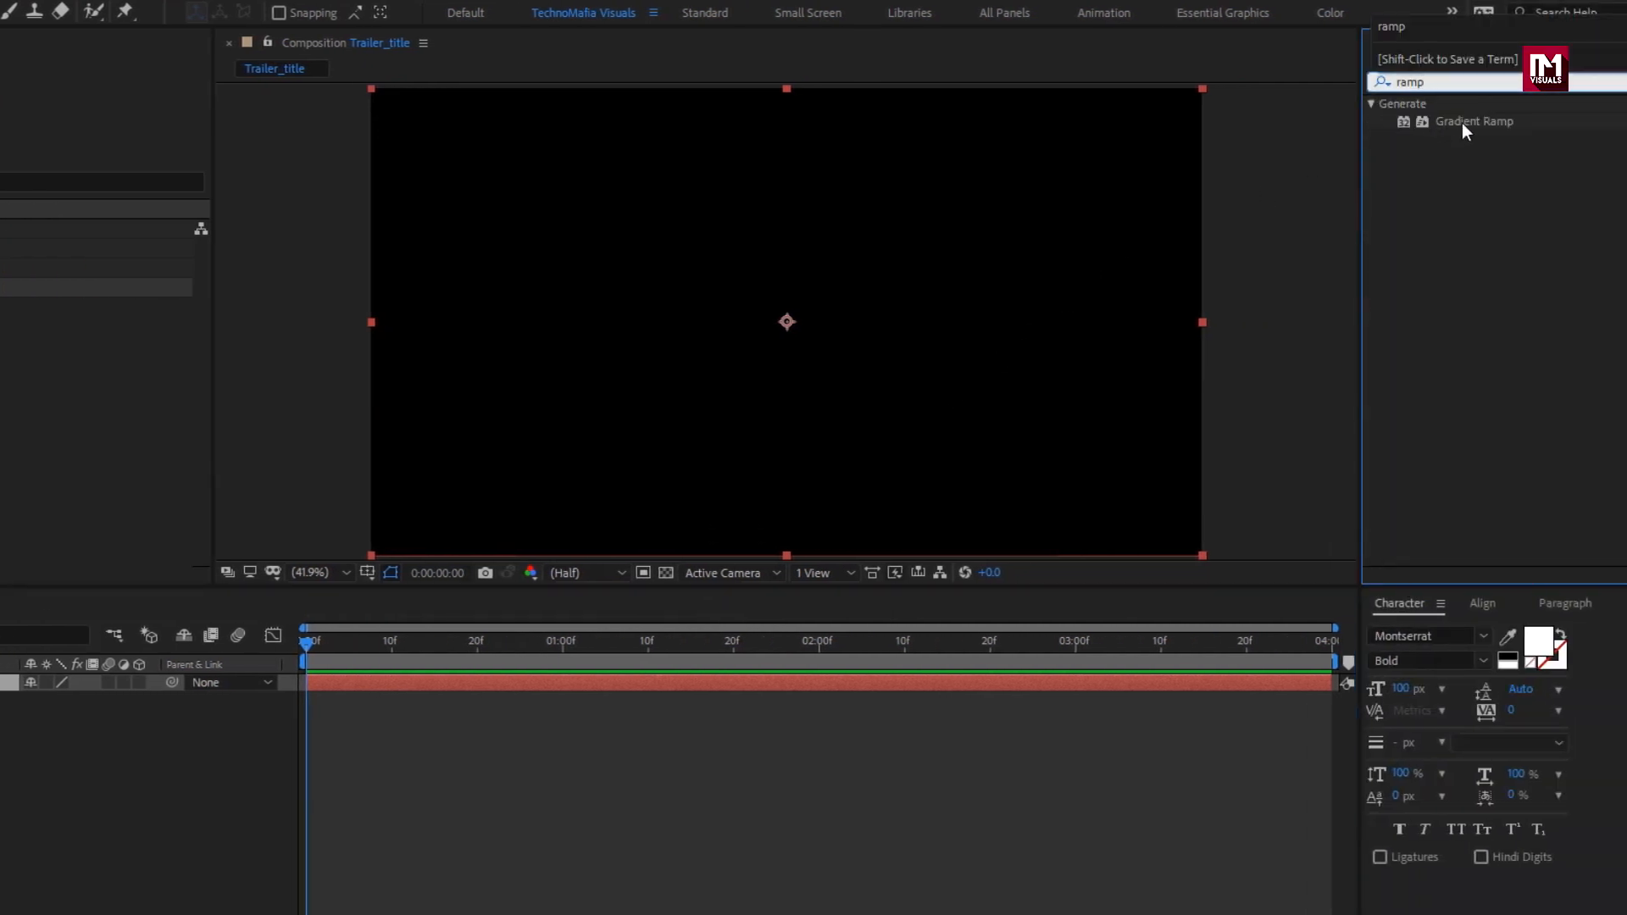
{"action": "double_click", "coordinate": [1462, 123]}
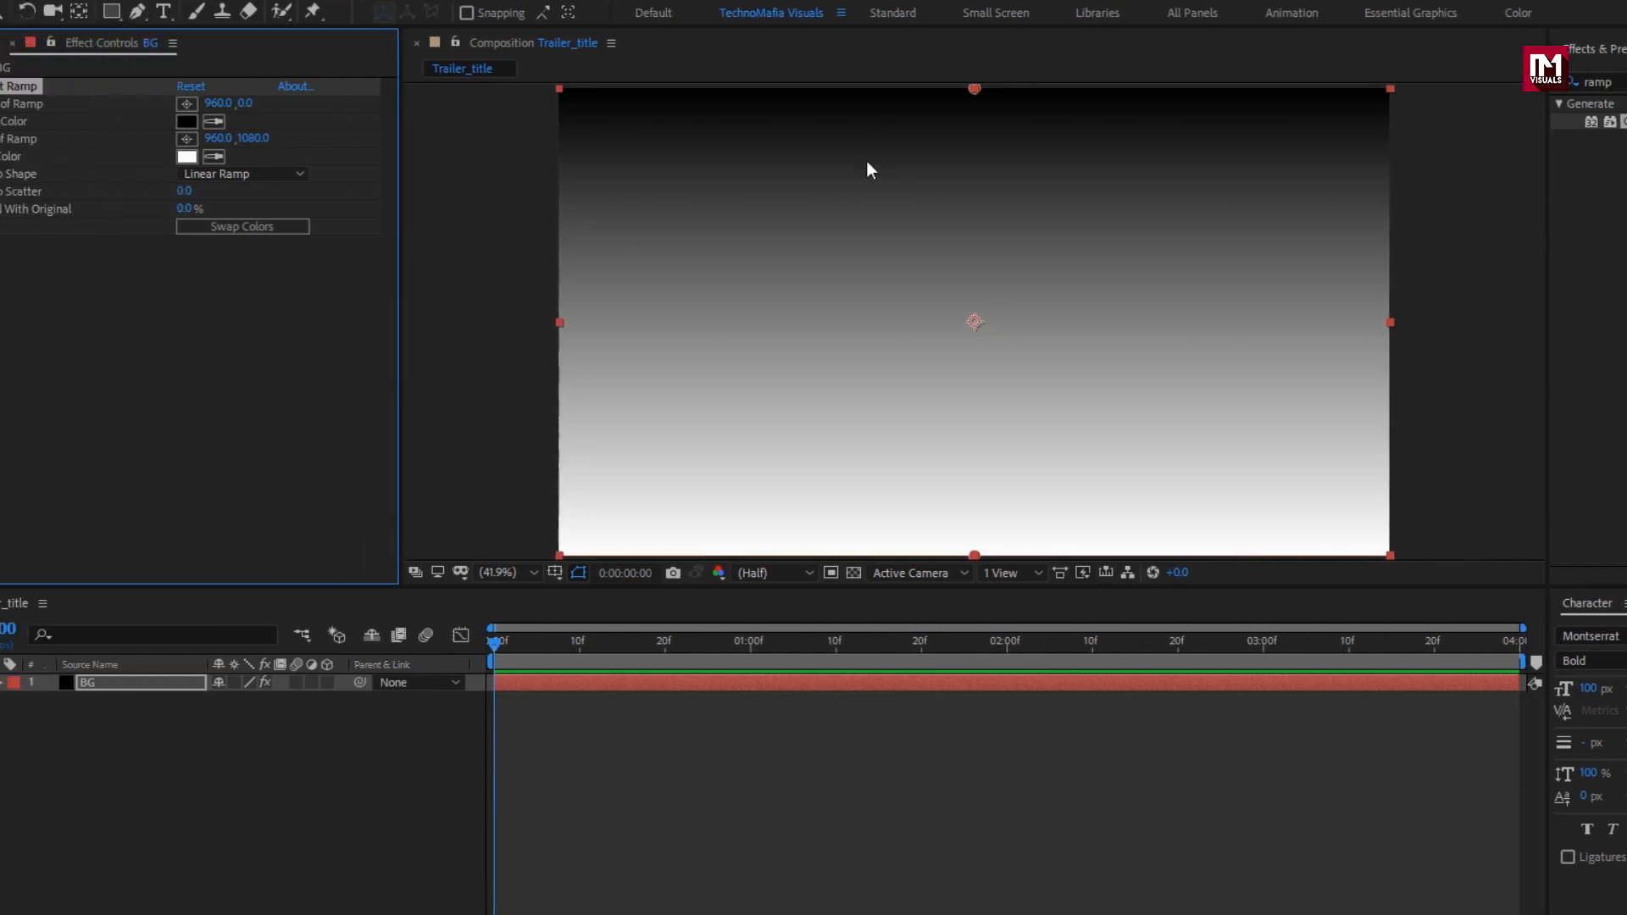
{"action": "left_click", "coordinate": [274, 123]}
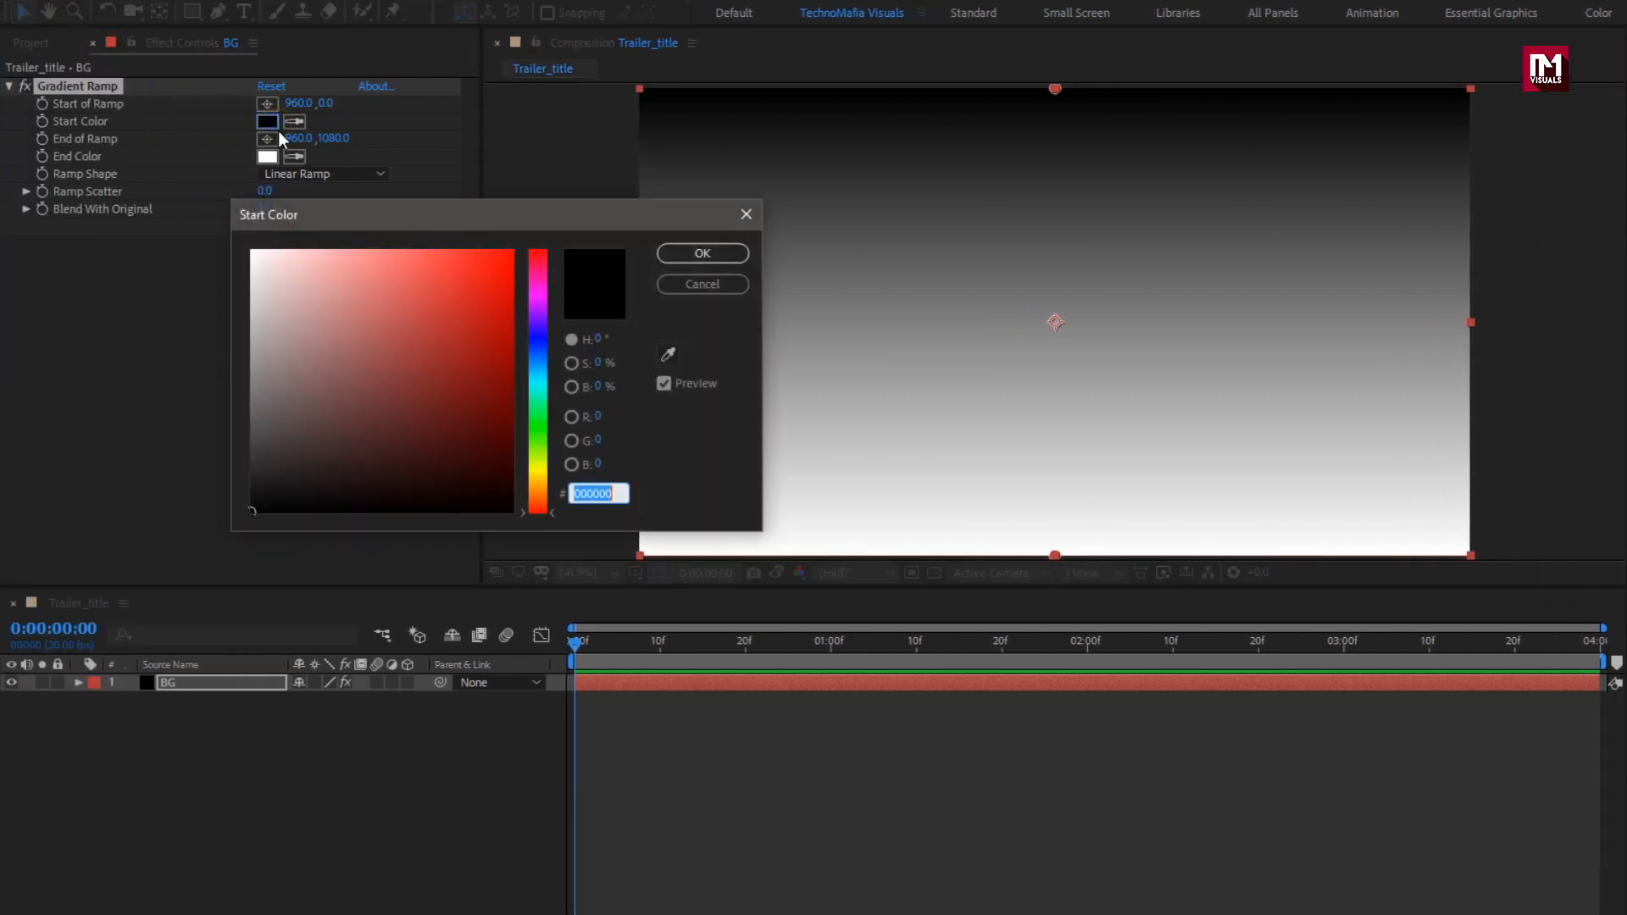
{"action": "left_click", "coordinate": [538, 358]}
{"action": "left_click_drag", "start_coordinate": [488, 343], "coordinate": [438, 344]}
{"action": "left_click", "coordinate": [703, 254]}
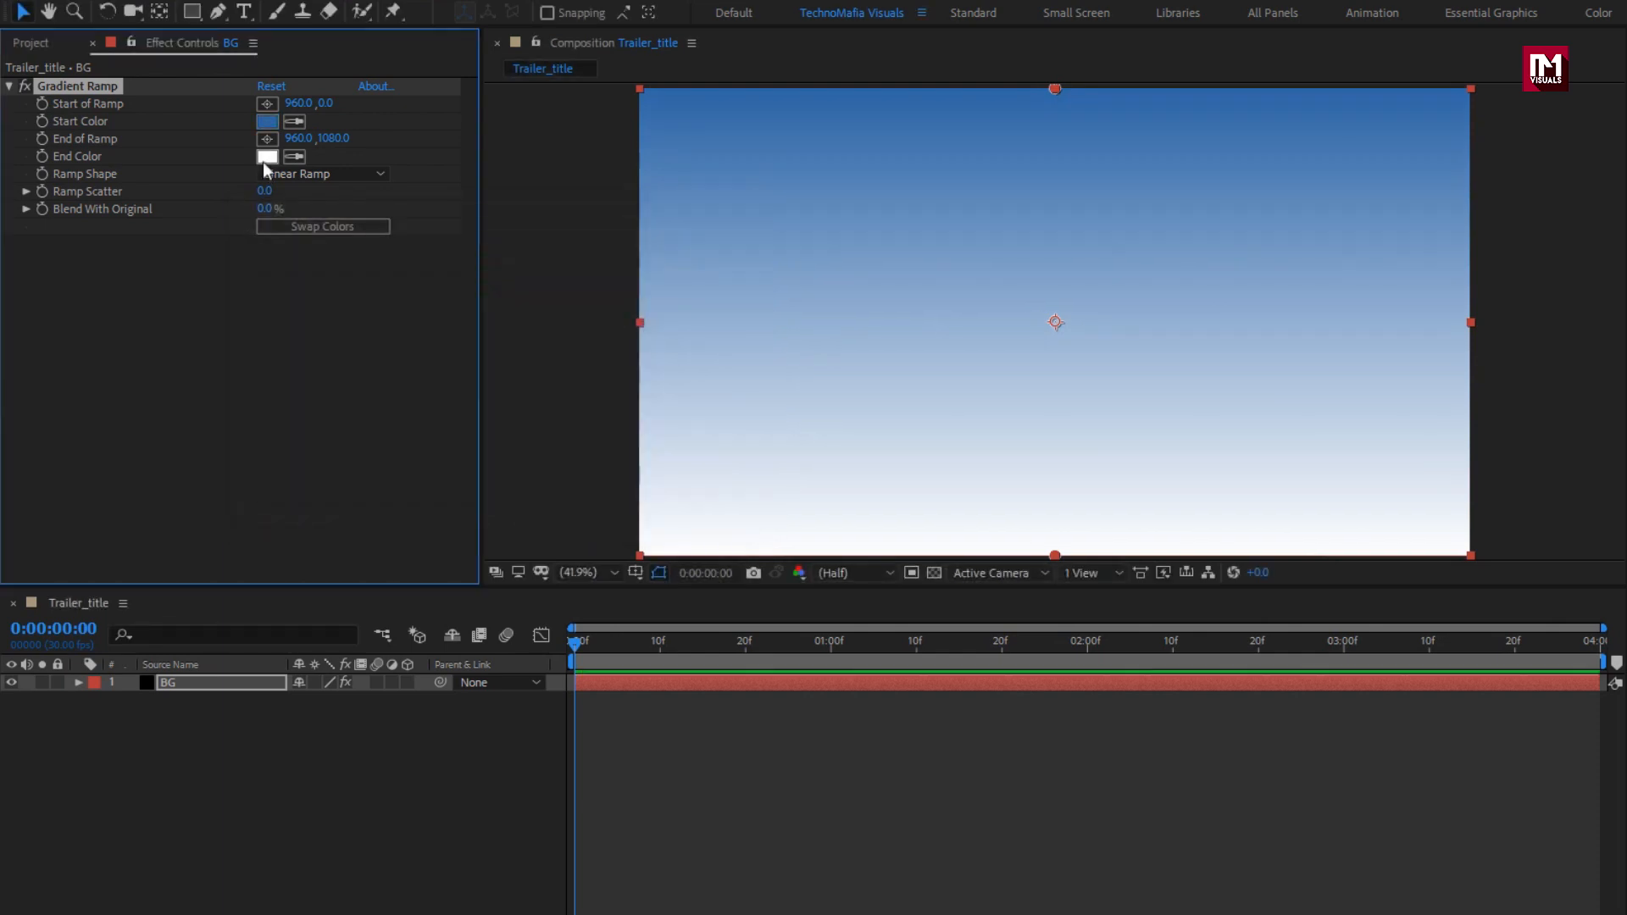
Step: Set the gradient's end colour to coral red F64646
{"action": "left_click", "coordinate": [267, 158]}
{"action": "left_click_drag", "start_coordinate": [357, 262], "coordinate": [424, 263]}
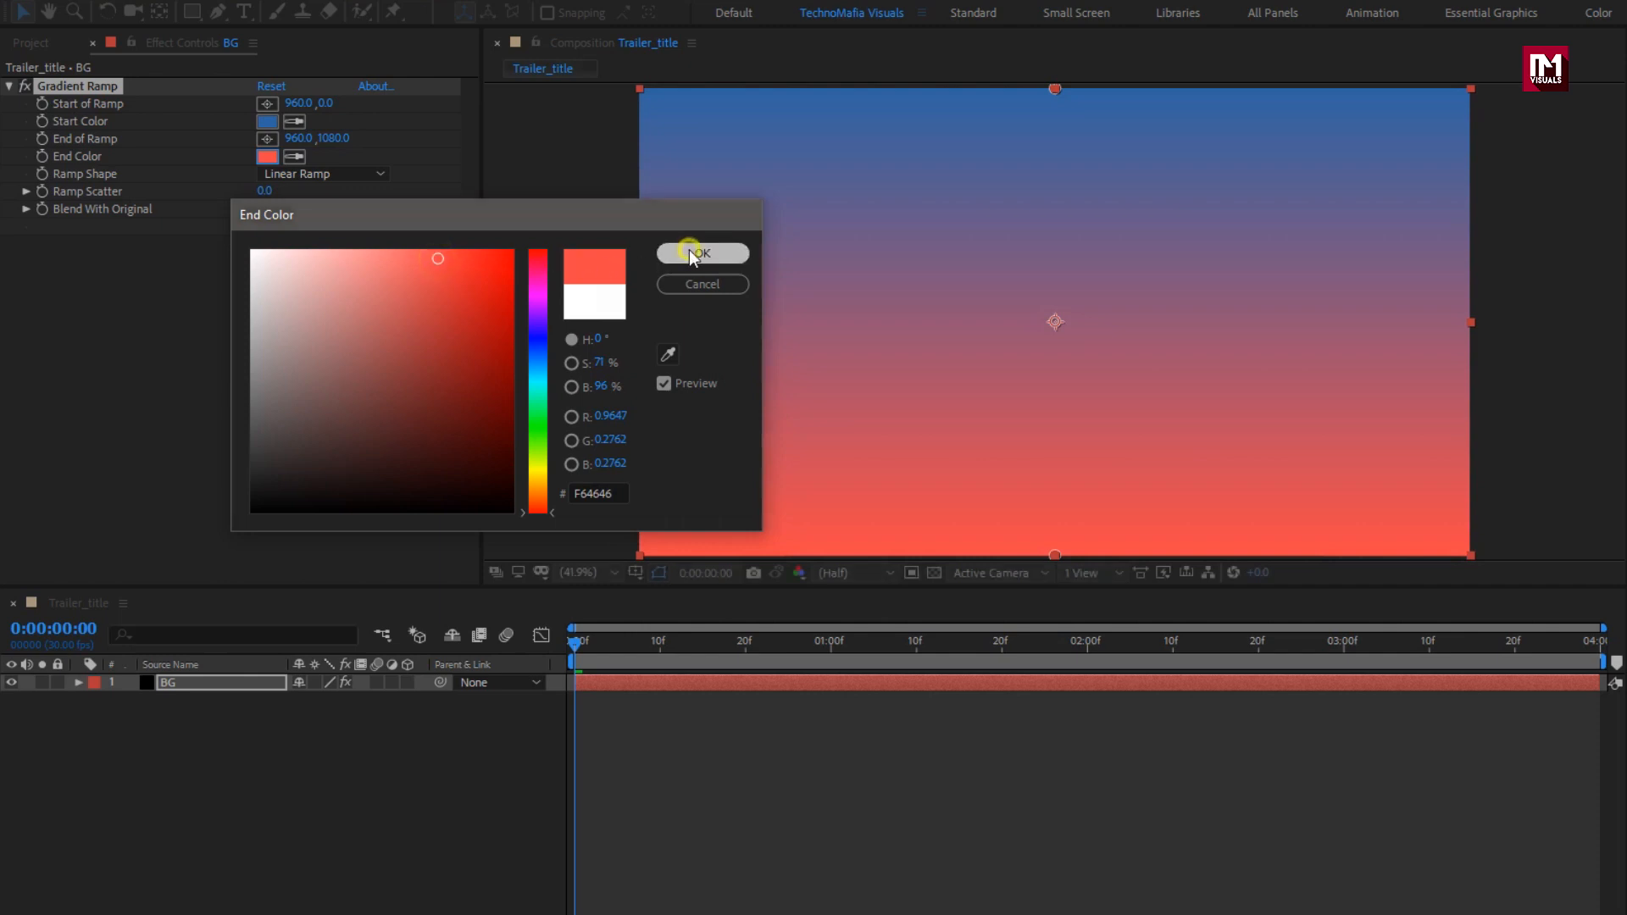
{"action": "left_click", "coordinate": [689, 250]}
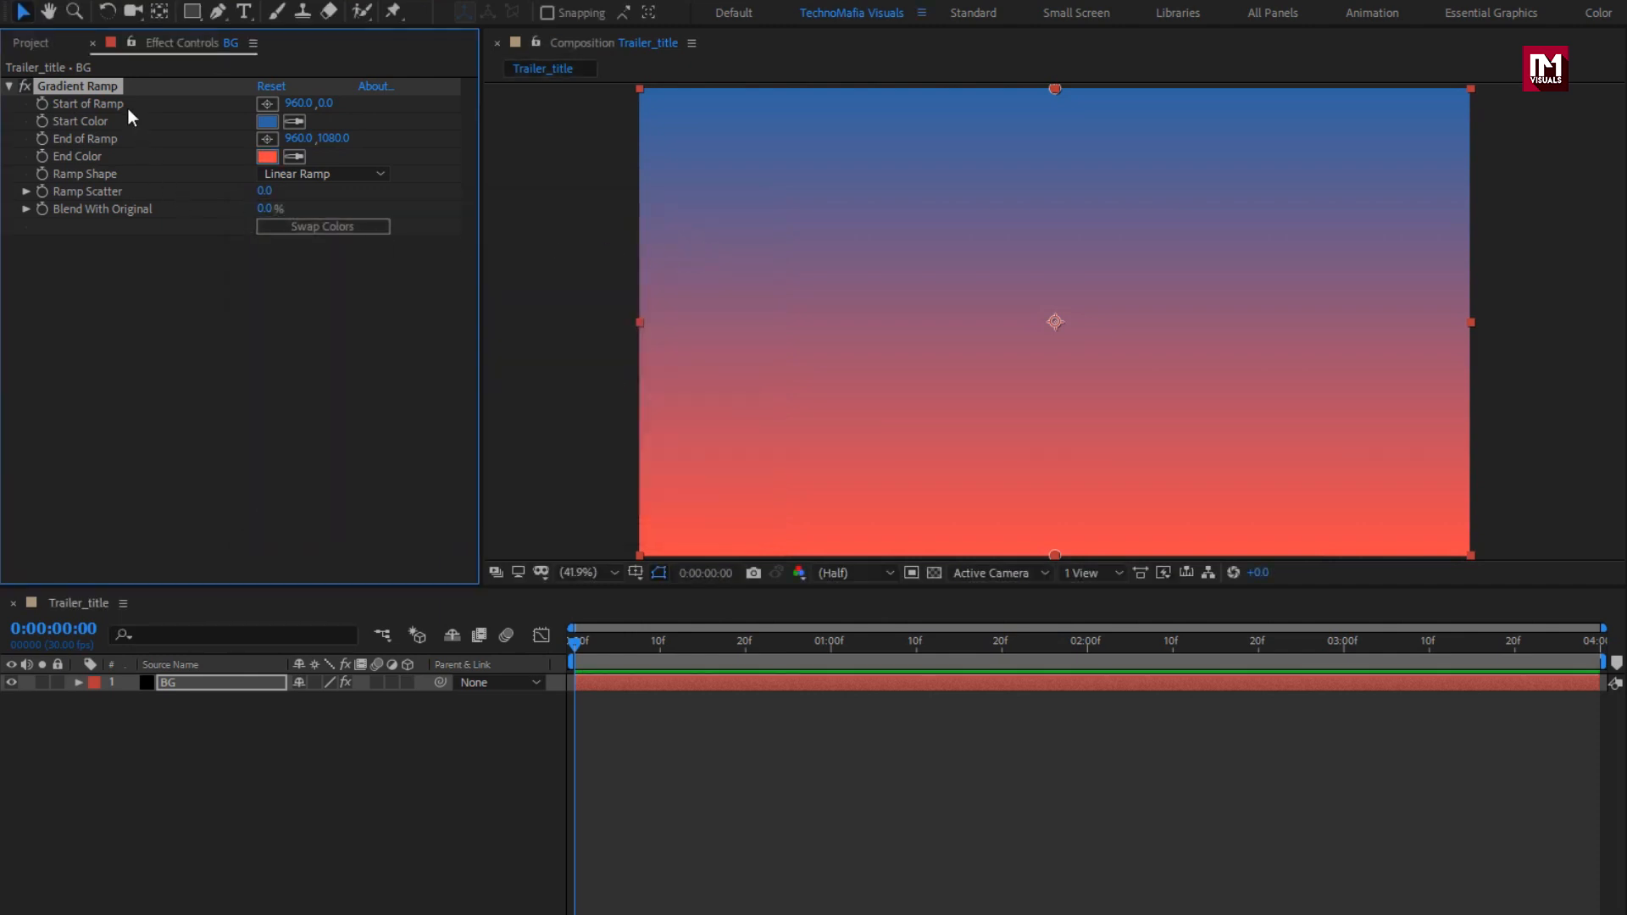
{"action": "left_click", "coordinate": [30, 44]}
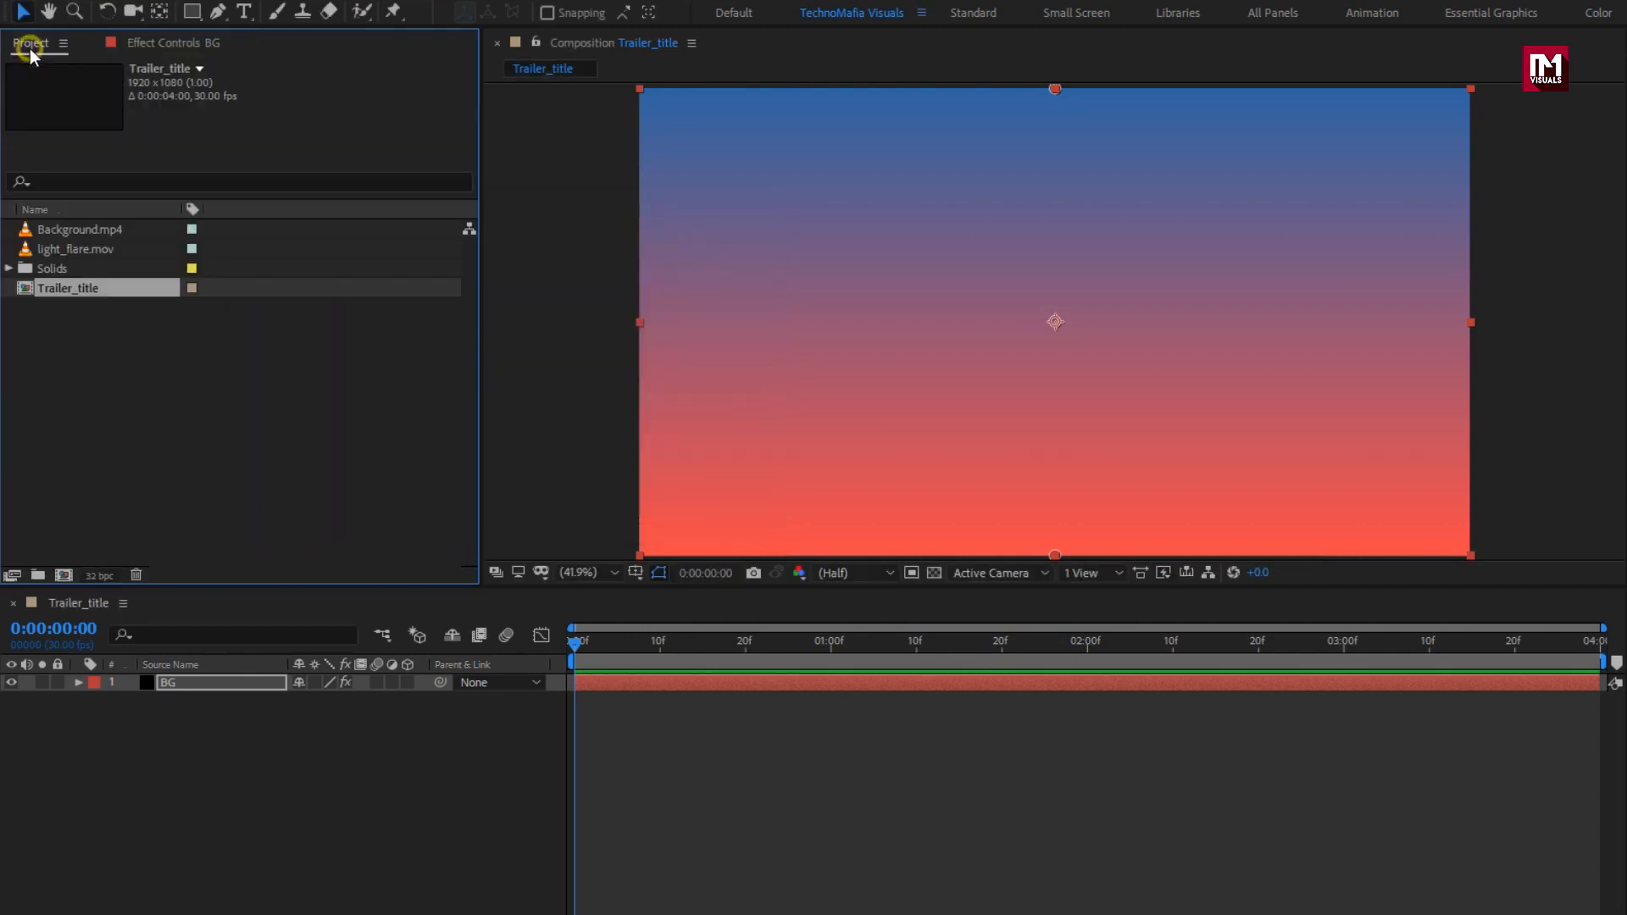
Step: Place Background.mp4 above BG and set a 100% opacity keyframe on BG at 10 frames
{"action": "left_click", "coordinate": [84, 231]}
{"action": "left_click_drag", "start_coordinate": [84, 232], "coordinate": [238, 678]}
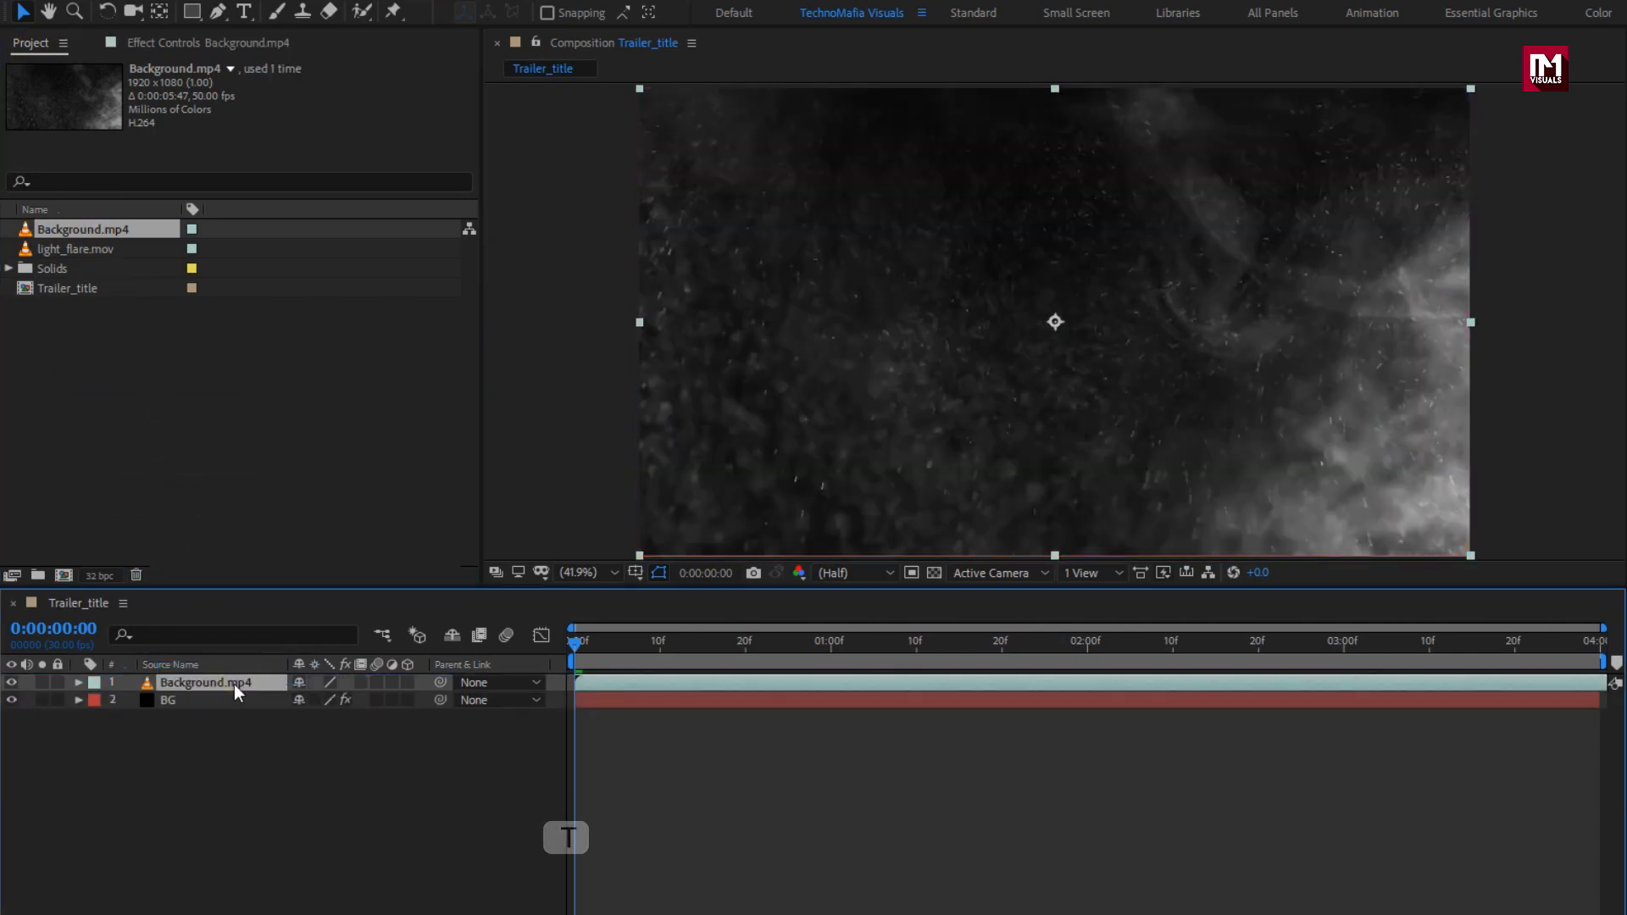
{"action": "left_click", "coordinate": [222, 700]}
{"action": "key", "text": "t"}
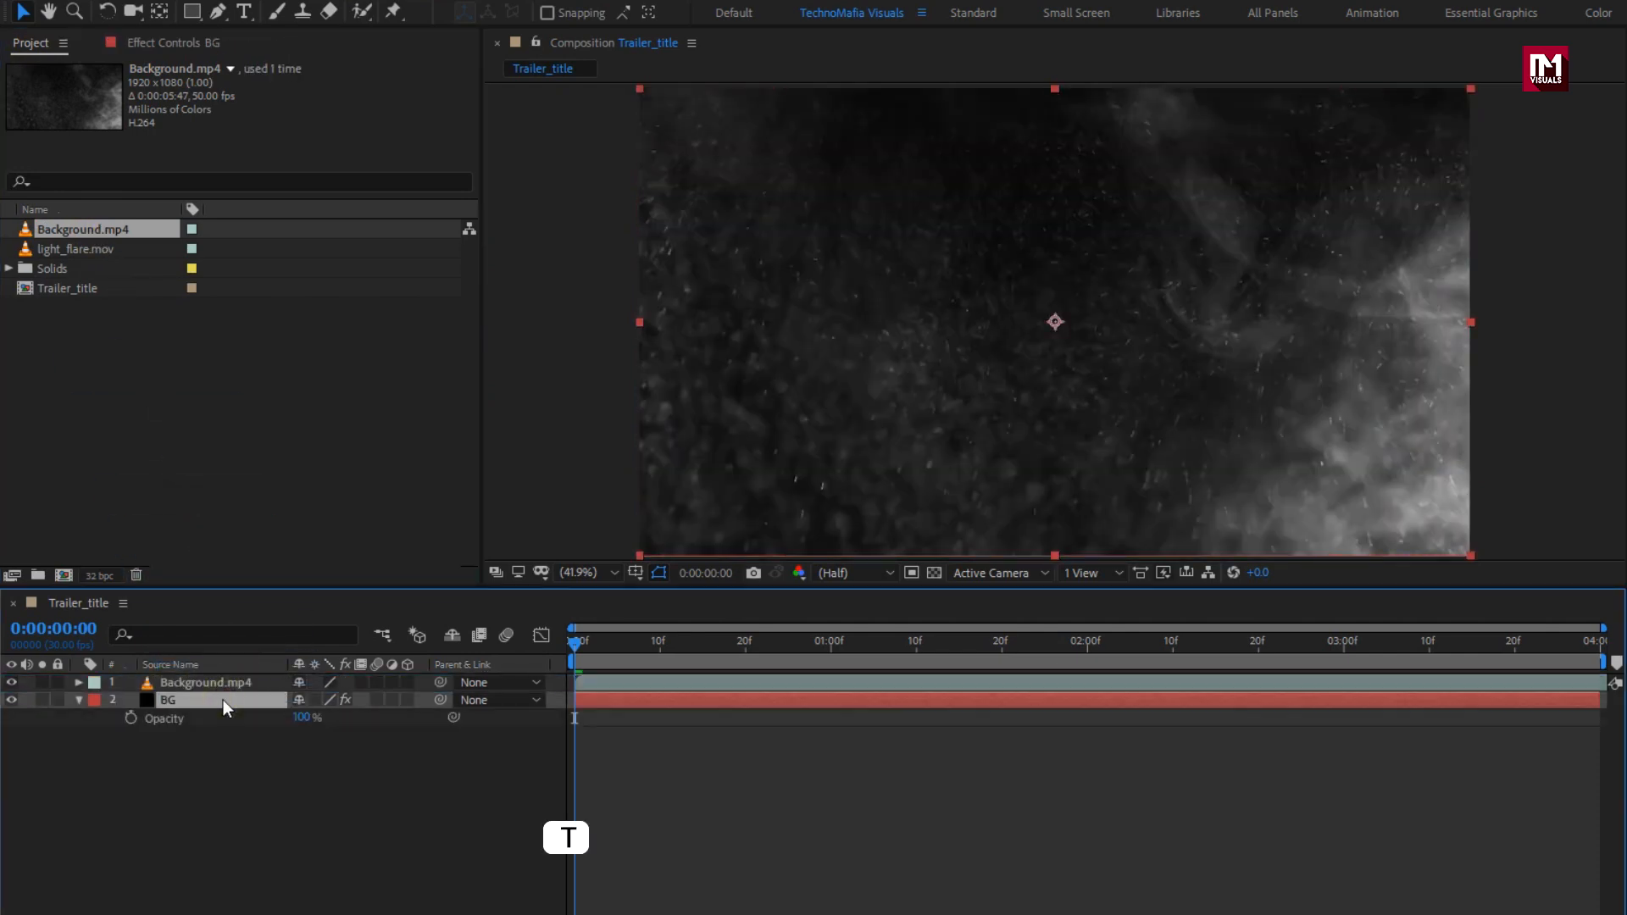
{"action": "left_click", "coordinate": [662, 650]}
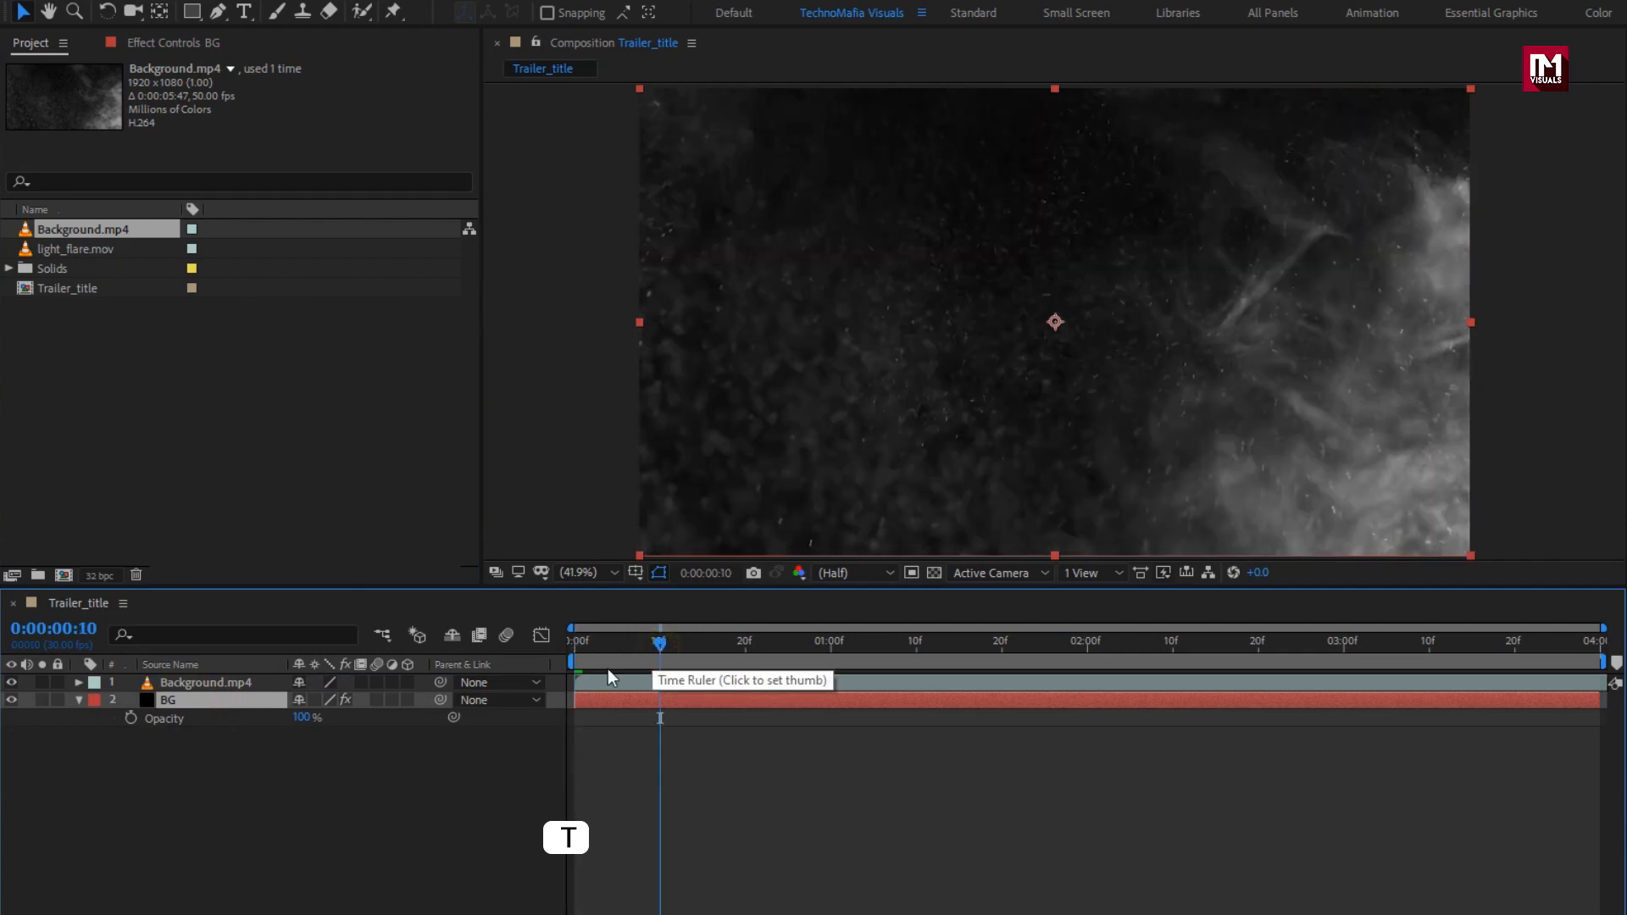
{"action": "left_click", "coordinate": [126, 719]}
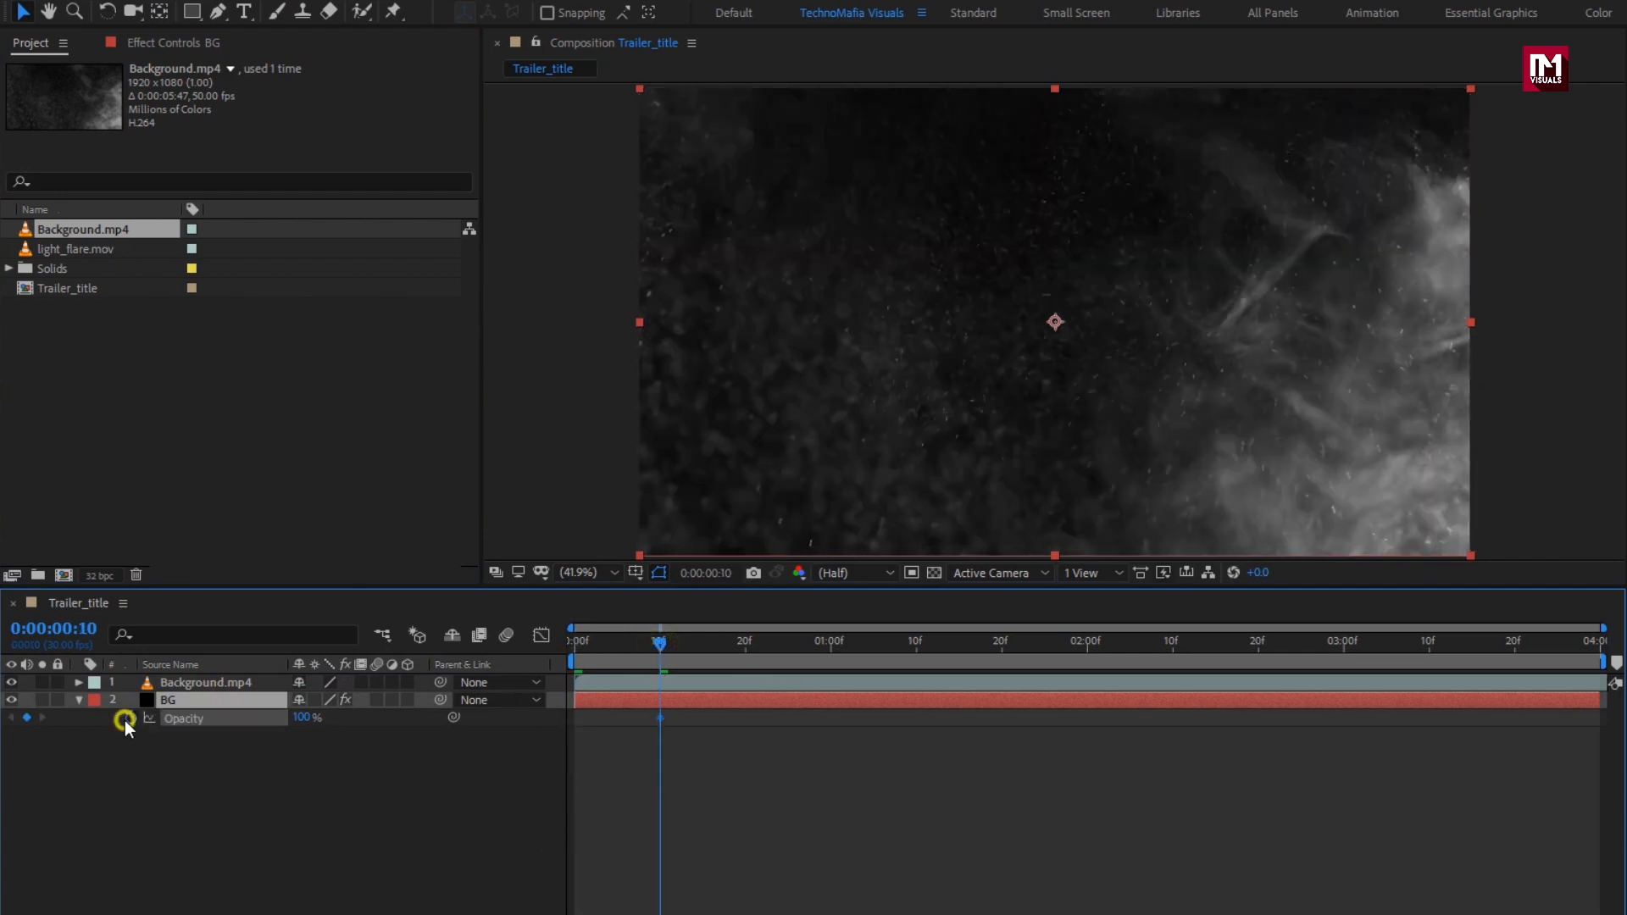
Step: Set BG's opacity to 0% on frame 0
{"action": "left_click", "coordinate": [574, 644]}
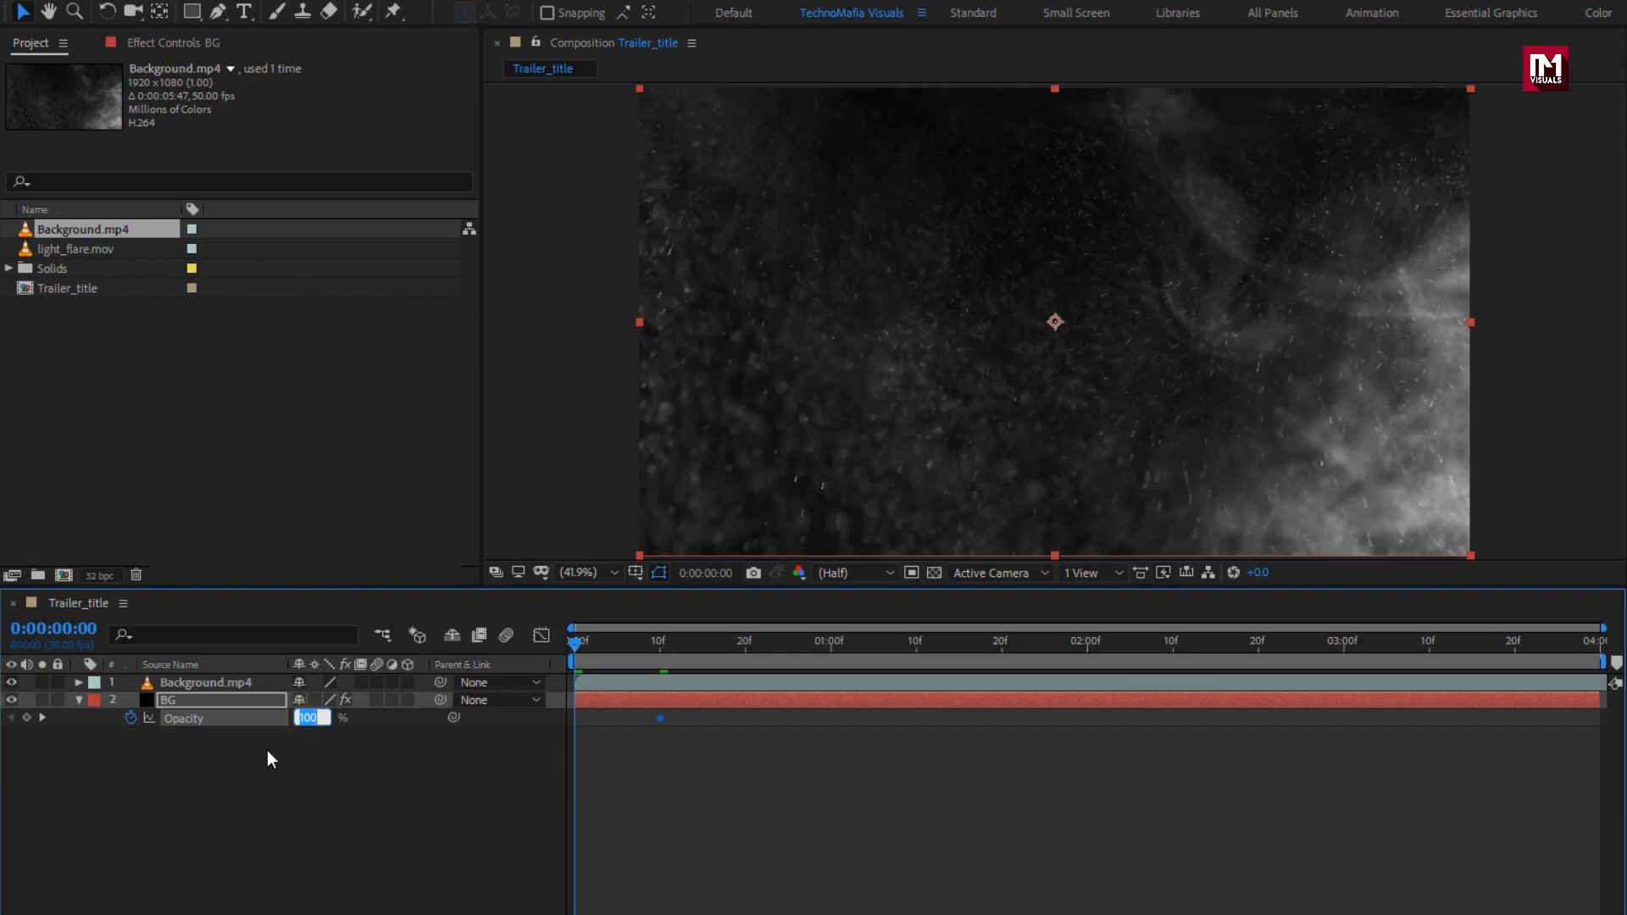
{"action": "type", "text": "0"}
{"action": "key", "text": "Return"}
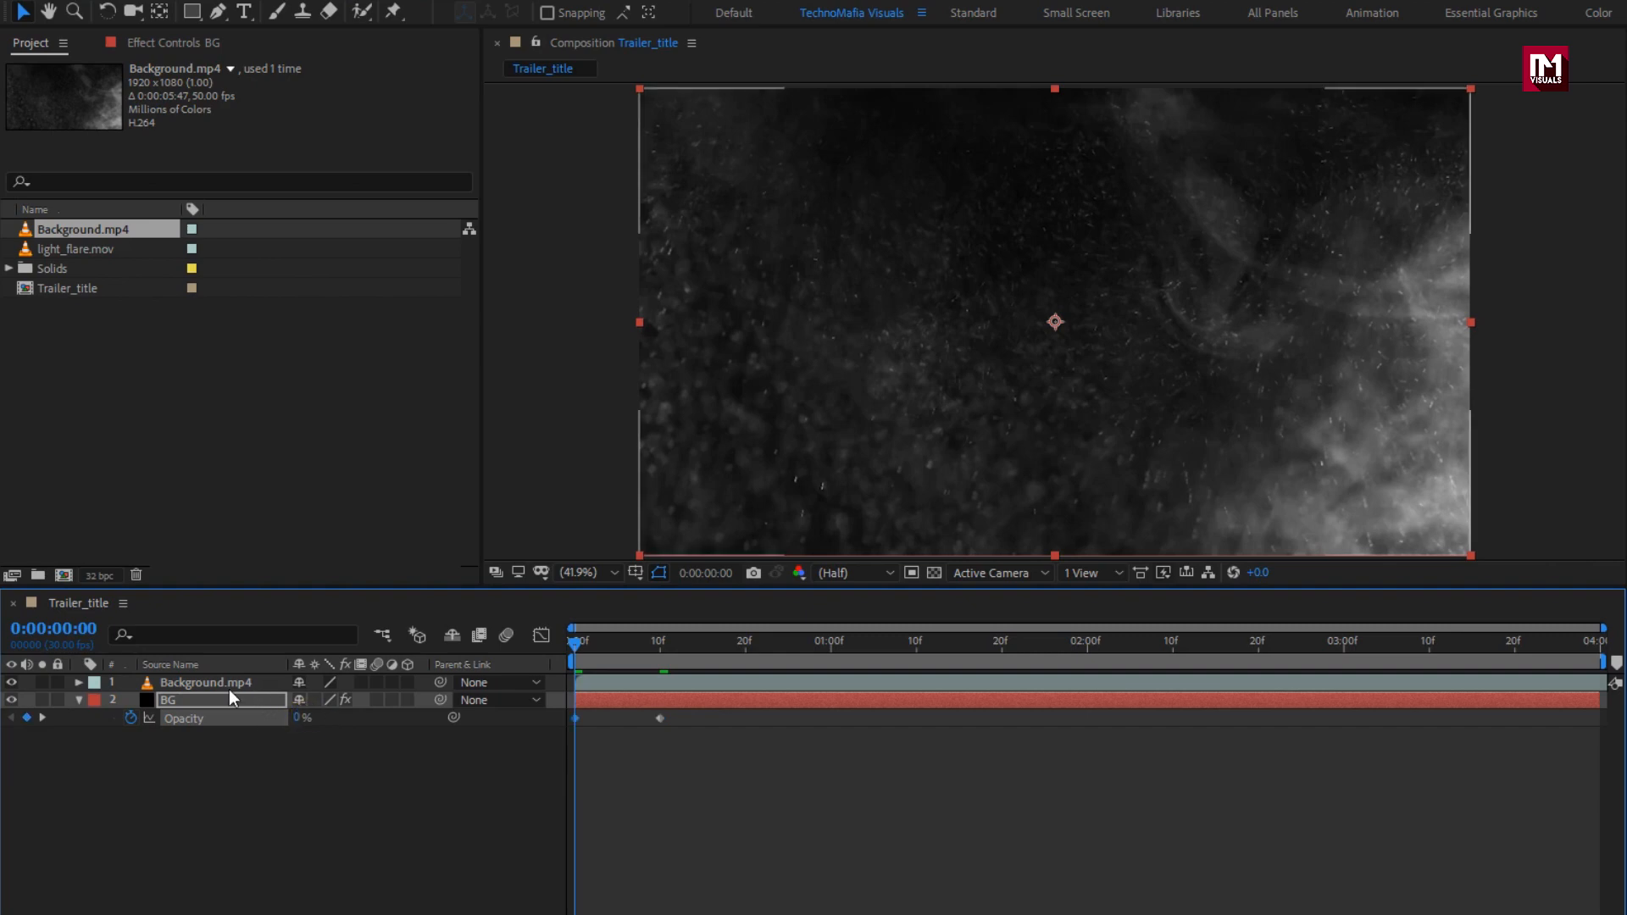
{"action": "left_click", "coordinate": [79, 701]}
{"action": "left_click", "coordinate": [202, 684]}
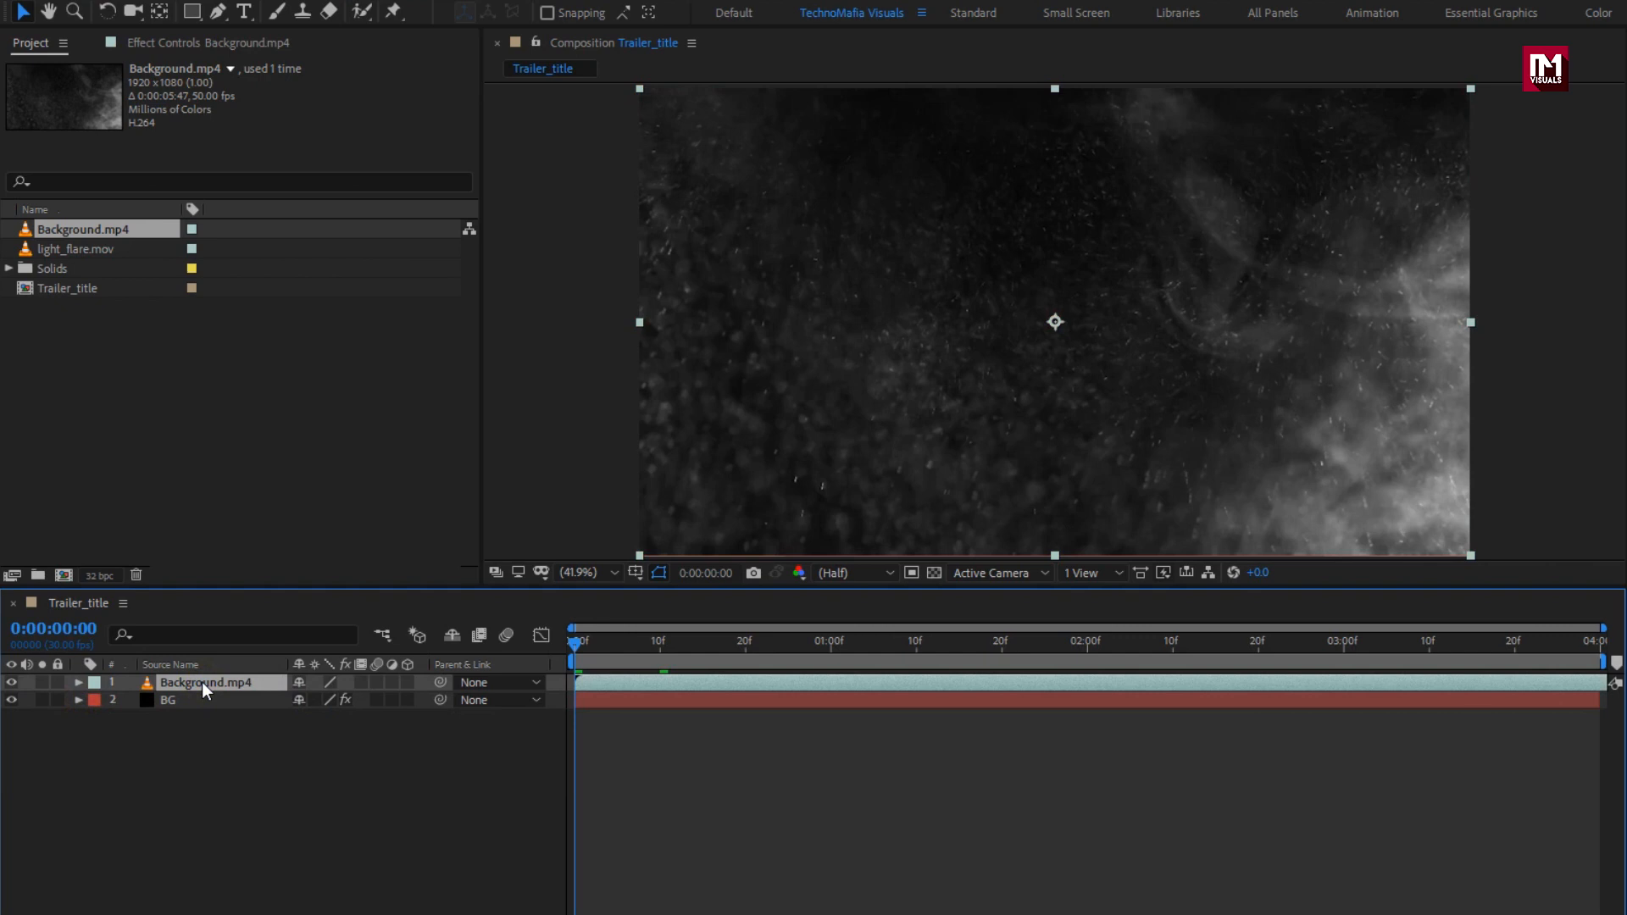
Step: Apply Optics Compensation to the Background.mp4 footage
{"action": "left_click_drag", "start_coordinate": [1434, 83], "coordinate": [1360, 87]}
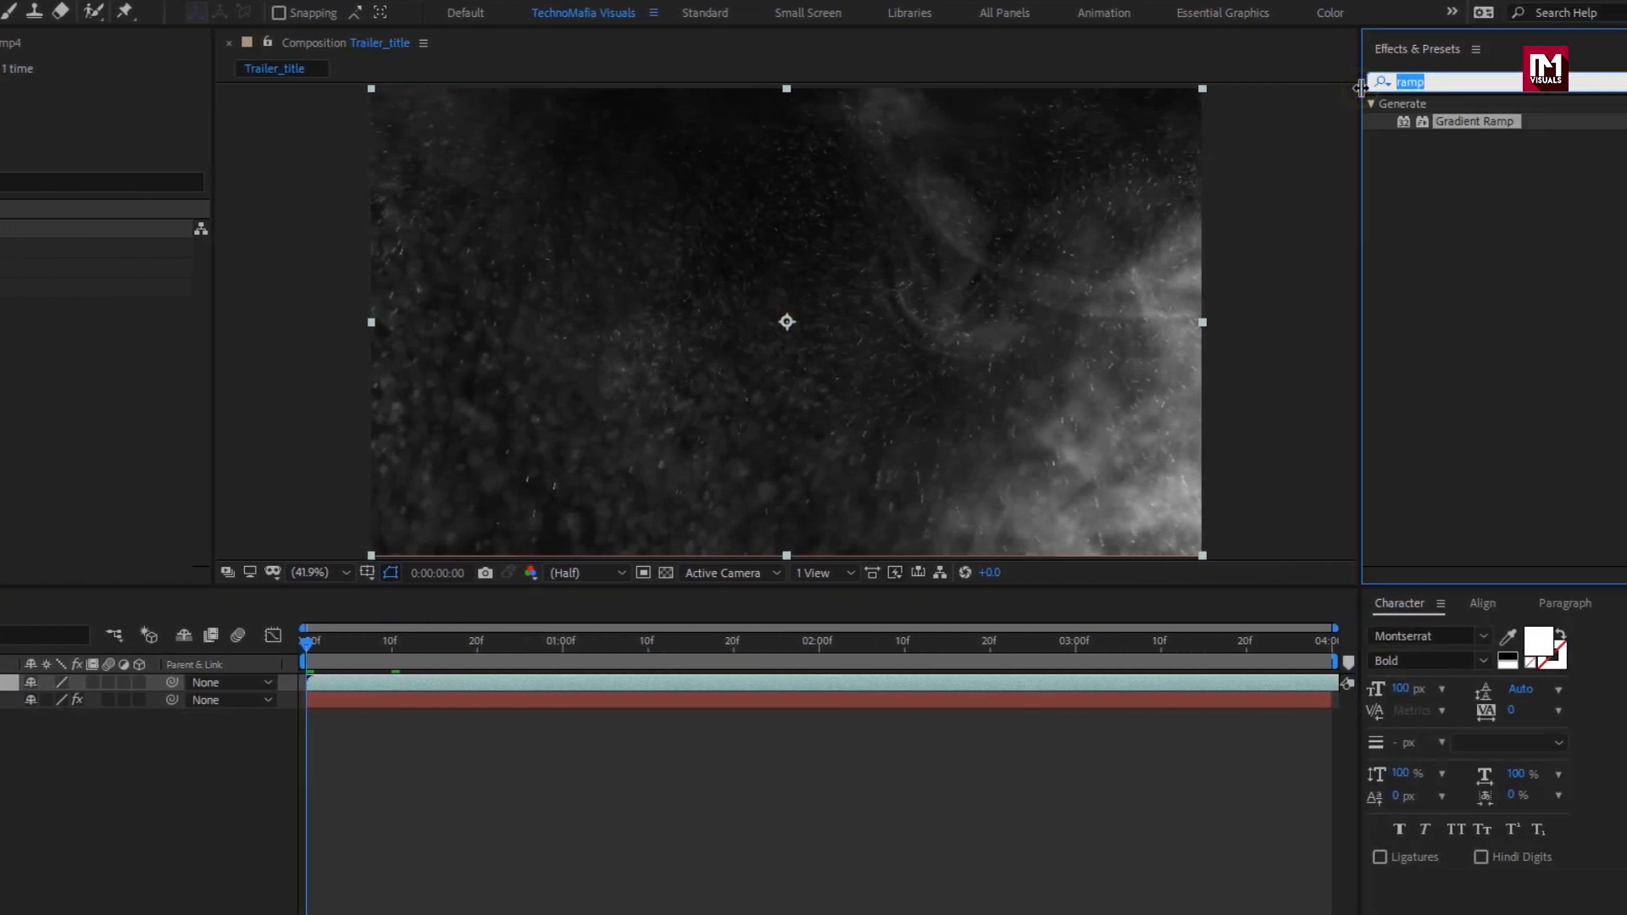
{"action": "type", "text": "opt"}
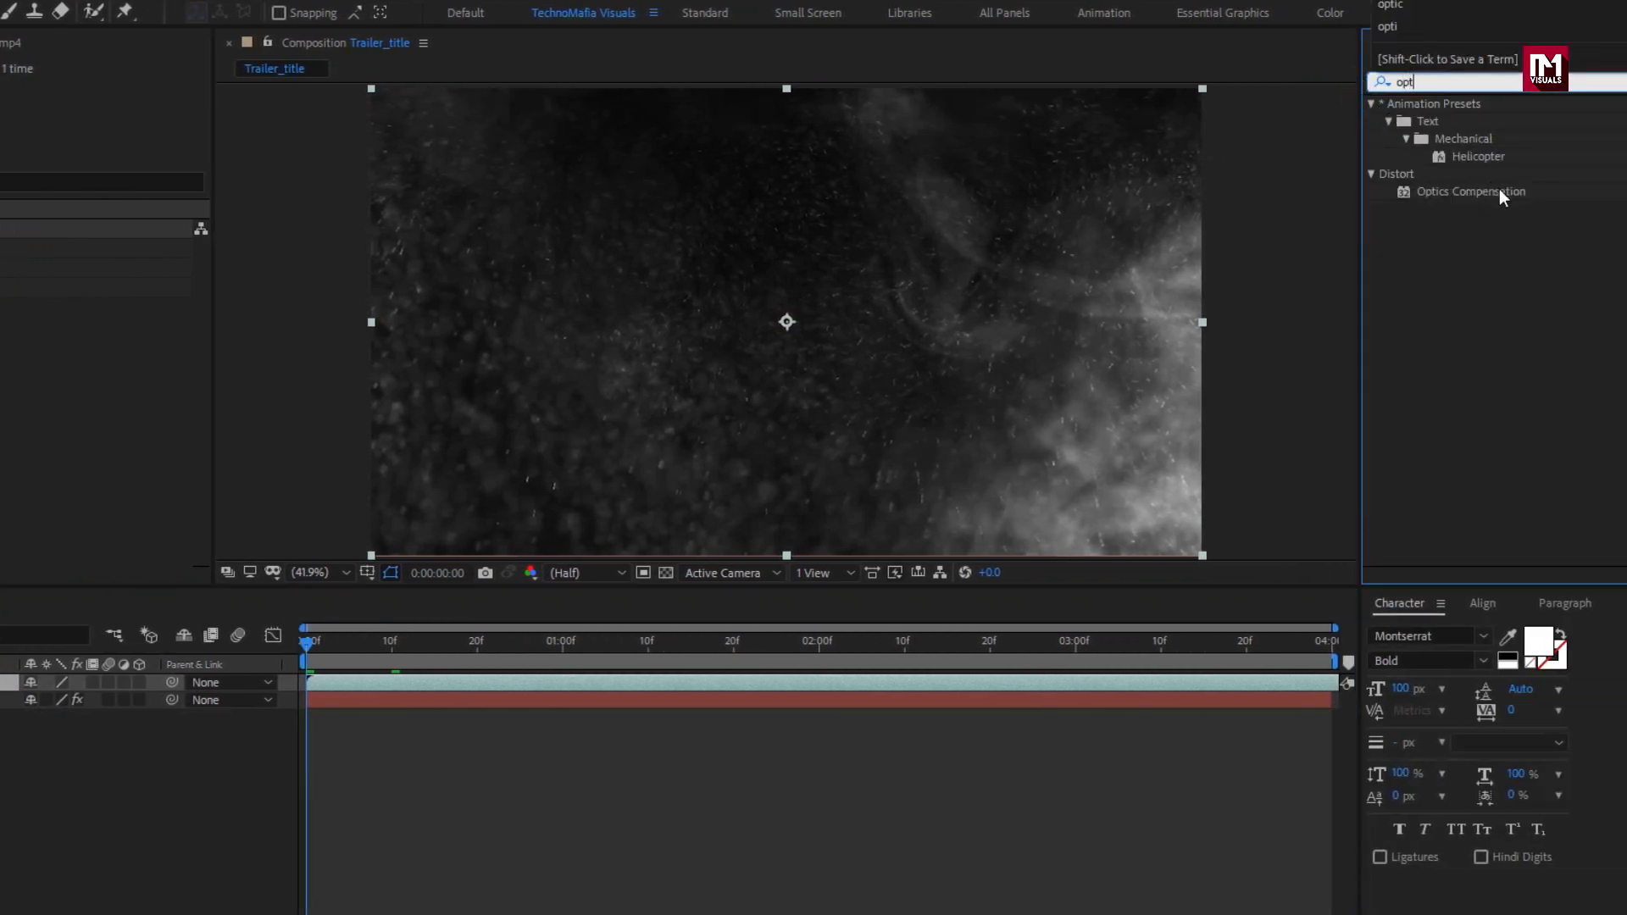
{"action": "left_click", "coordinate": [1506, 193]}
{"action": "left_click_drag", "start_coordinate": [1506, 193], "coordinate": [886, 287]}
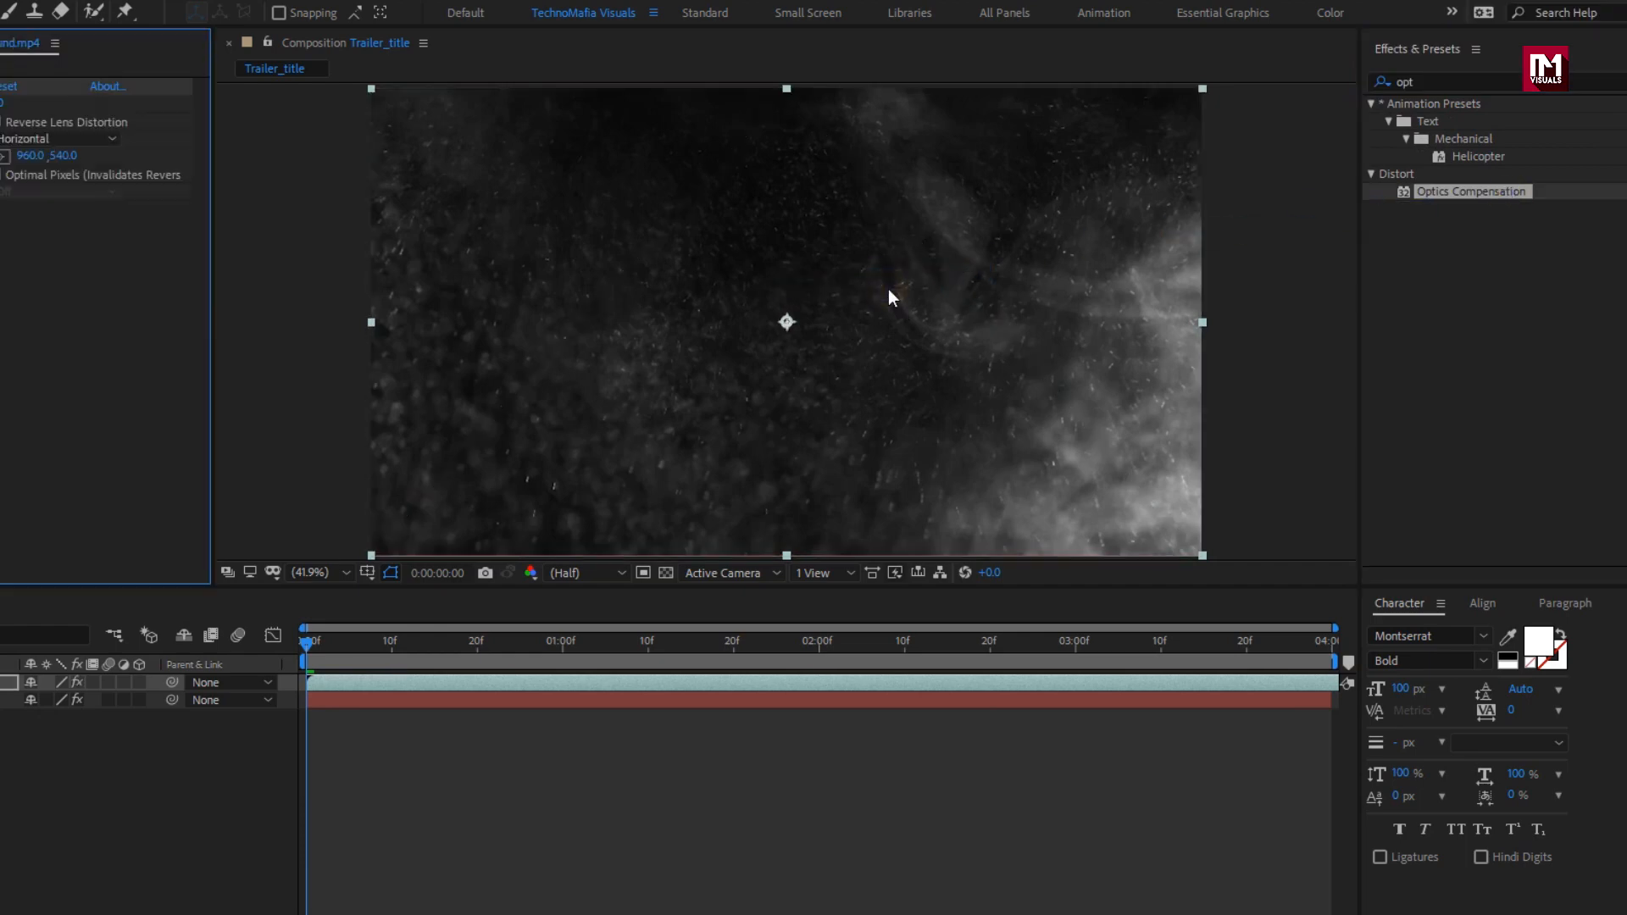
Step: Keyframe Field Of View from 150.9 at 0s to 0 at 1s, with Reverse Lens Distortion on
{"action": "left_click", "coordinate": [832, 653]}
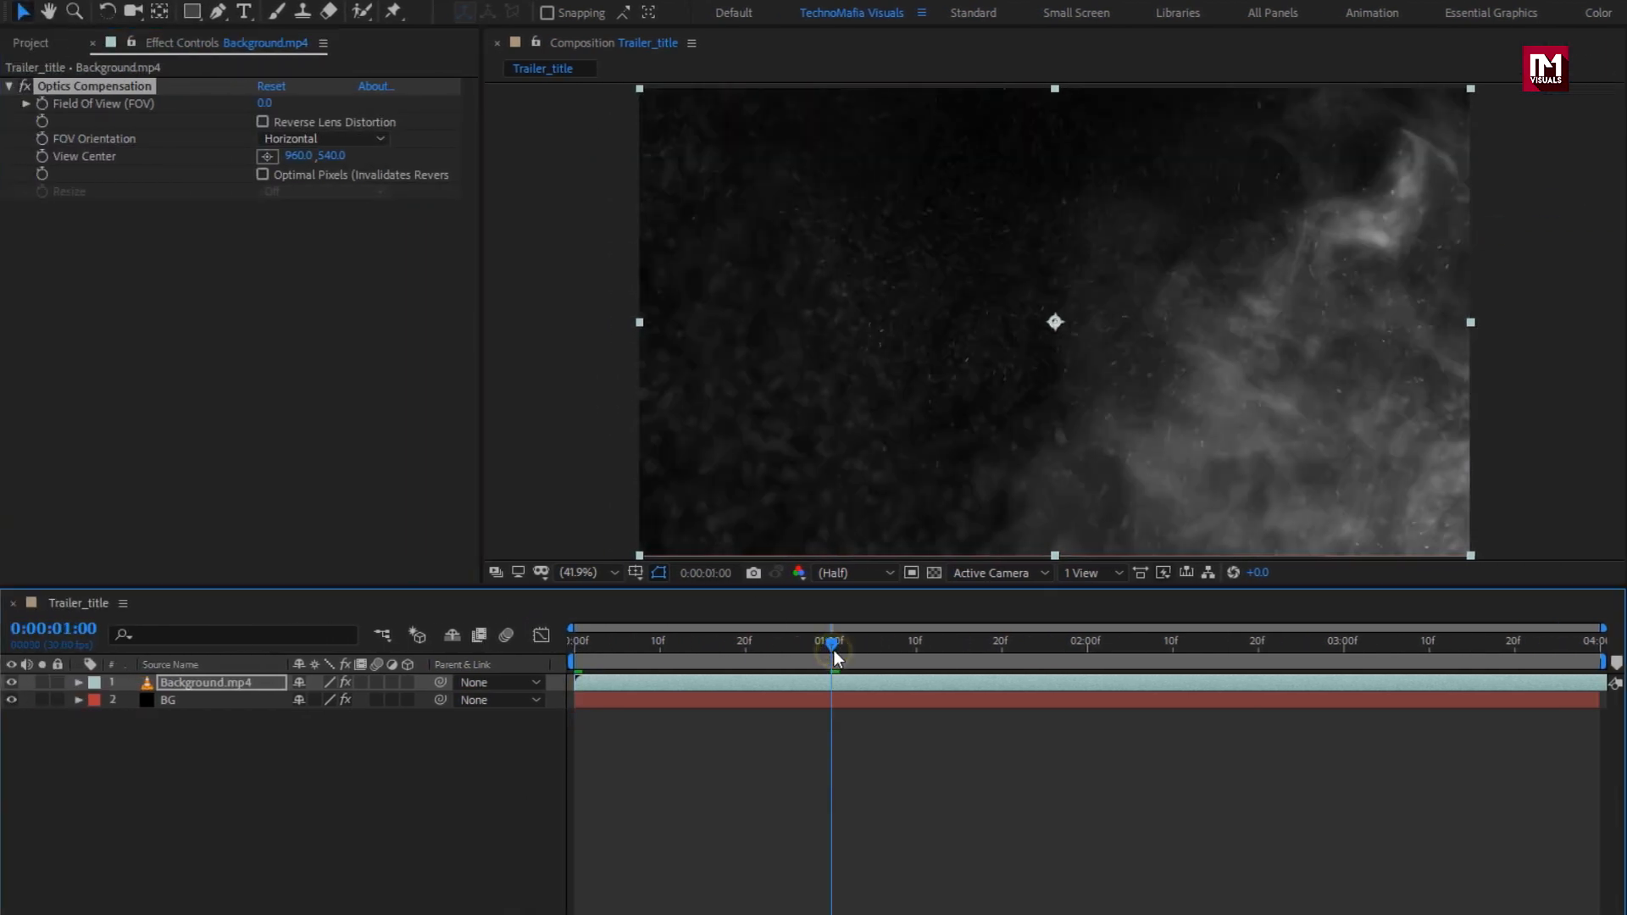
{"action": "left_click", "coordinate": [46, 107]}
{"action": "left_click_drag", "start_coordinate": [581, 644], "coordinate": [553, 647]}
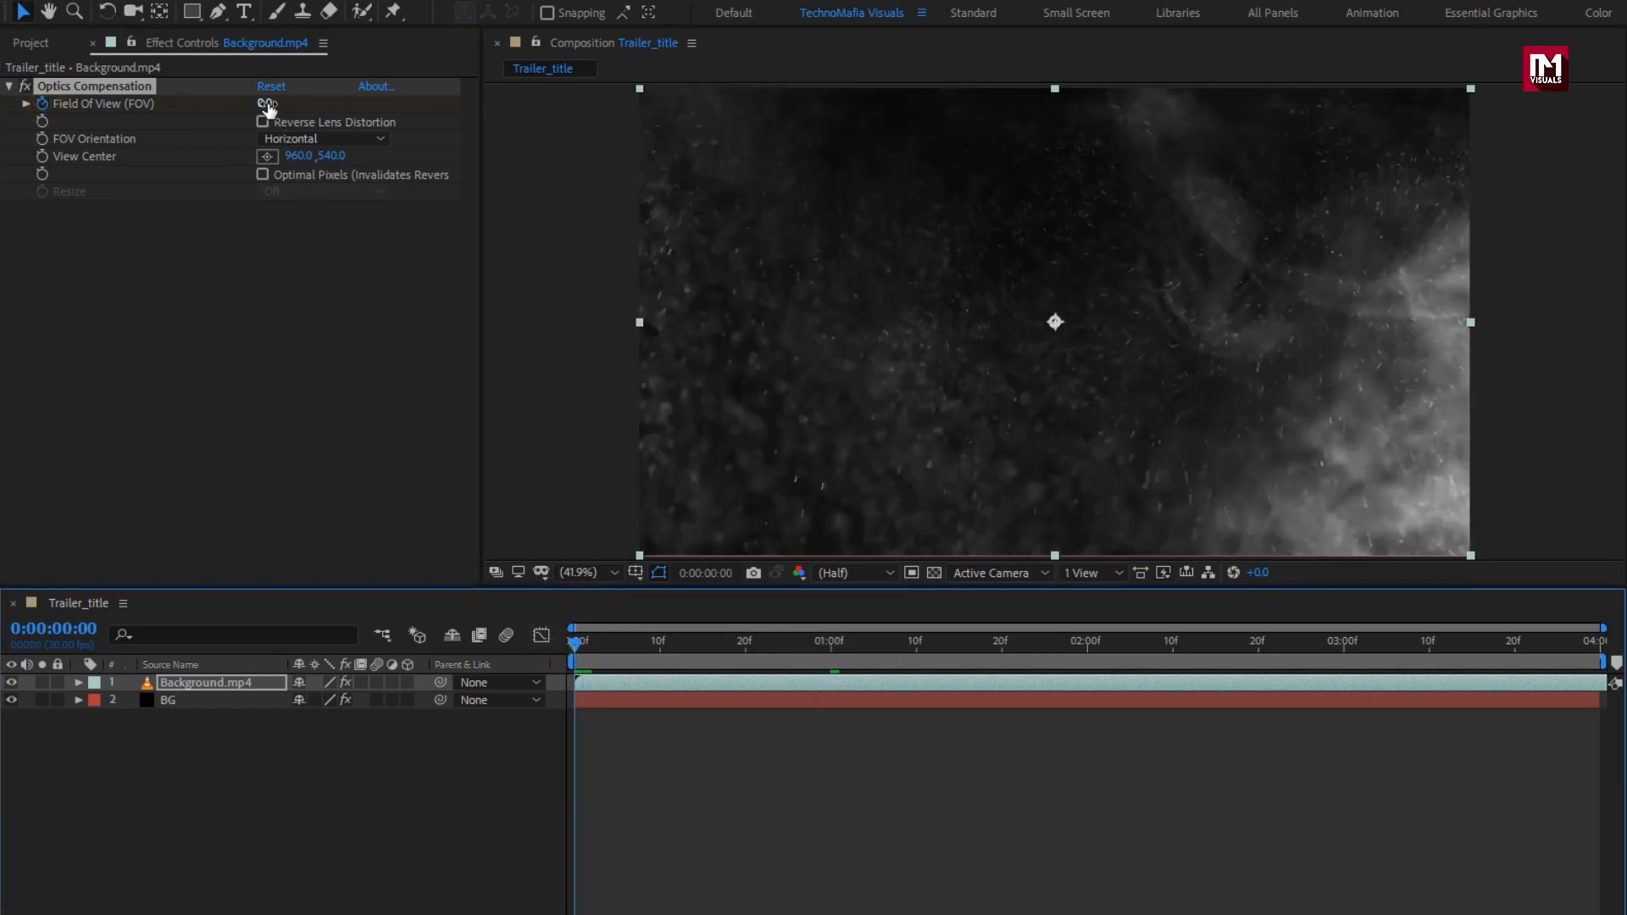
{"action": "left_click_drag", "start_coordinate": [268, 109], "coordinate": [1292, 153]}
{"action": "left_click_drag", "start_coordinate": [273, 109], "coordinate": [858, 106]}
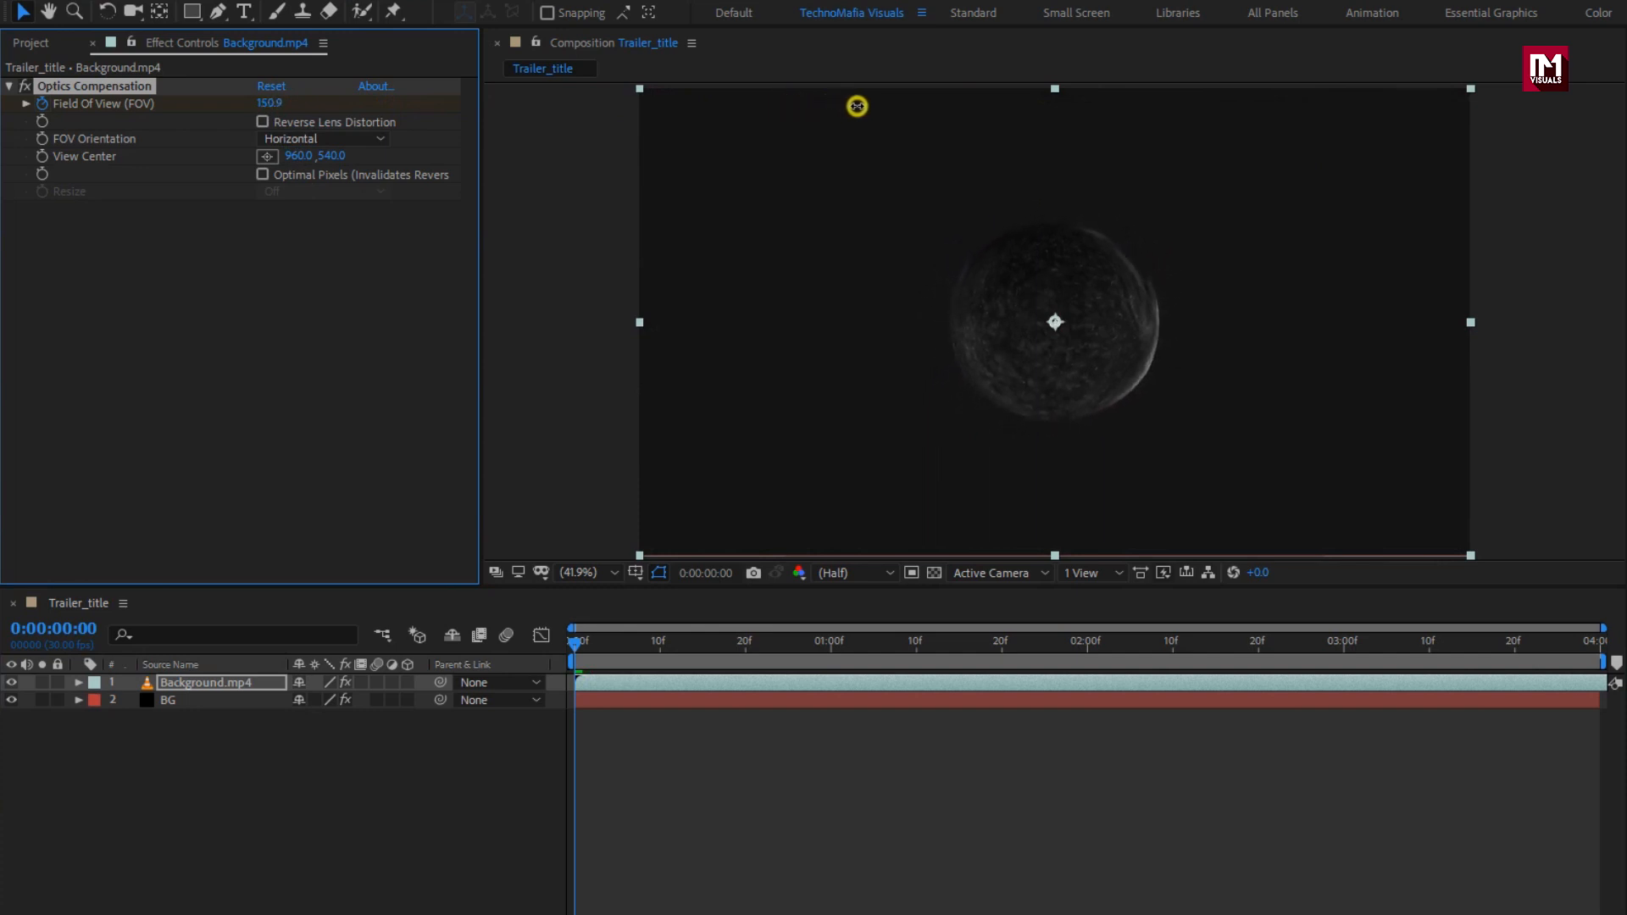
{"action": "left_click", "coordinate": [264, 123]}
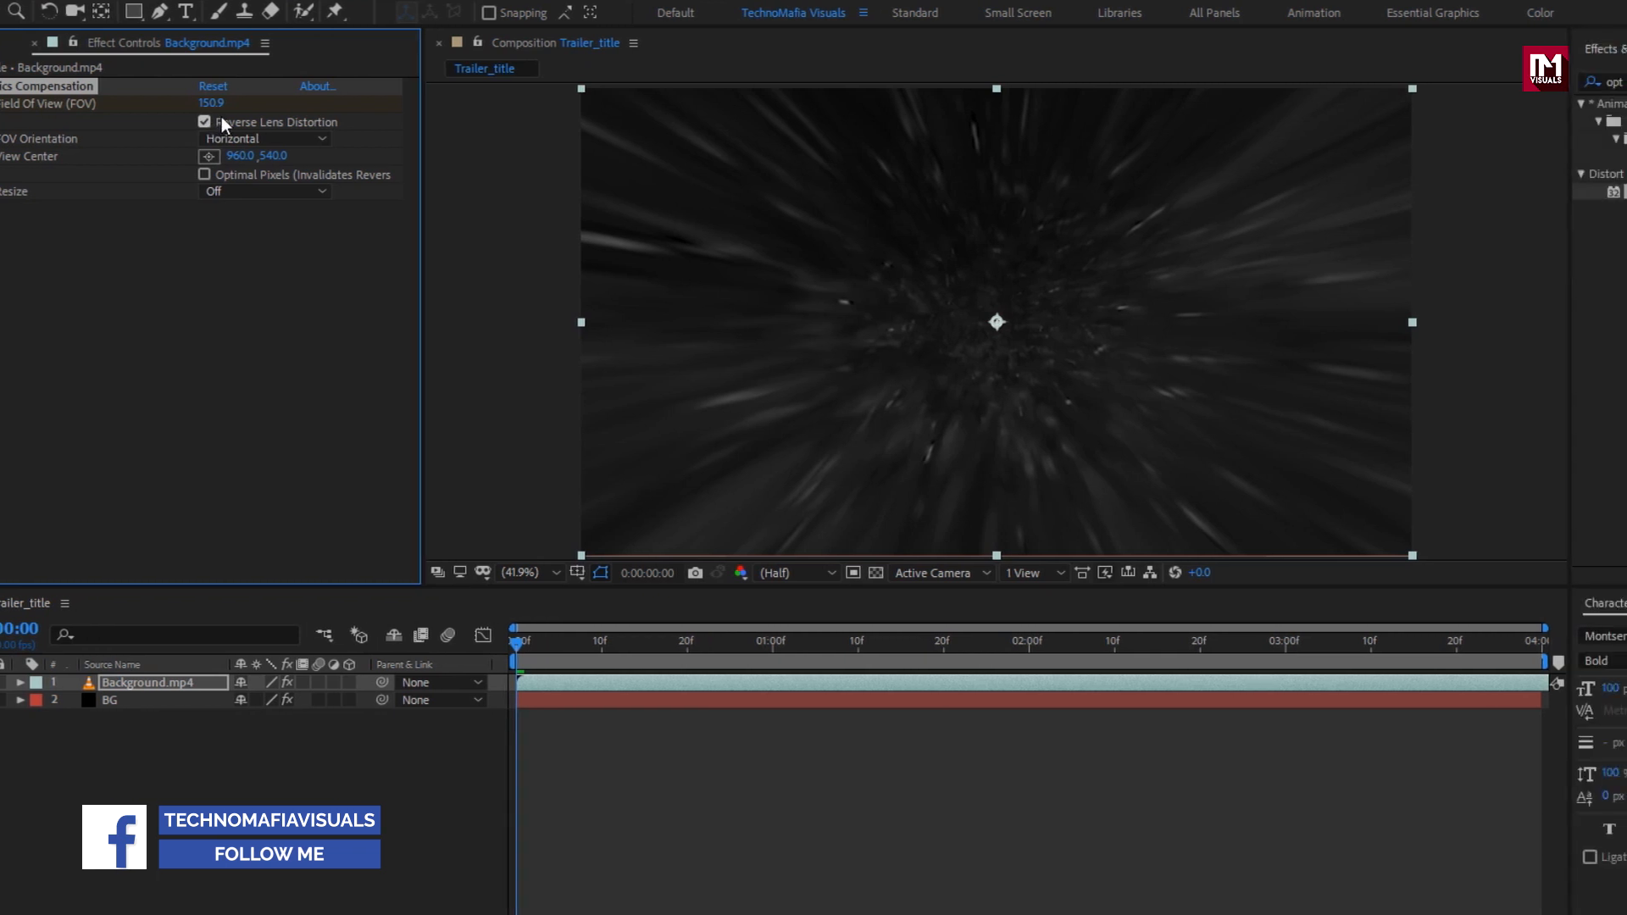
{"action": "left_click_drag", "start_coordinate": [1423, 78], "coordinate": [1349, 88]}
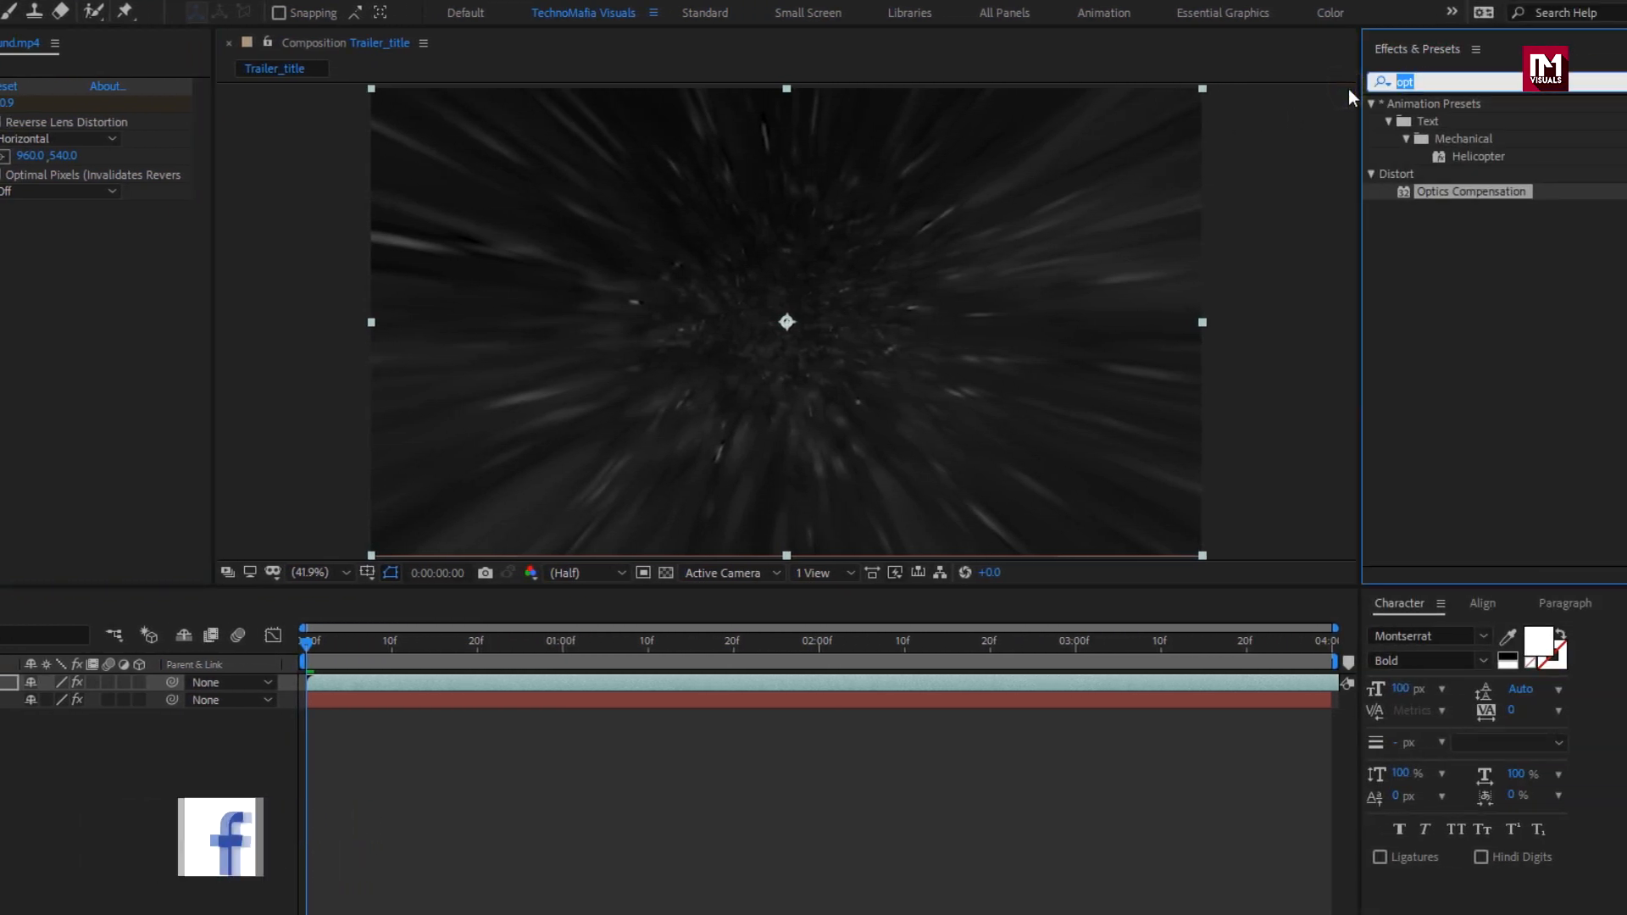
Step: Apply Tint to Background.mp4 with Map White To set to light blue 77ADE3
{"action": "type", "text": "tint"}
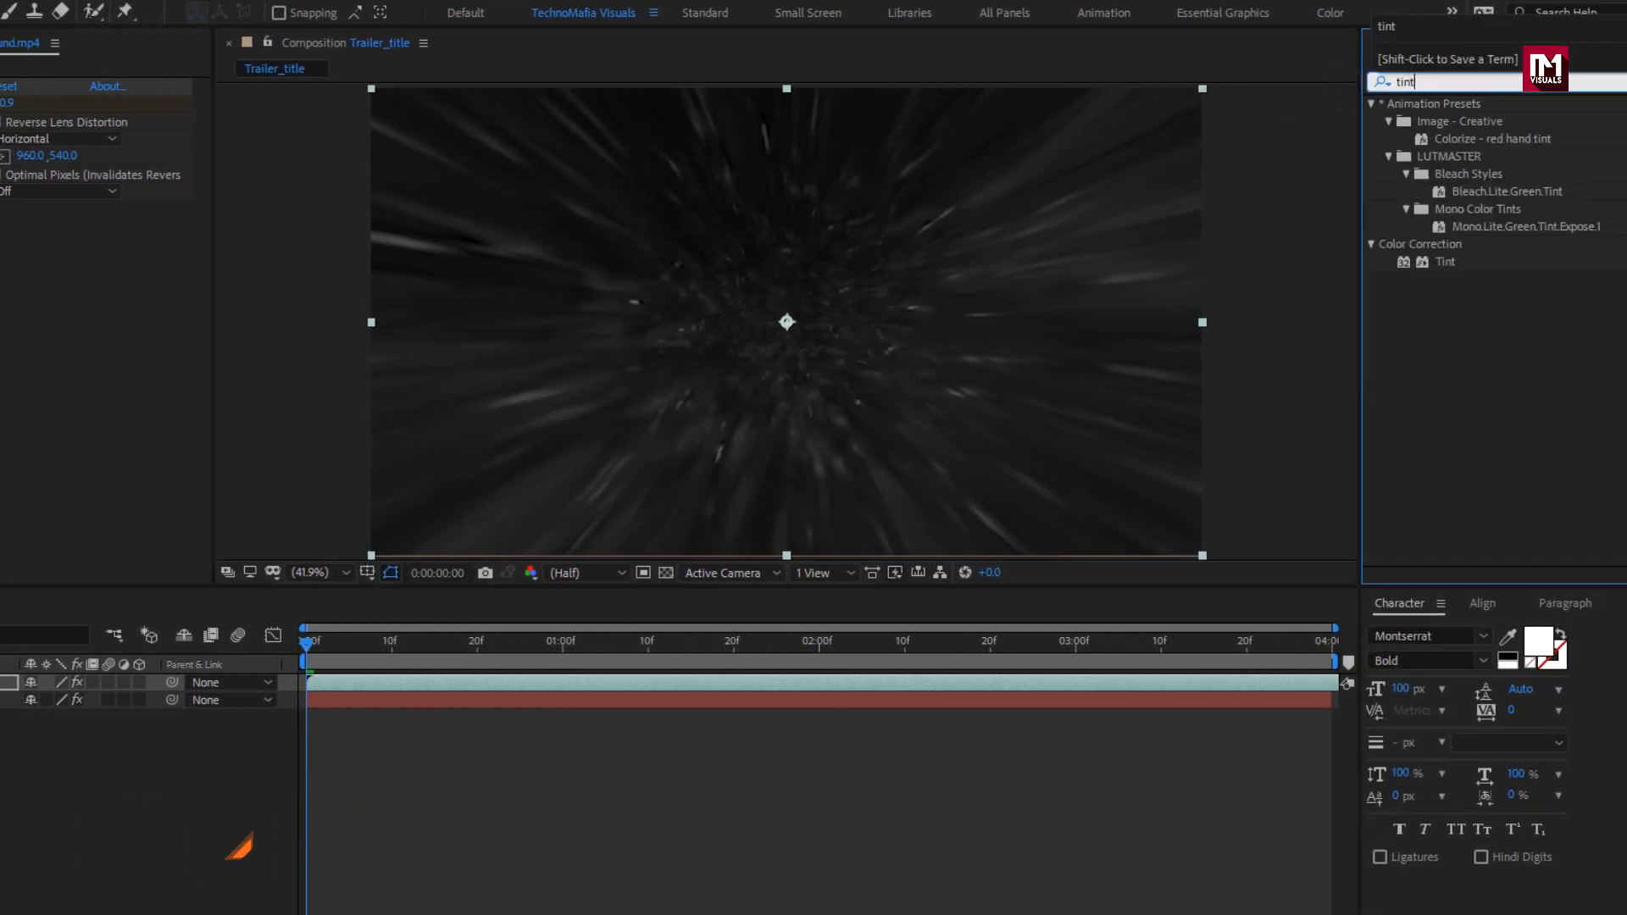
{"action": "double_click", "coordinate": [1449, 259]}
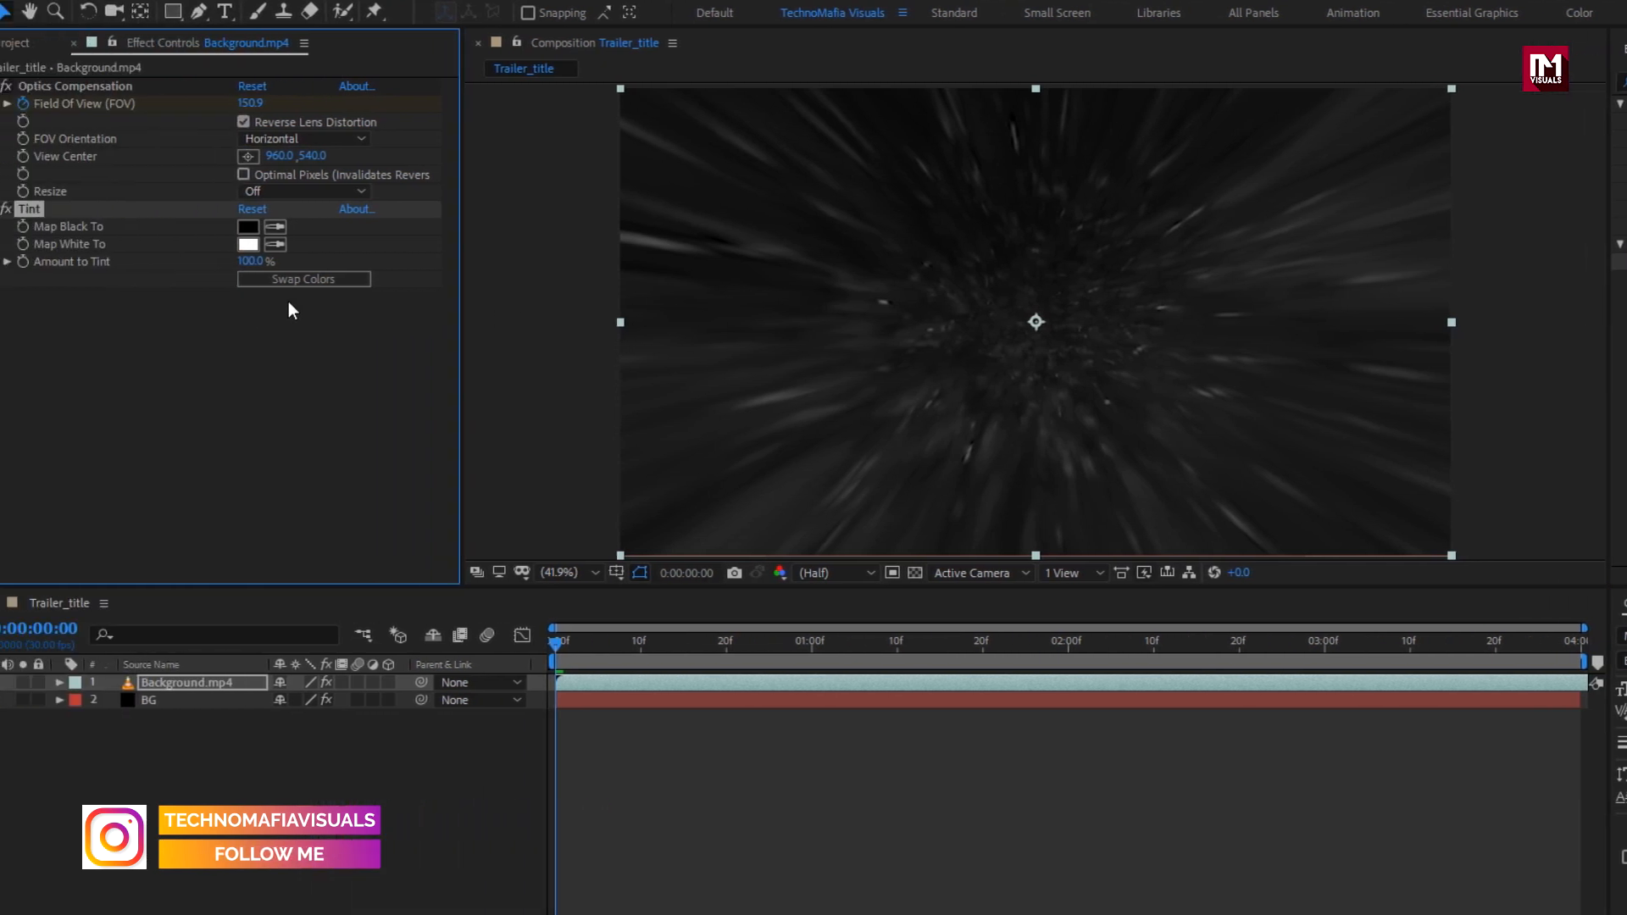
{"action": "left_click", "coordinate": [266, 244]}
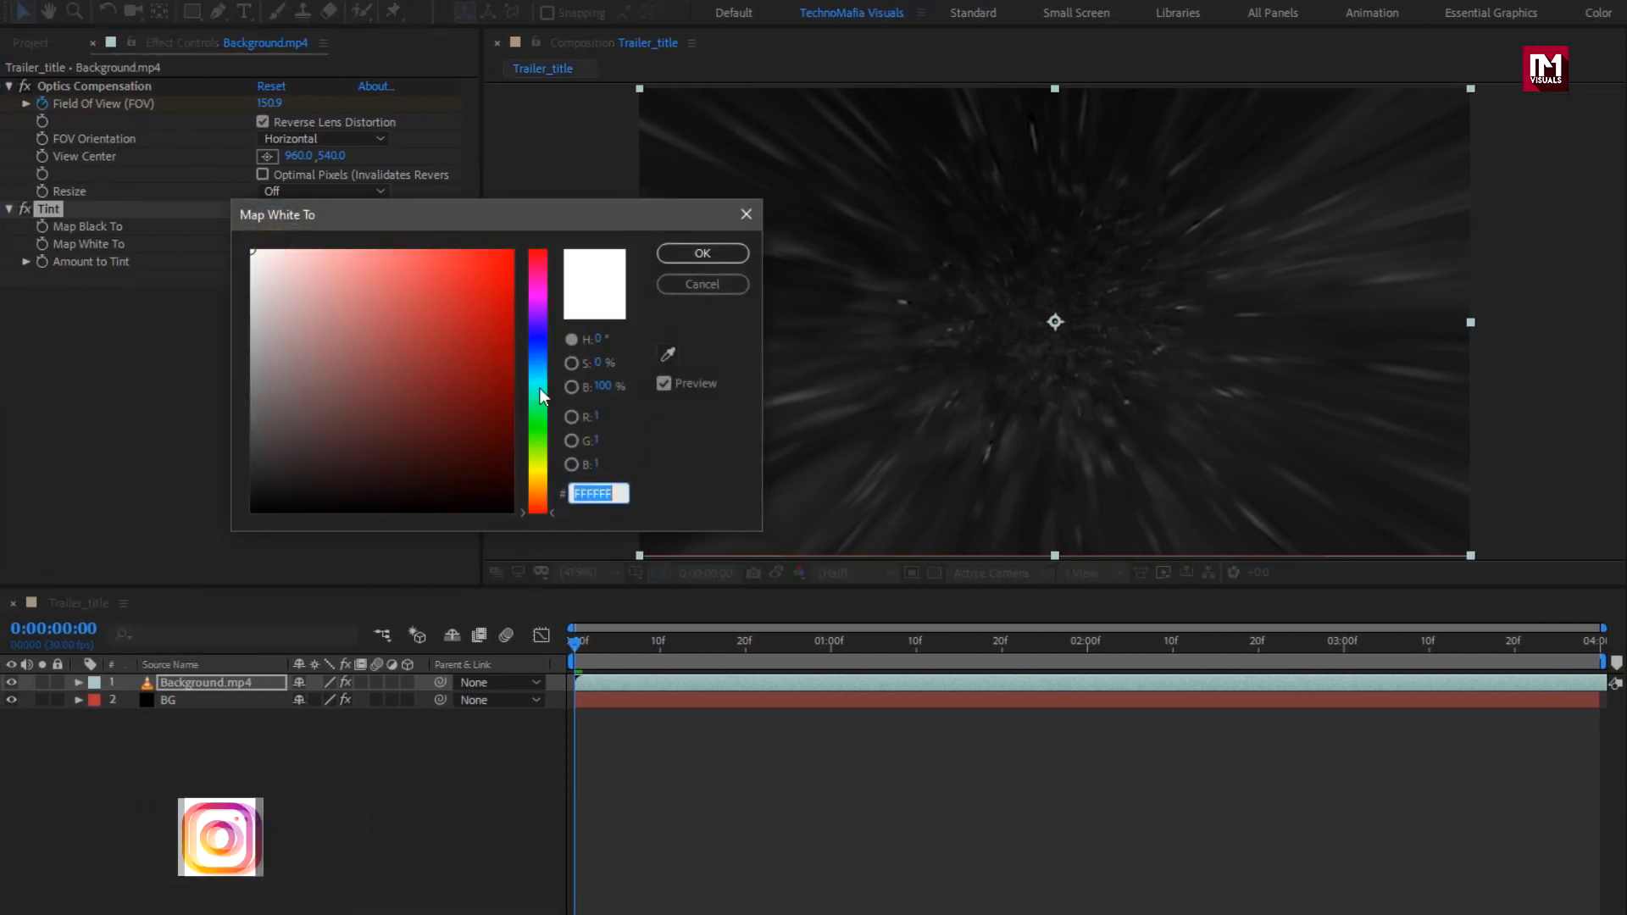
{"action": "left_click_drag", "start_coordinate": [539, 383], "coordinate": [539, 364]}
{"action": "left_click_drag", "start_coordinate": [399, 291], "coordinate": [374, 278]}
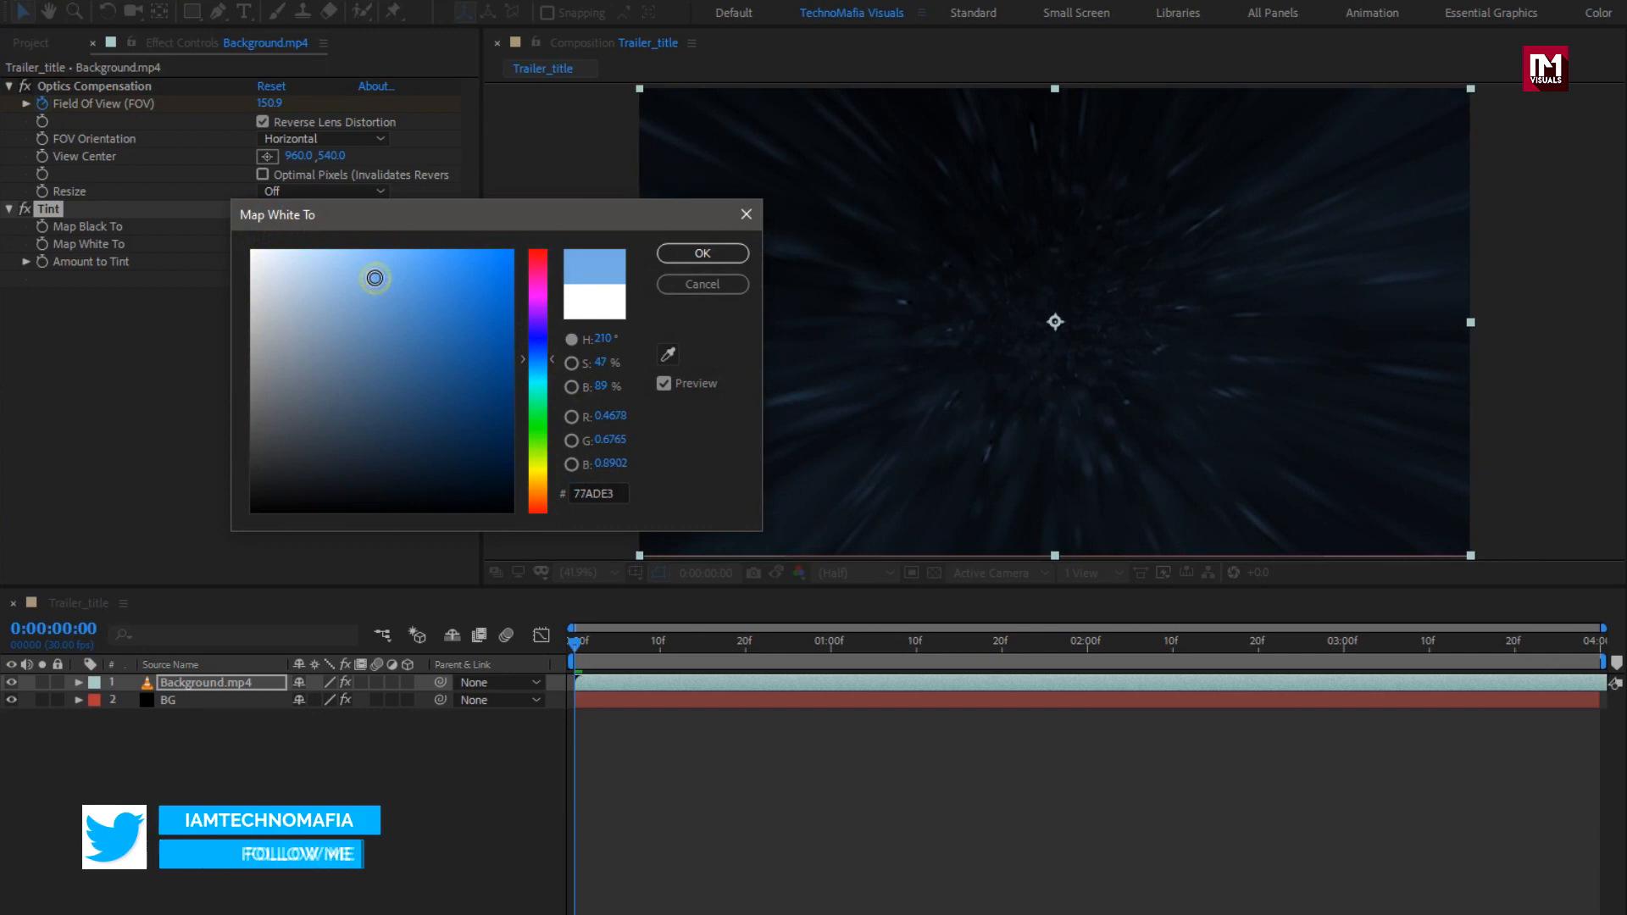
{"action": "left_click", "coordinate": [678, 257]}
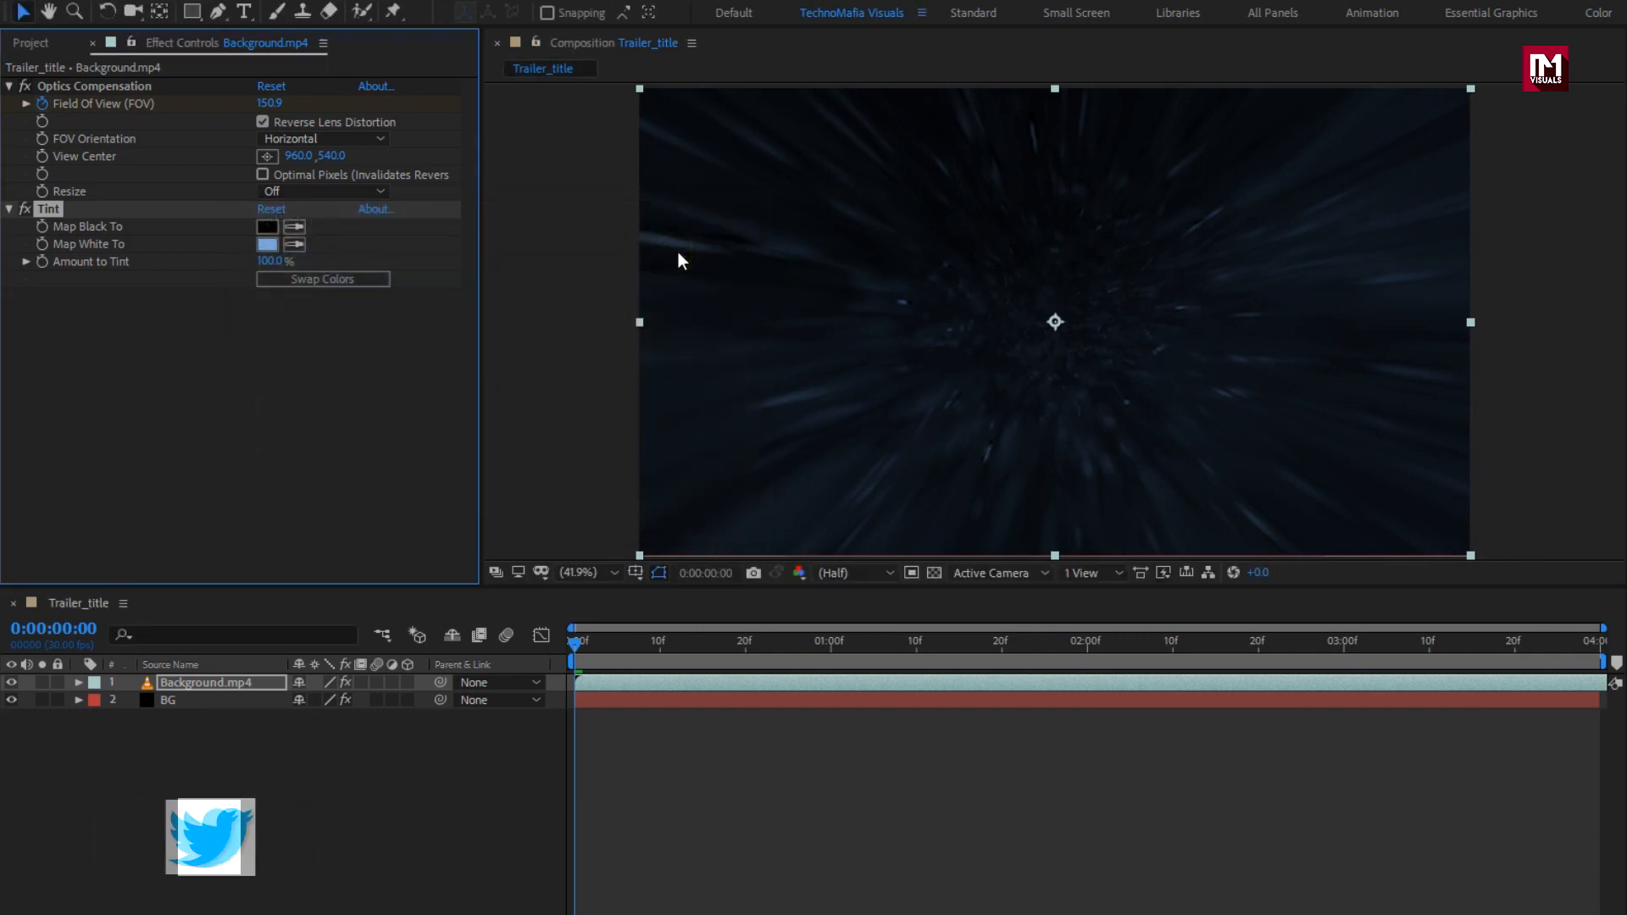
Step: Keyframe Background.mp4's Scale at 100% at one second and 200% on the first frame
{"action": "key", "text": "s"}
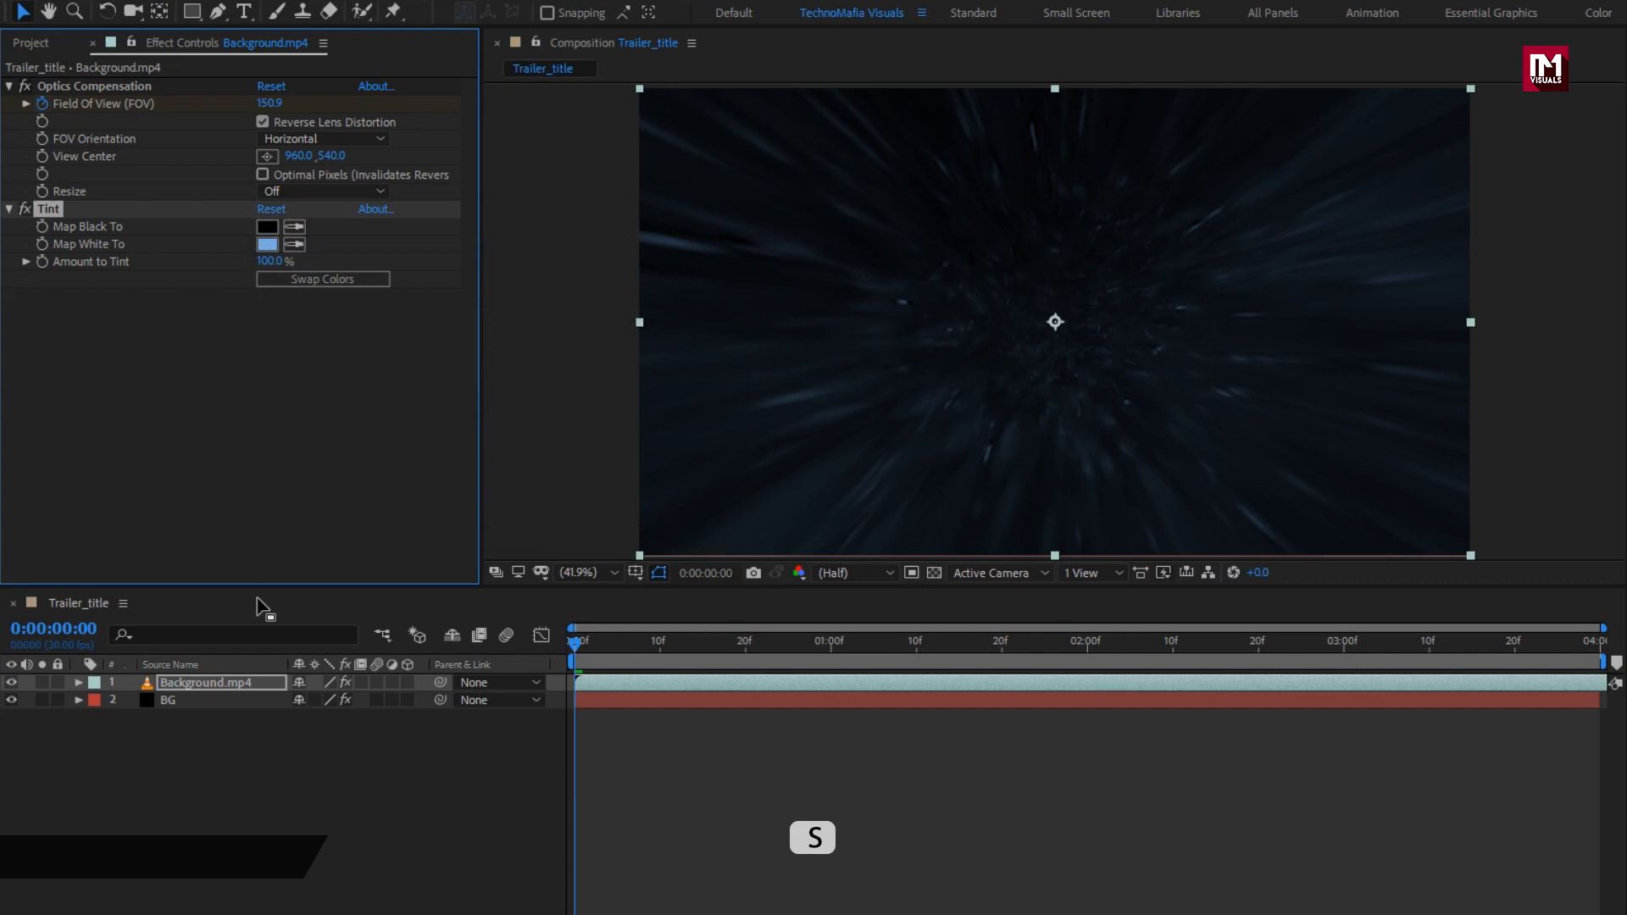
{"action": "left_click", "coordinate": [228, 683]}
{"action": "key", "text": "s"}
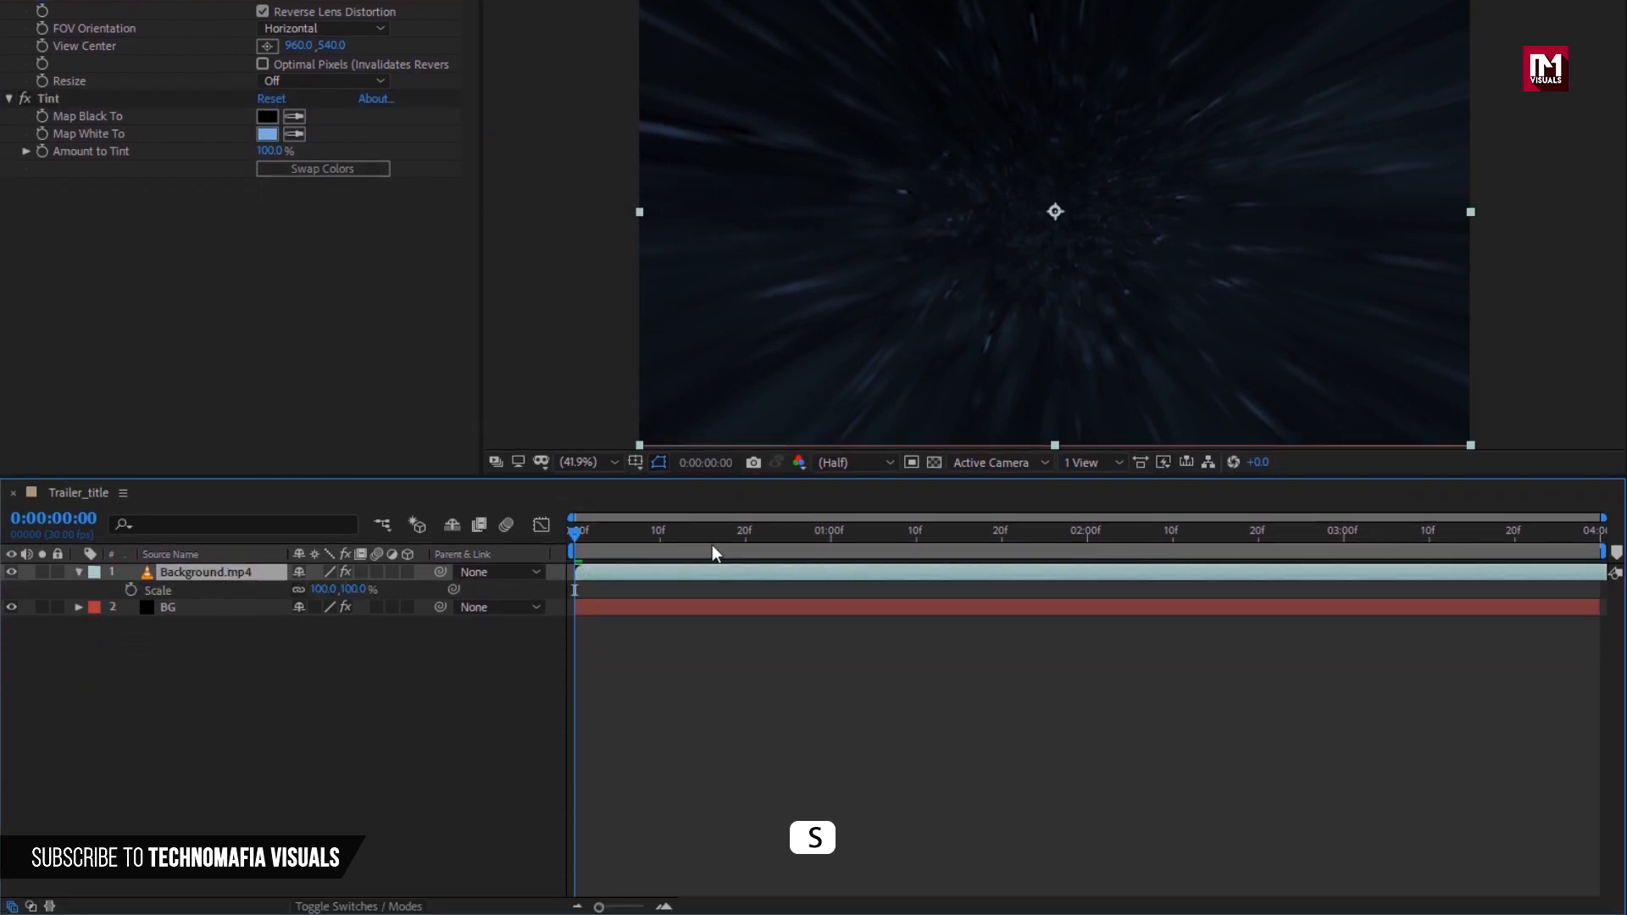
{"action": "left_click", "coordinate": [830, 539]}
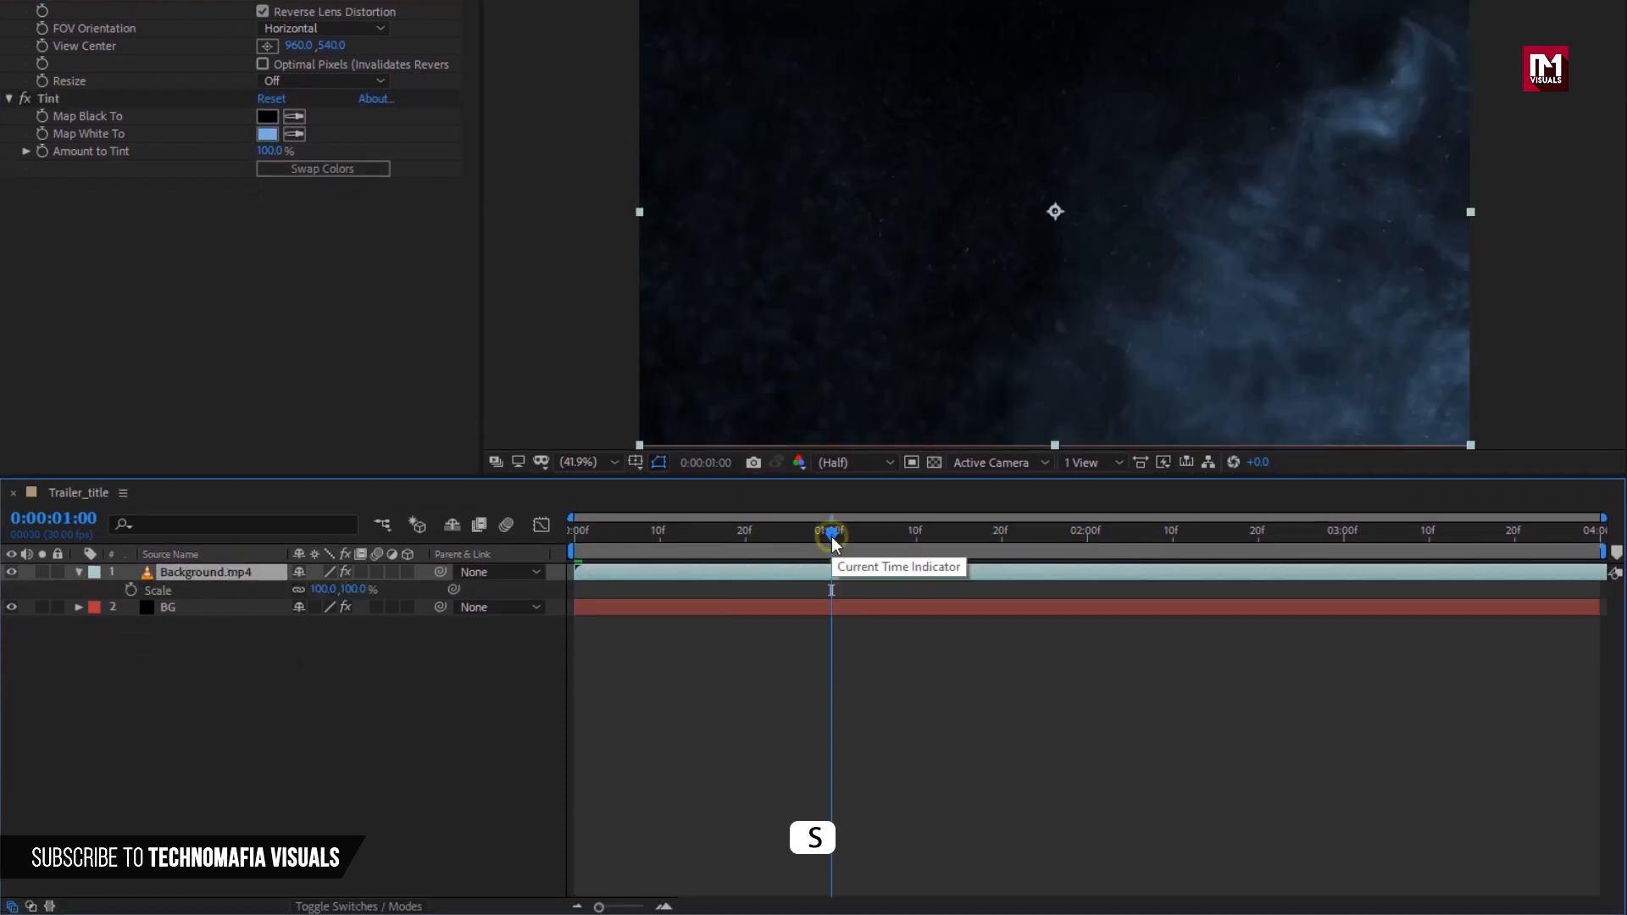
{"action": "left_click", "coordinate": [132, 590]}
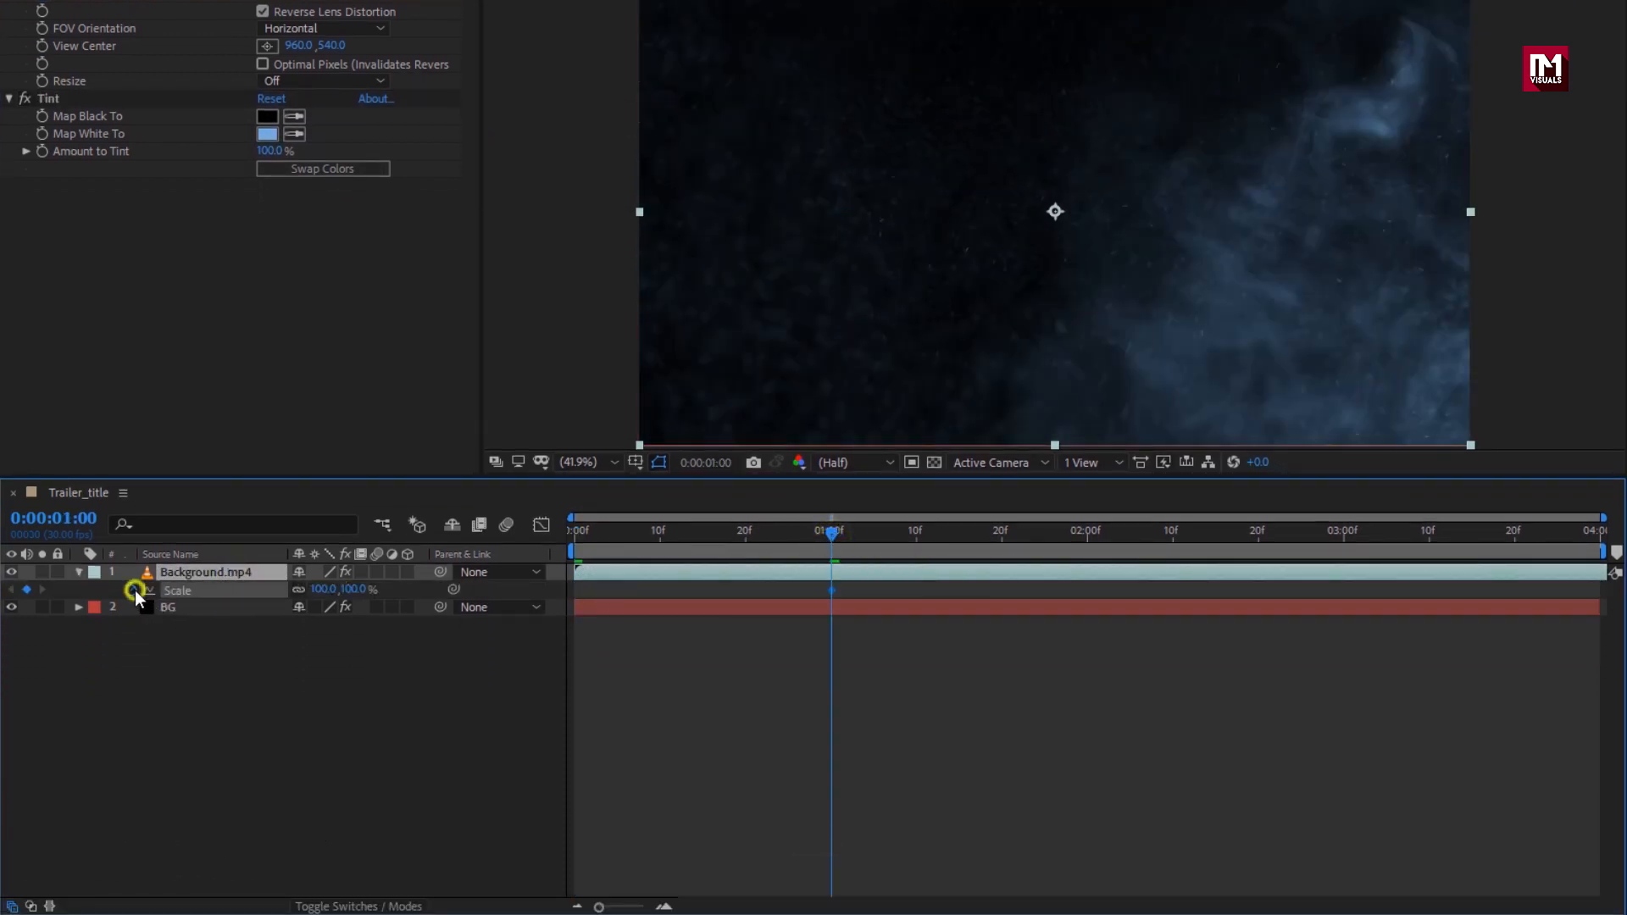
{"action": "left_click", "coordinate": [574, 537]}
{"action": "left_click", "coordinate": [354, 590]}
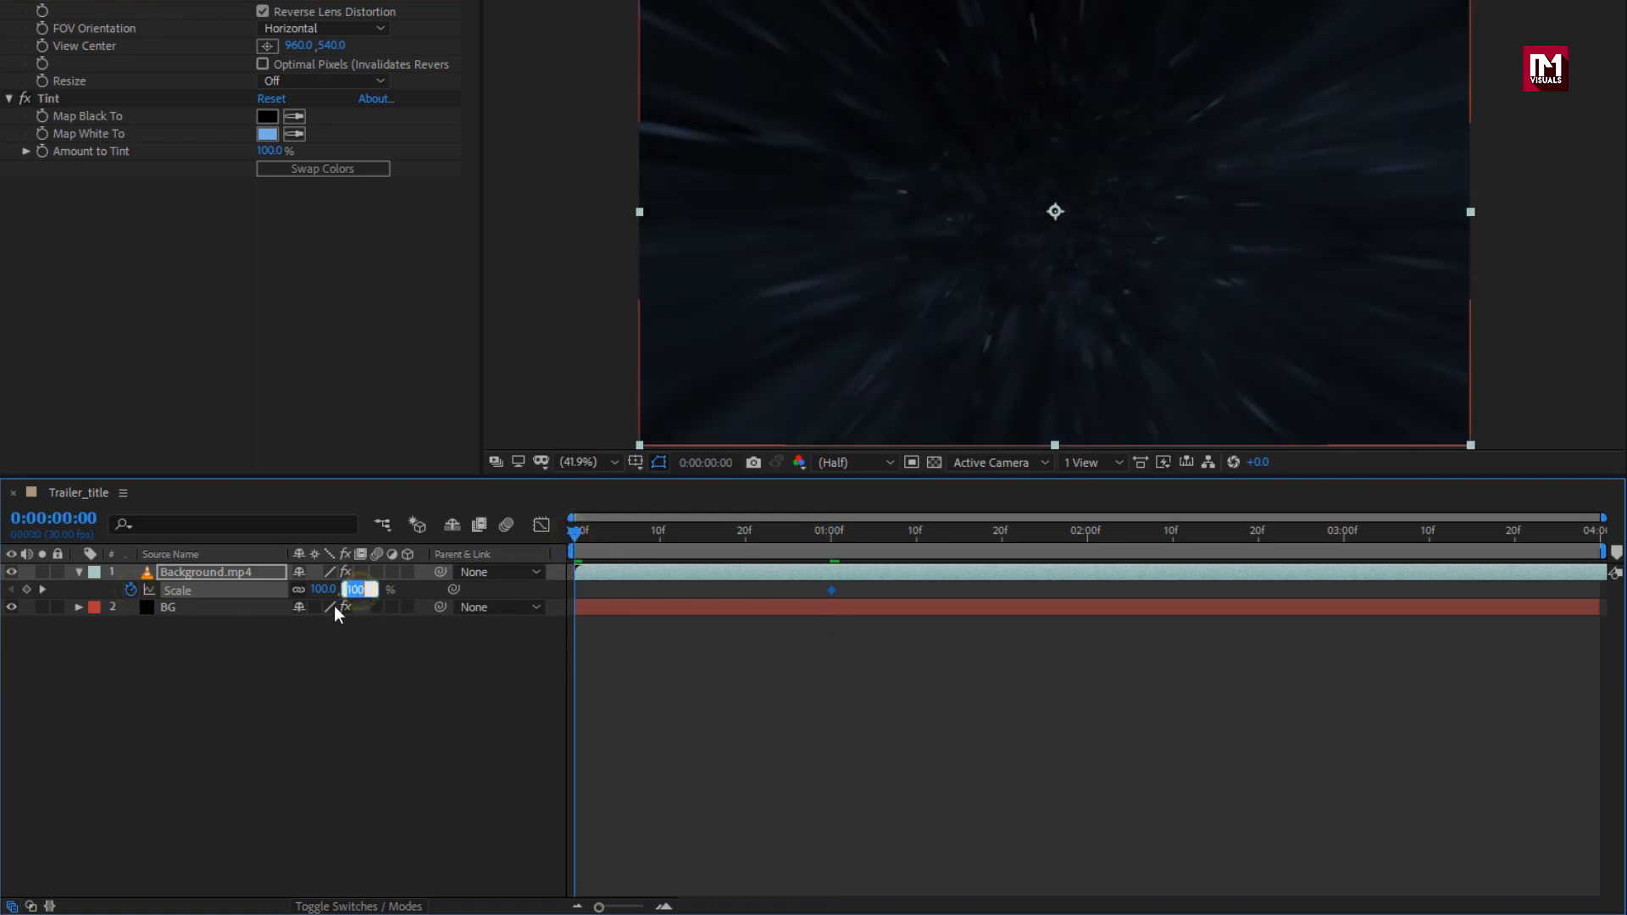
{"action": "type", "text": "200"}
{"action": "key", "text": "Return"}
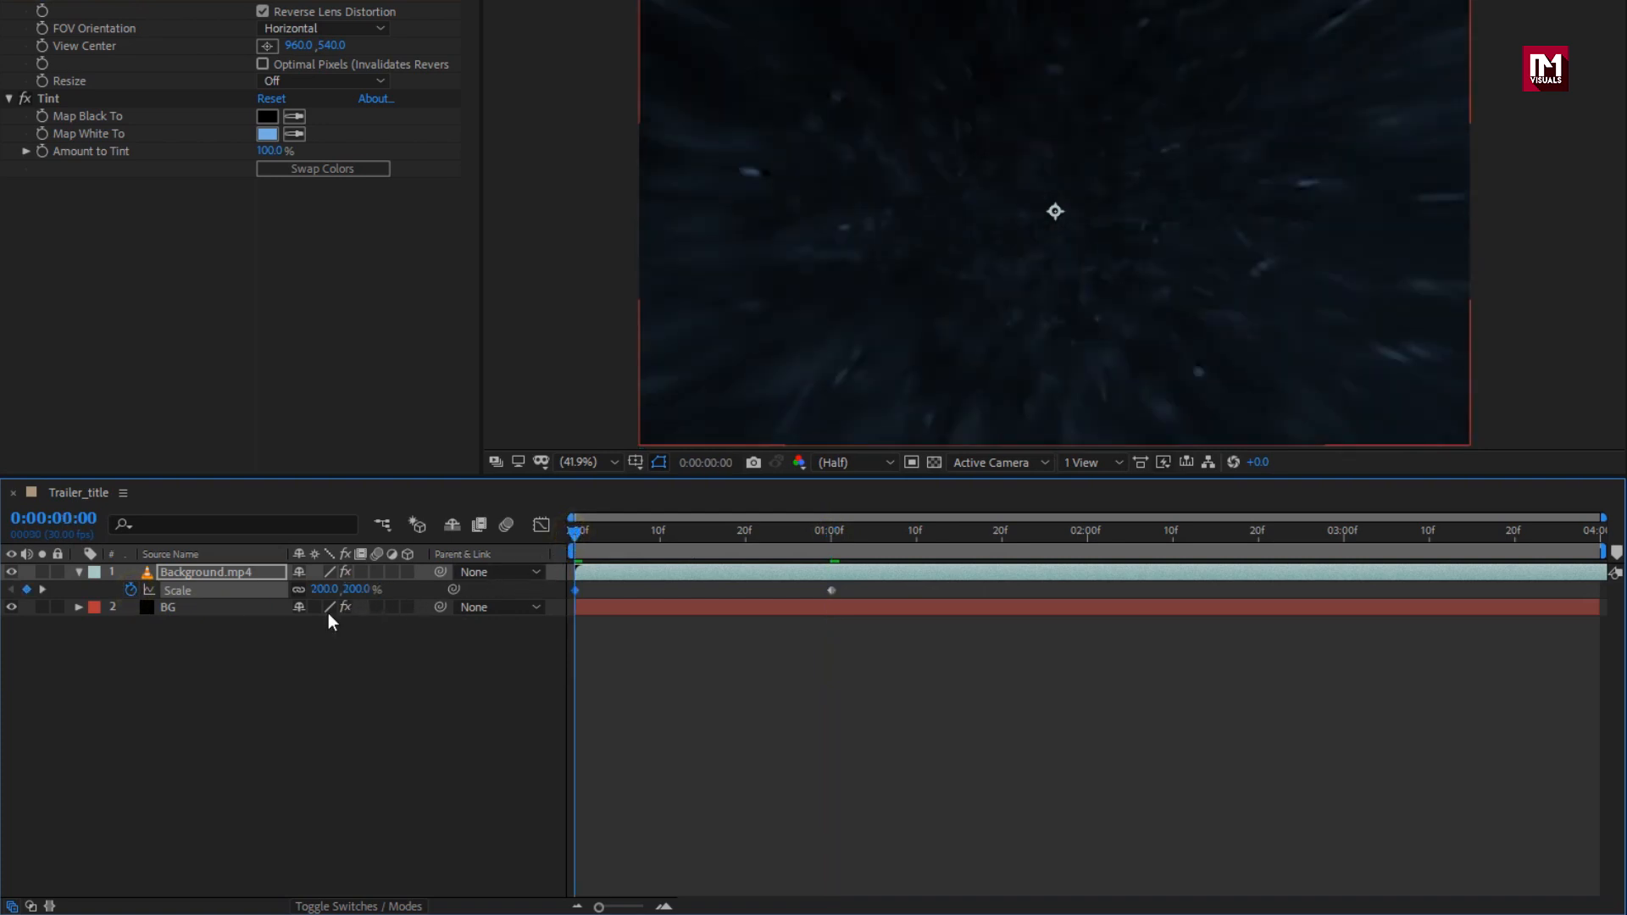
Step: Apply Easy Ease to all Field Of View and Scale keyframes
{"action": "key", "text": "u"}
{"action": "left_click", "coordinate": [267, 570]}
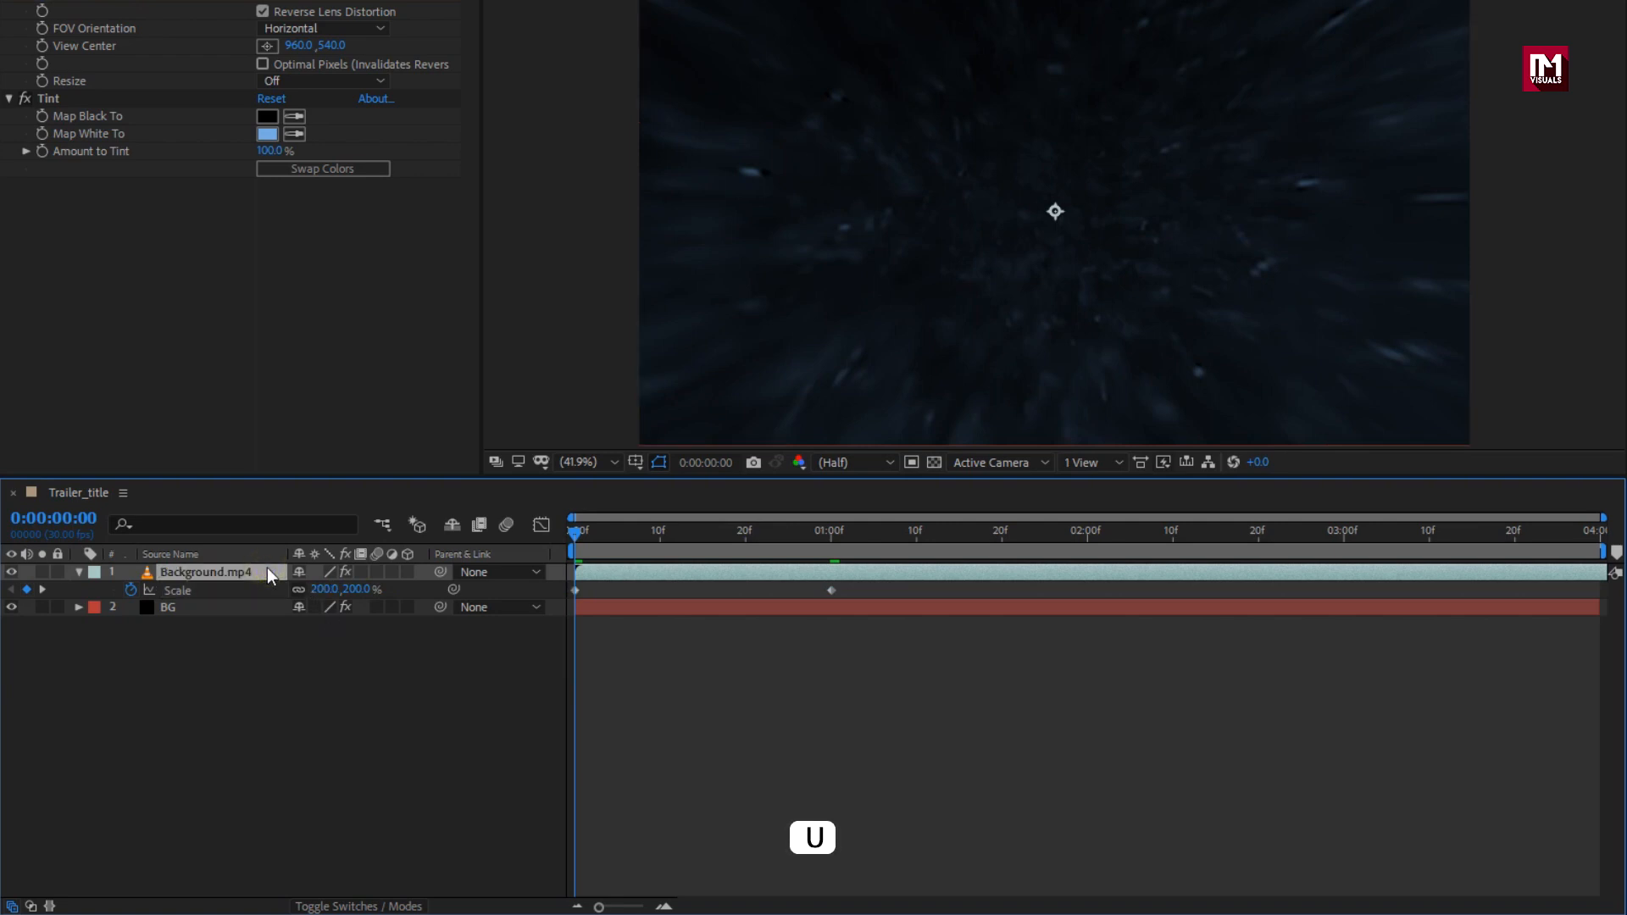
{"action": "key", "text": "u"}
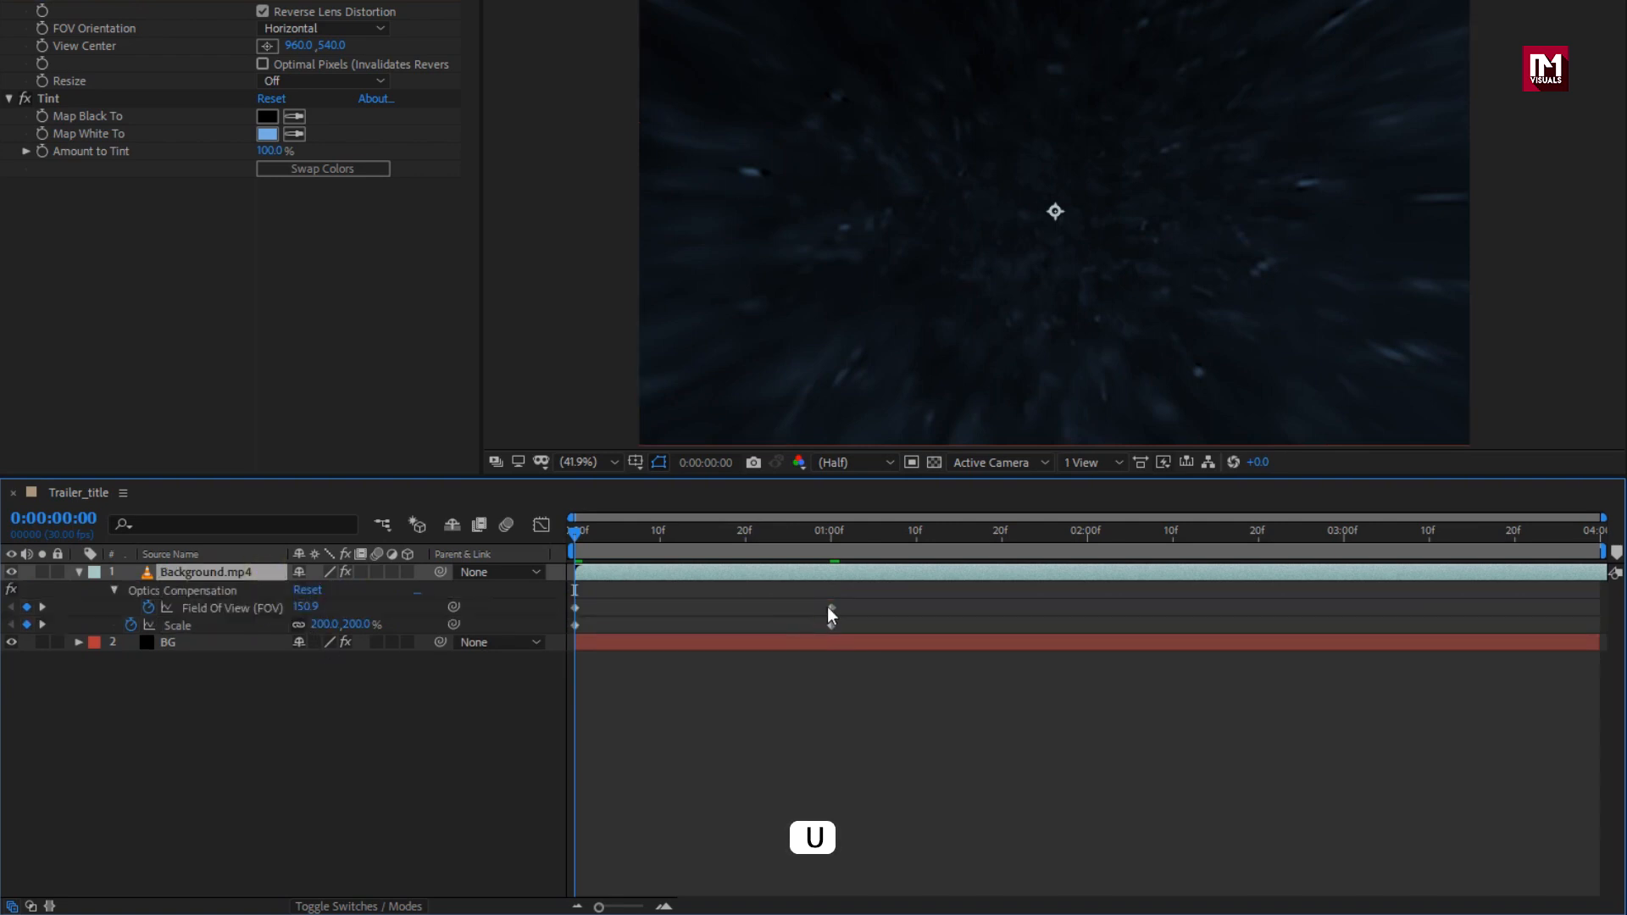
{"action": "left_click_drag", "start_coordinate": [856, 599], "coordinate": [569, 628]}
{"action": "right_click", "coordinate": [572, 624]}
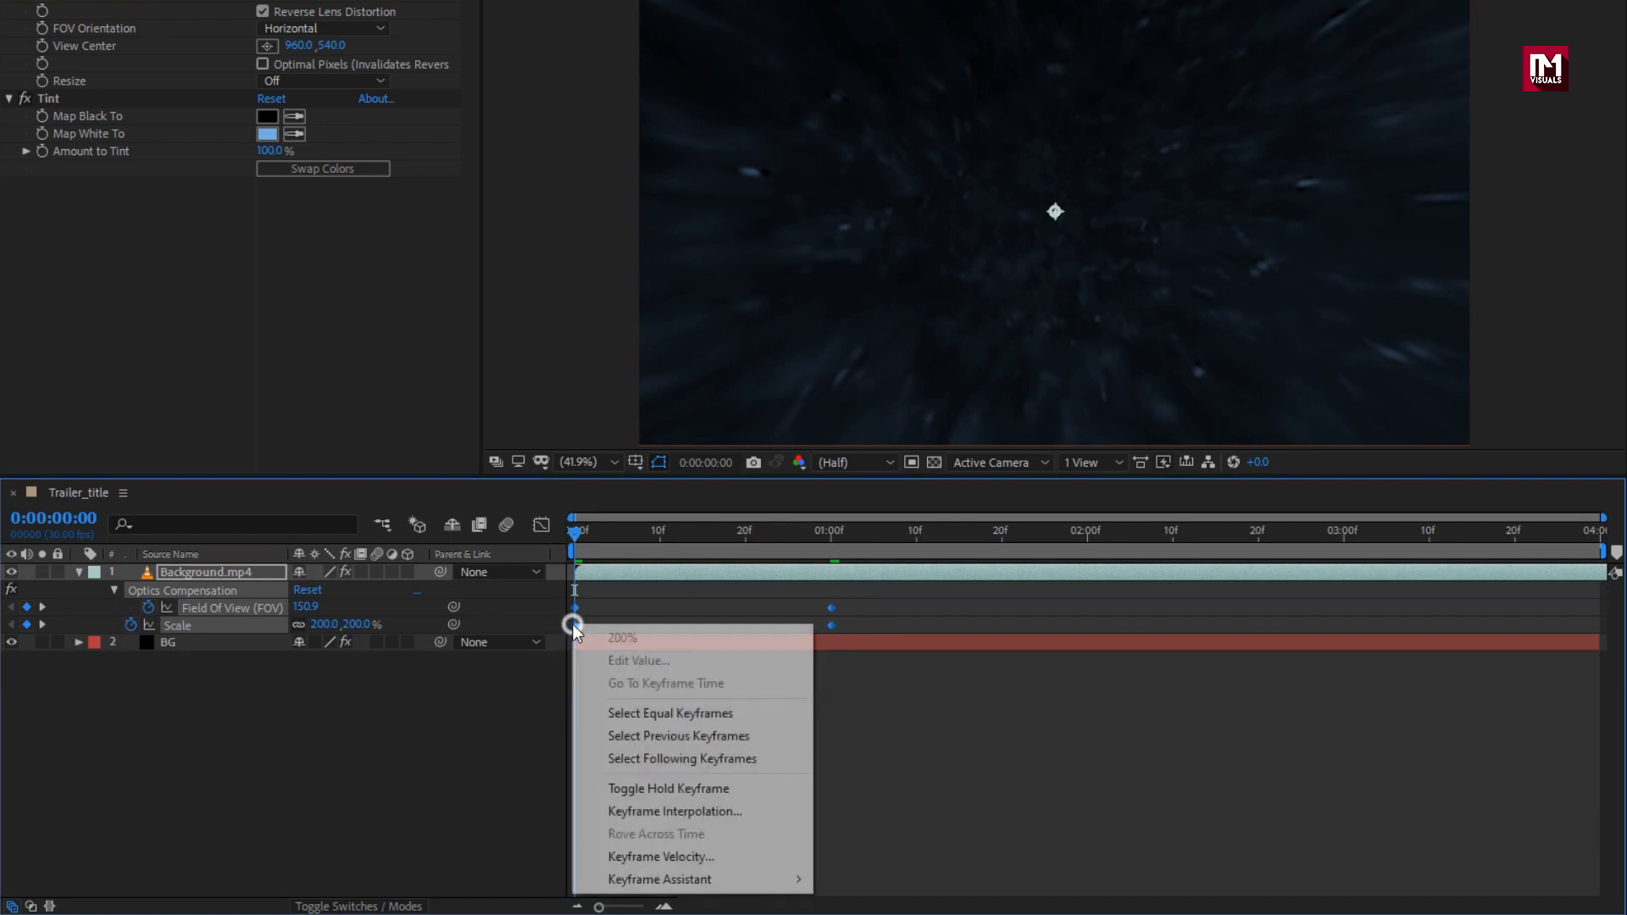
{"action": "mouse_move", "coordinate": [787, 882]}
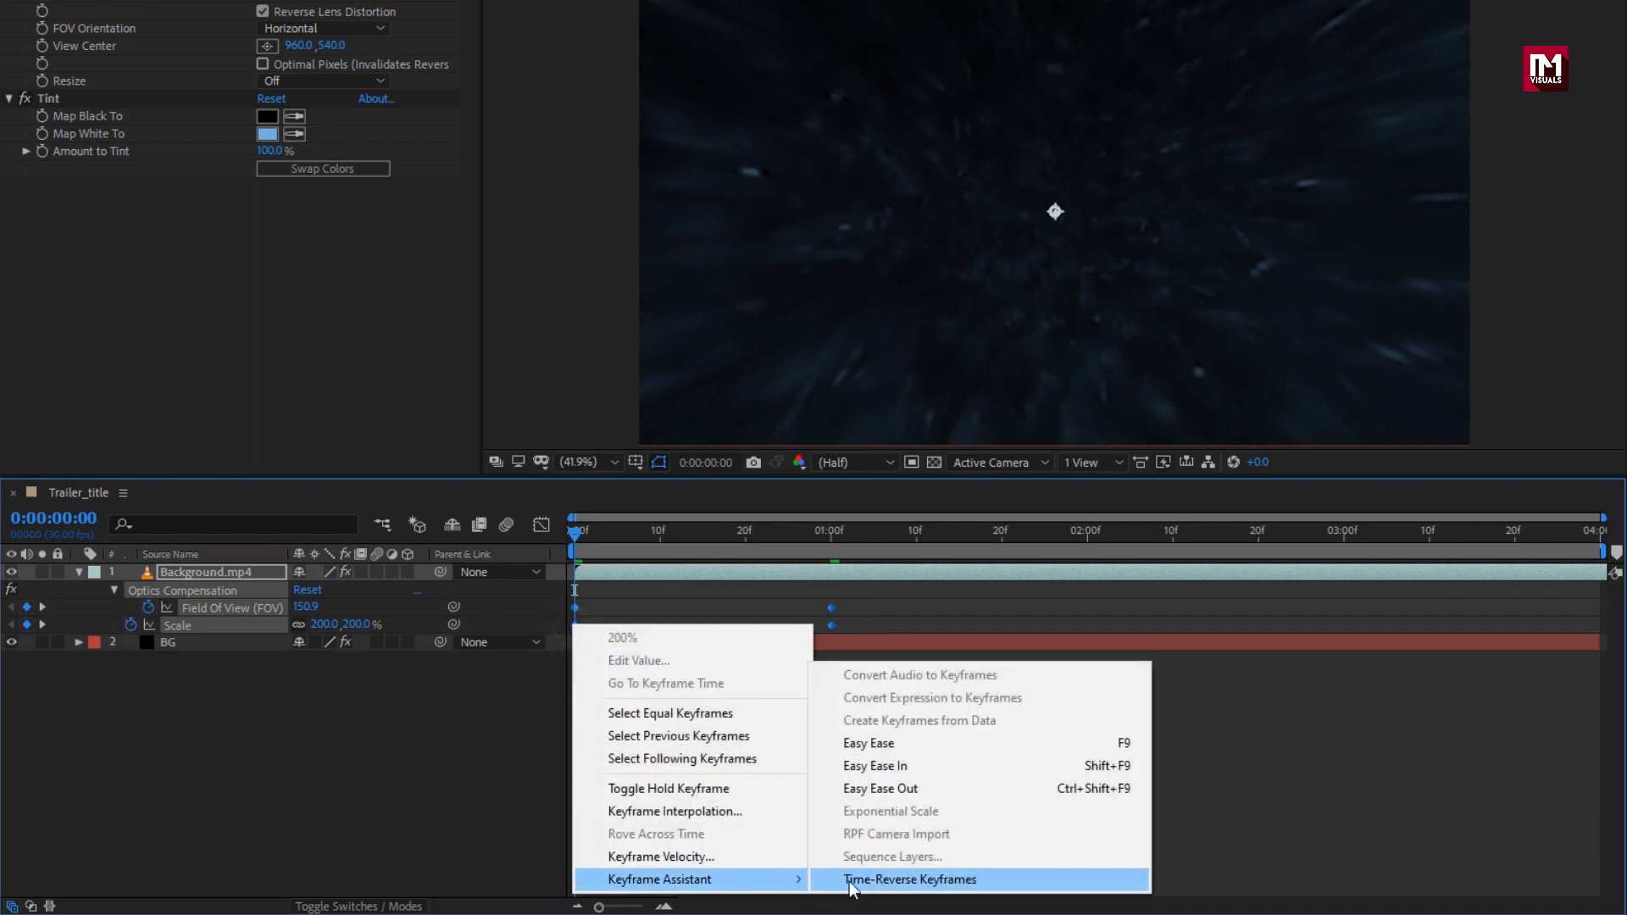
{"action": "left_click", "coordinate": [873, 745]}
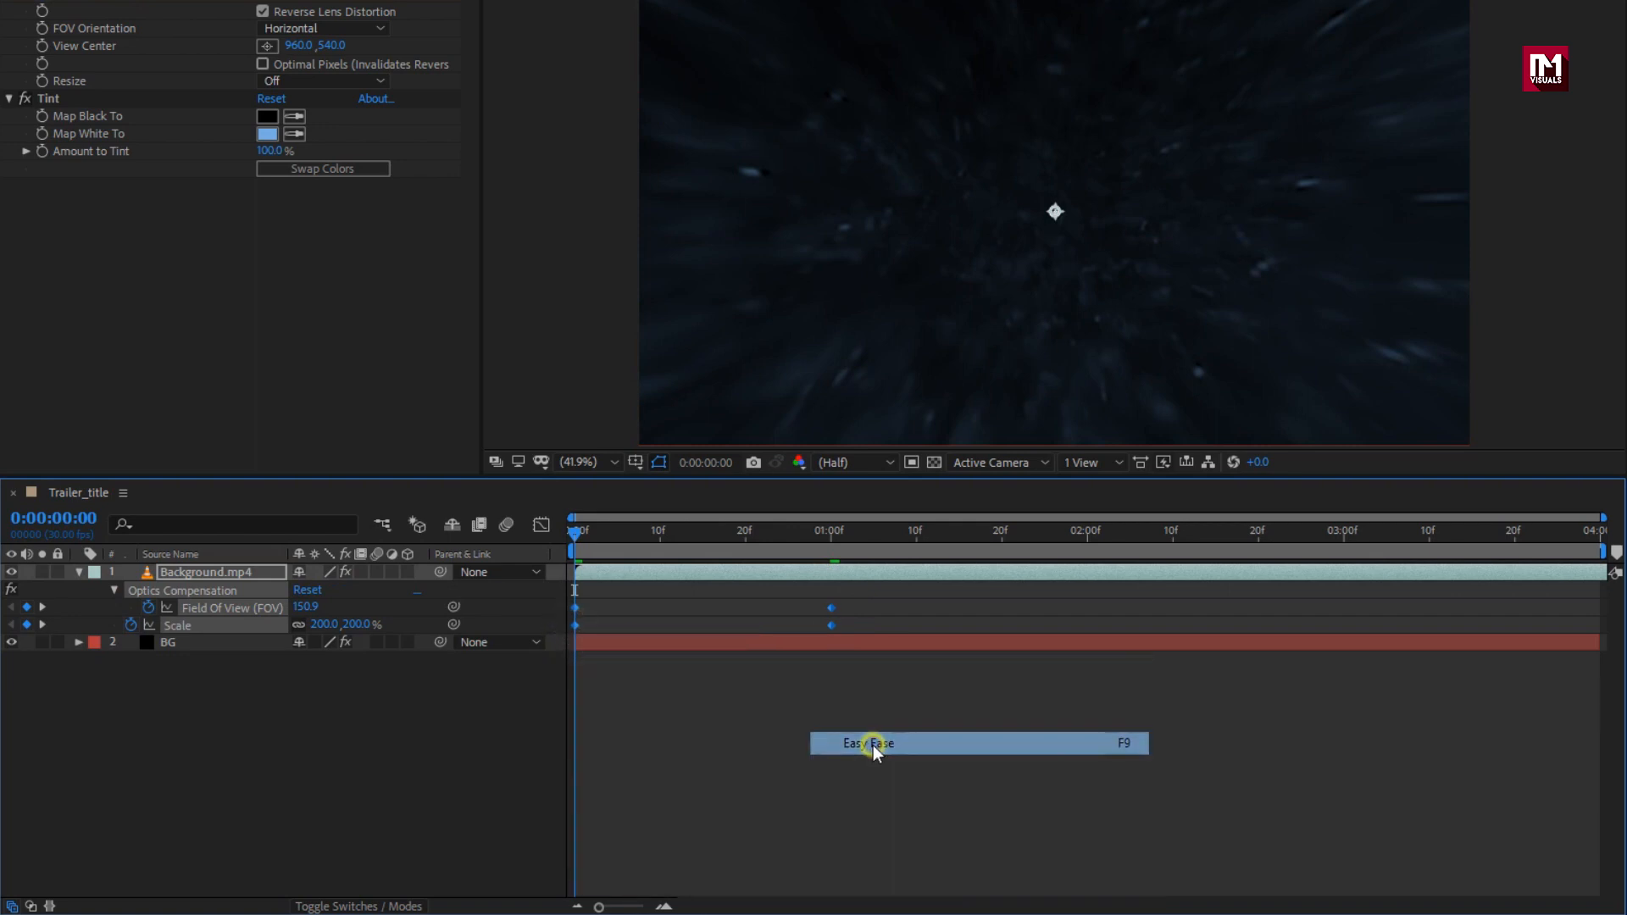
Step: Adjust the one-second keyframes' easing in the Graph Editor and preview the eased zoom
{"action": "left_click", "coordinate": [546, 530]}
{"action": "left_click_drag", "start_coordinate": [871, 614], "coordinate": [560, 591]}
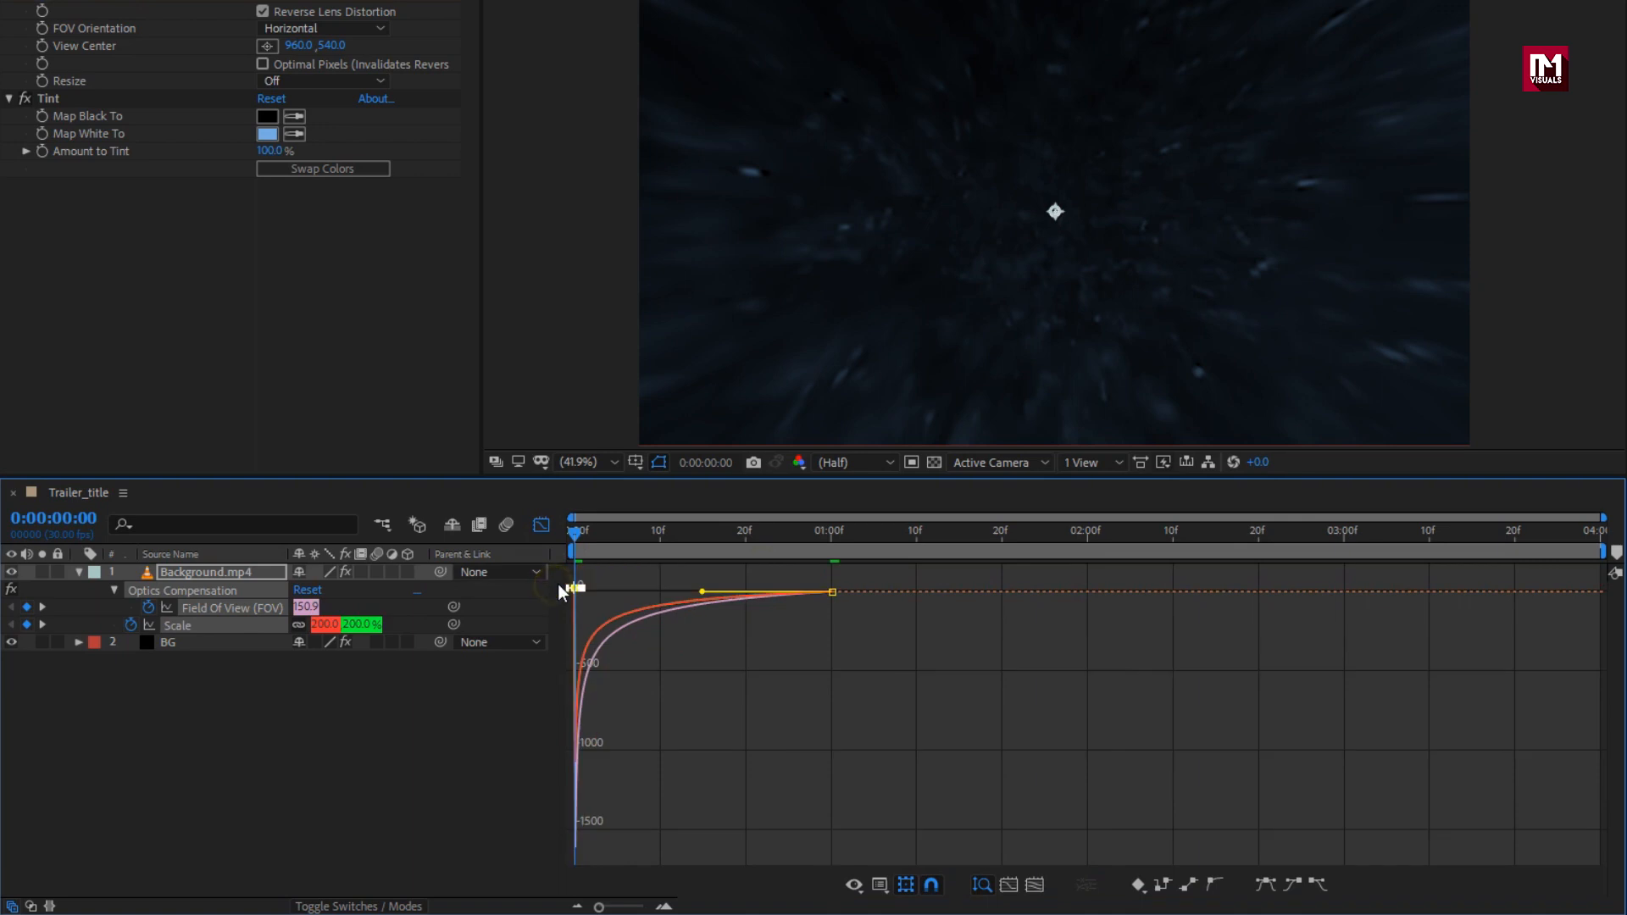
{"action": "left_click", "coordinate": [544, 525]}
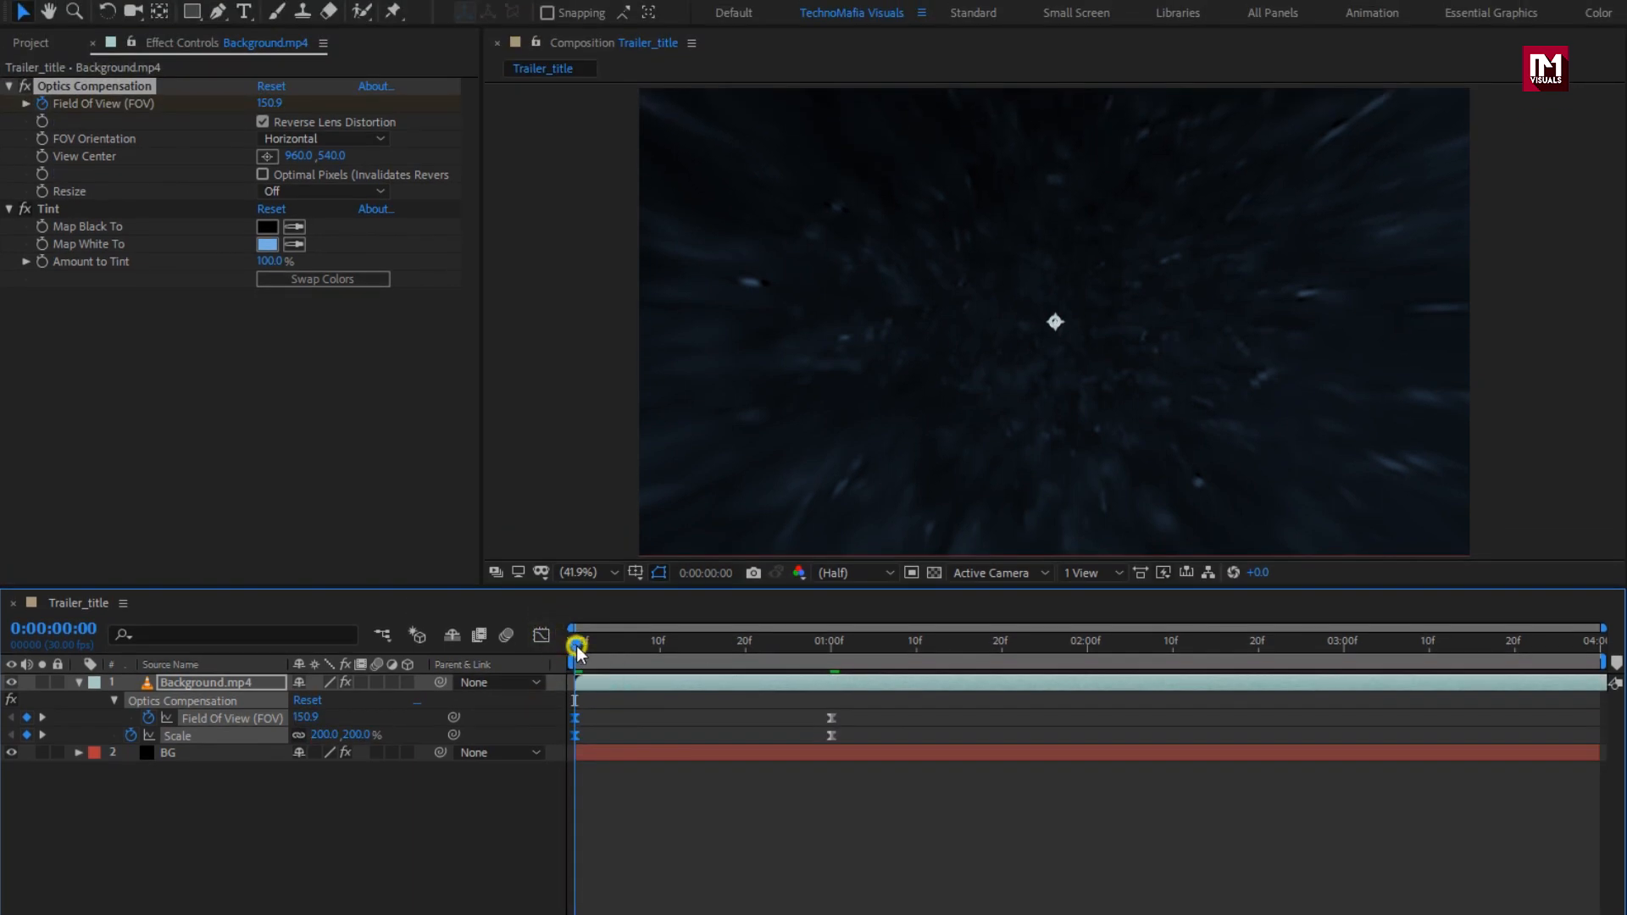
{"action": "mouse_move", "coordinate": [576, 649]}
{"action": "left_mouse_down"}
{"action": "mouse_move", "coordinate": [726, 641]}
{"action": "mouse_move", "coordinate": [591, 641]}
{"action": "left_mouse_up"}
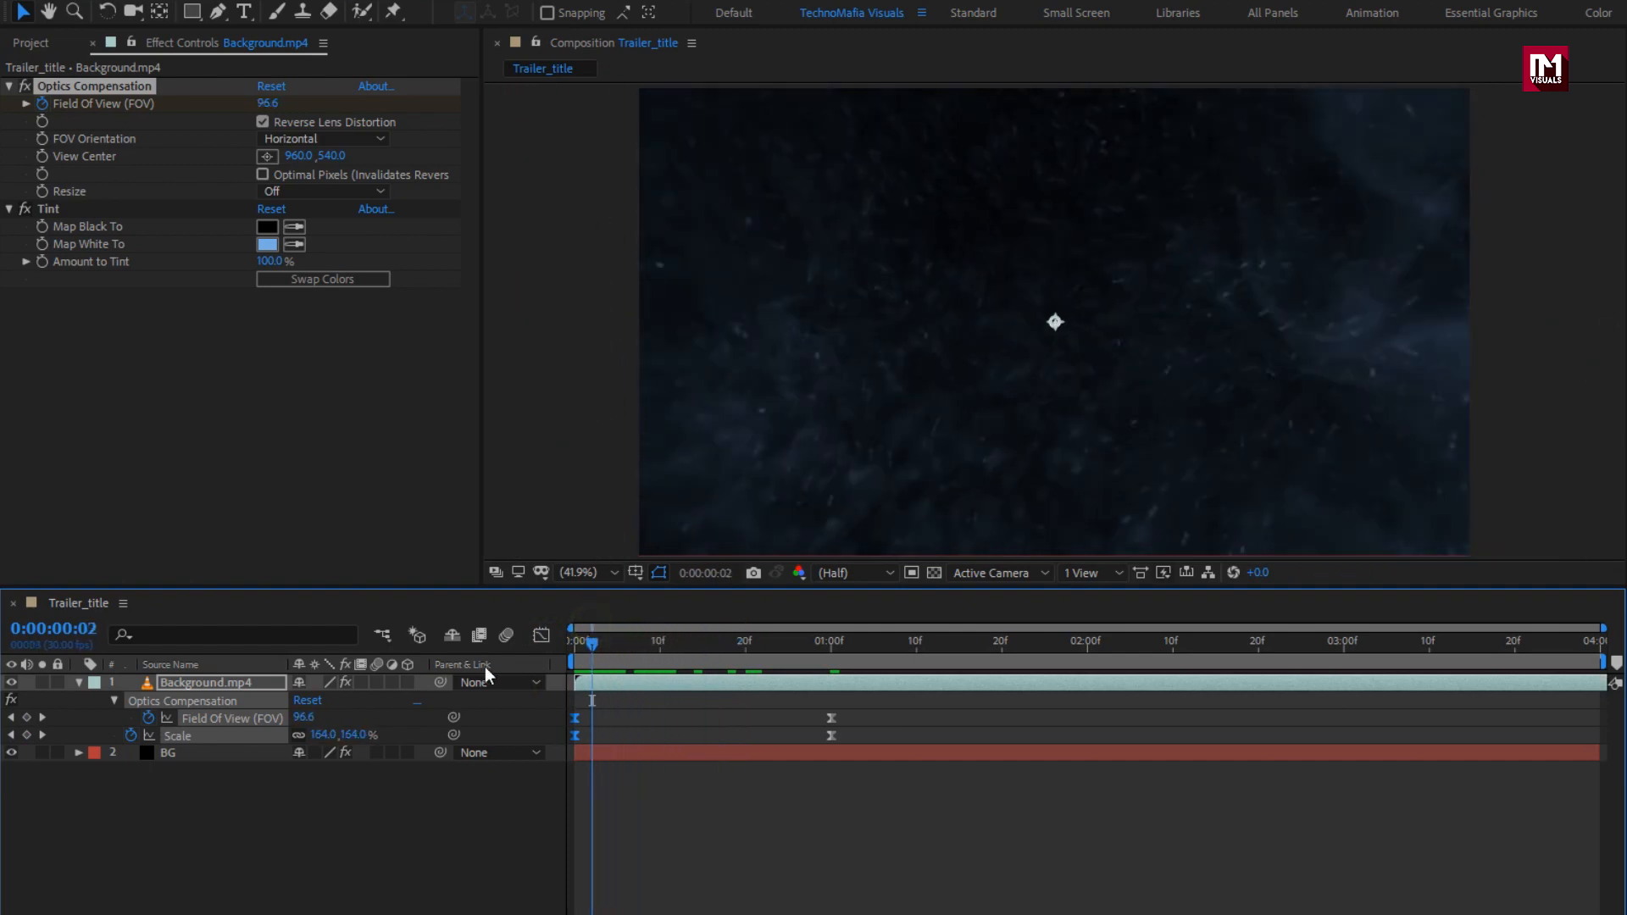
{"action": "left_click", "coordinate": [196, 683]}
{"action": "key", "text": "t"}
{"action": "left_click", "coordinate": [79, 682]}
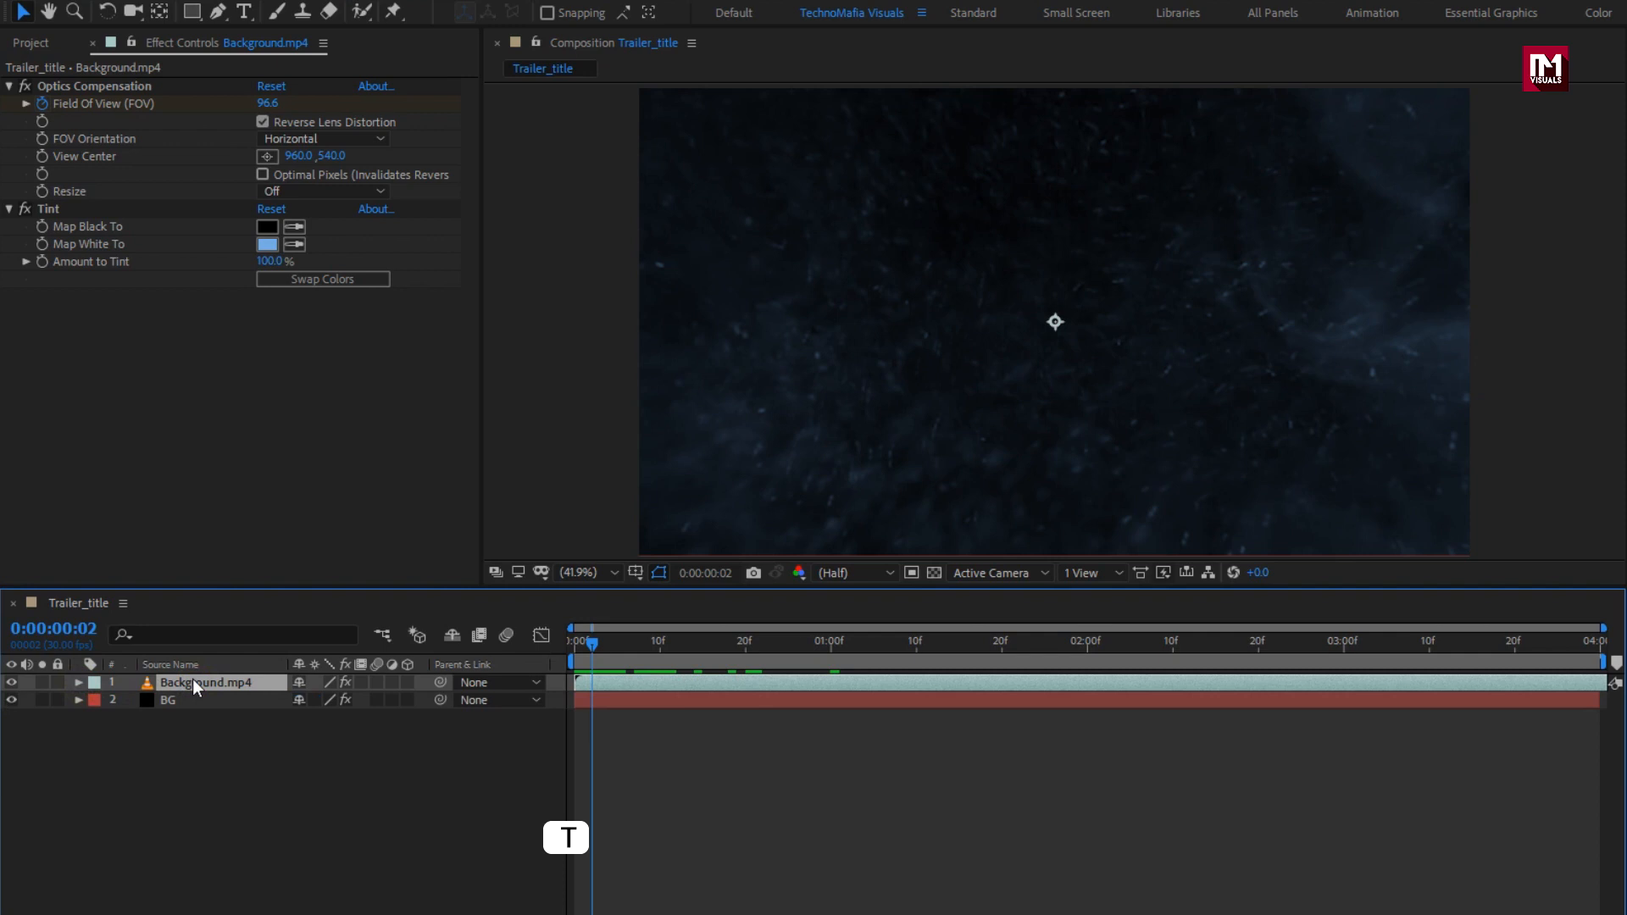
Step: Keyframe Background.mp4's opacity at 70% on frame 10 and 0% on frame 0
{"action": "key", "text": "t"}
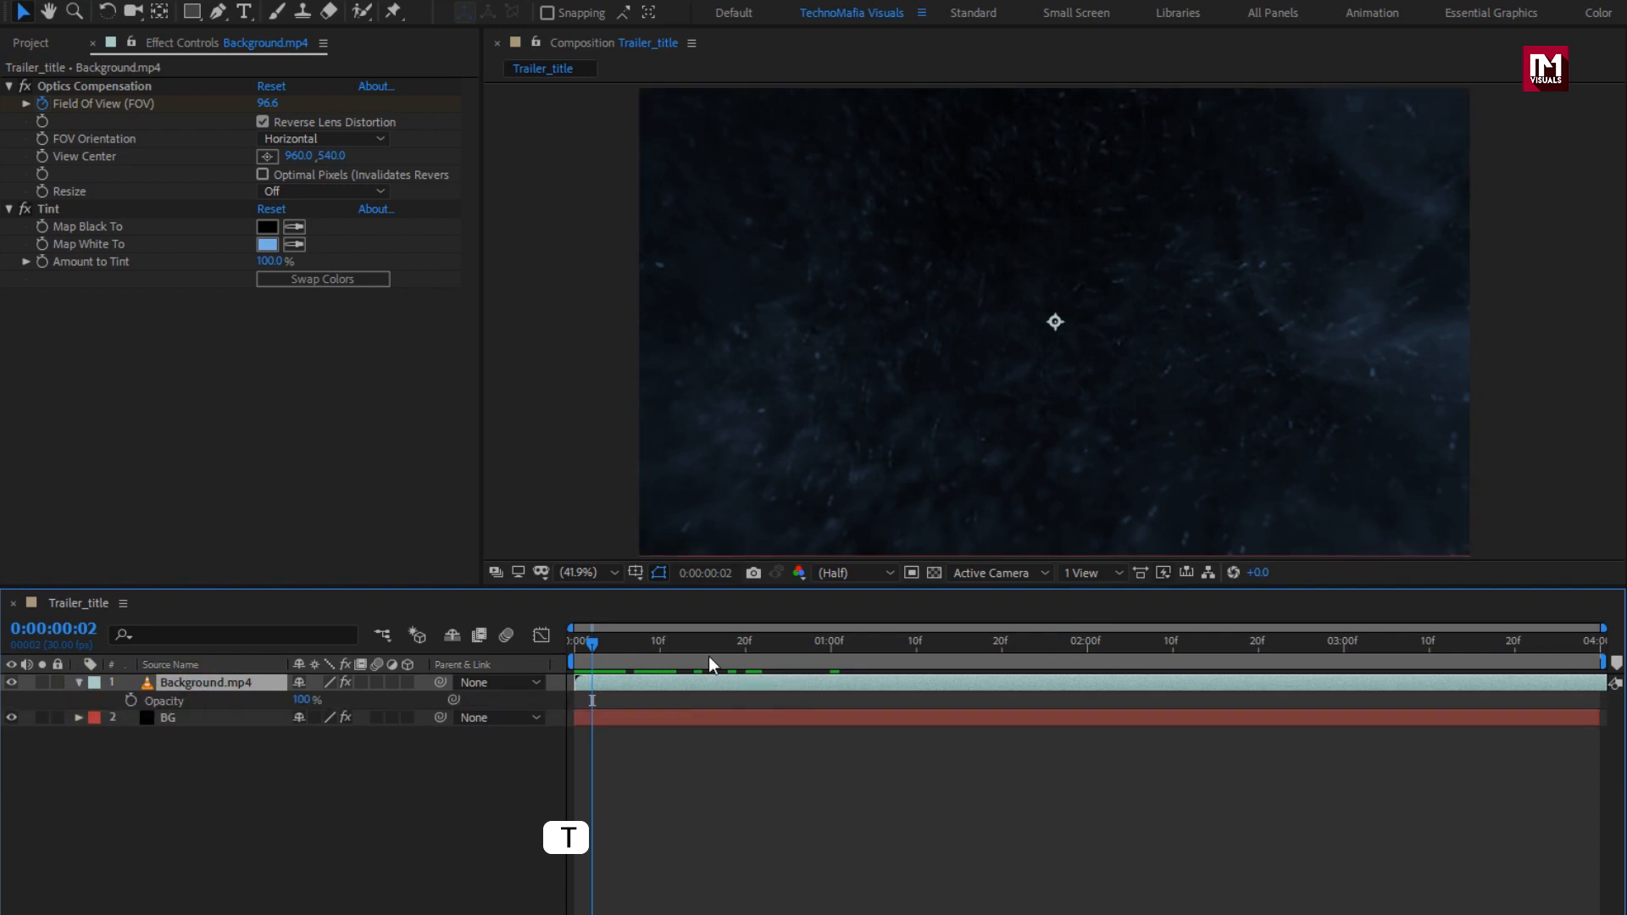
{"action": "left_click", "coordinate": [661, 649]}
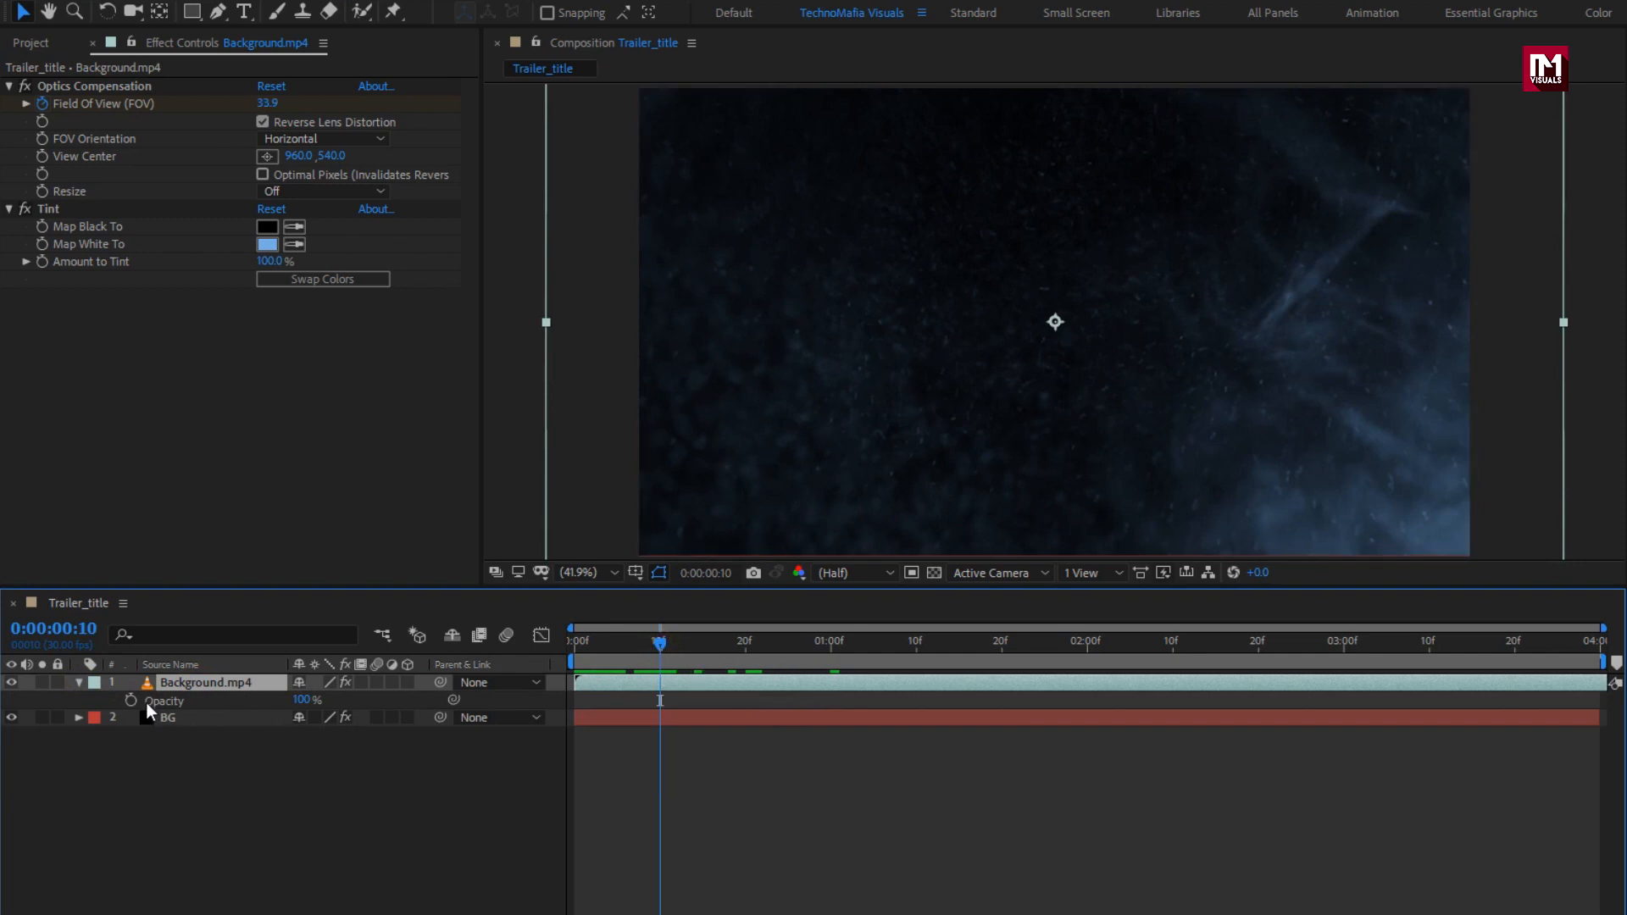
{"action": "left_click", "coordinate": [131, 701]}
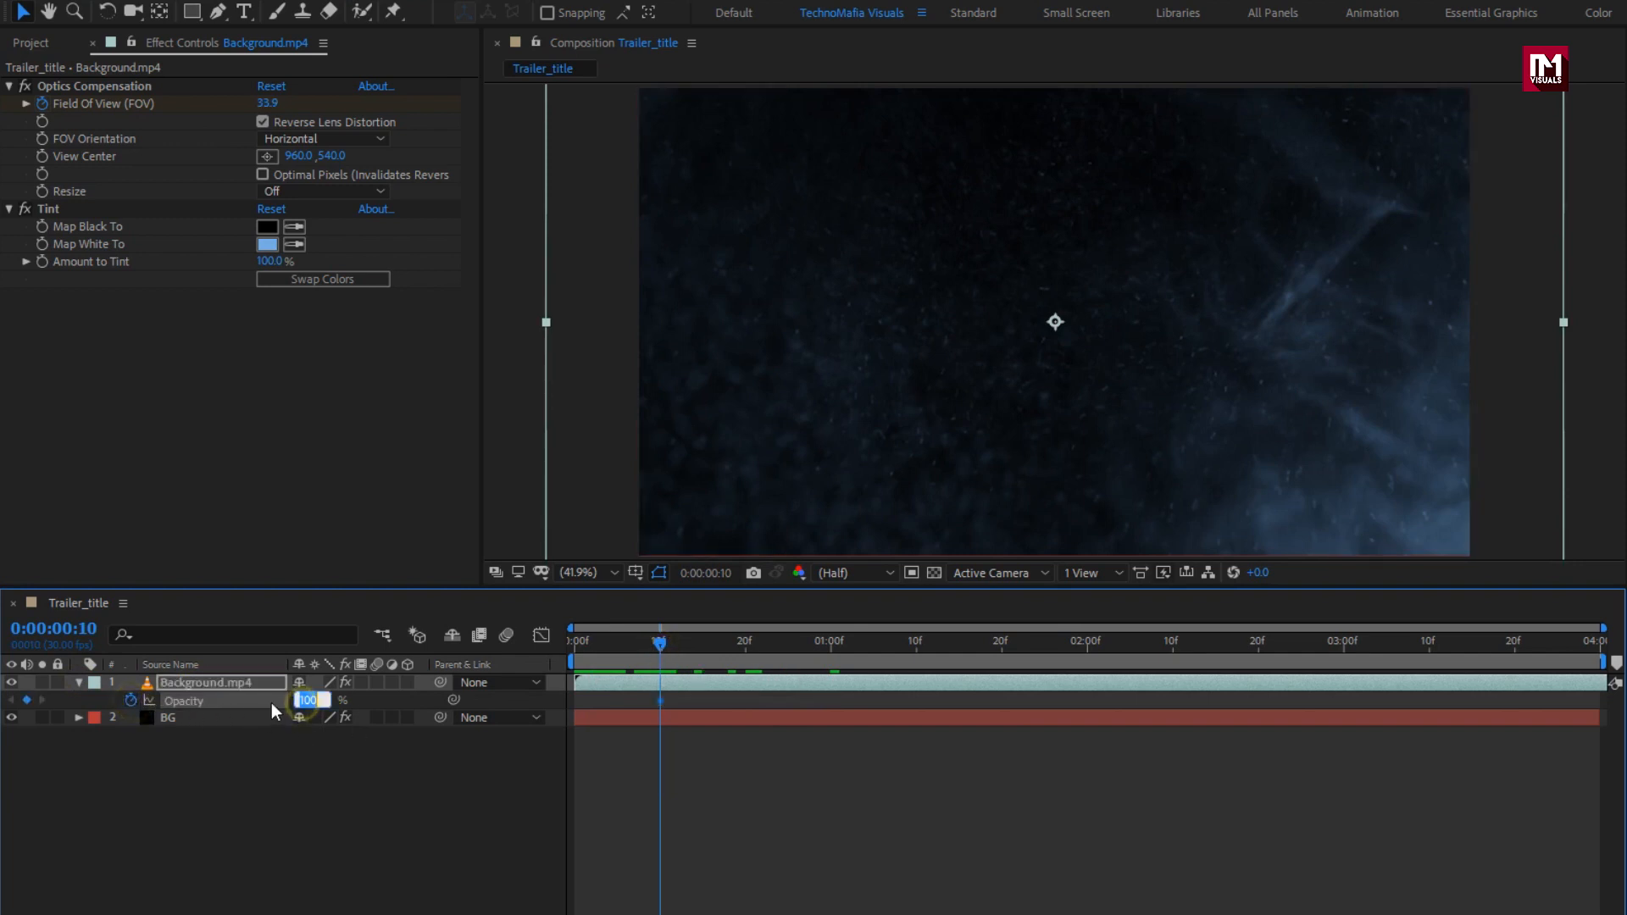
{"action": "type", "text": "70"}
{"action": "key", "text": "Return"}
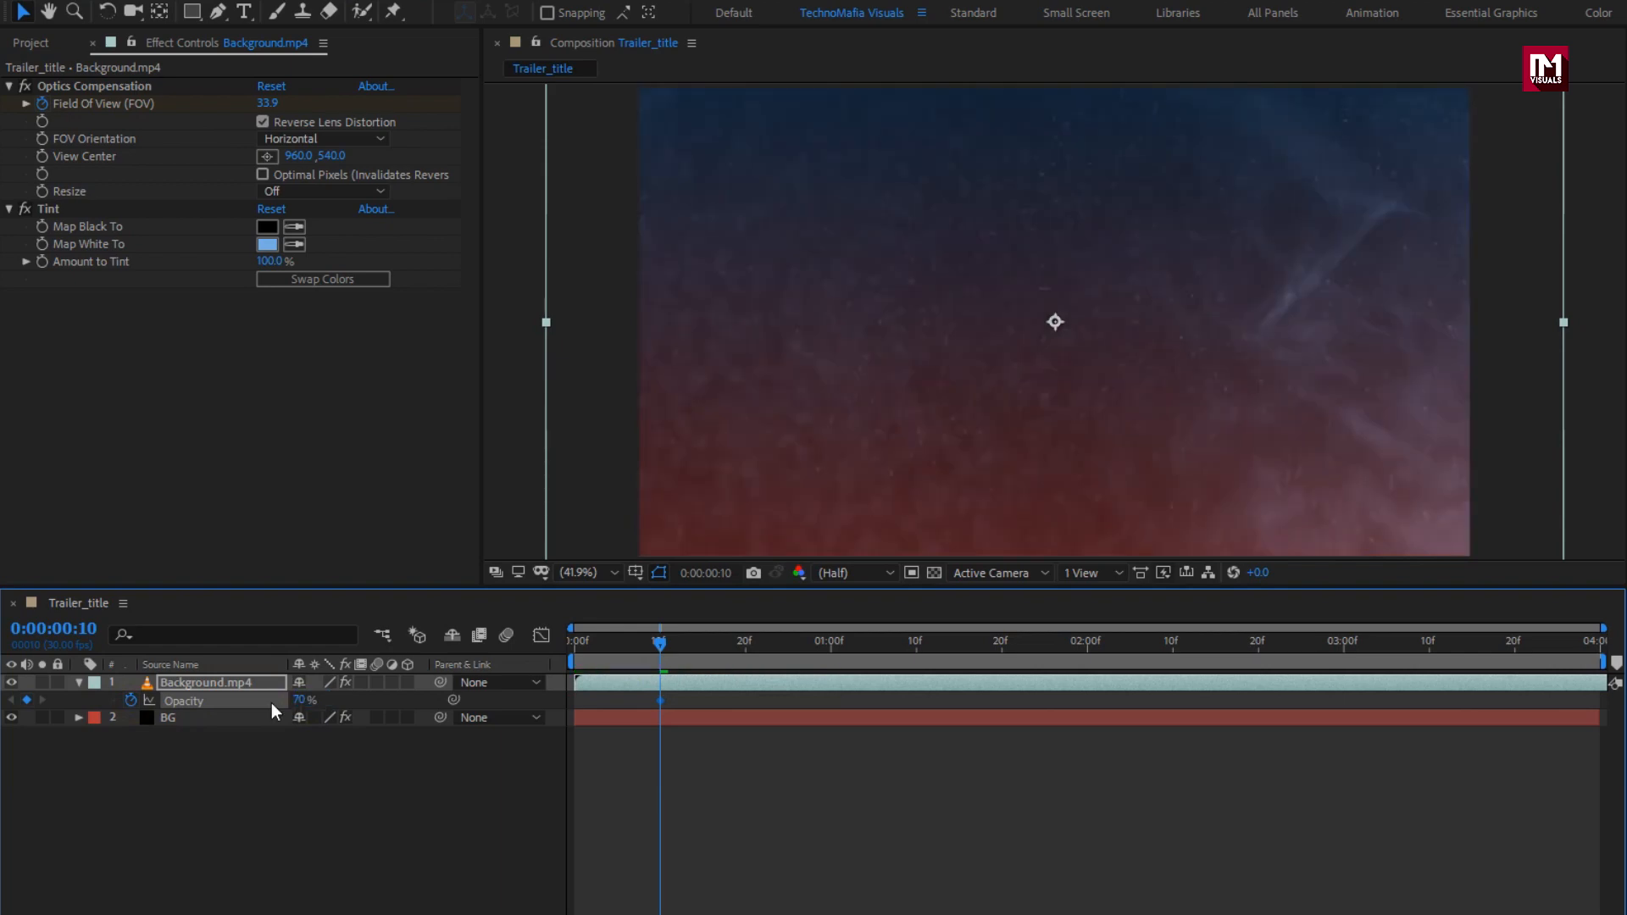
{"action": "left_click", "coordinate": [573, 646]}
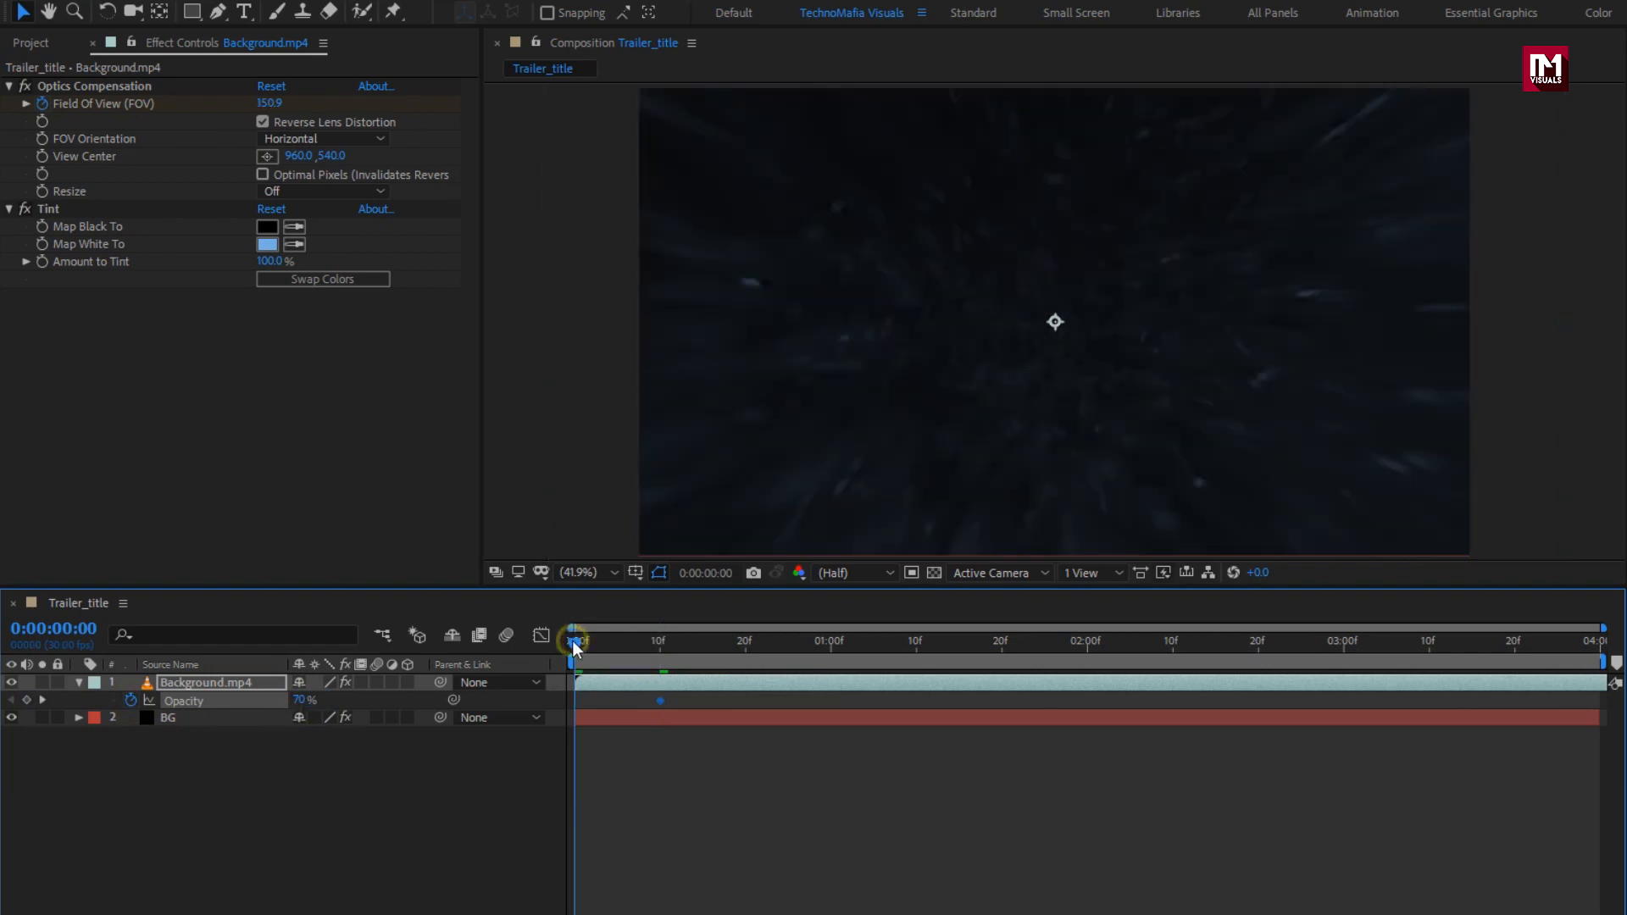
{"action": "left_click_drag", "start_coordinate": [303, 698], "coordinate": [252, 698]}
{"action": "left_click", "coordinate": [79, 682]}
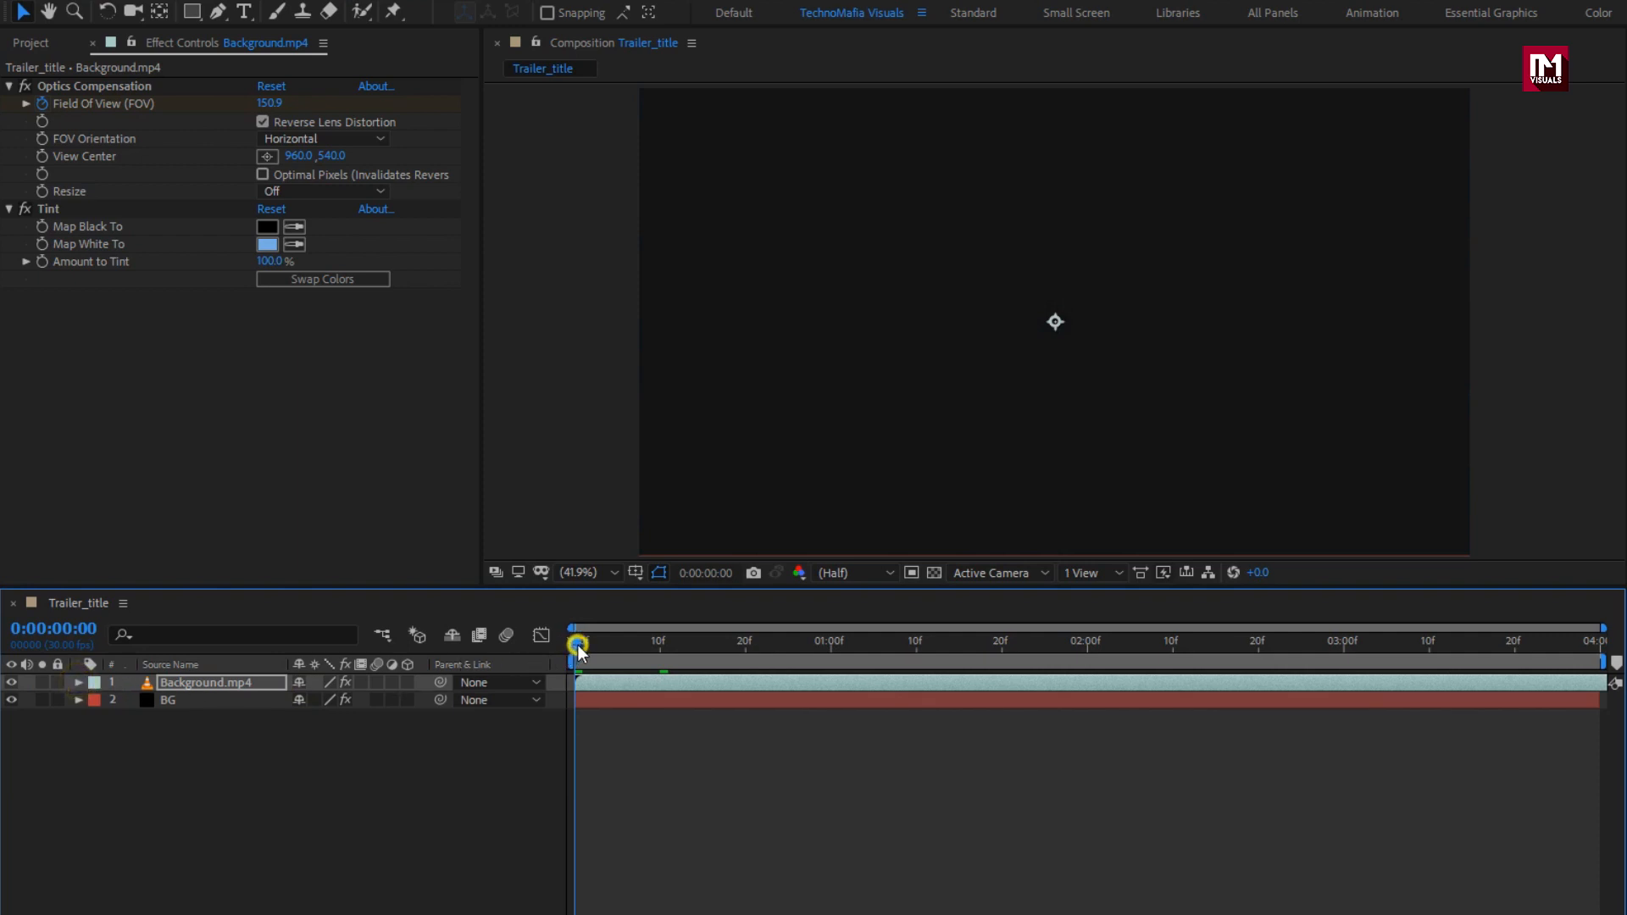
{"action": "left_click_drag", "start_coordinate": [570, 648], "coordinate": [693, 646]}
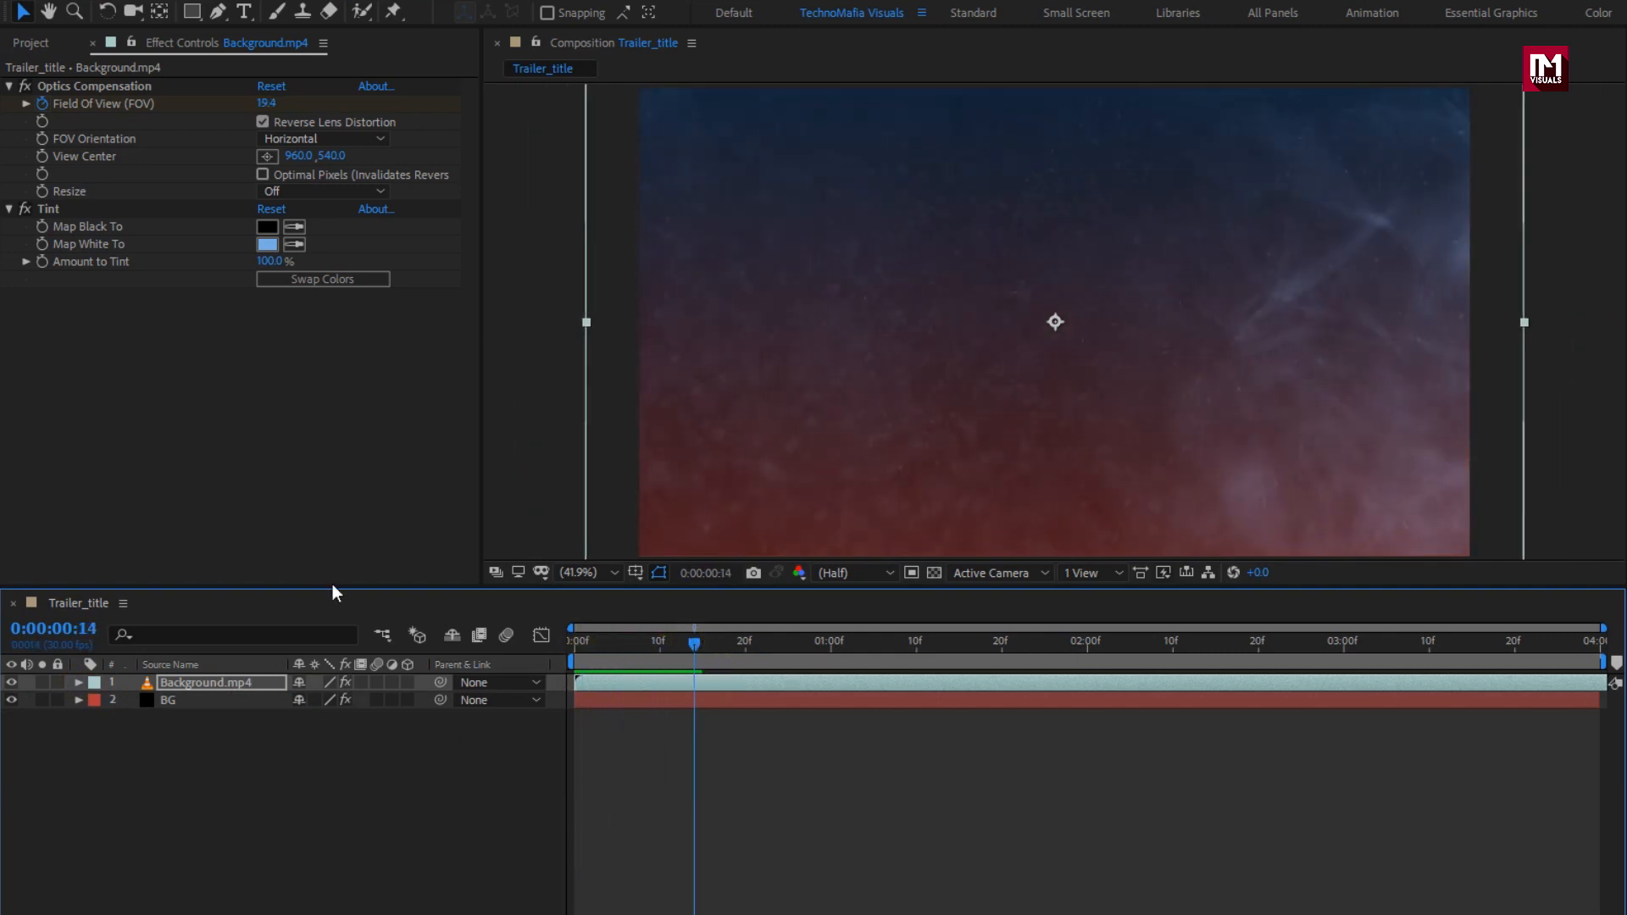
{"action": "left_click", "coordinate": [244, 15]}
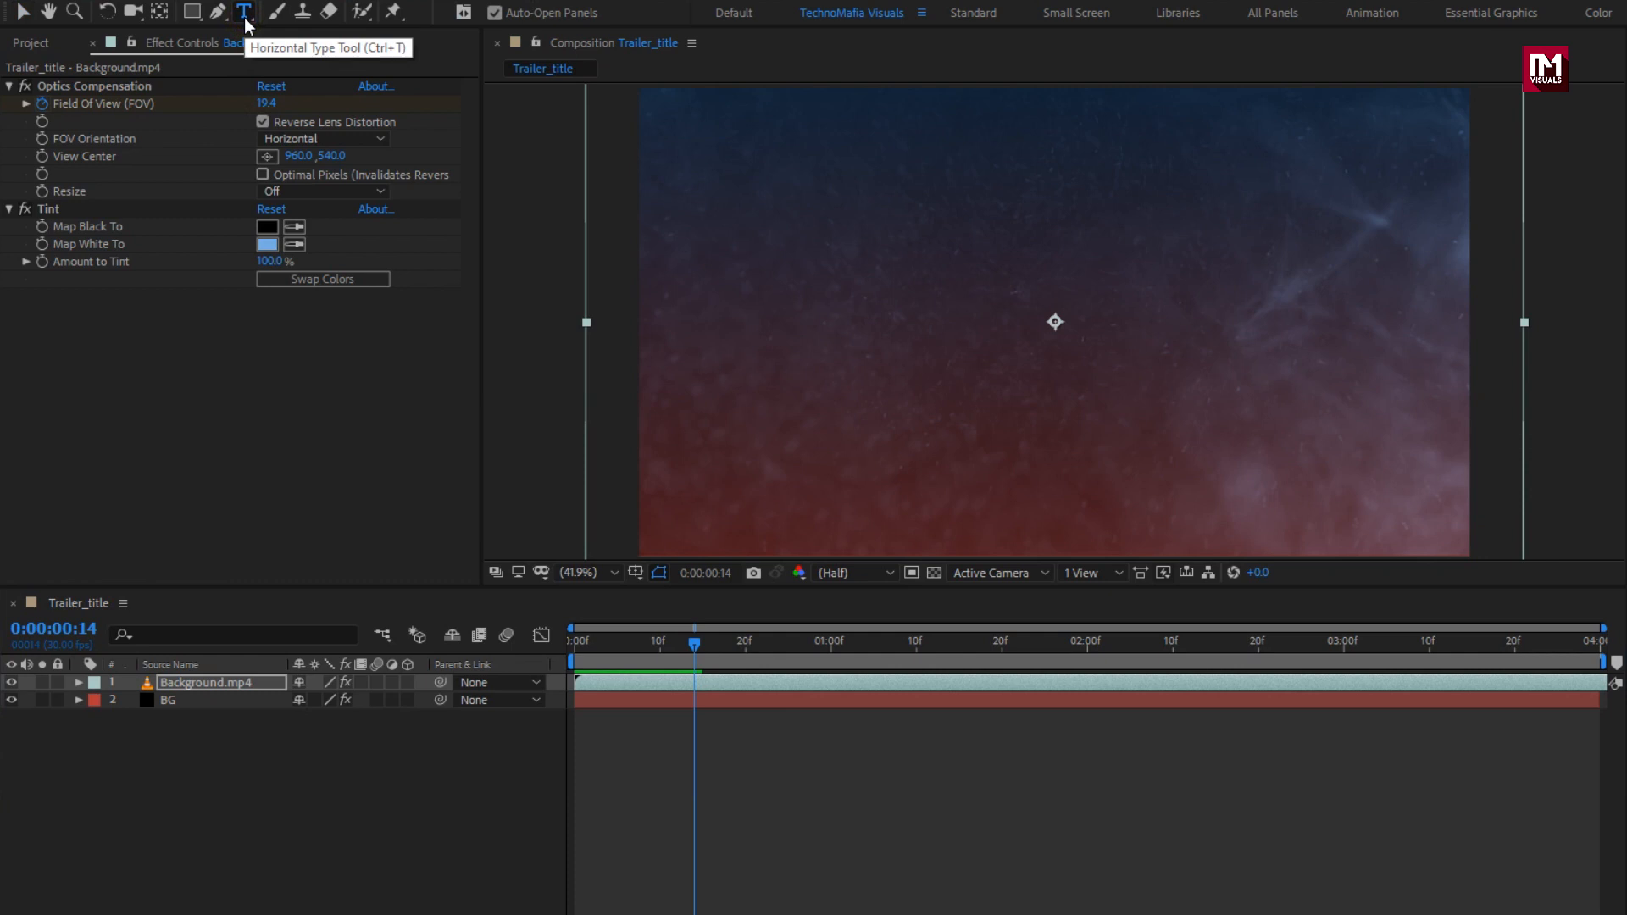
Step: Type the CINEMATIC title and set it to Montserrat Light at 149 px
{"action": "left_click", "coordinate": [964, 323]}
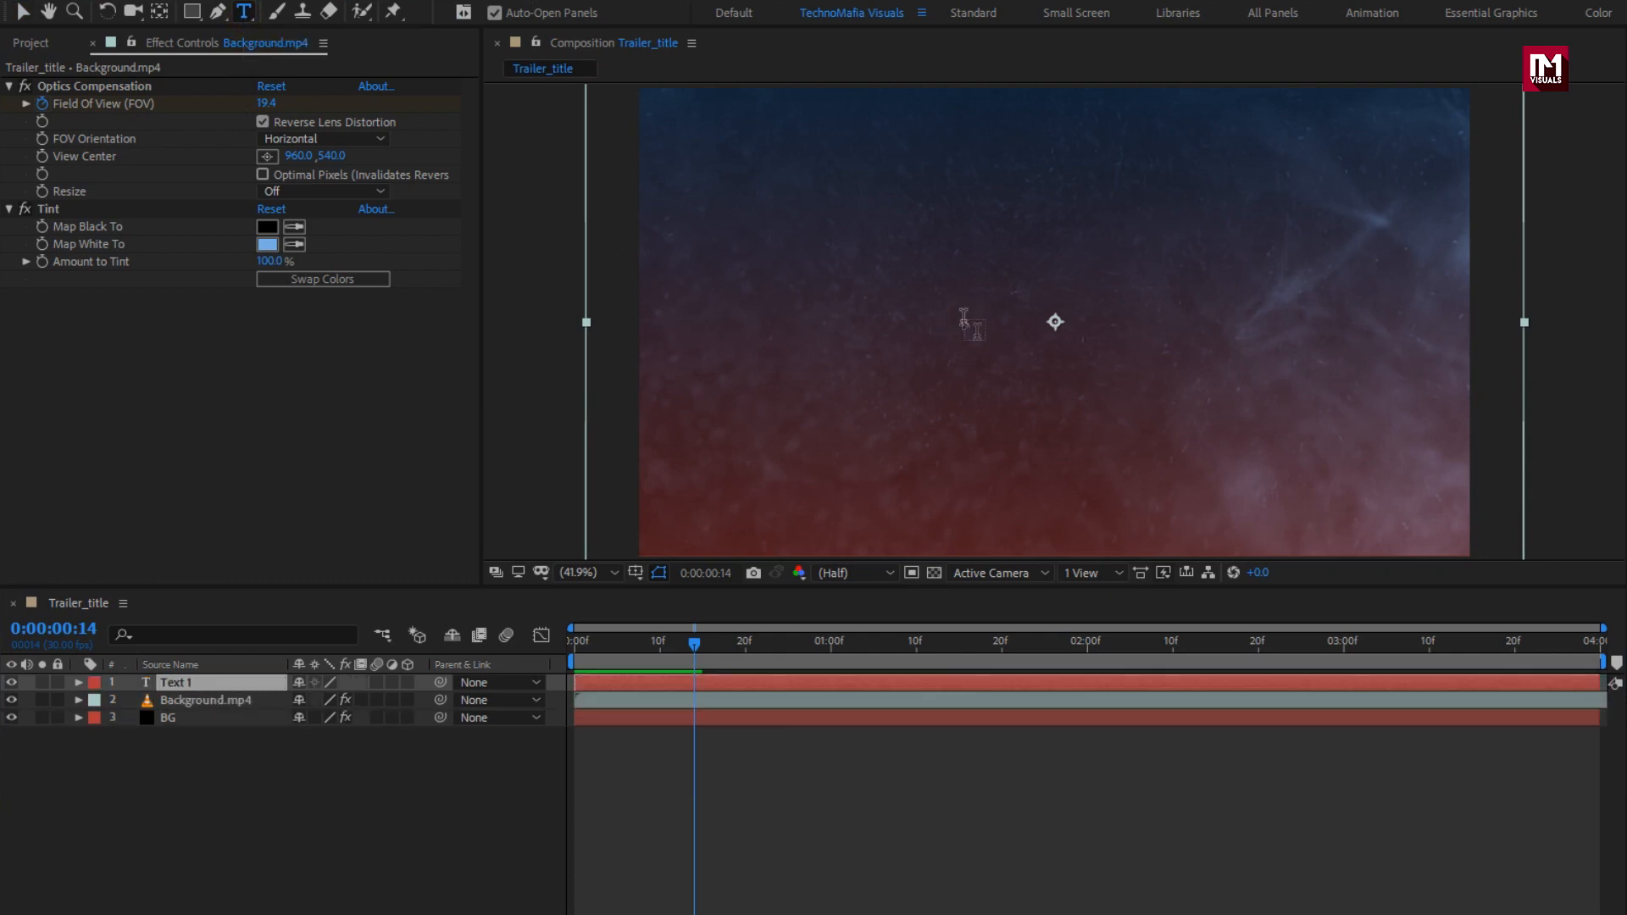
{"action": "type", "text": "CINEMATIC"}
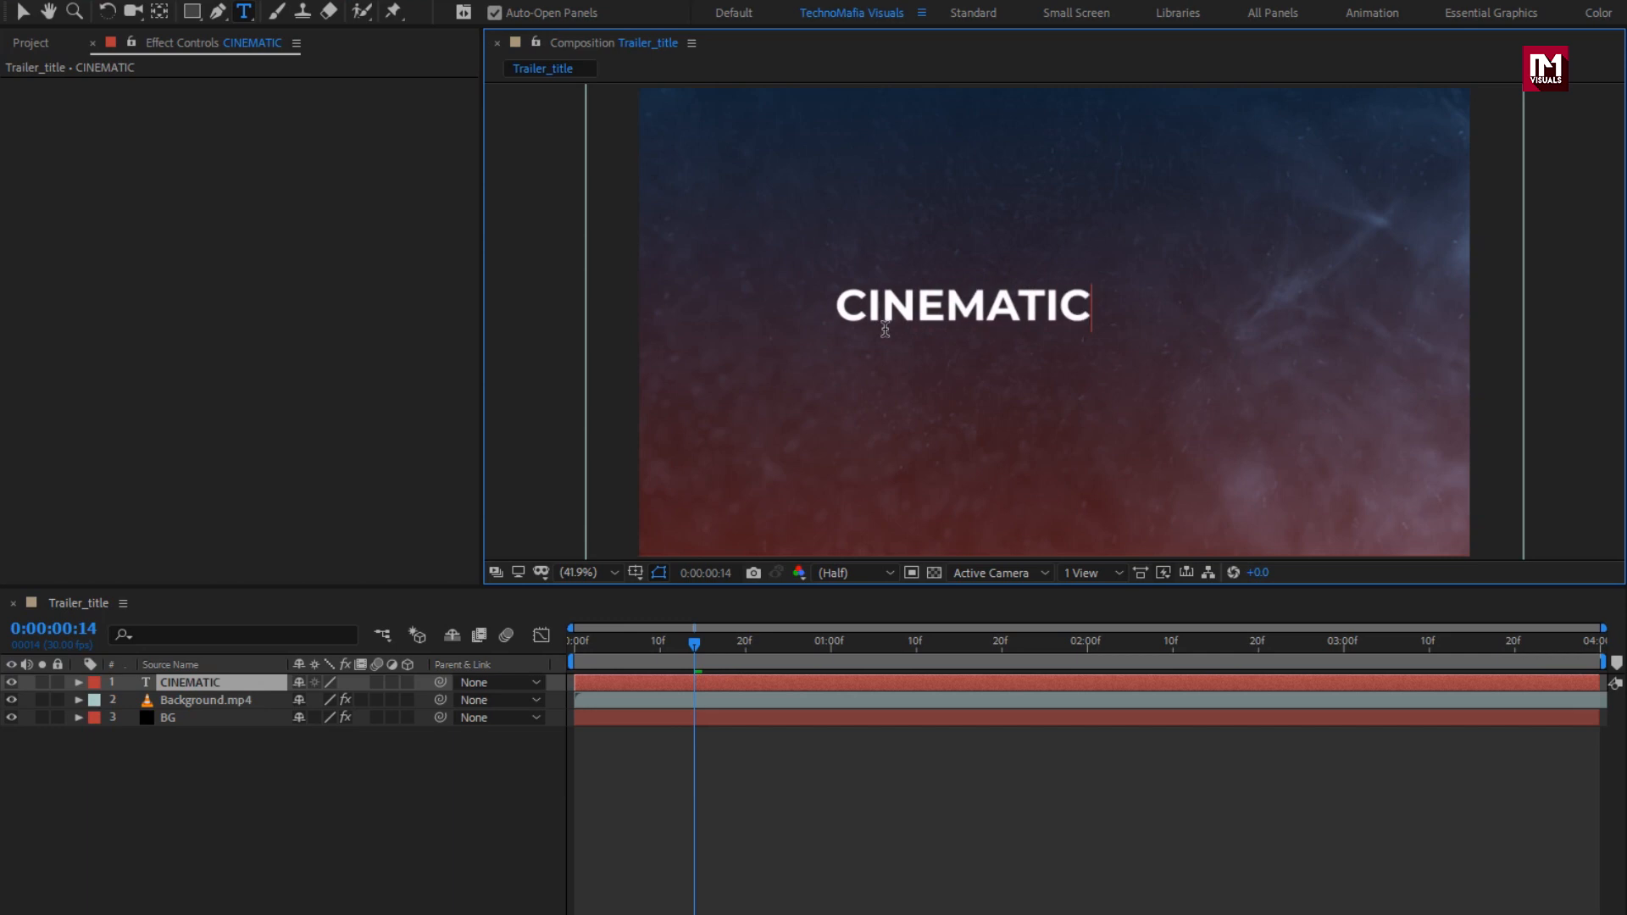
{"action": "key", "text": "Escape"}
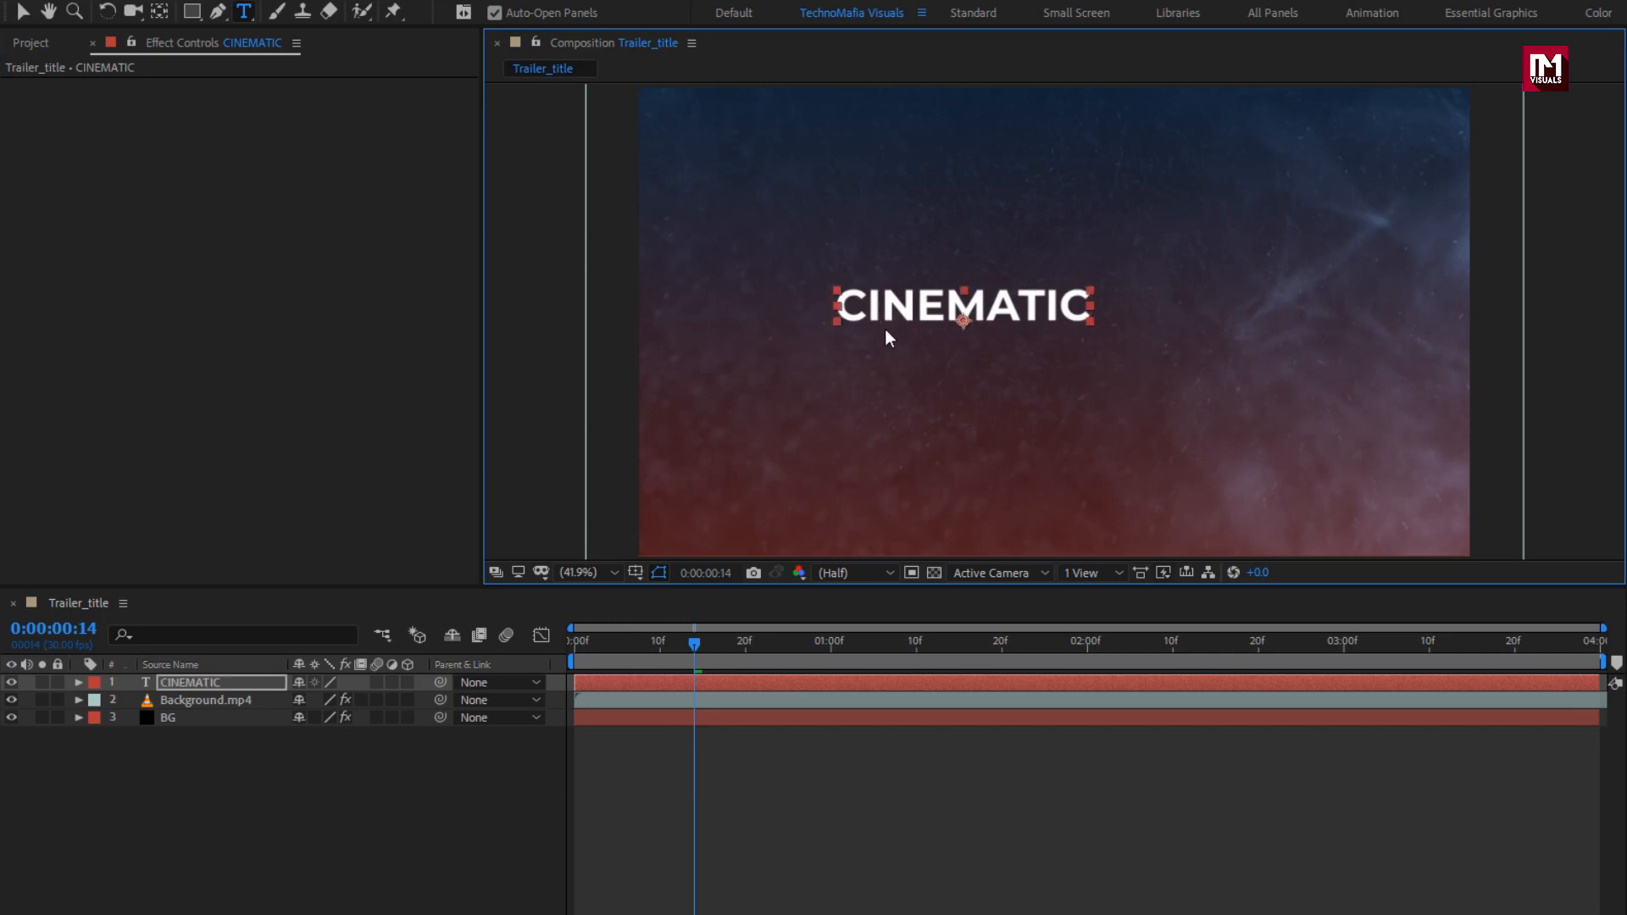
{"action": "left_click", "coordinate": [1485, 661]}
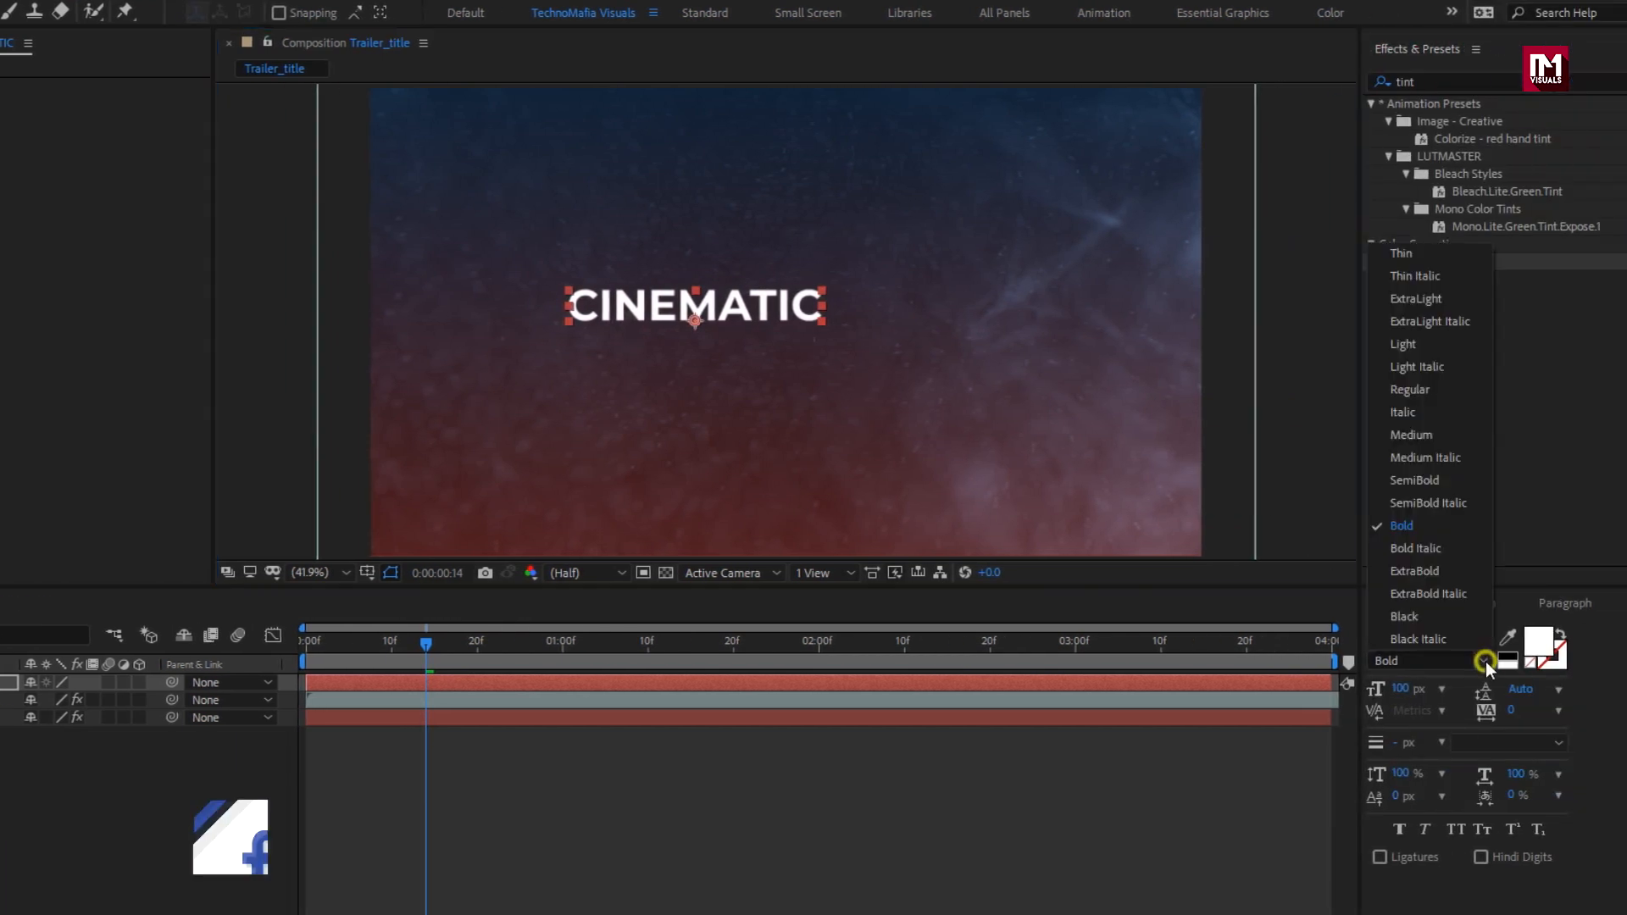
{"action": "left_click", "coordinate": [1412, 344]}
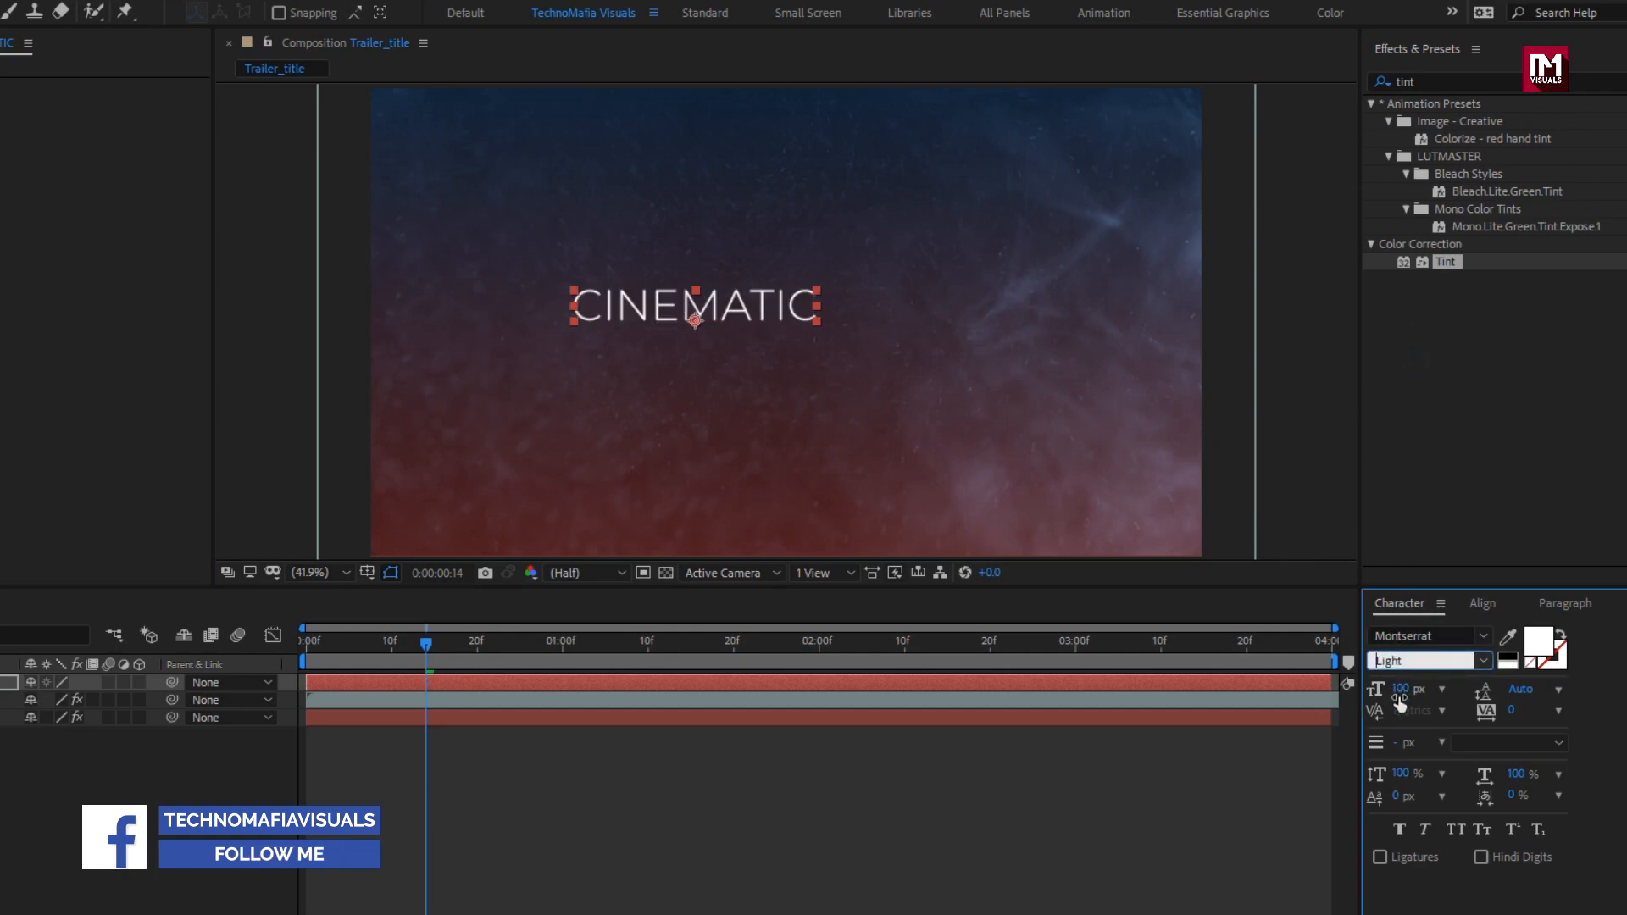
{"action": "left_click_drag", "start_coordinate": [1400, 690], "coordinate": [1445, 683]}
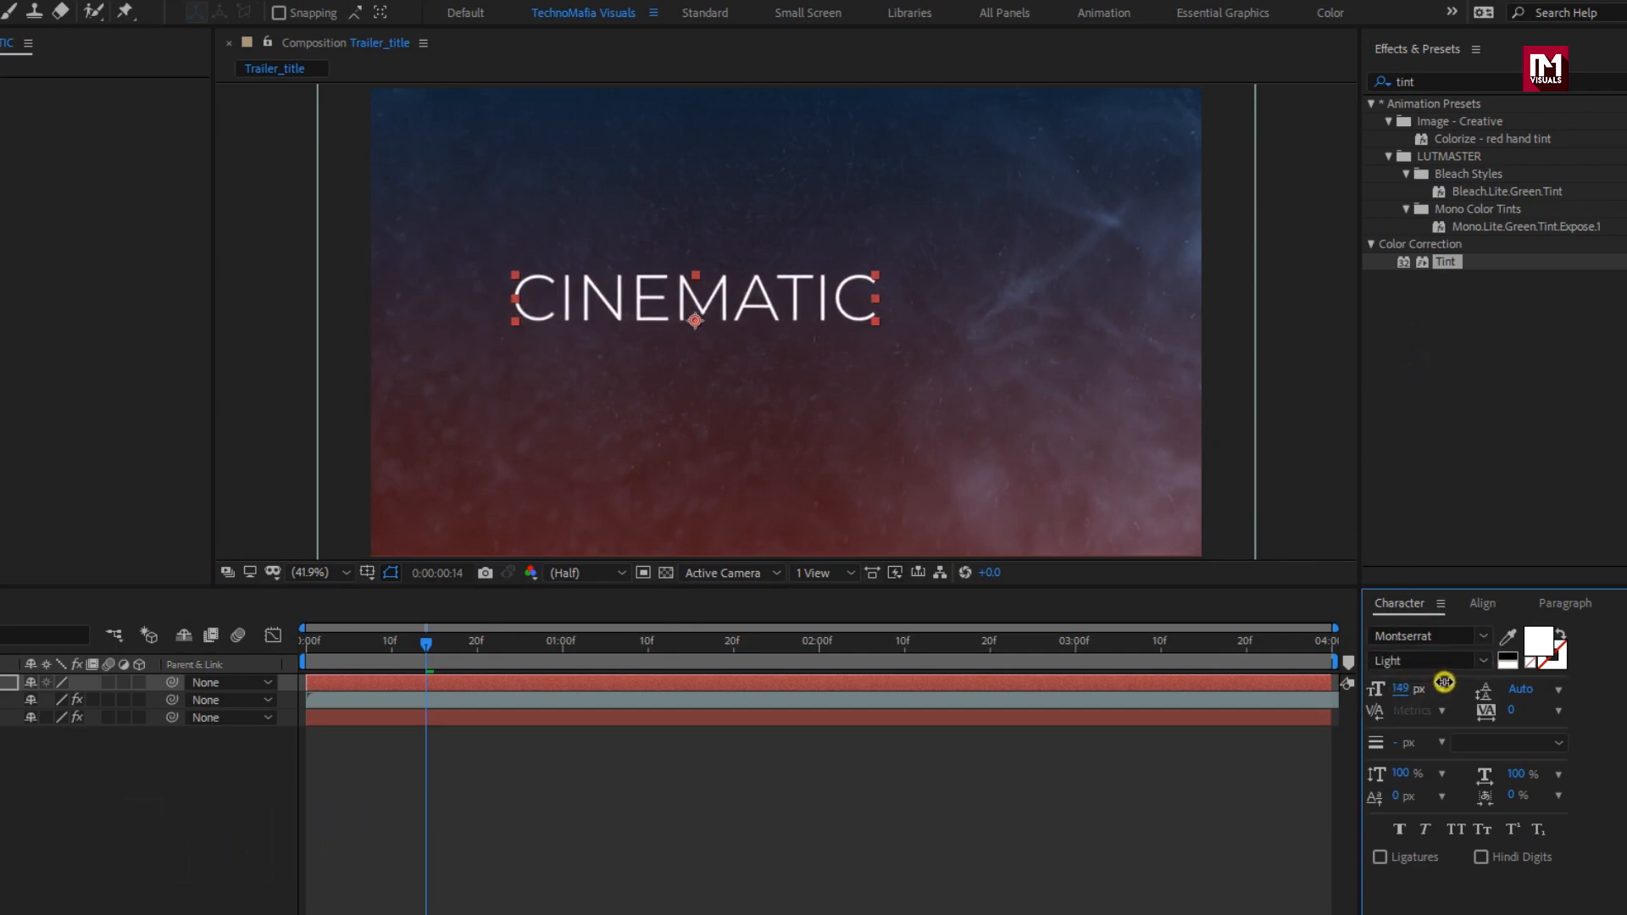
Step: Align CINEMATIC to the composition's horizontal and vertical centre
{"action": "left_click", "coordinate": [1485, 603]}
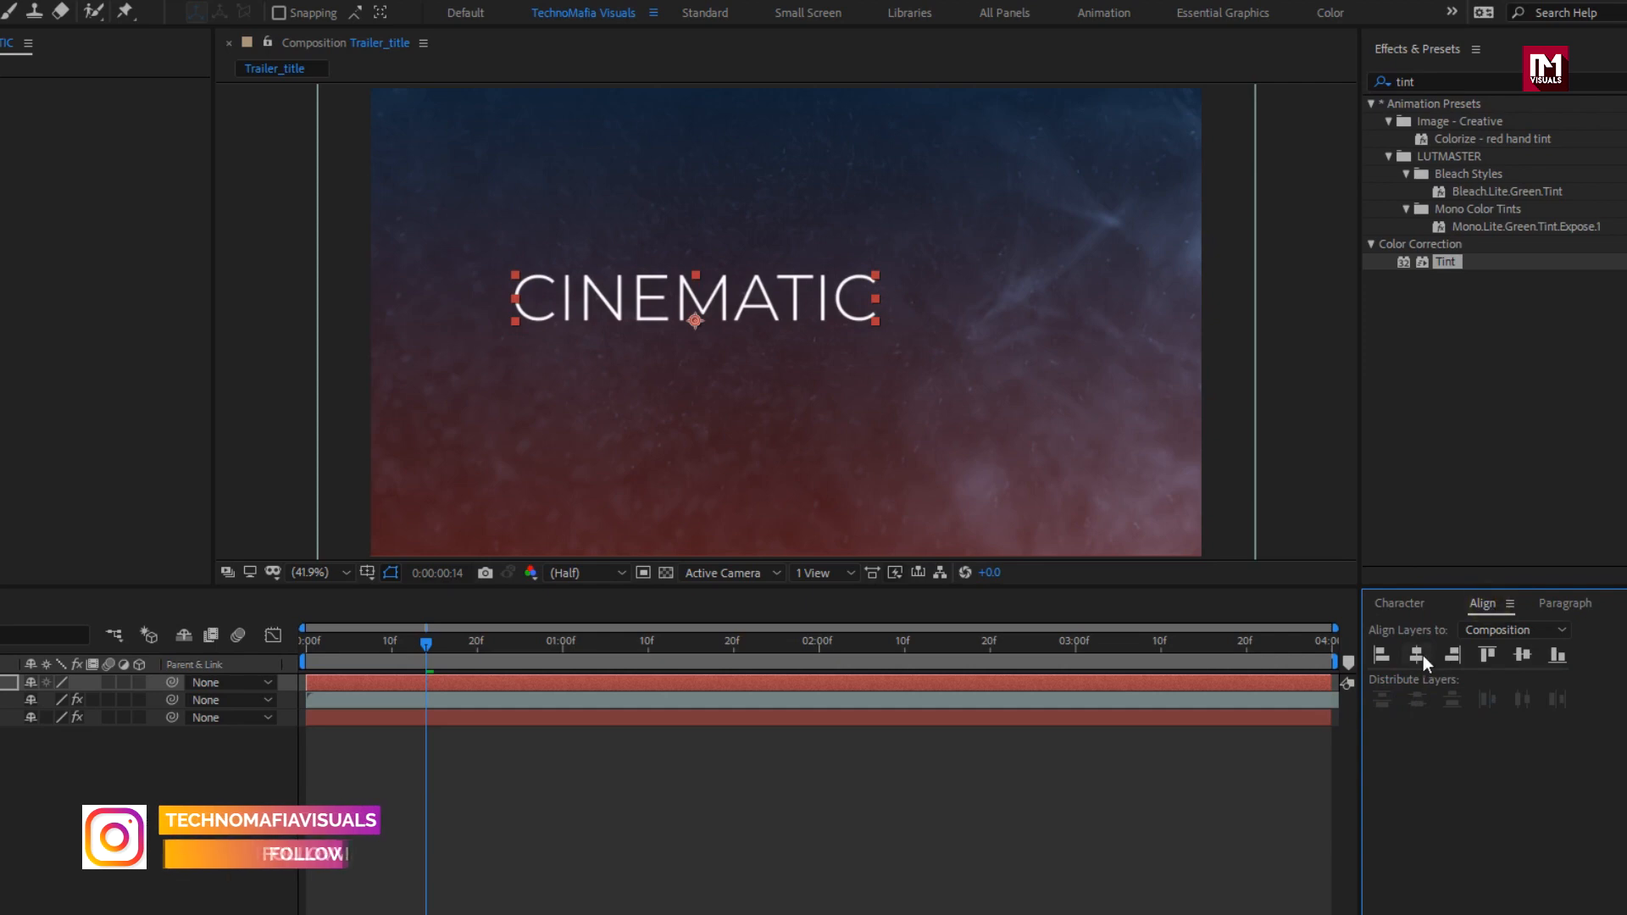
{"action": "left_click", "coordinate": [1422, 654]}
{"action": "left_click", "coordinate": [1519, 657]}
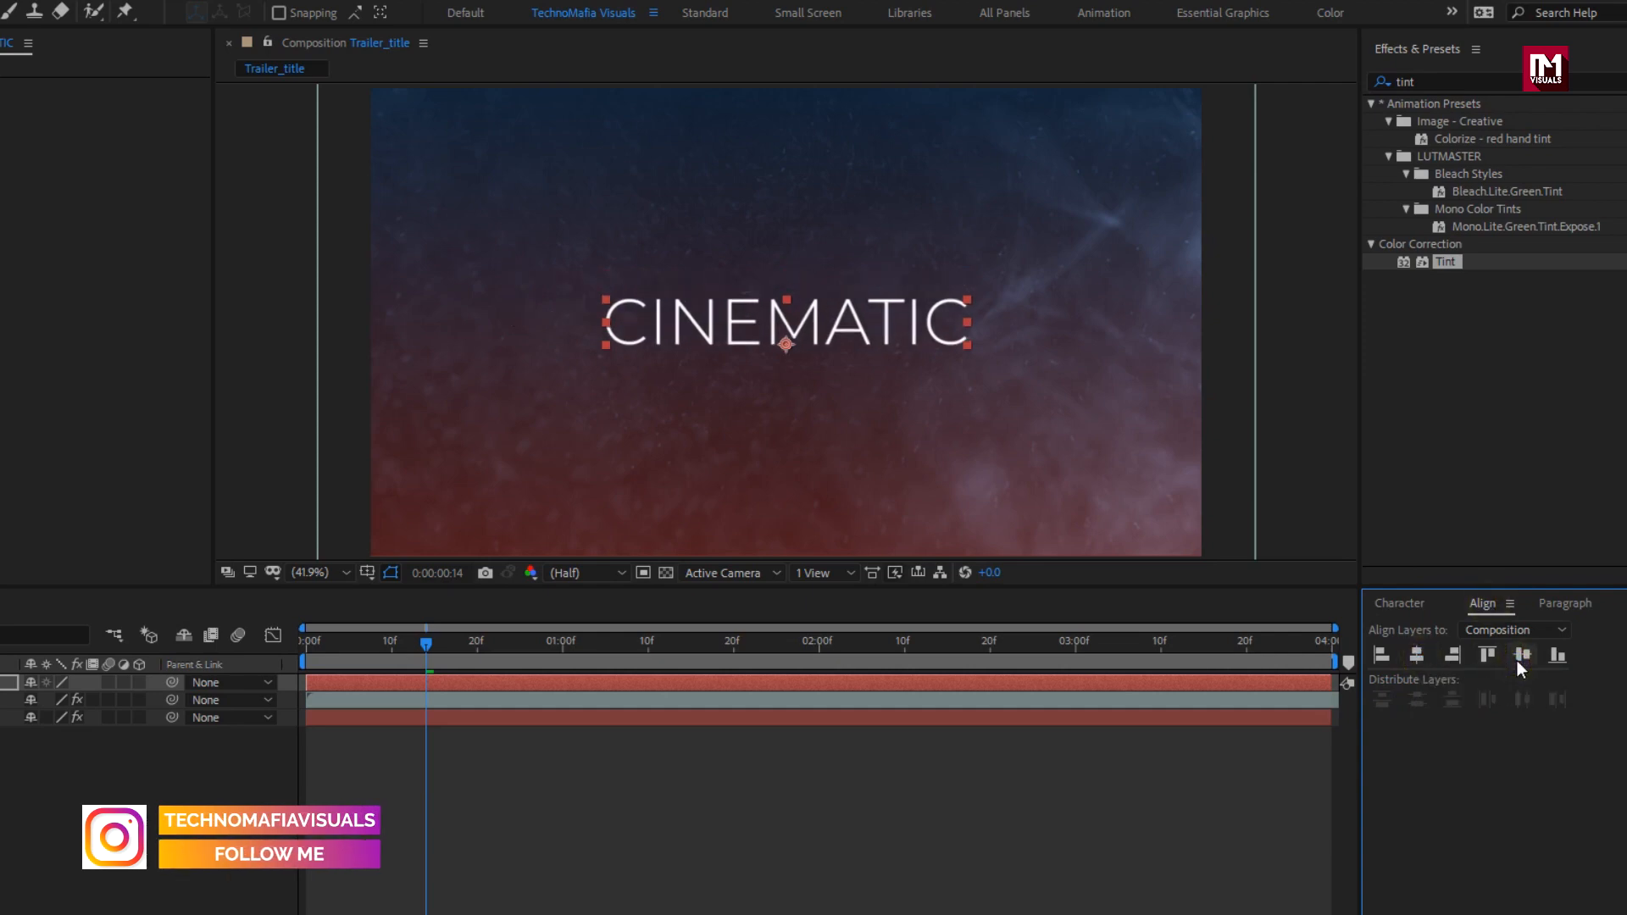
{"action": "left_click", "coordinate": [1559, 603]}
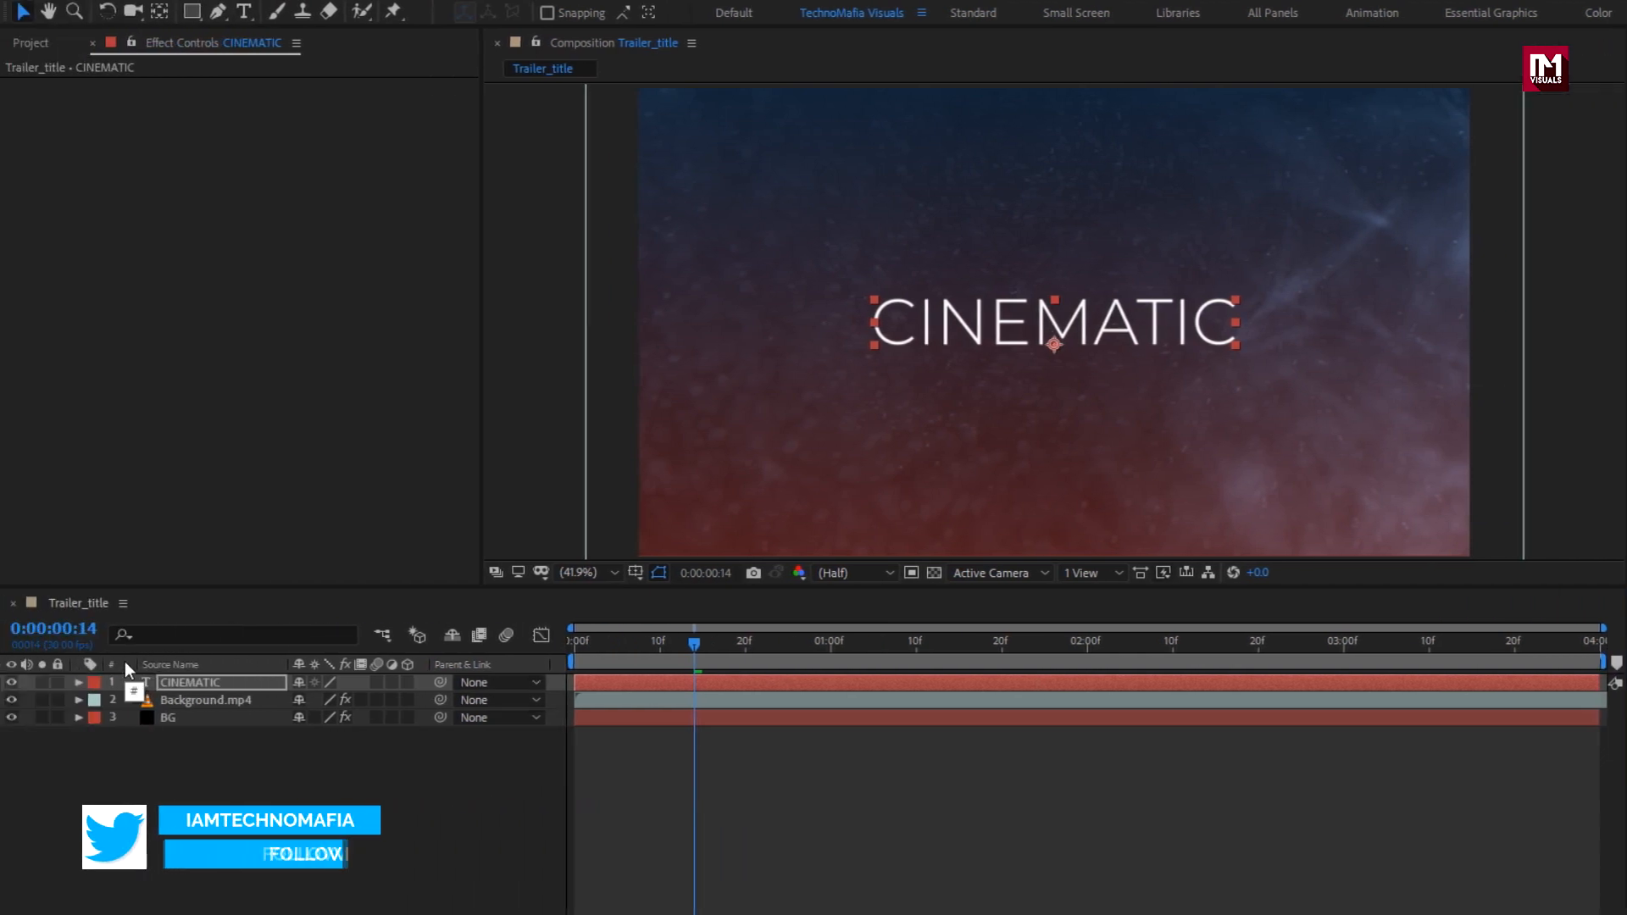
Step: Add a Tracking animator to CINEMATIC with Tracking Amount 132 at frame 0 and 0 at two seconds
{"action": "left_click", "coordinate": [196, 683]}
{"action": "left_click", "coordinate": [78, 684]}
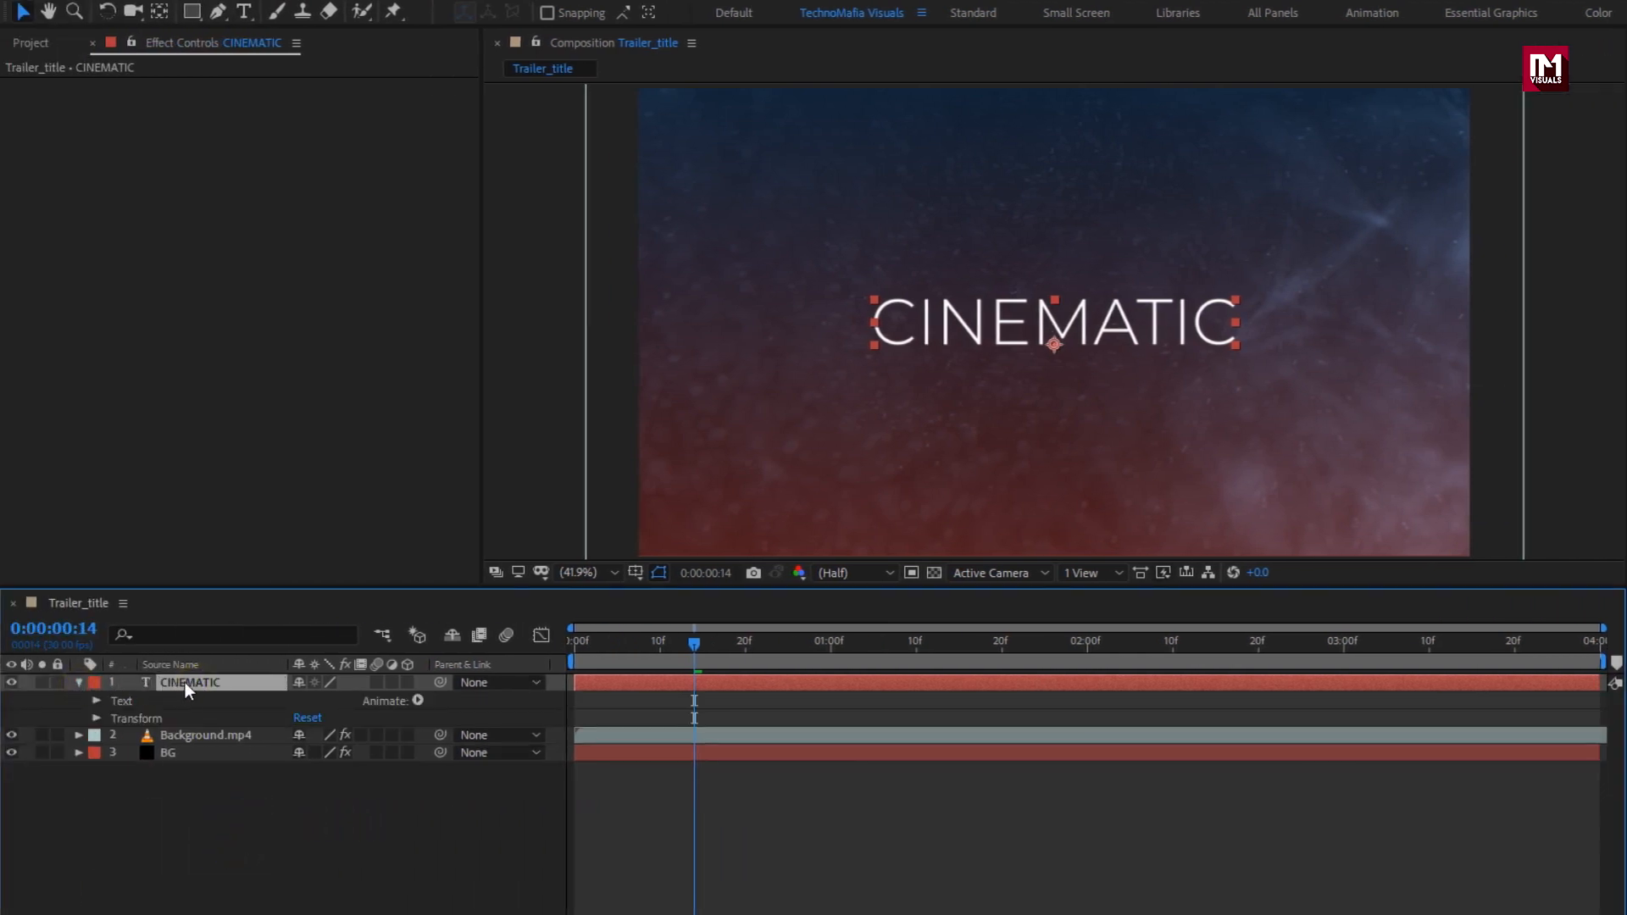
{"action": "left_click", "coordinate": [418, 701]}
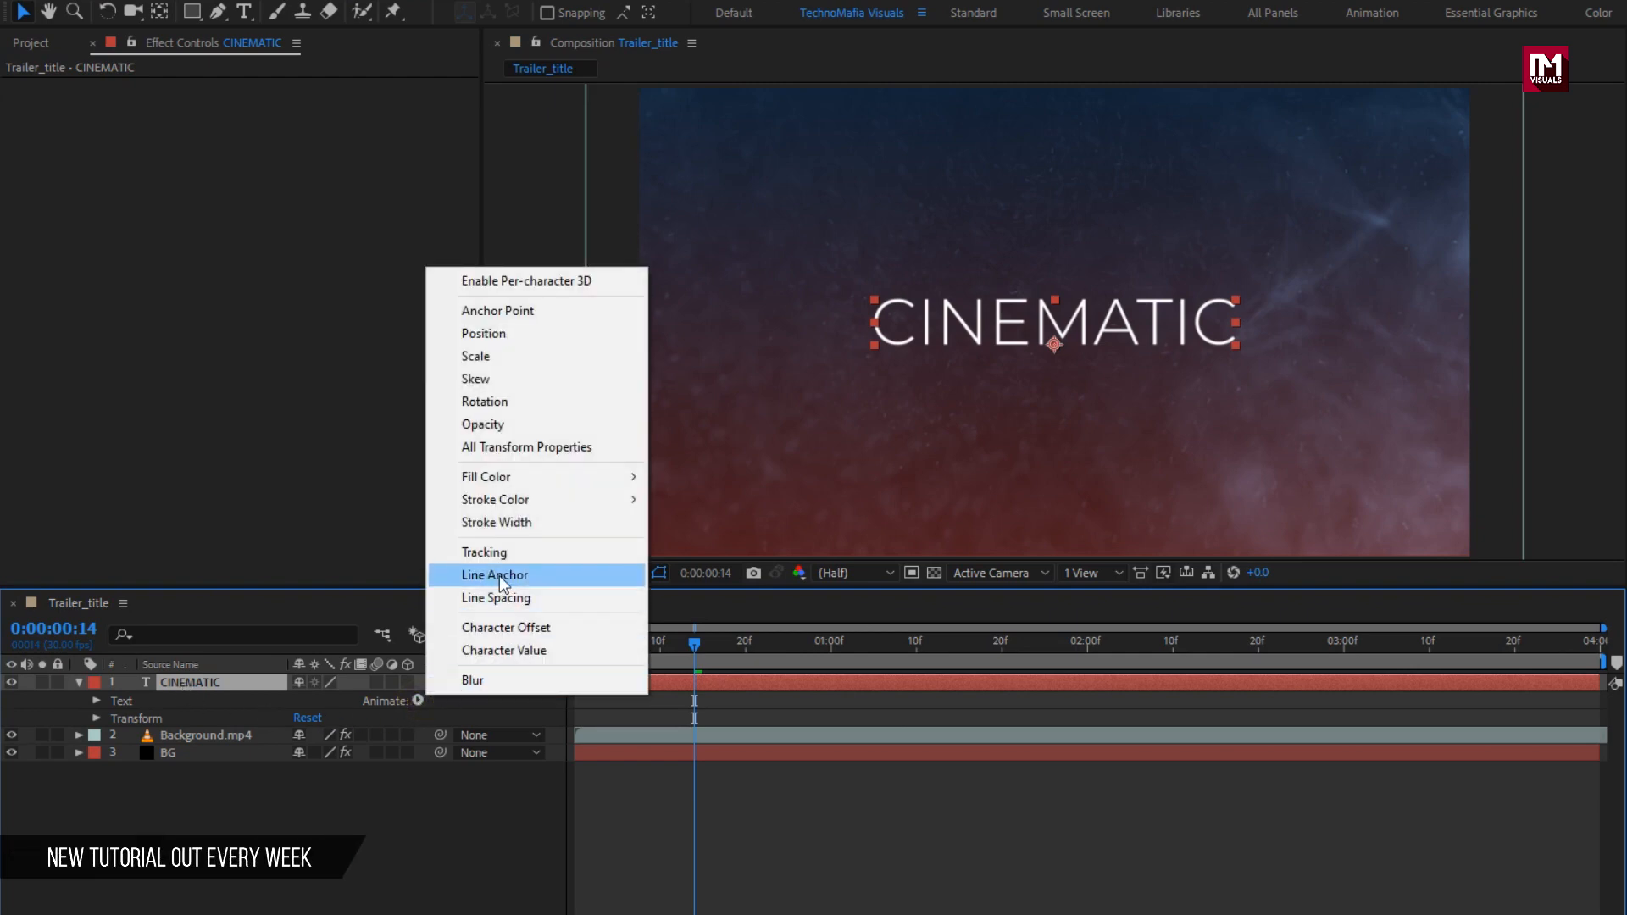
{"action": "left_click", "coordinate": [484, 553]}
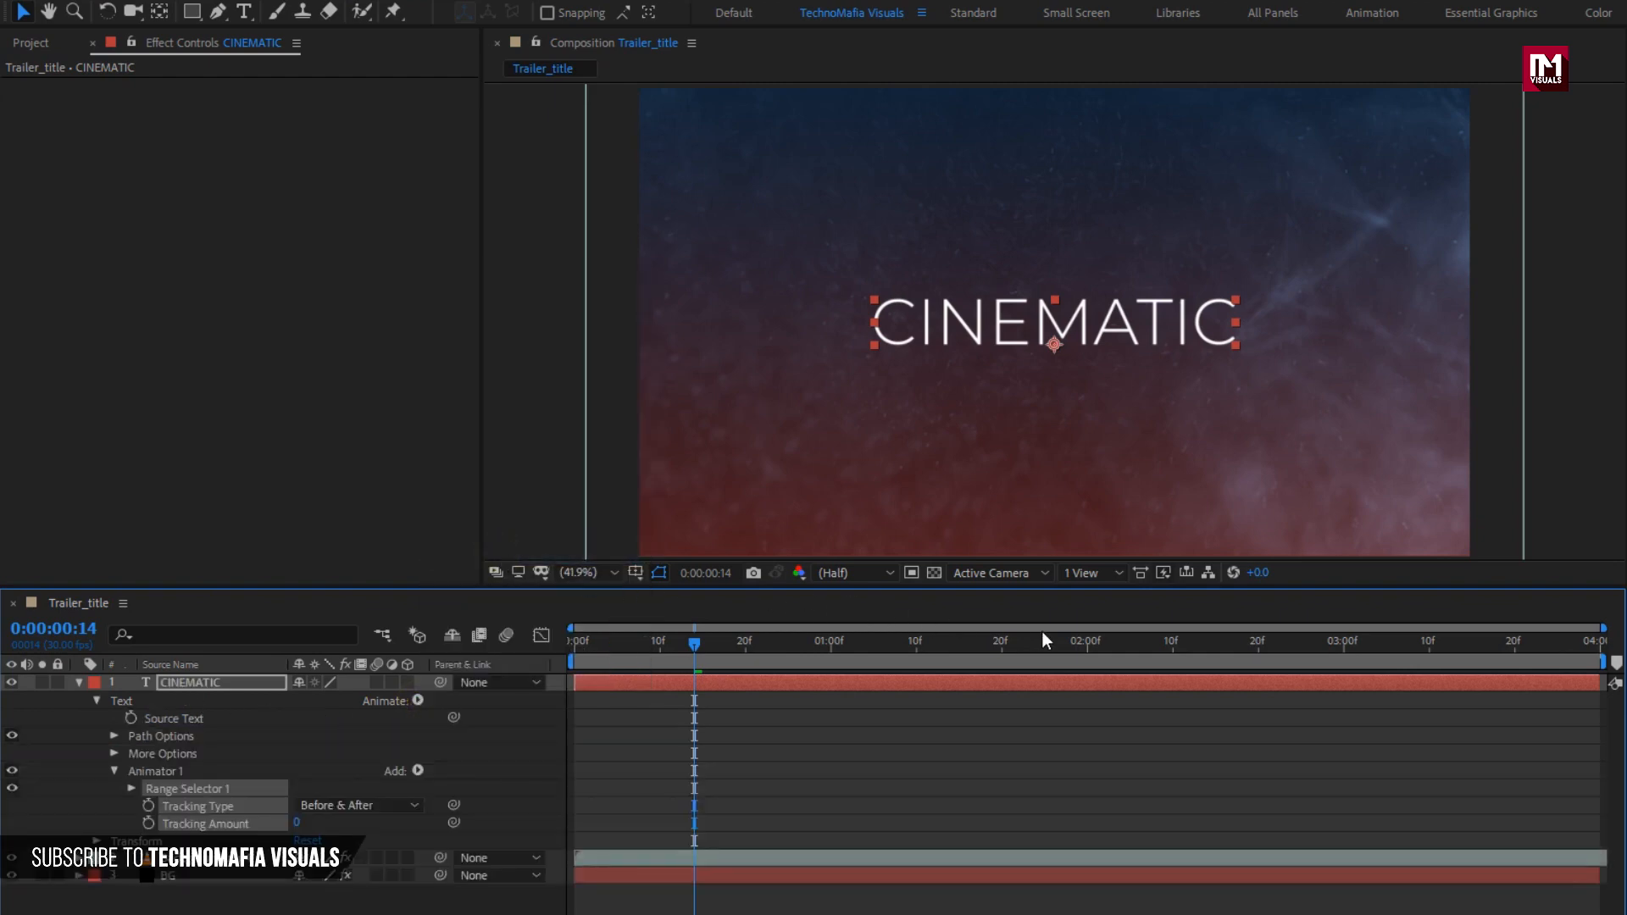
{"action": "left_click", "coordinate": [1086, 646]}
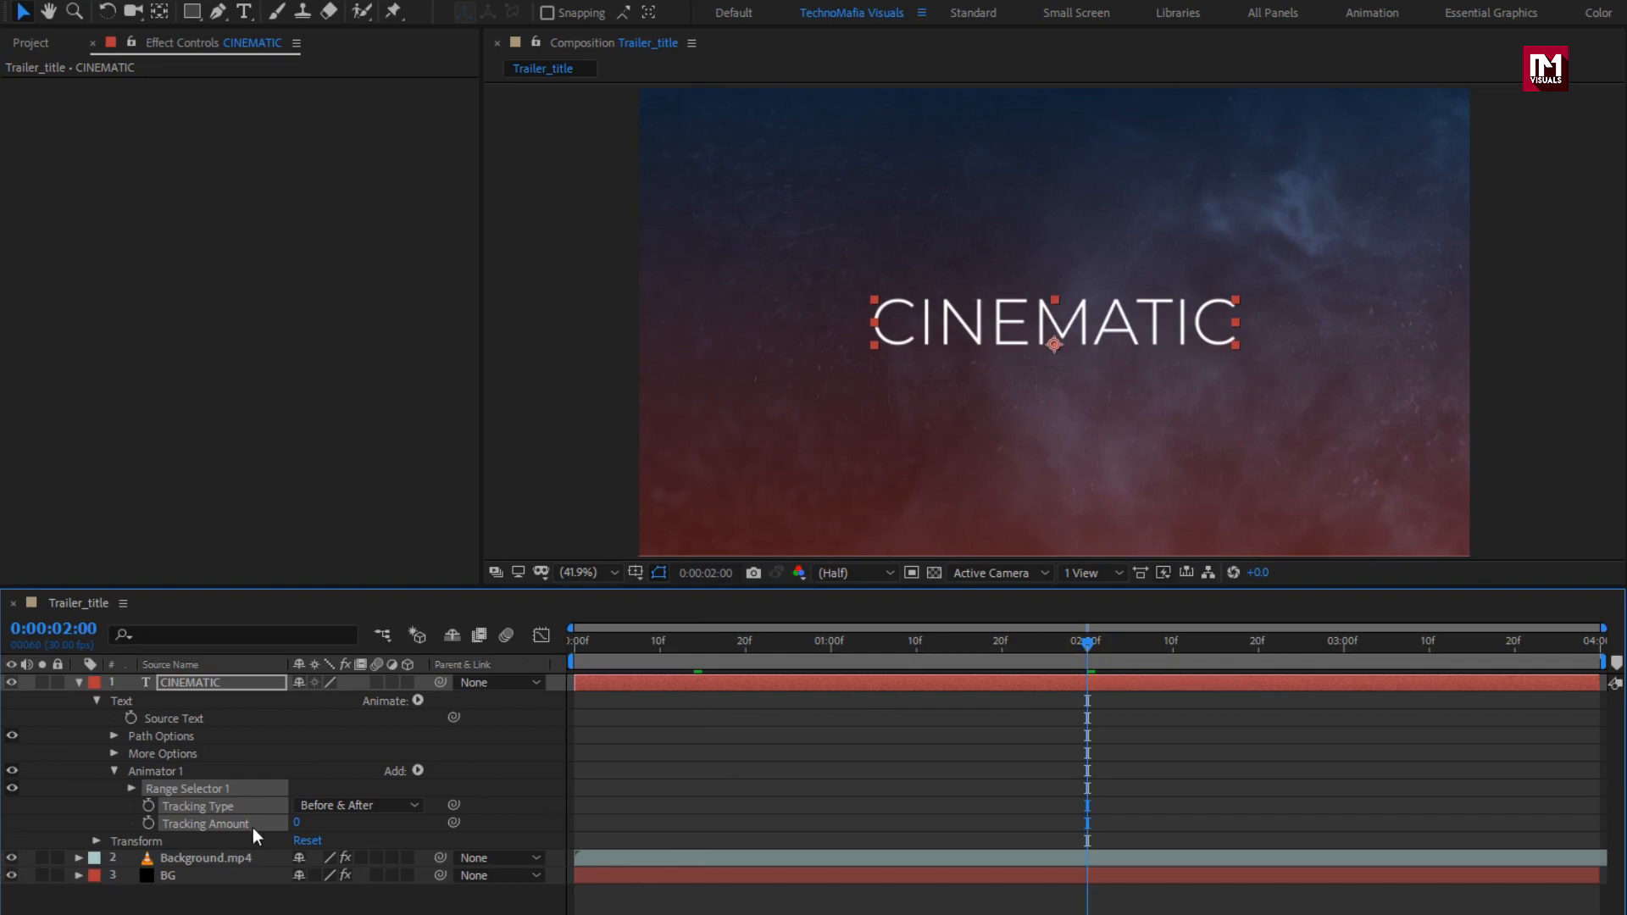
{"action": "left_click", "coordinate": [147, 824]}
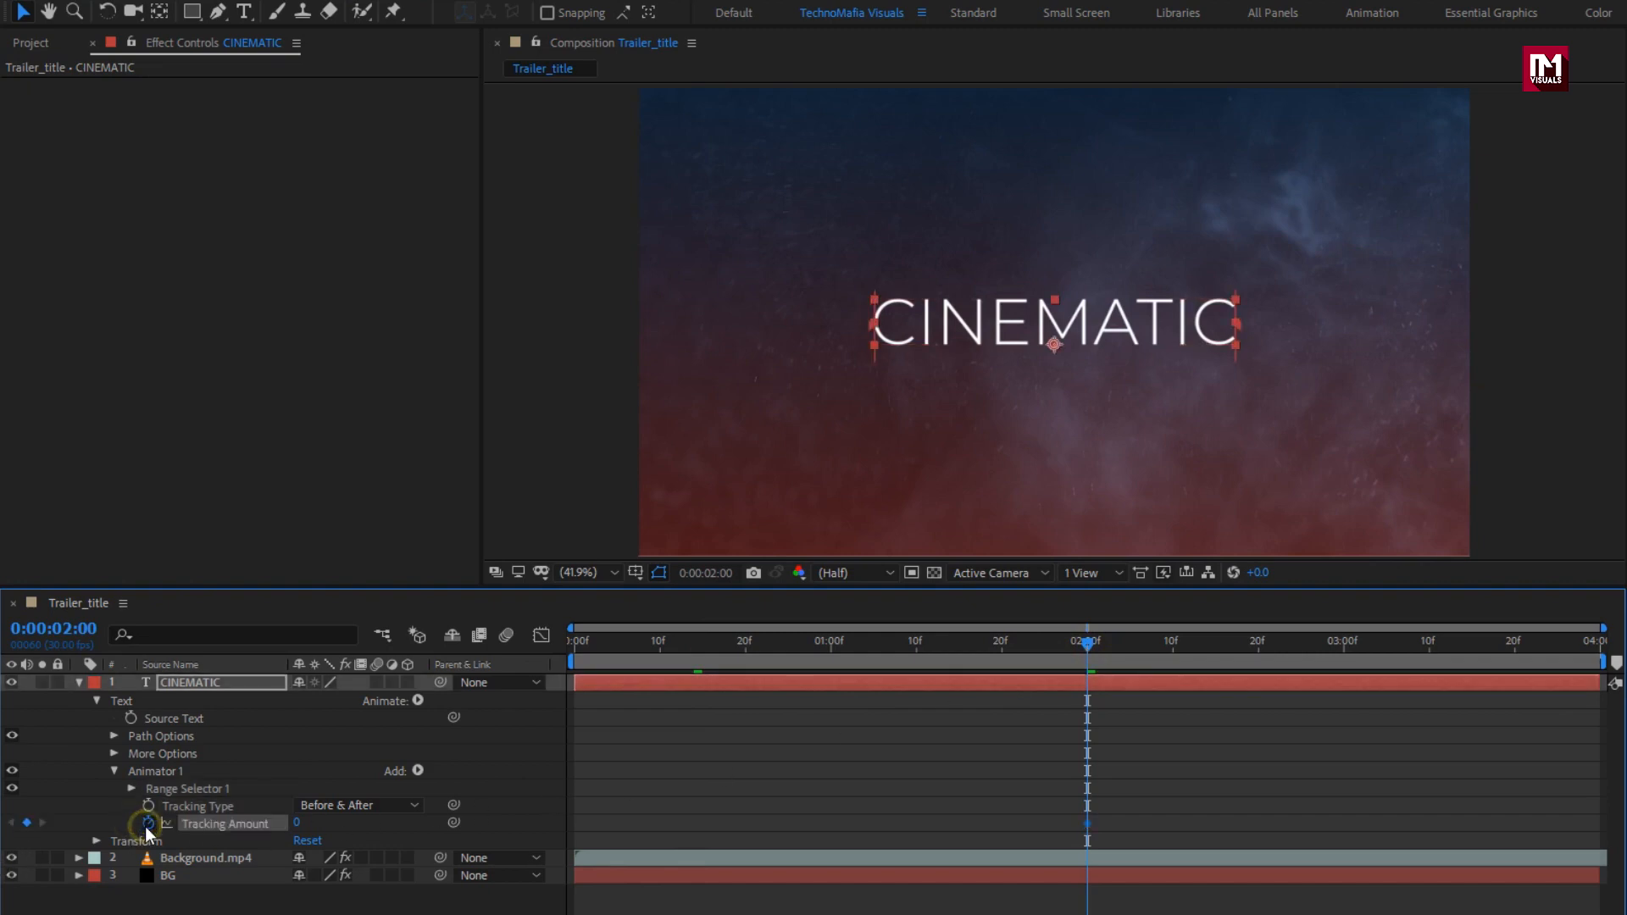
{"action": "left_click", "coordinate": [575, 644]}
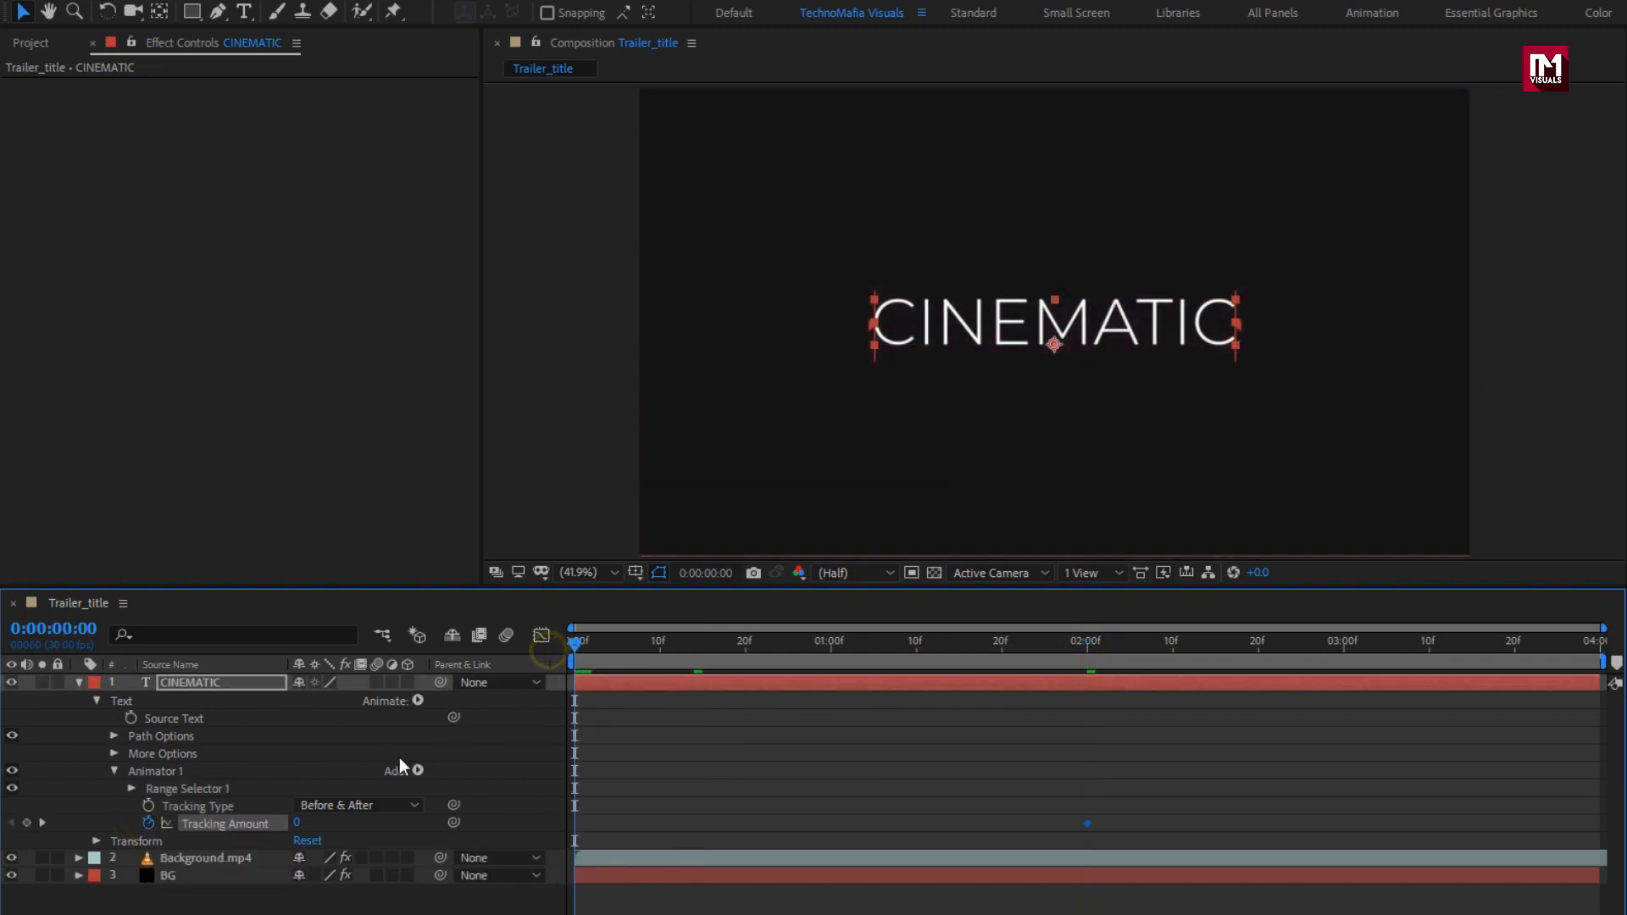
{"action": "left_click_drag", "start_coordinate": [296, 824], "coordinate": [418, 822]}
{"action": "left_click_drag", "start_coordinate": [429, 822], "coordinate": [430, 821]}
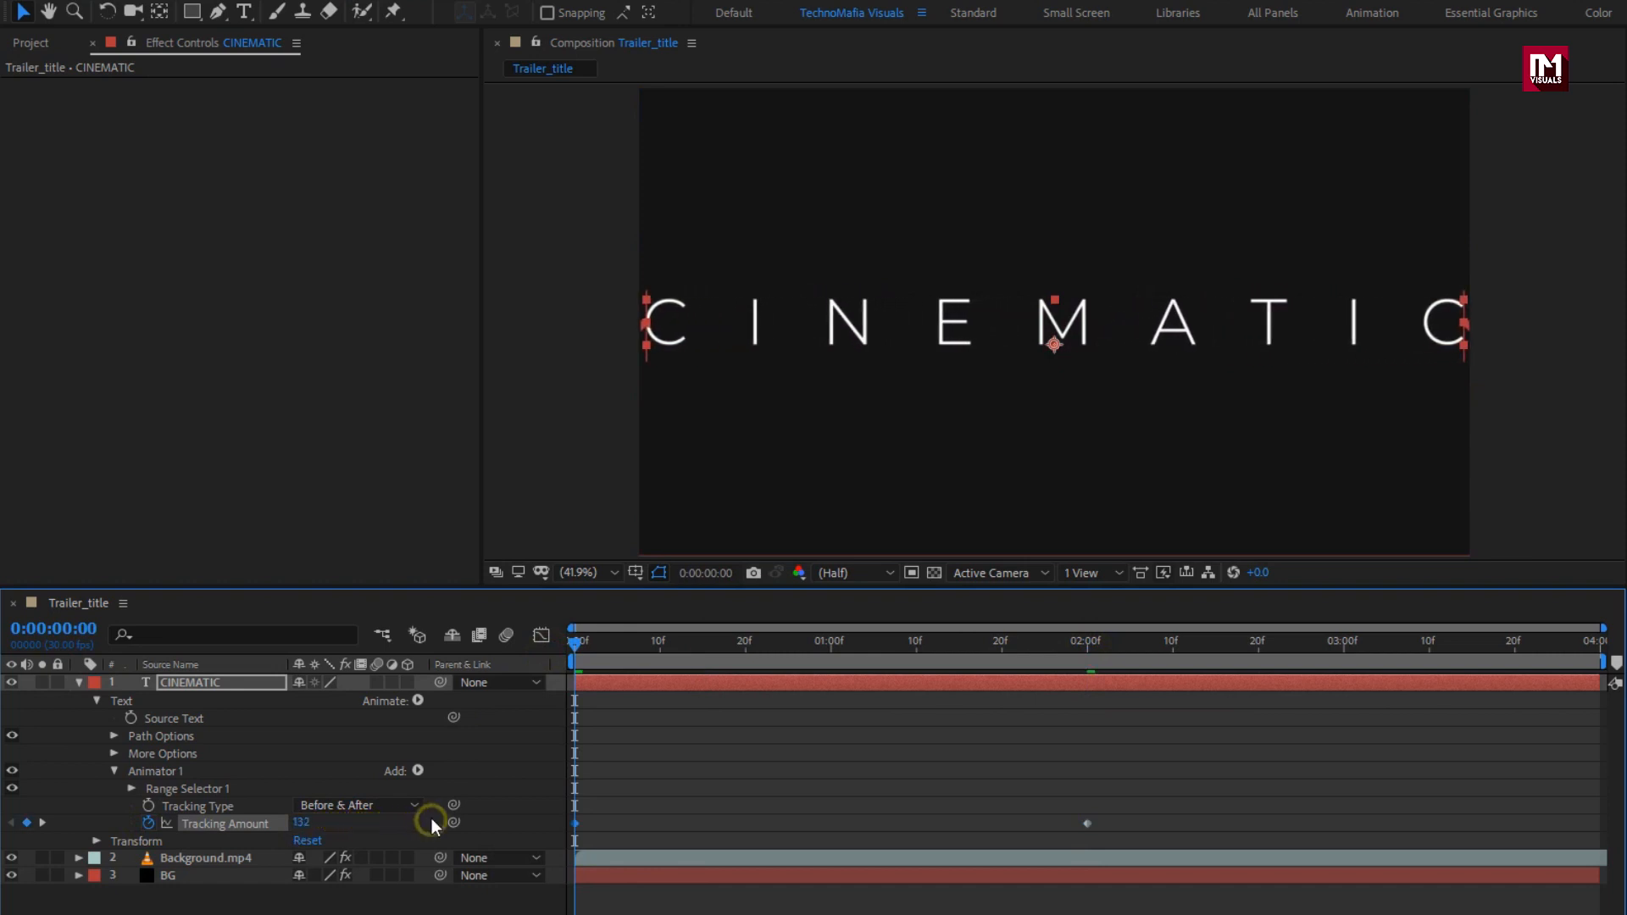
{"action": "left_click_drag", "start_coordinate": [578, 647], "coordinate": [641, 657]}
Step: Apply Easy Ease to both Tracking Amount keyframes and reshape the speed curve in the Graph Editor
{"action": "left_click_drag", "start_coordinate": [1113, 816], "coordinate": [563, 846]}
{"action": "right_click", "coordinate": [572, 825]}
{"action": "mouse_move", "coordinate": [763, 810]}
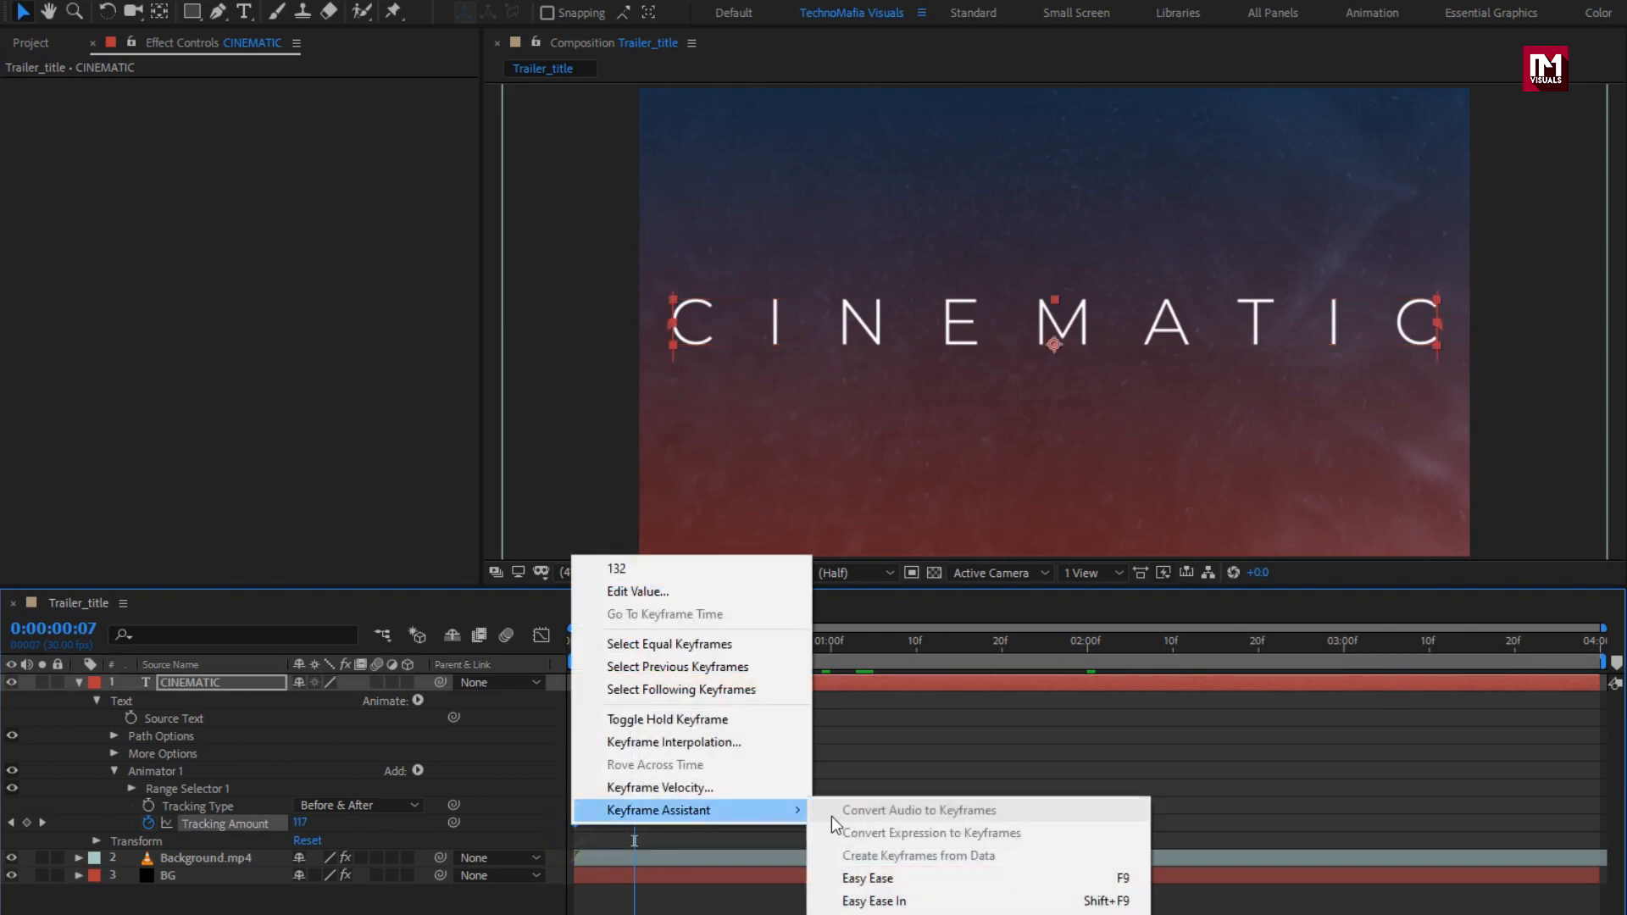
{"action": "left_click", "coordinate": [875, 875]}
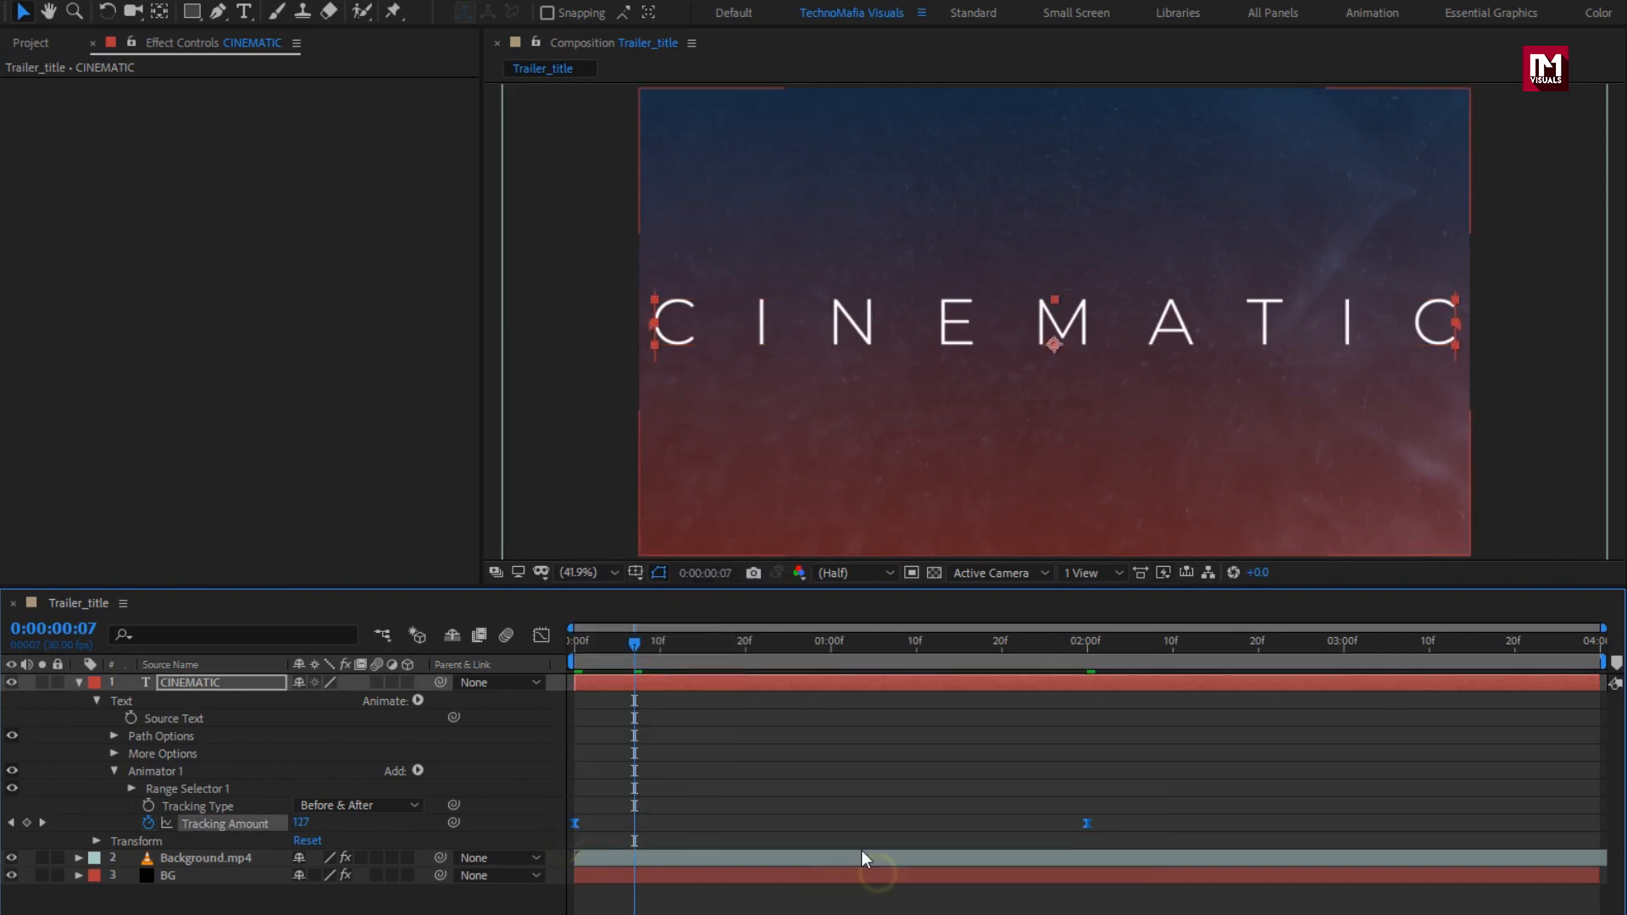
{"action": "left_click", "coordinate": [541, 635]}
{"action": "left_click_drag", "start_coordinate": [1122, 731], "coordinate": [576, 697]}
{"action": "left_click", "coordinate": [542, 641]}
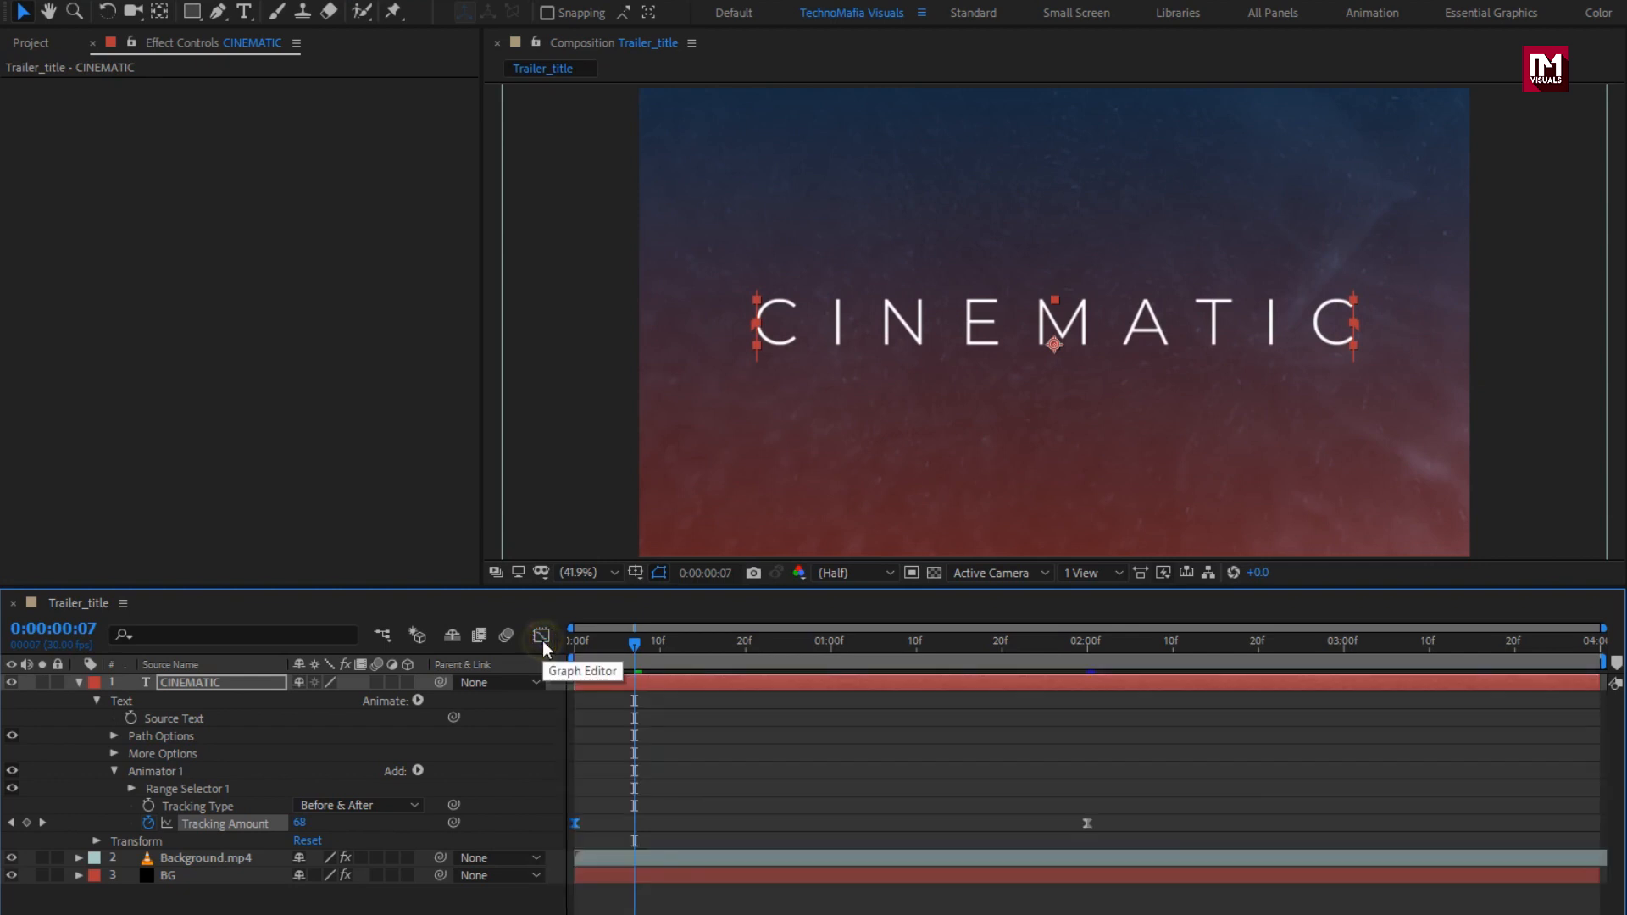
{"action": "left_click", "coordinate": [231, 685]}
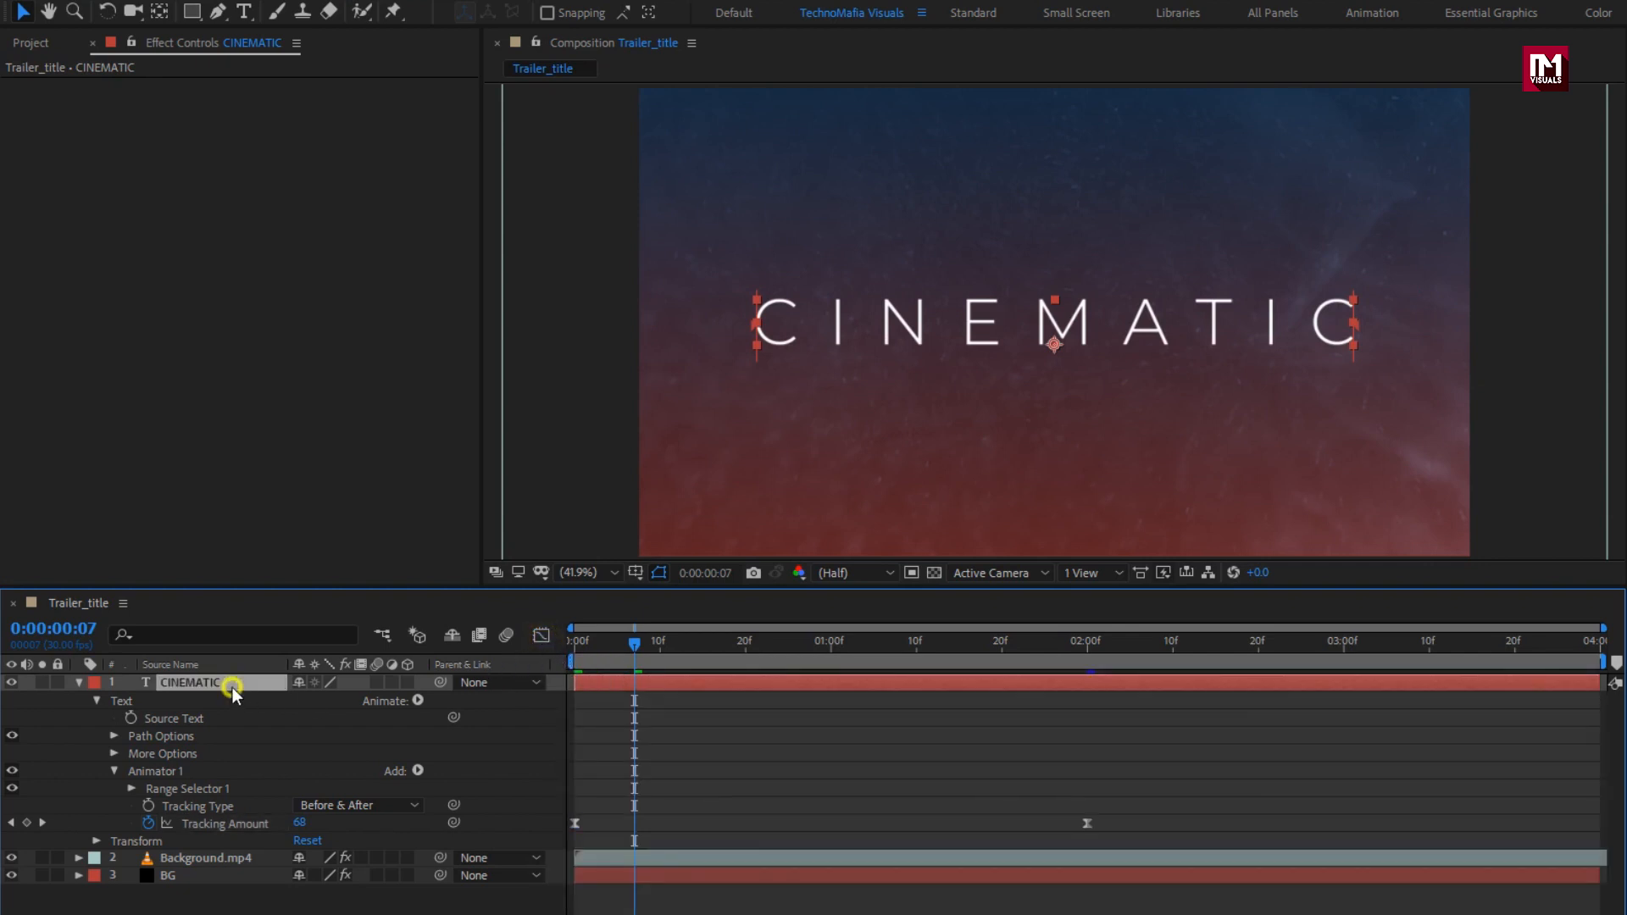
{"action": "left_click", "coordinate": [78, 683]}
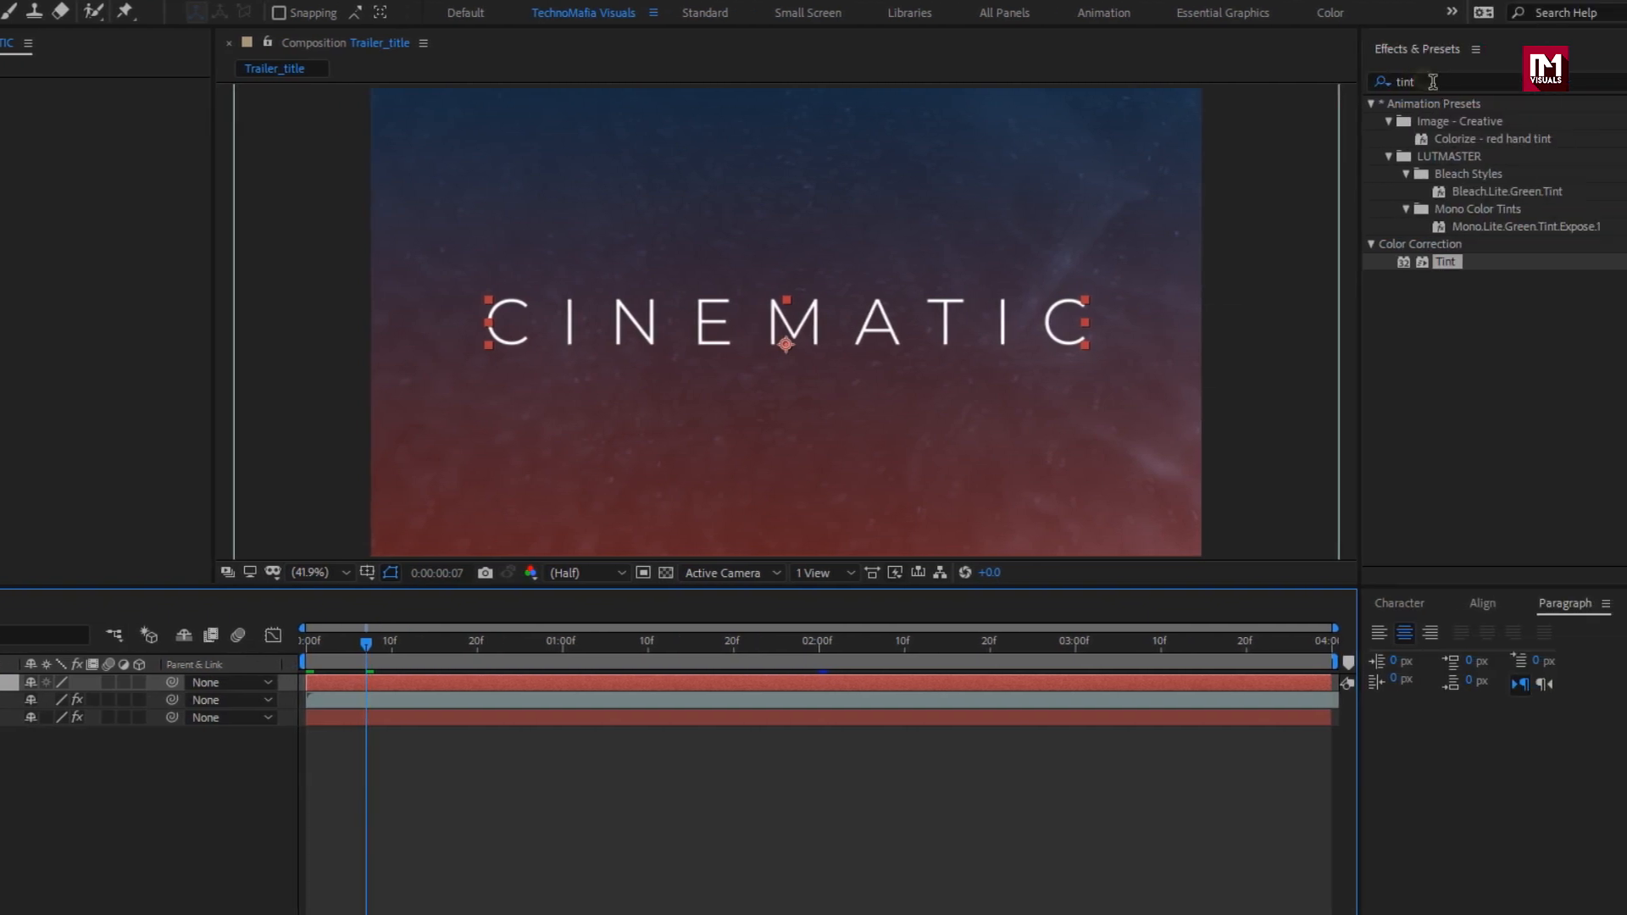
Step: Apply Gradient Ramp to CINEMATIC, starting just above the text and ending just below it
{"action": "left_click", "coordinate": [1381, 83]}
{"action": "type", "text": "ramp"}
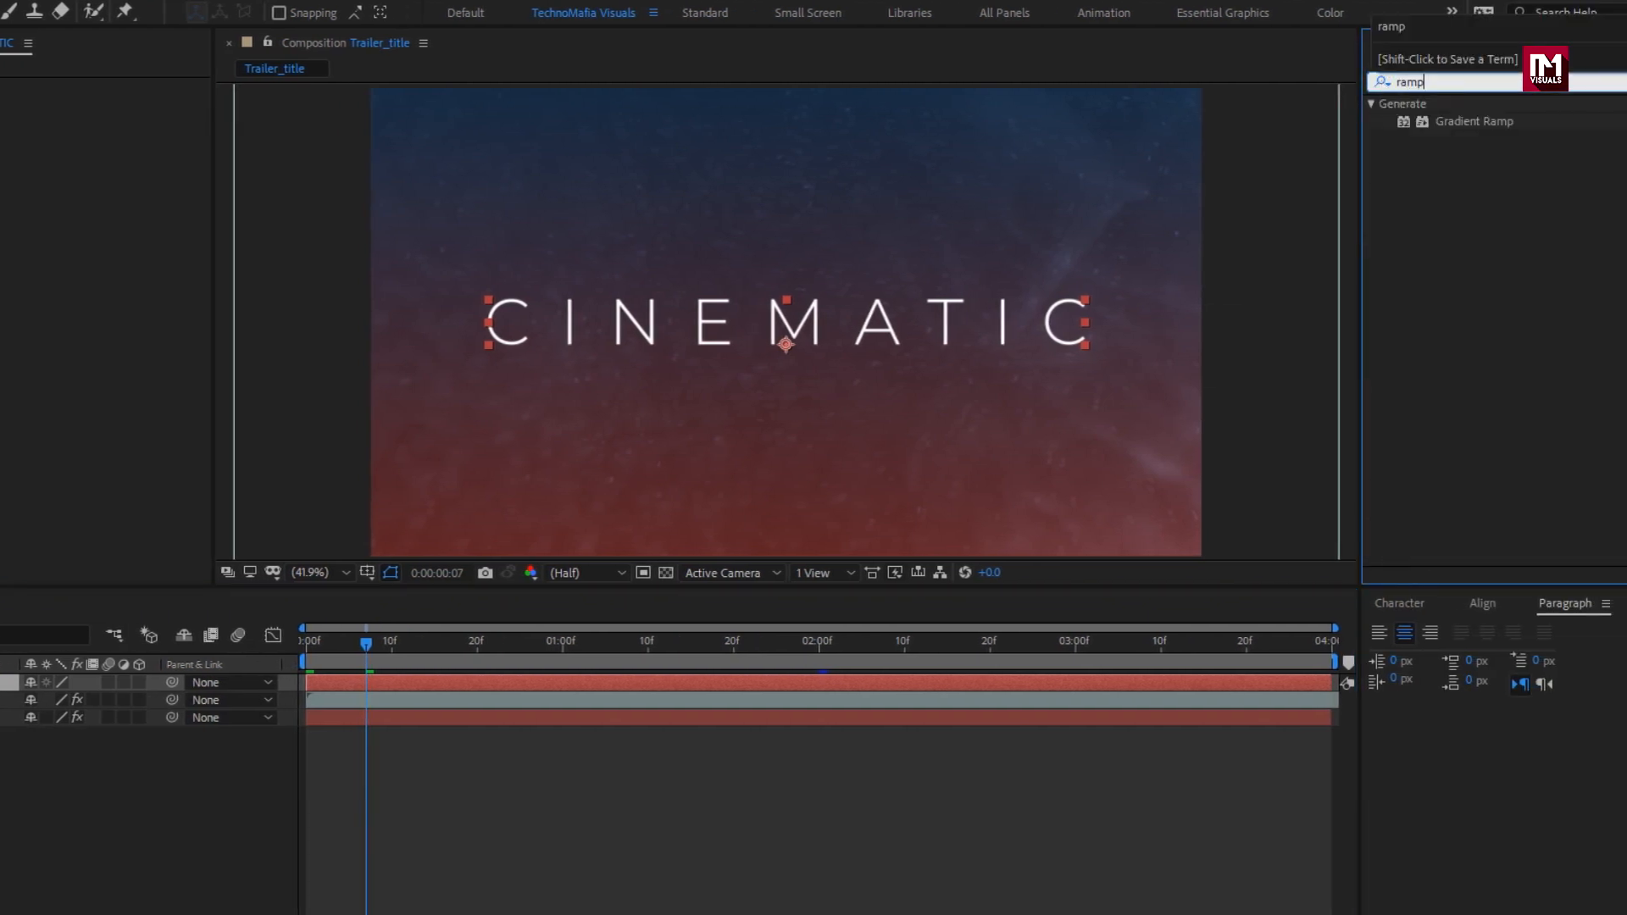
{"action": "double_click", "coordinate": [1470, 124]}
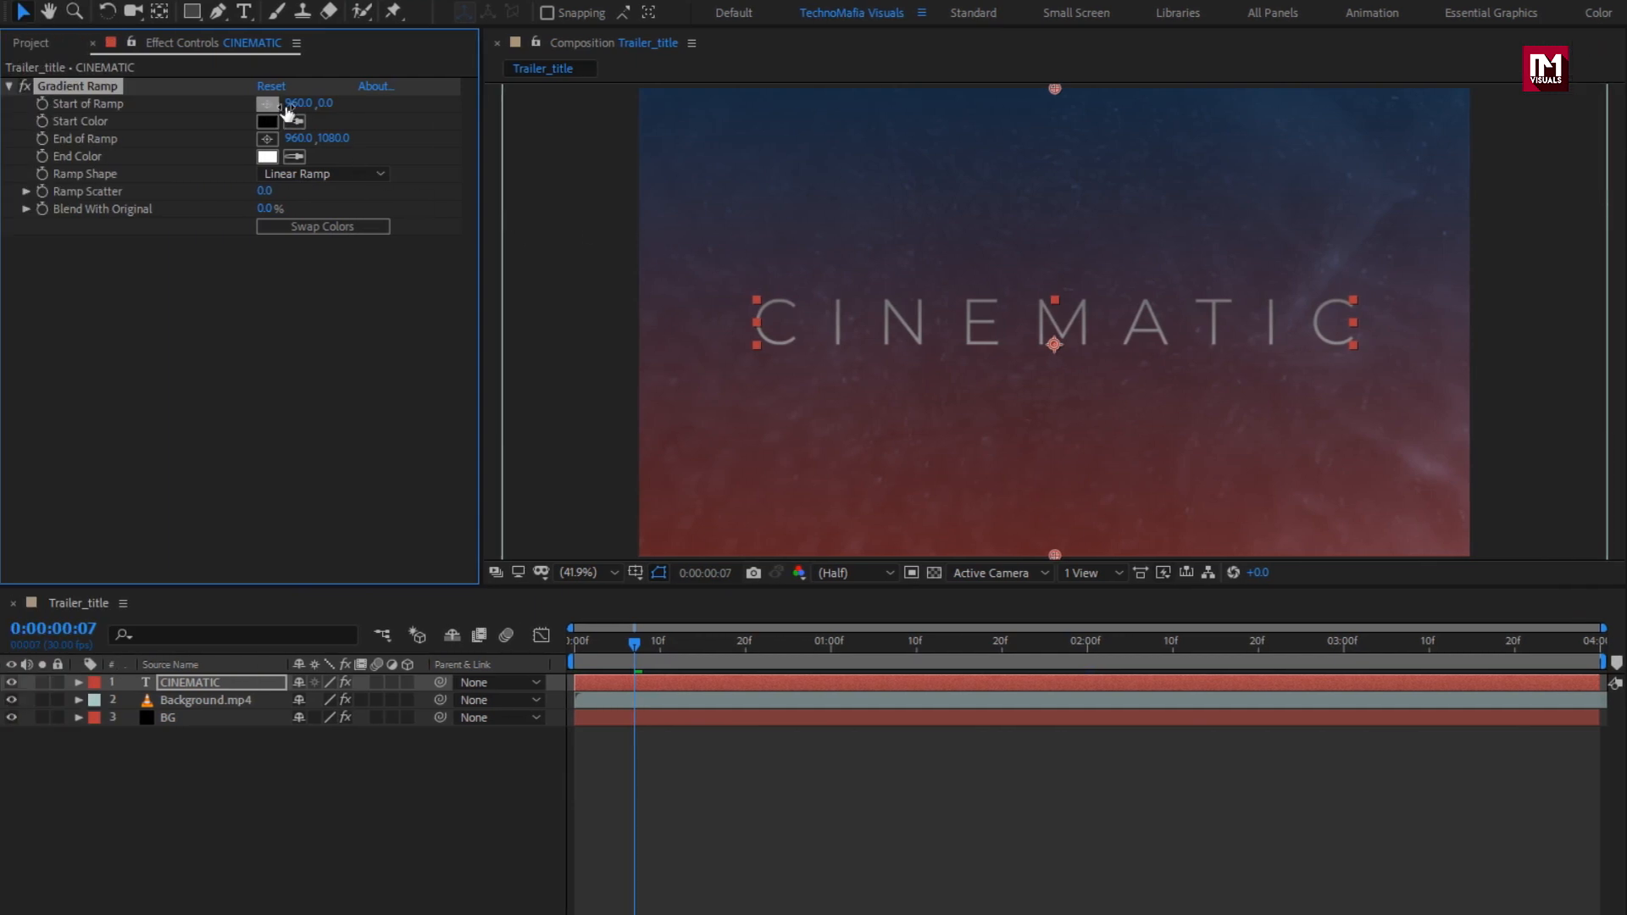
{"action": "left_click_drag", "start_coordinate": [1056, 90], "coordinate": [1056, 277]}
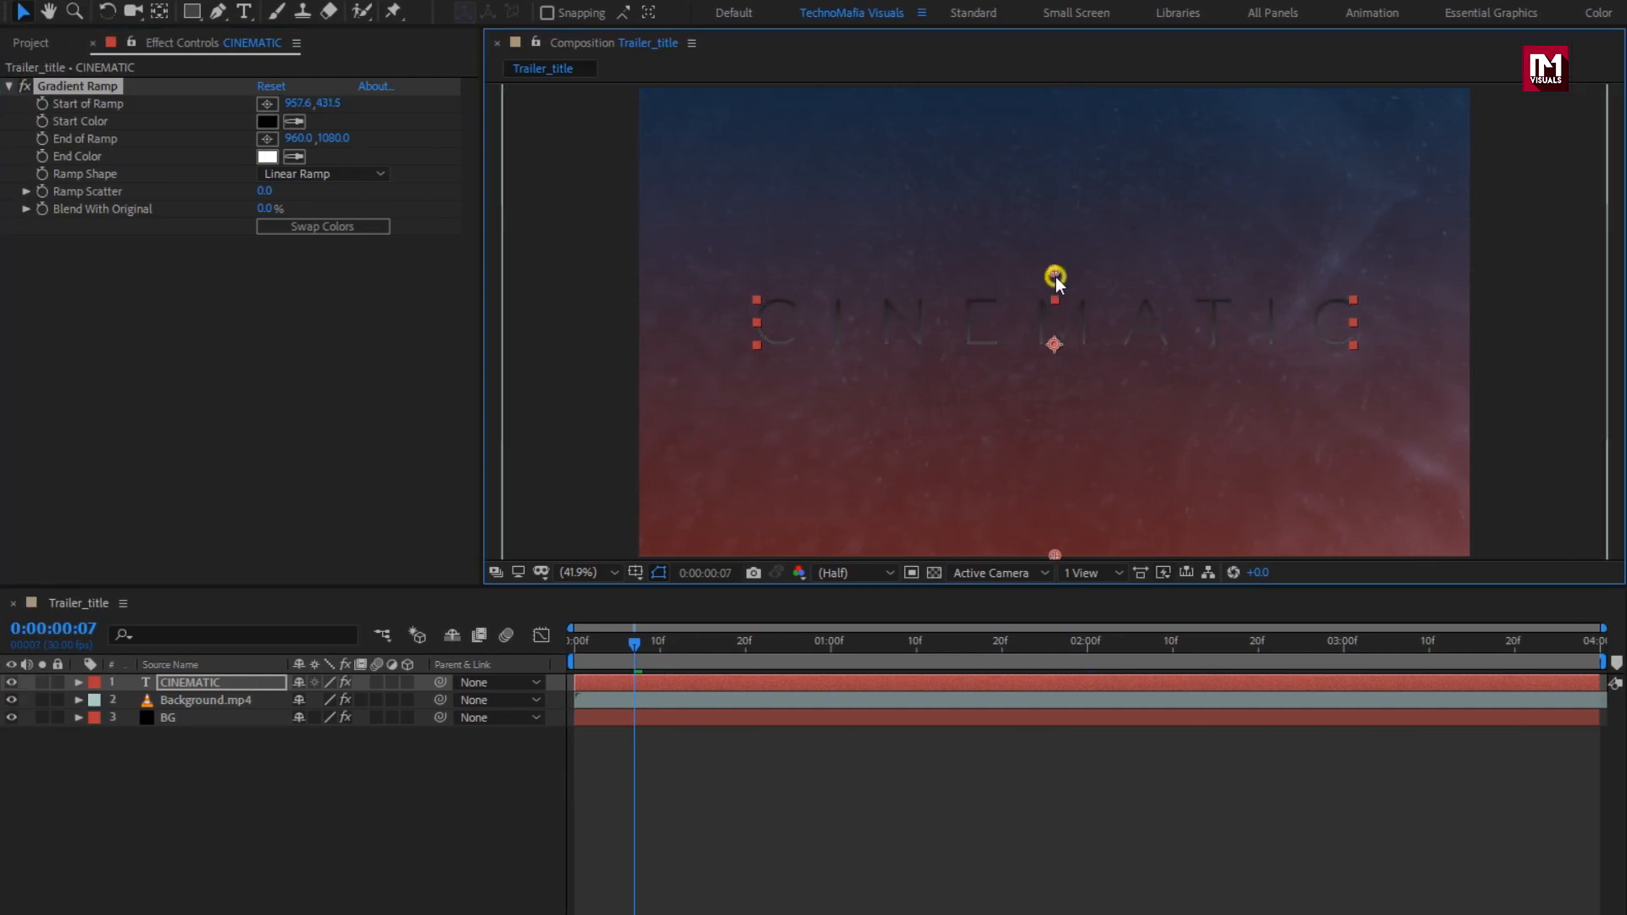
{"action": "left_click_drag", "start_coordinate": [1055, 556], "coordinate": [1047, 378]}
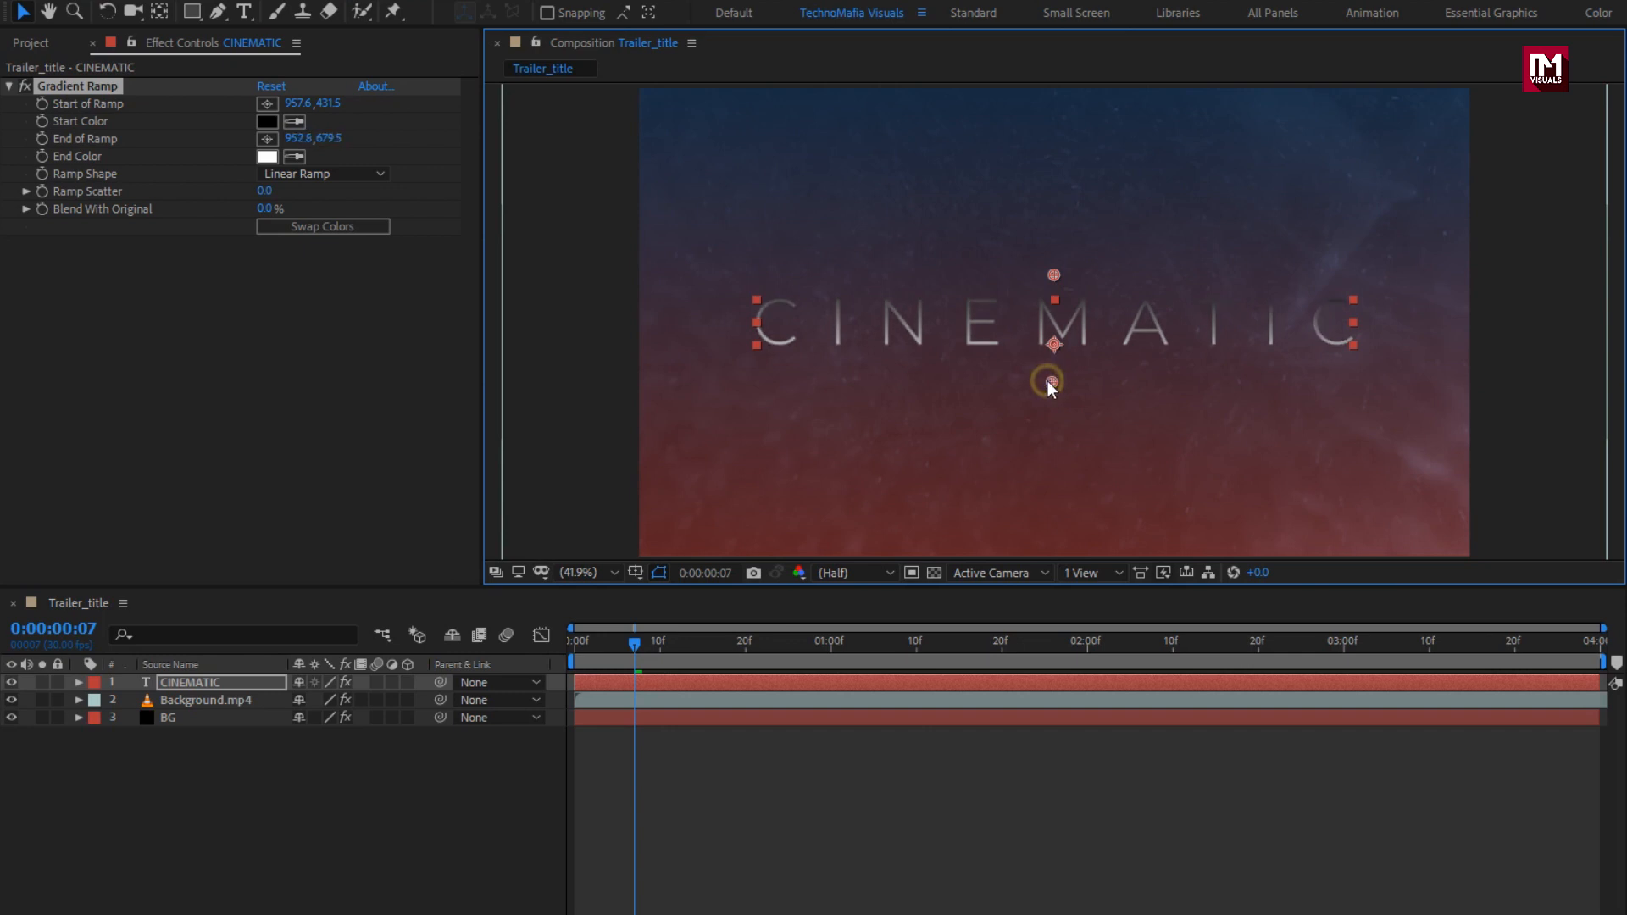
Step: Set the ramp's start colour to a muted blue and its end colour to grey 868686
{"action": "left_click", "coordinate": [268, 121]}
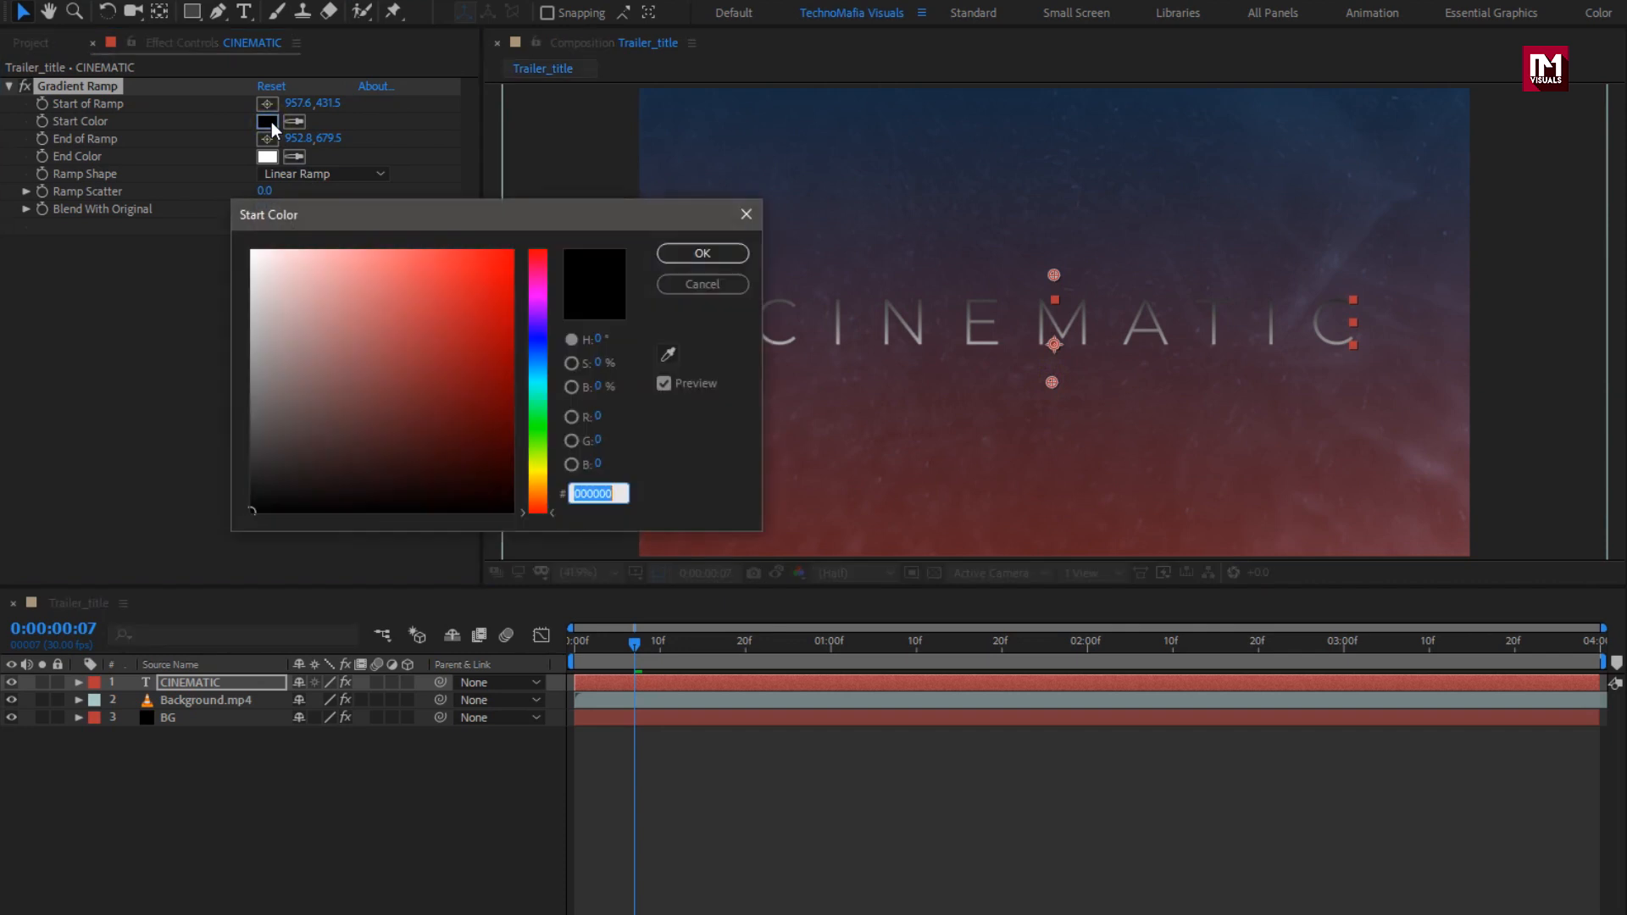
{"action": "left_click", "coordinate": [534, 354]}
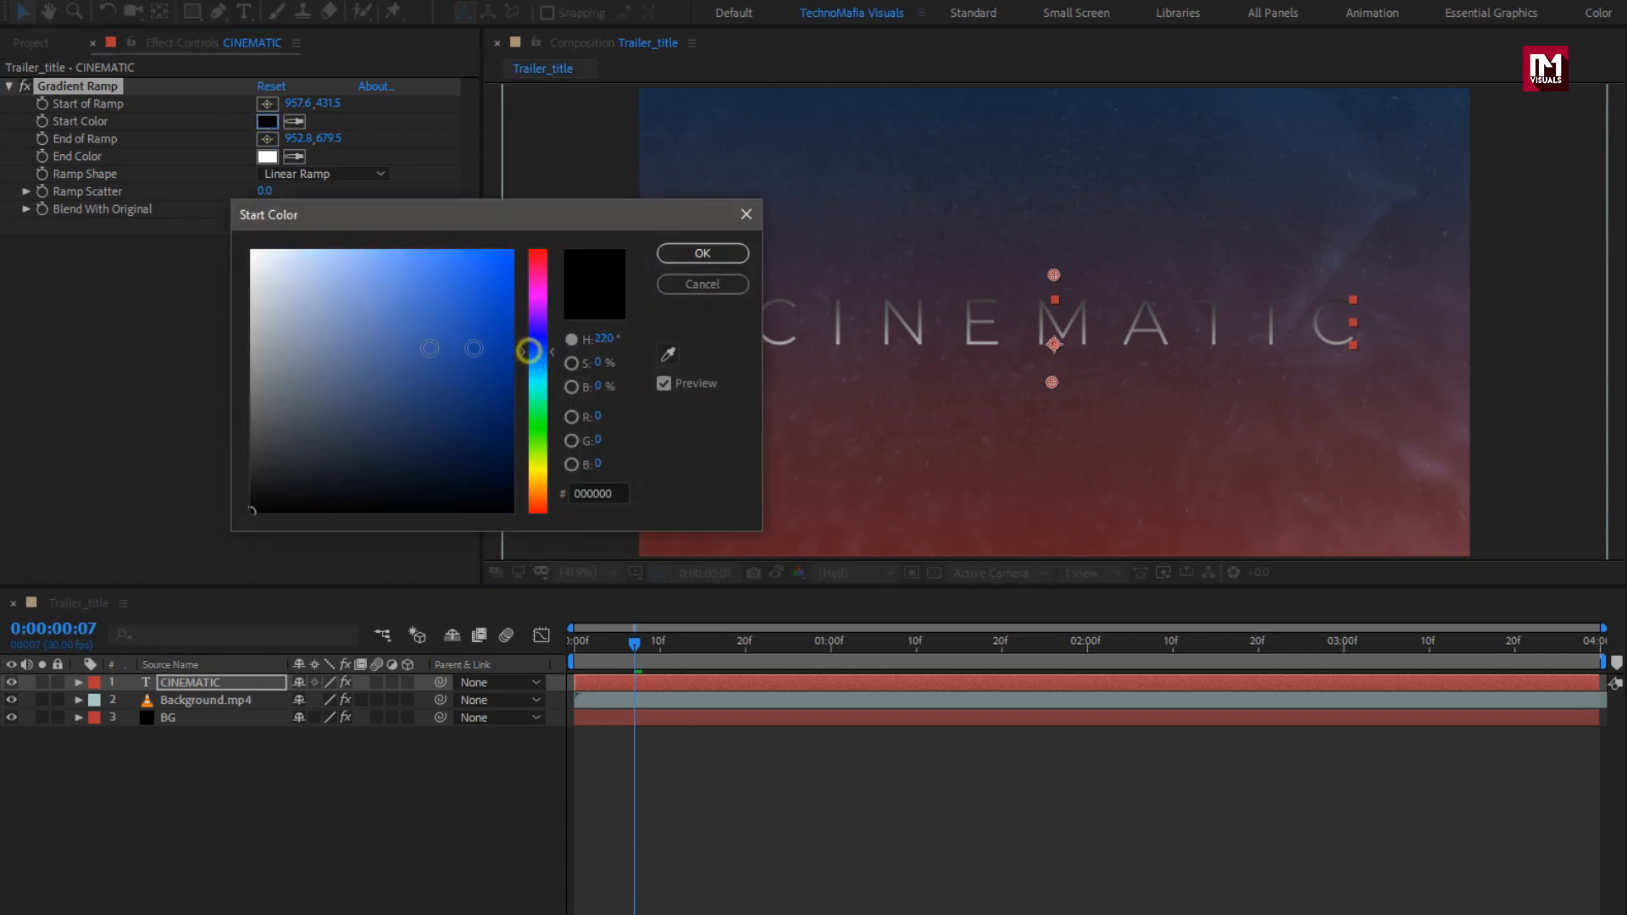
{"action": "left_click_drag", "start_coordinate": [325, 343], "coordinate": [346, 334]}
{"action": "left_click", "coordinate": [679, 259]}
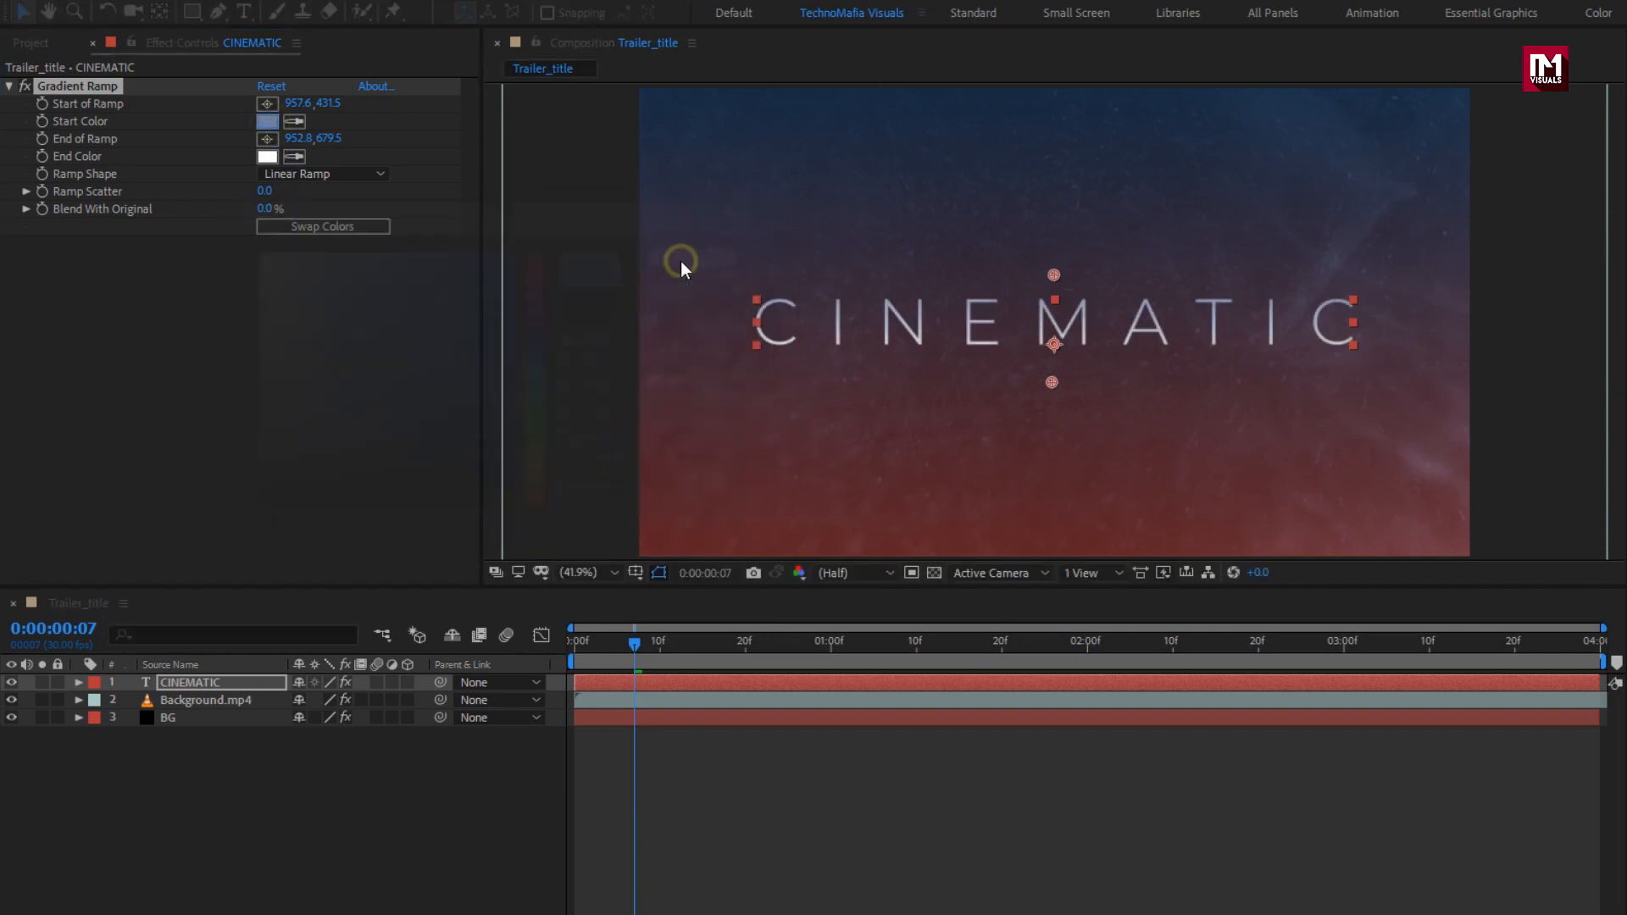
{"action": "left_click", "coordinate": [267, 157]}
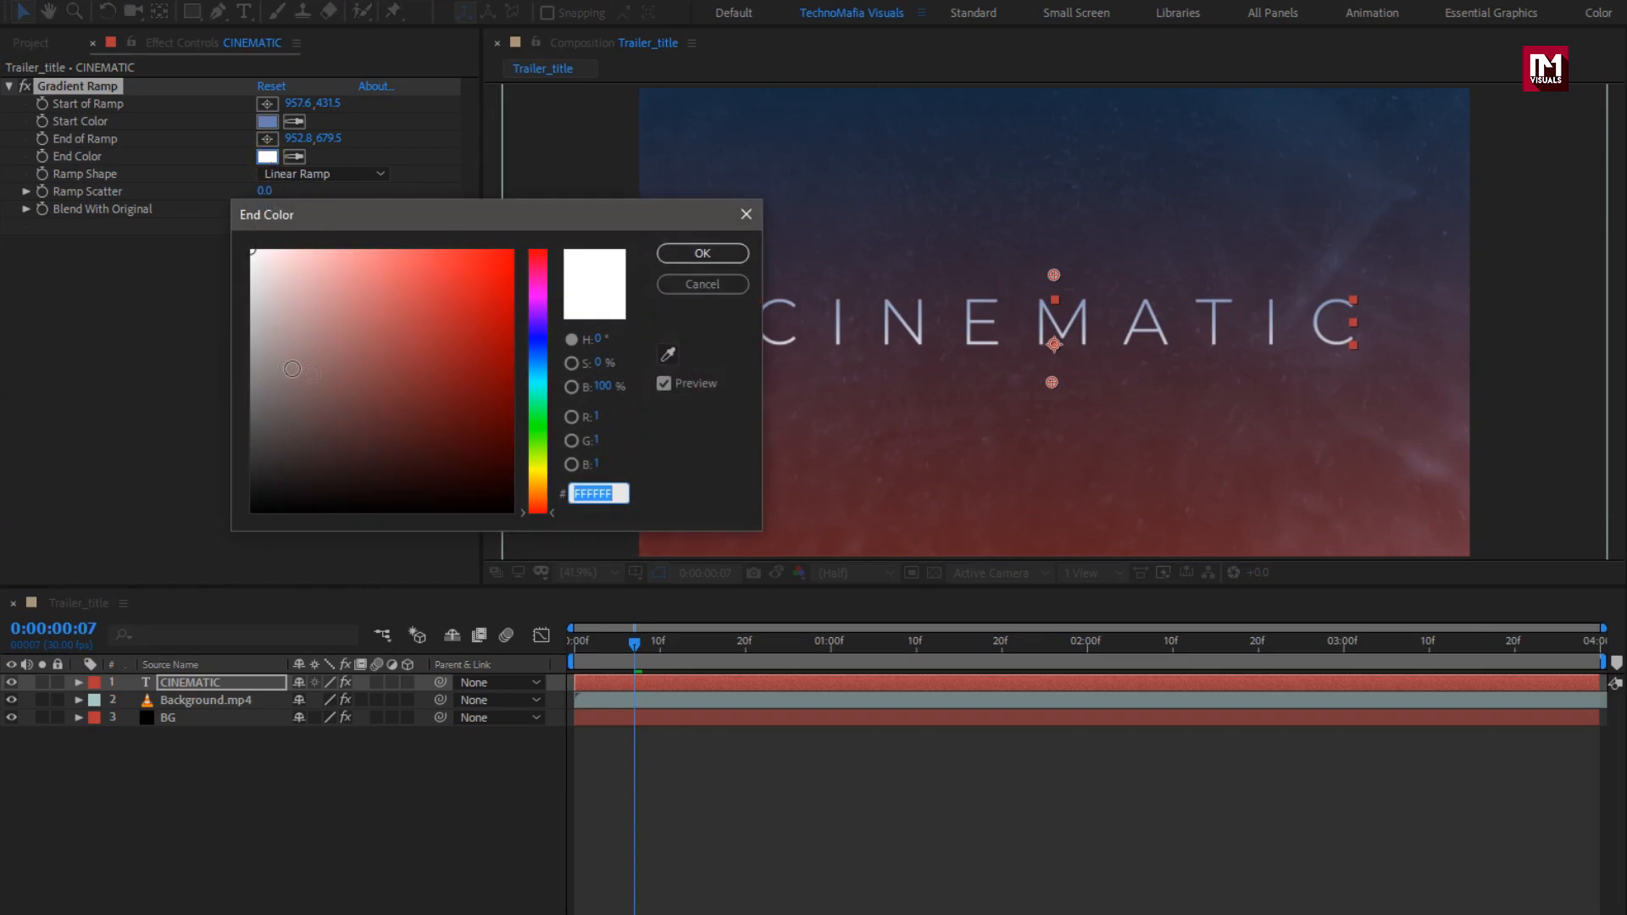
{"action": "left_click_drag", "start_coordinate": [250, 349], "coordinate": [250, 374]}
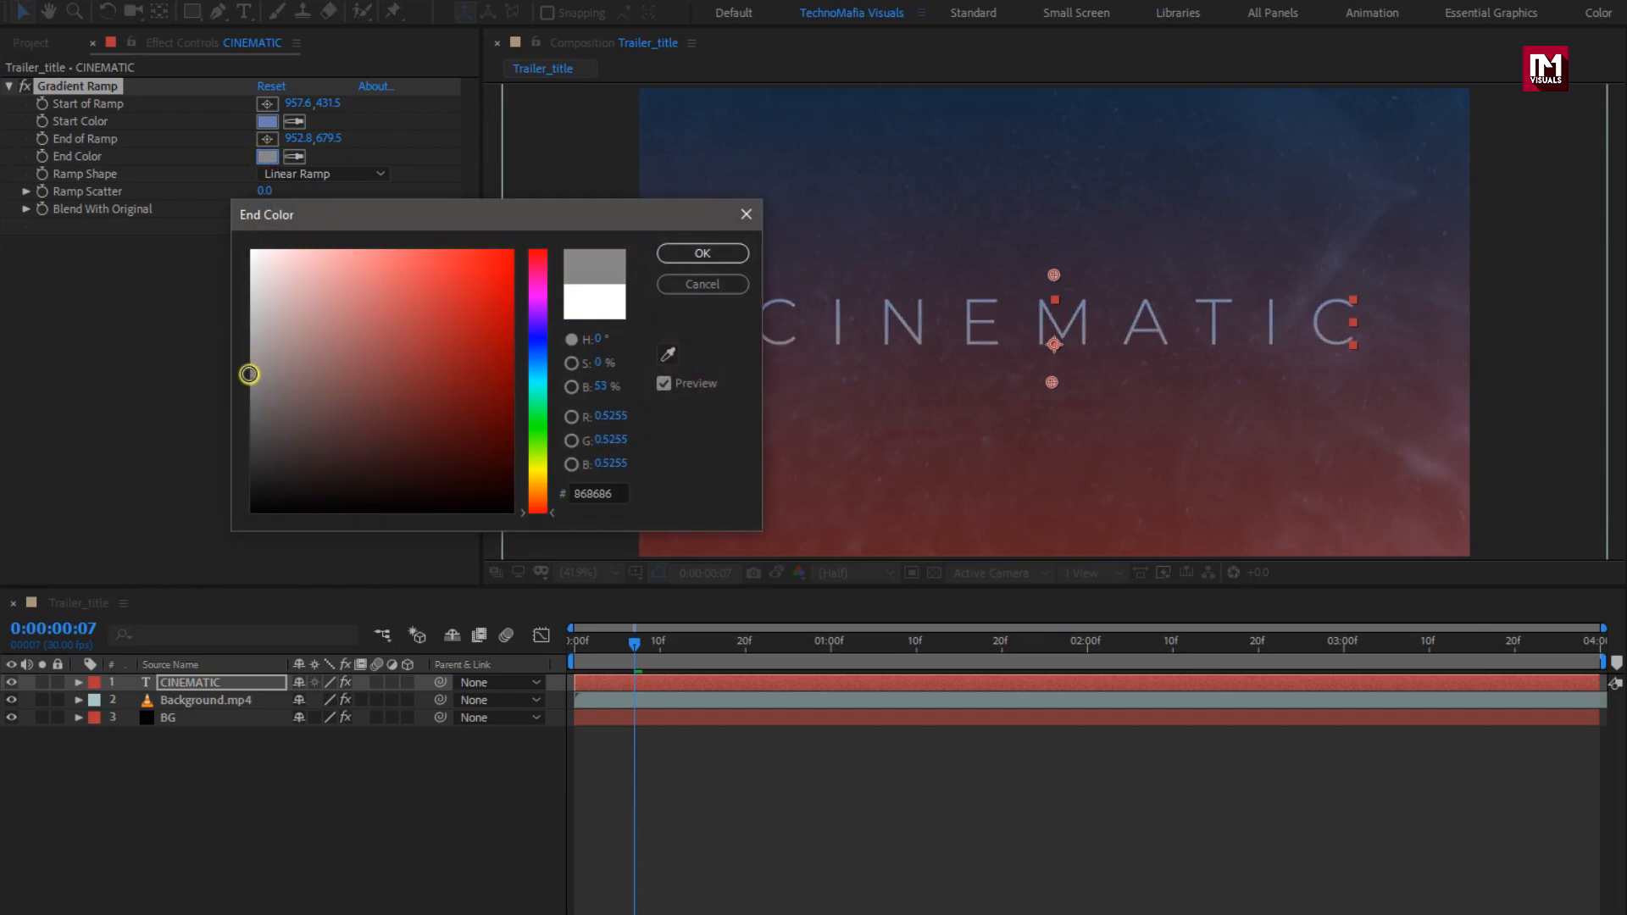
{"action": "left_click", "coordinate": [698, 253]}
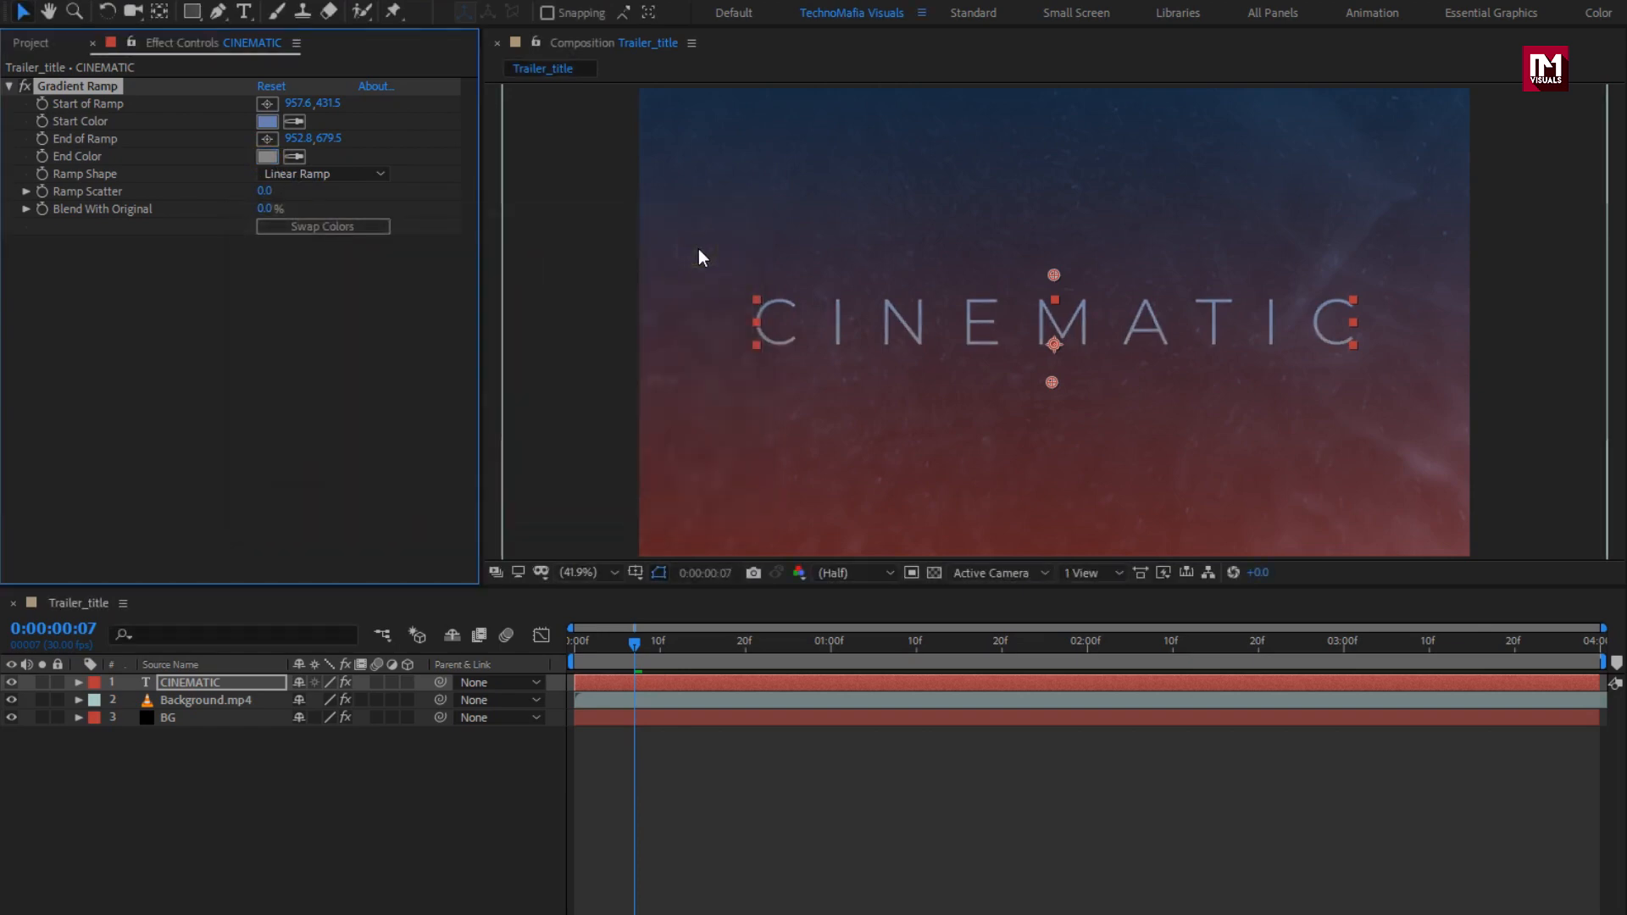
{"action": "left_click", "coordinate": [266, 683]}
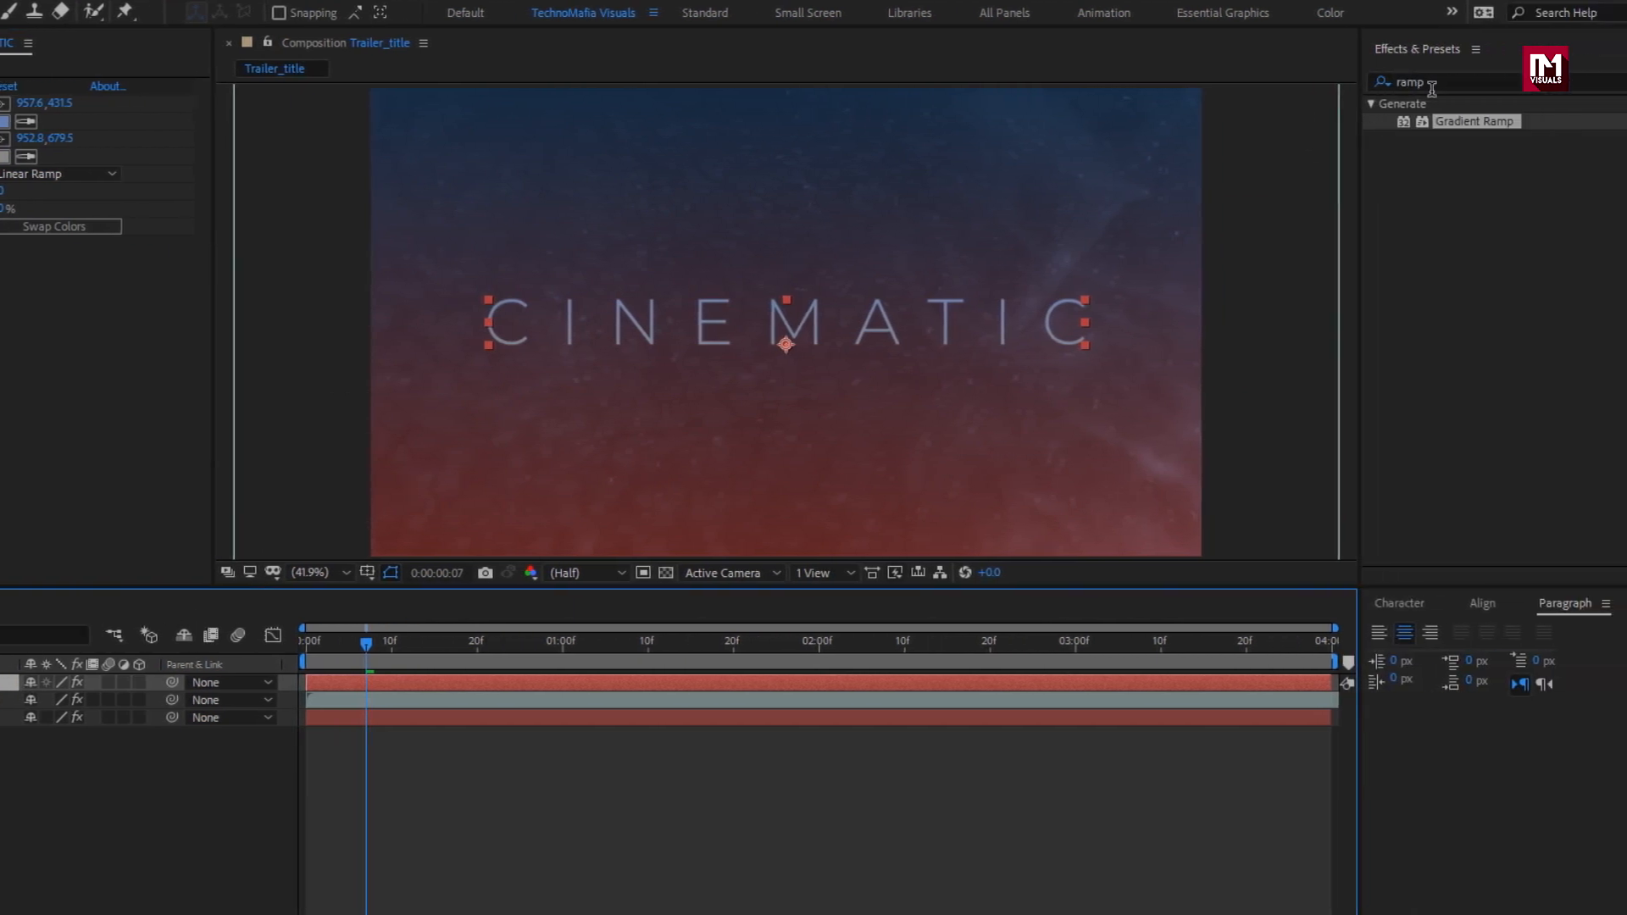
Step: Search for Optics Compensation and apply it to the CINEMATIC text
{"action": "left_click_drag", "start_coordinate": [1435, 87], "coordinate": [1340, 90]}
{"action": "type", "text": "opt"}
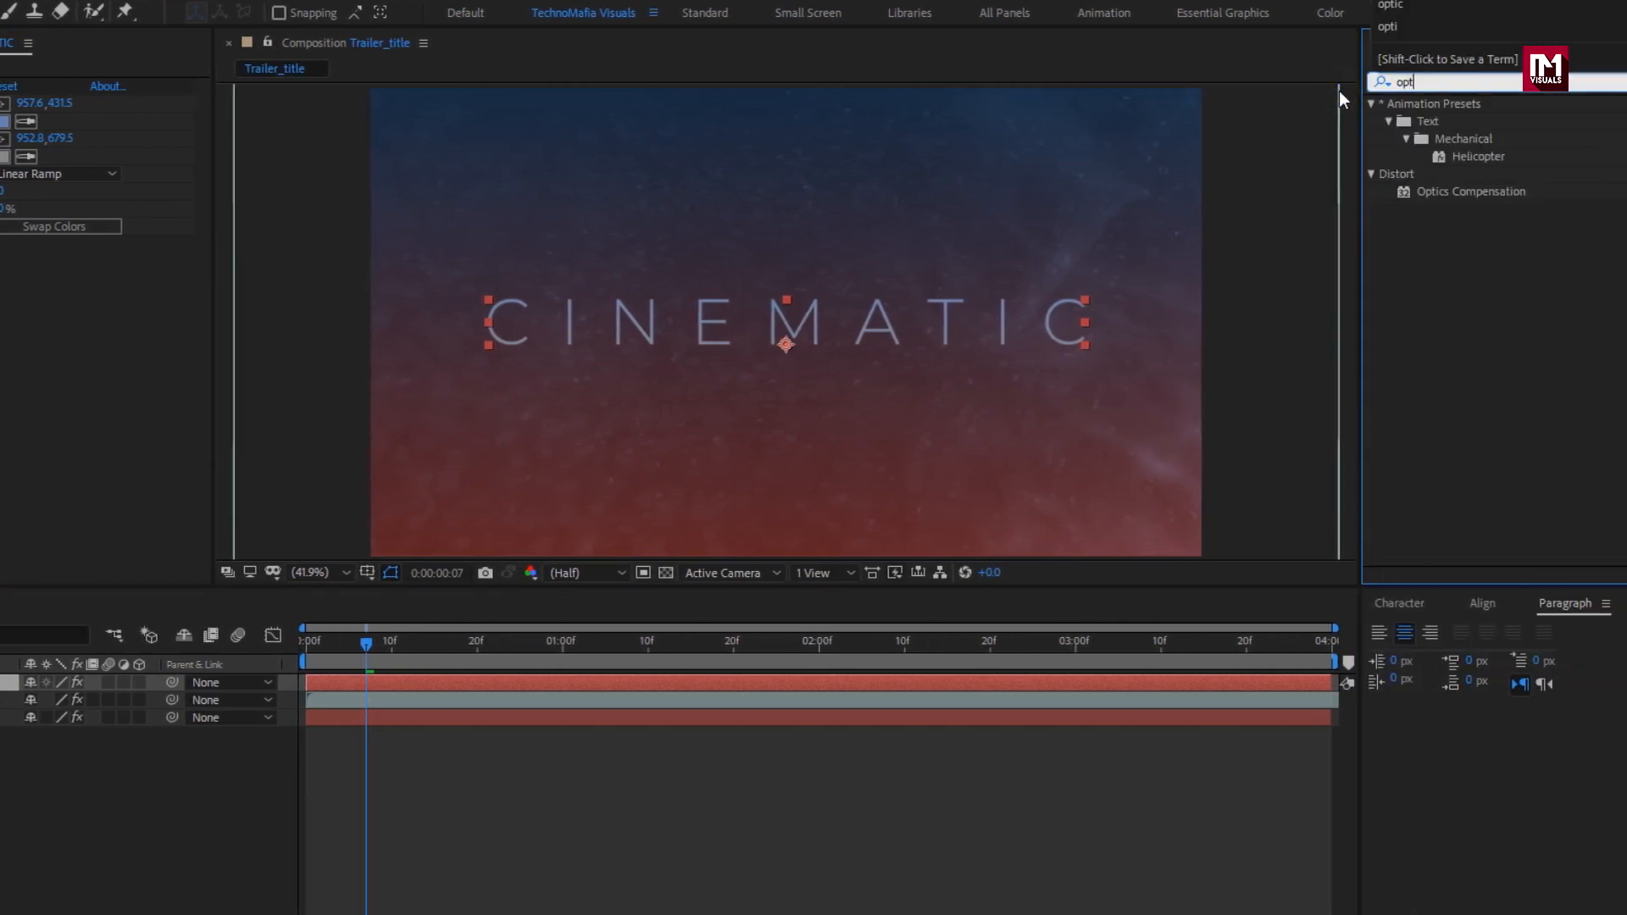
{"action": "left_click", "coordinate": [1482, 192]}
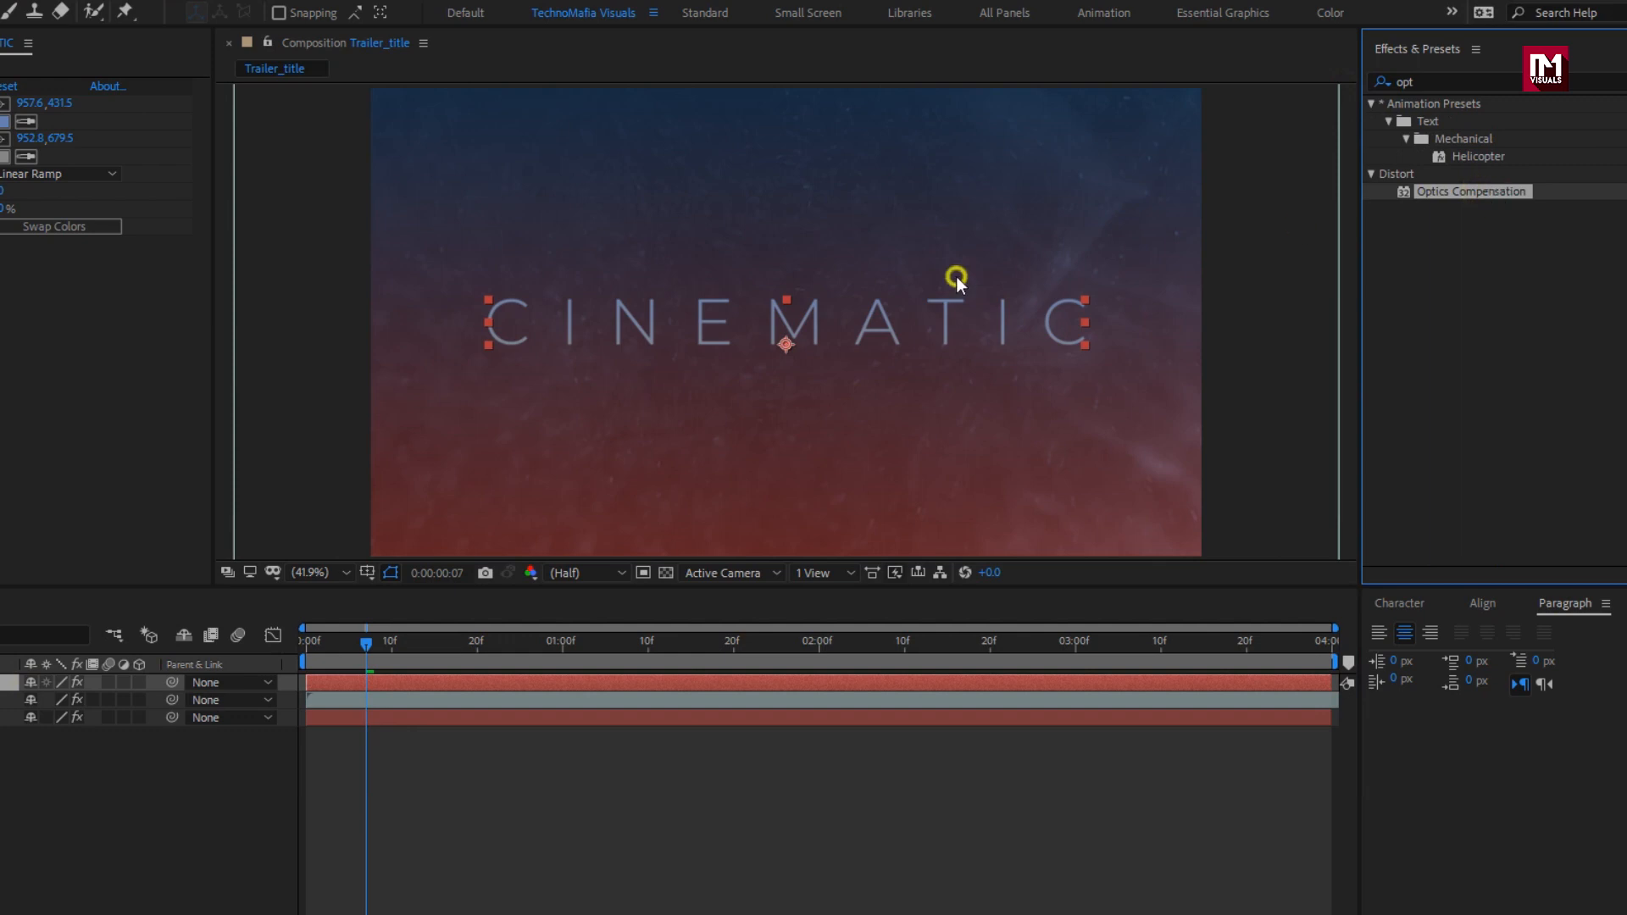
{"action": "left_click_drag", "start_coordinate": [956, 276], "coordinate": [819, 329]}
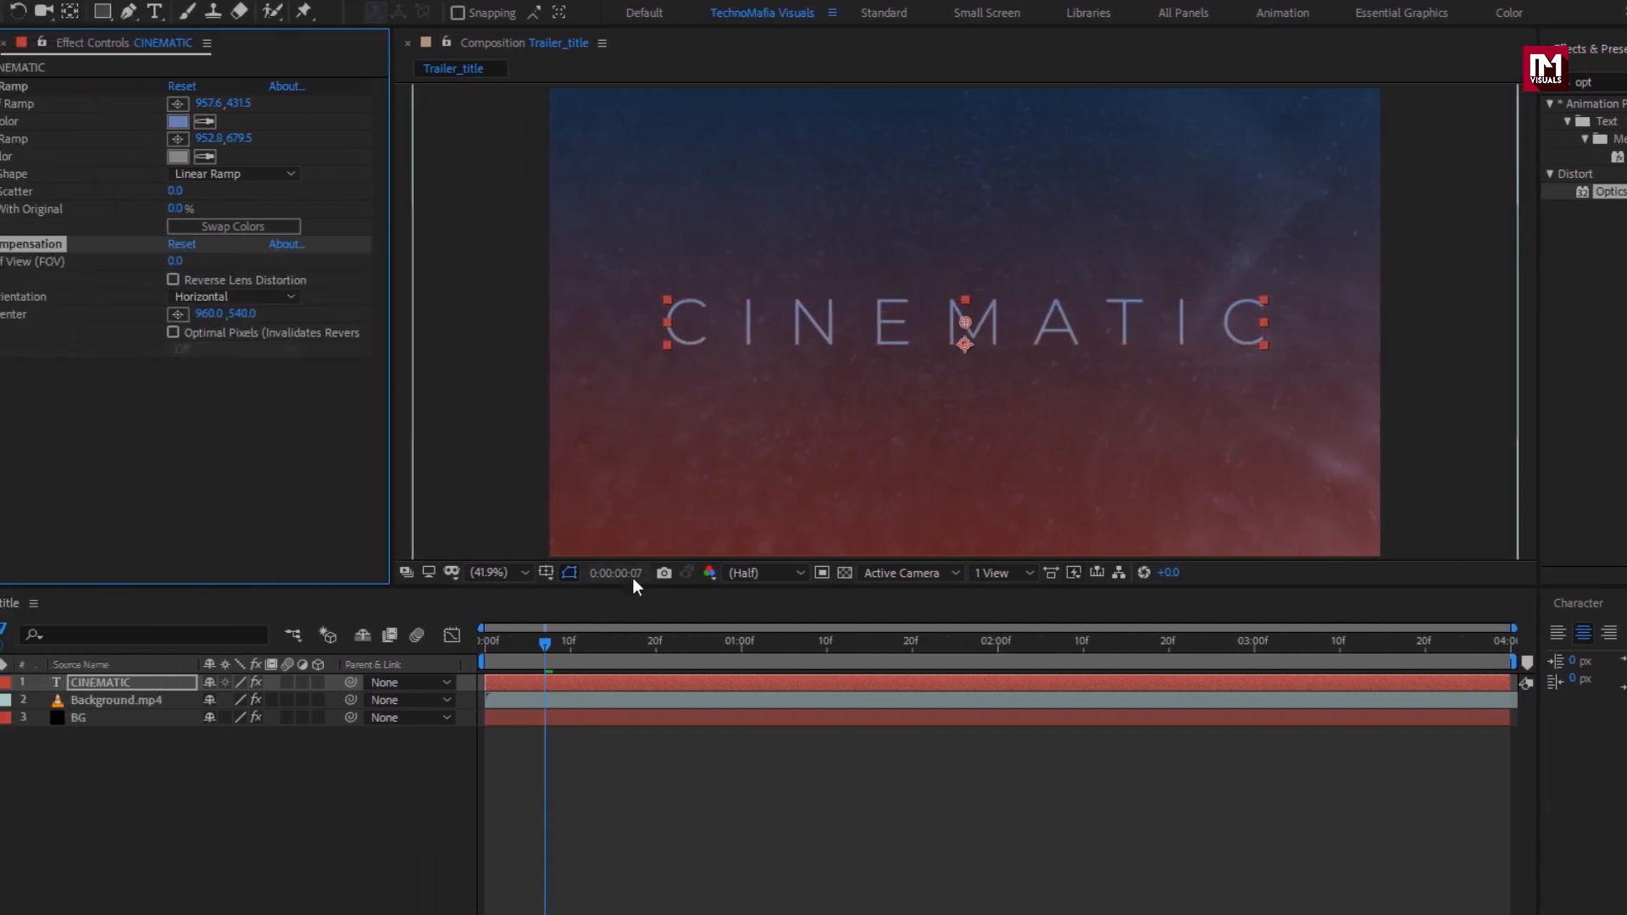
Step: Keyframe Field Of View at 1 second, push it to 153.4 at the start, and enable Reverse Lens Distortion
{"action": "left_click", "coordinate": [740, 648]}
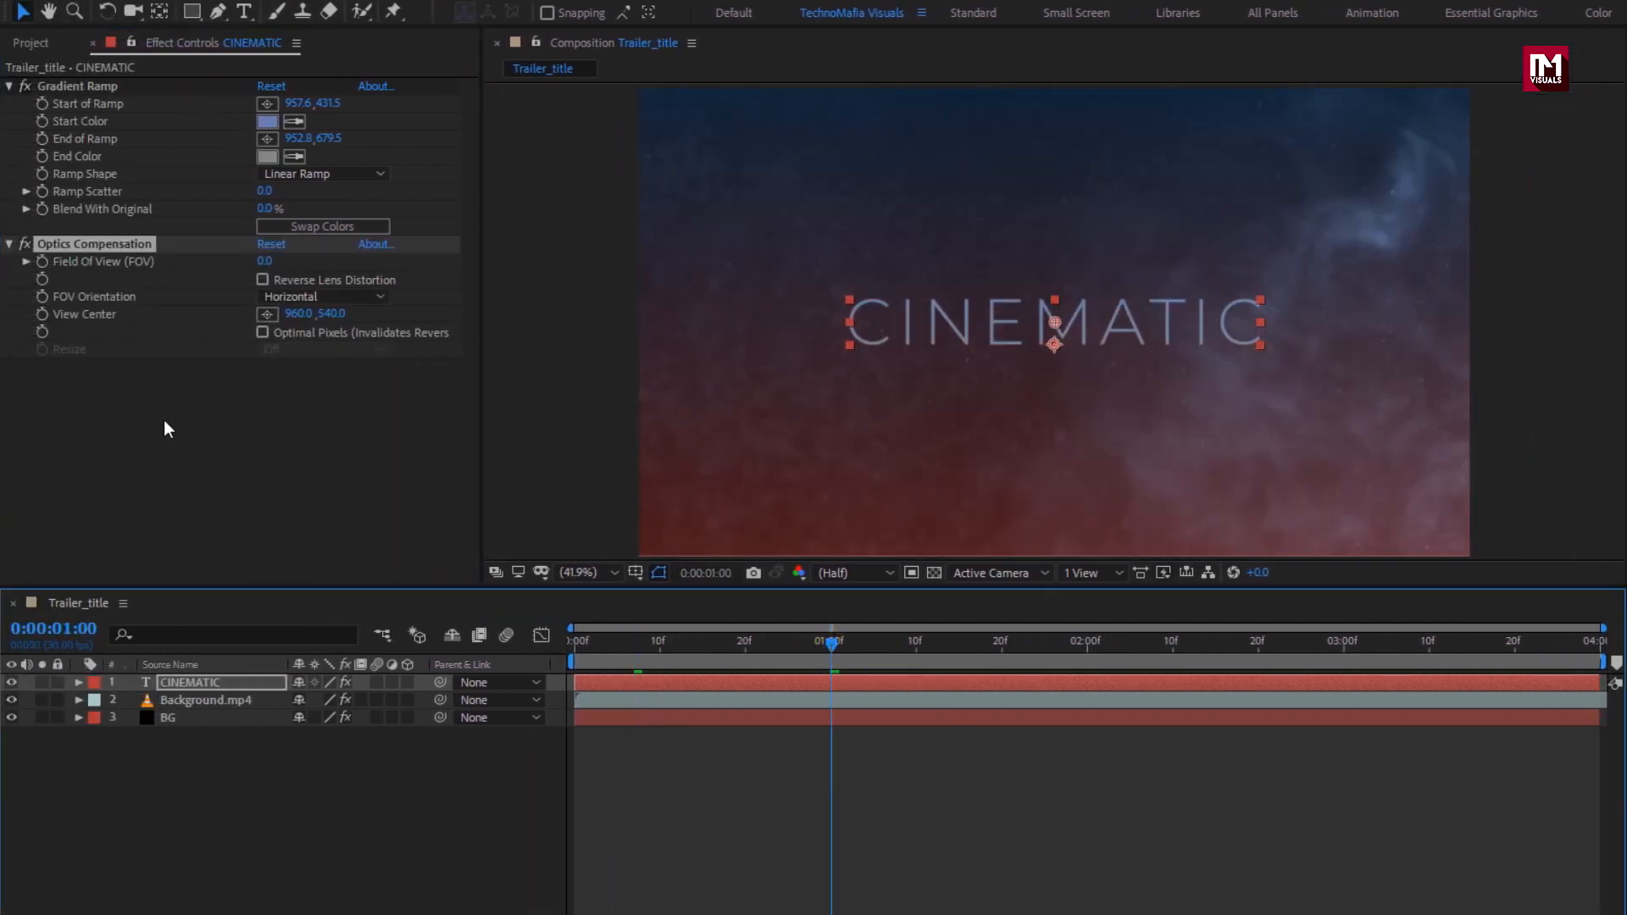
{"action": "left_click", "coordinate": [43, 262]}
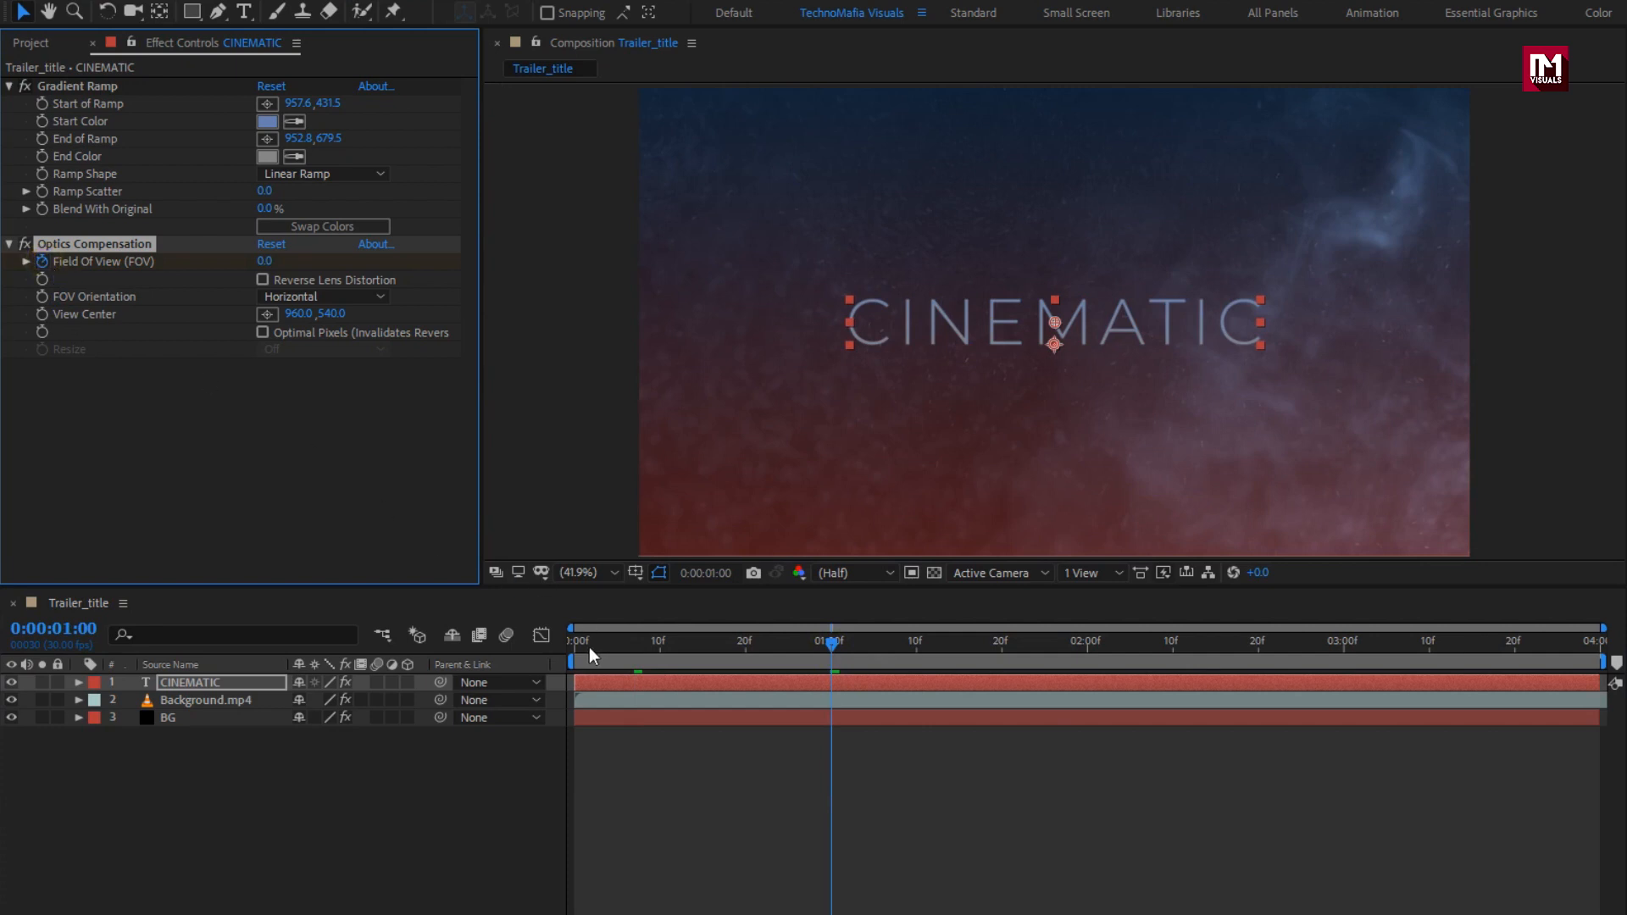
{"action": "left_click_drag", "start_coordinate": [588, 648], "coordinate": [560, 648]}
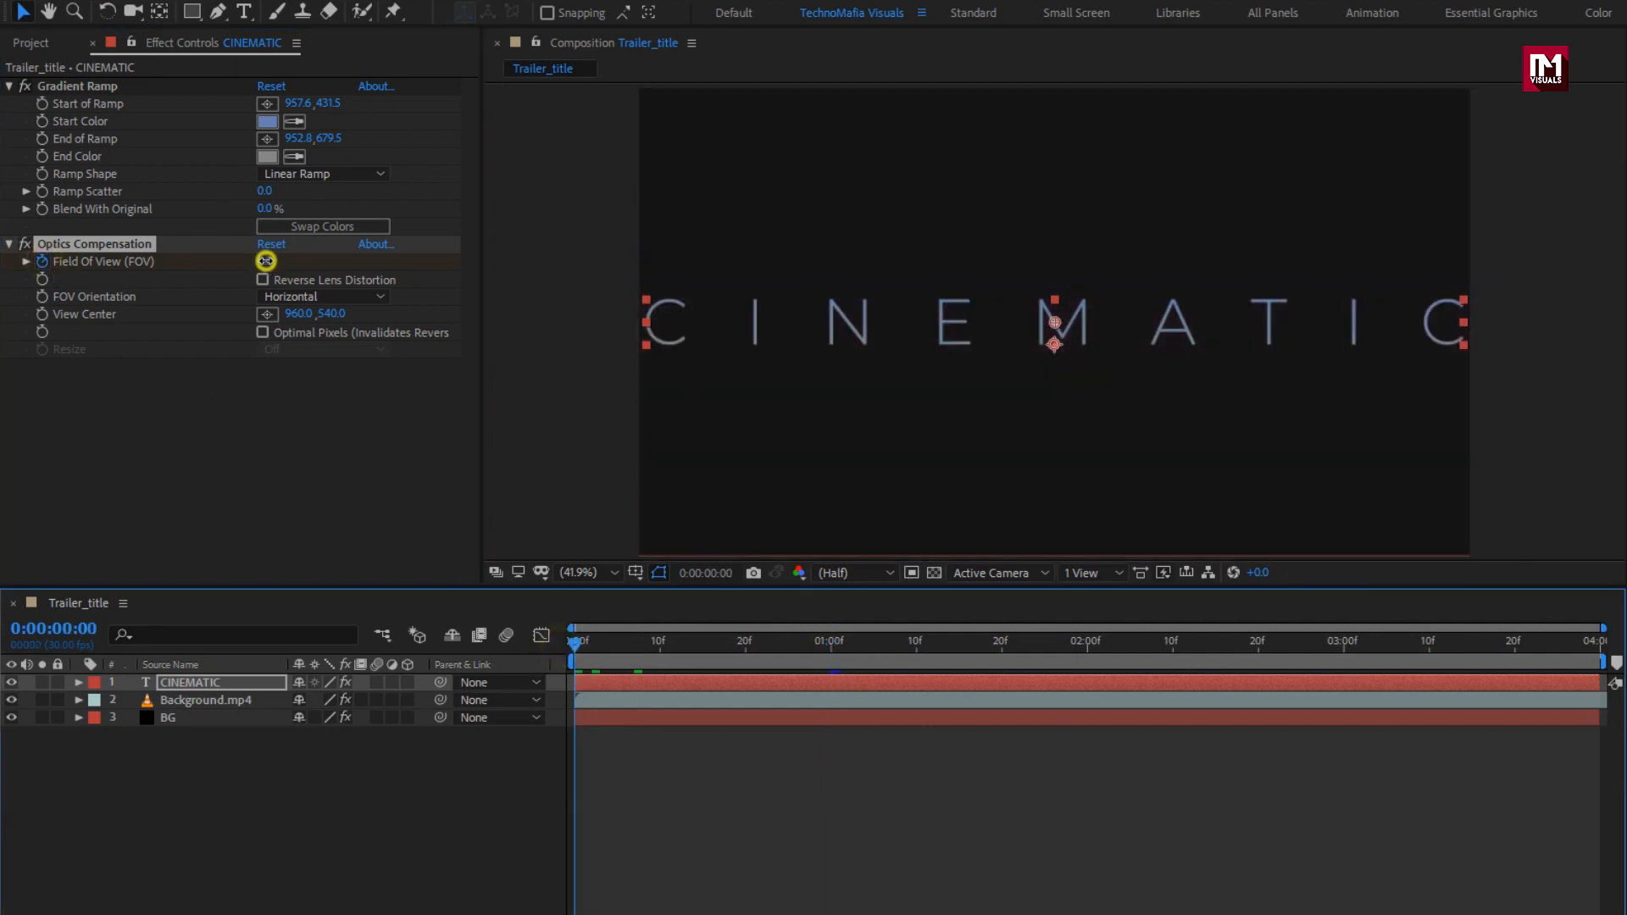
{"action": "left_click_drag", "start_coordinate": [266, 261], "coordinate": [1254, 247]}
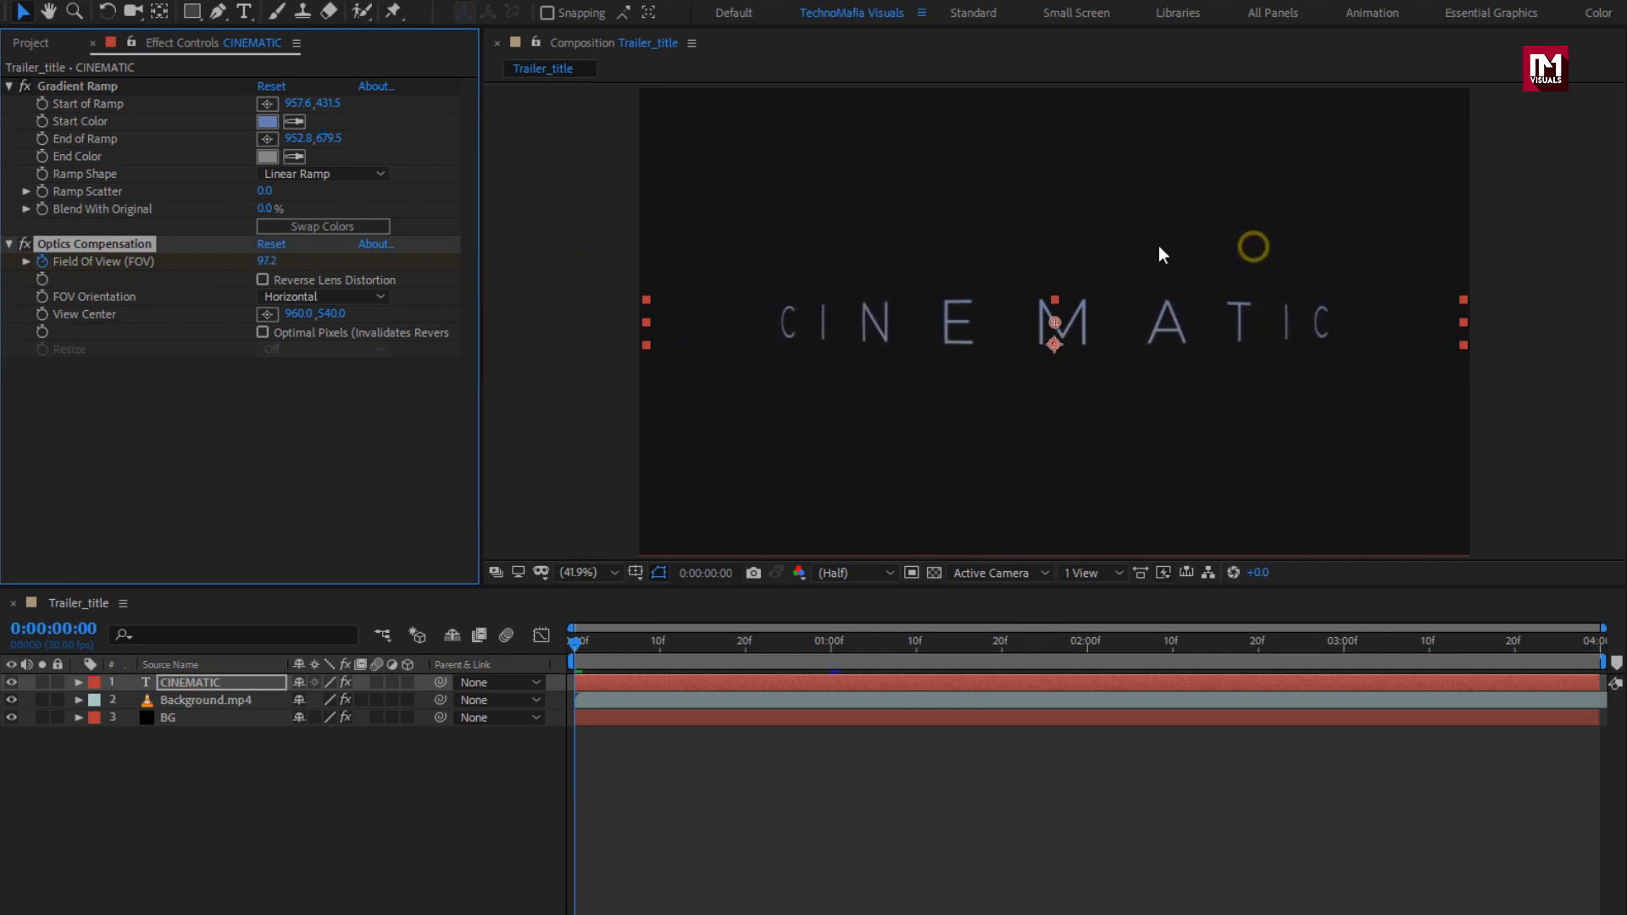
{"action": "left_click_drag", "start_coordinate": [271, 266], "coordinate": [828, 263]}
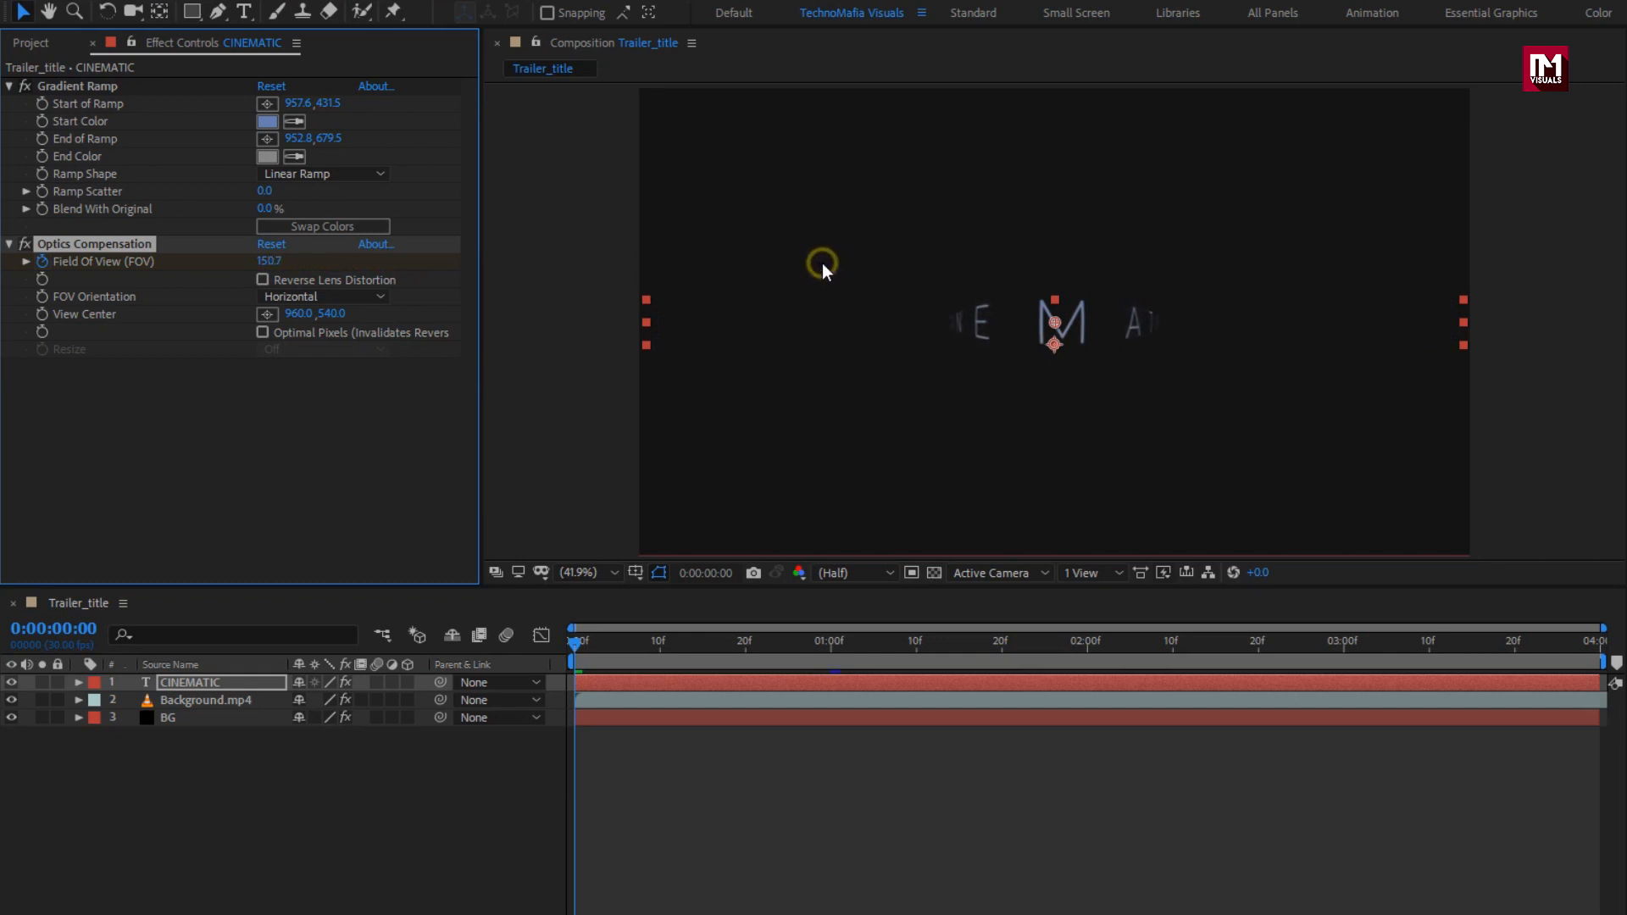
{"action": "left_click", "coordinate": [262, 280]}
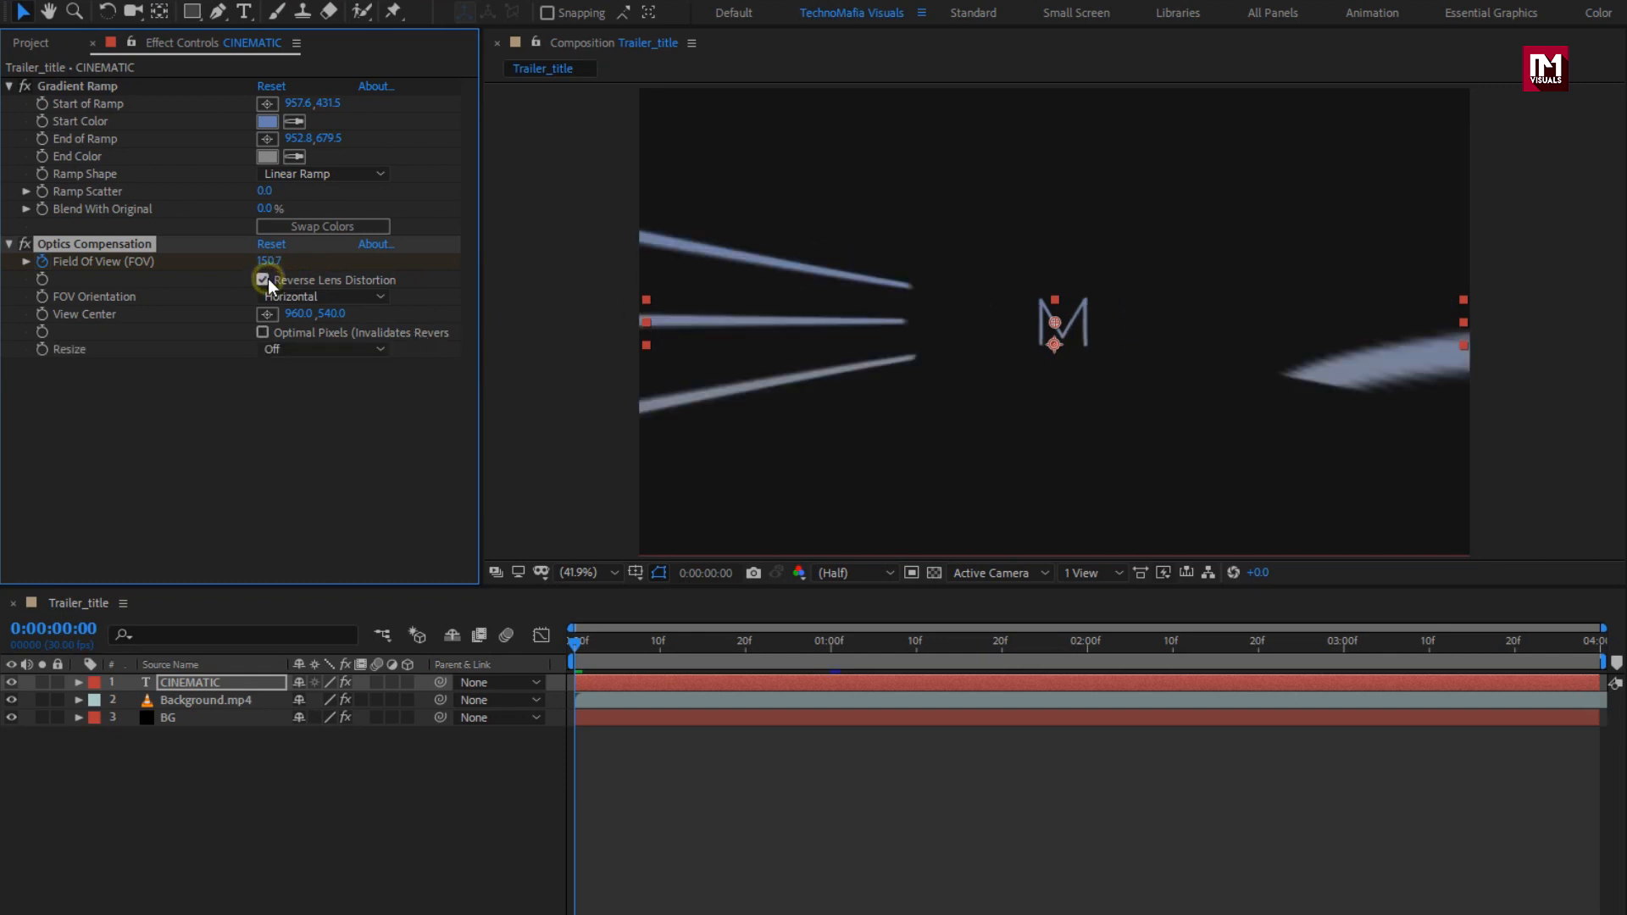
{"action": "left_click_drag", "start_coordinate": [579, 639], "coordinate": [628, 642]}
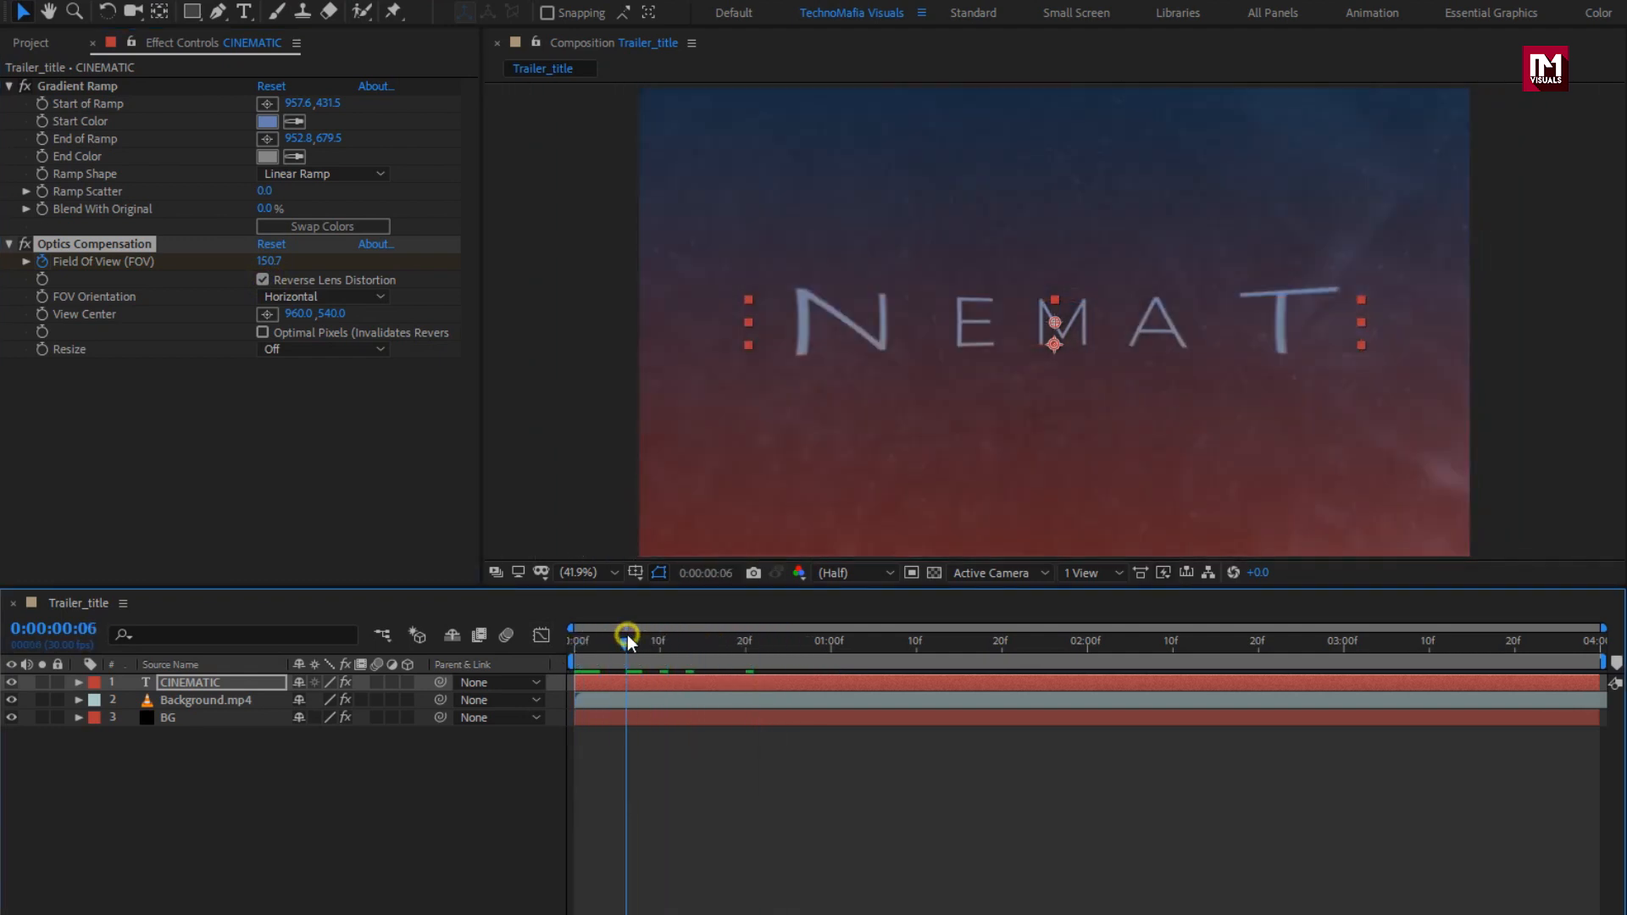
{"action": "left_click", "coordinate": [187, 683]}
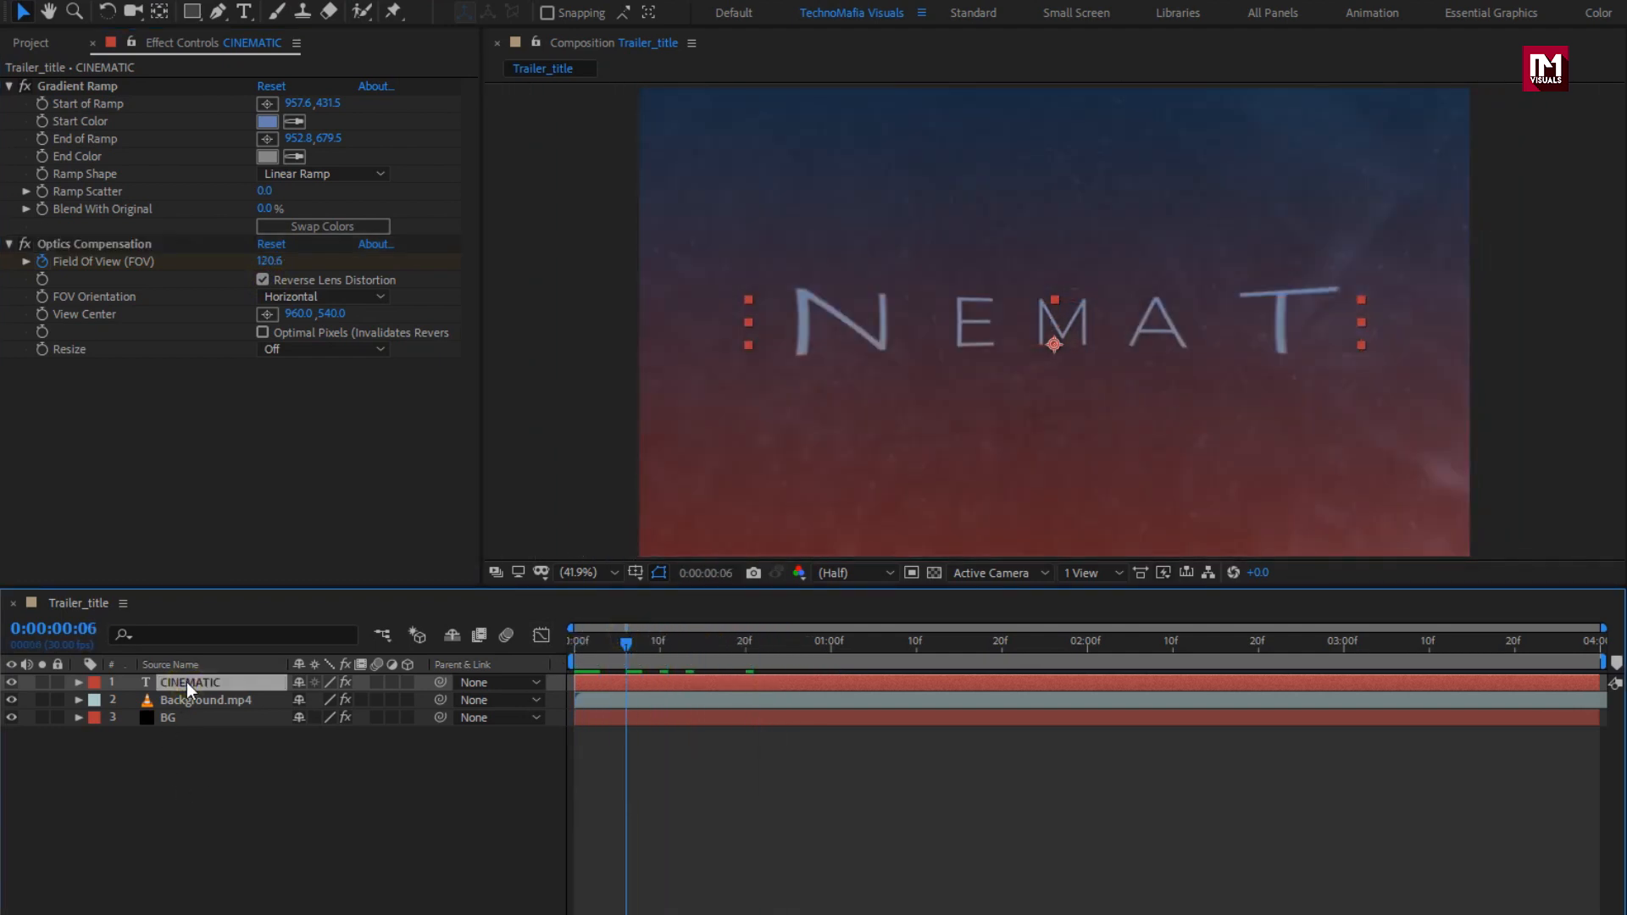
Step: Add light_flare.mov to the composition and position it just below the title's middle
{"action": "left_click", "coordinate": [39, 44]}
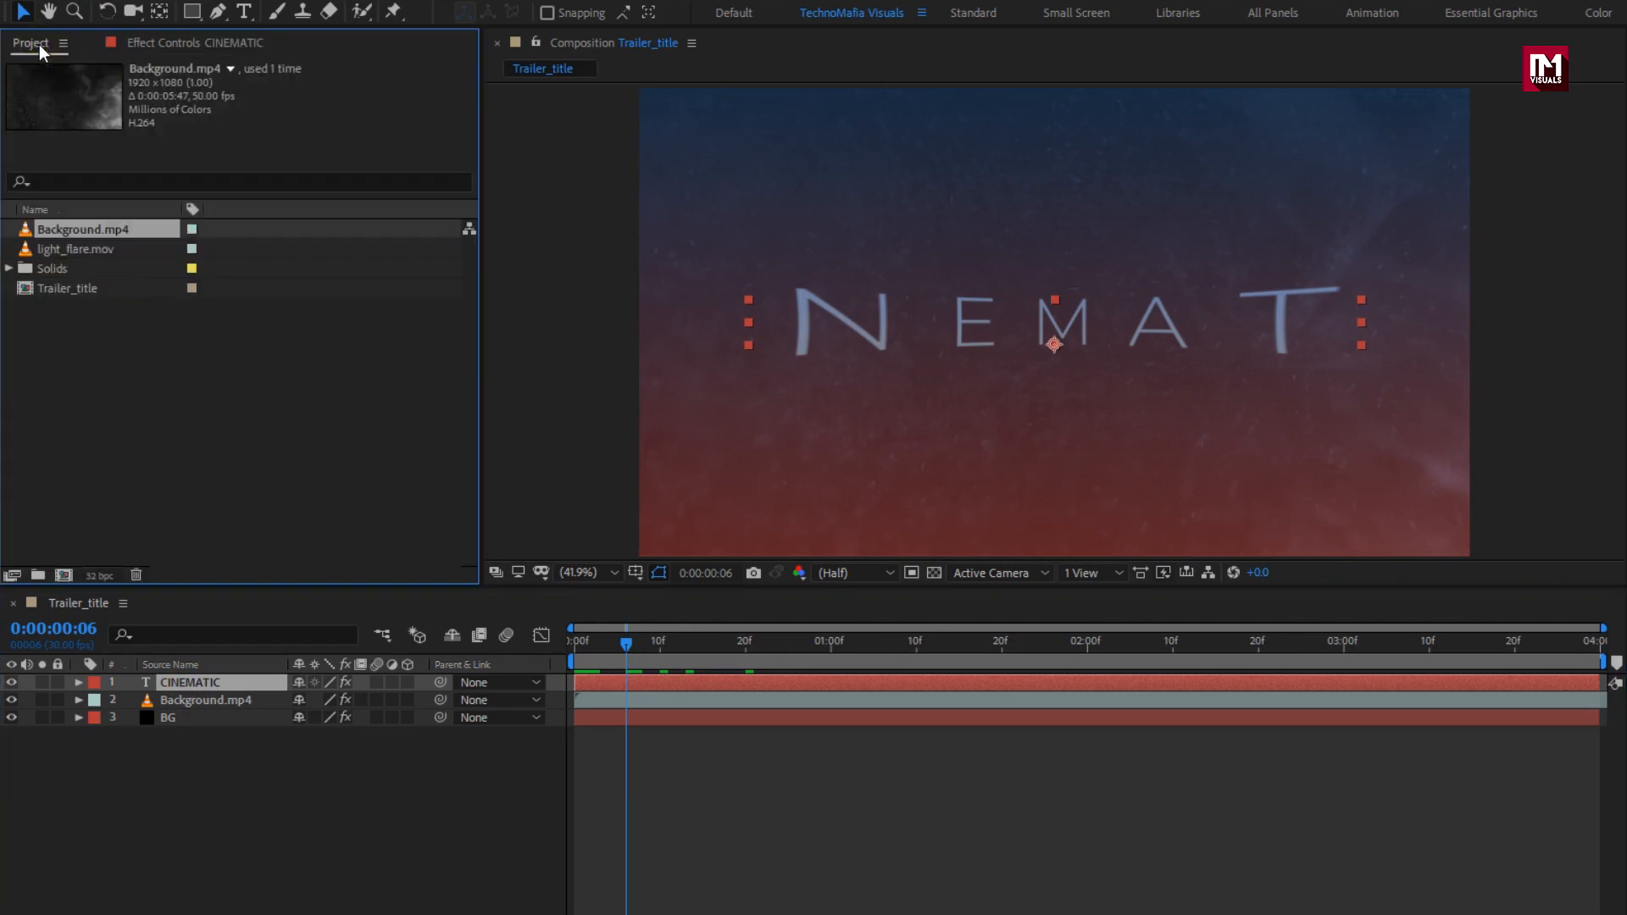
{"action": "left_click", "coordinate": [85, 248]}
{"action": "left_click_drag", "start_coordinate": [85, 246], "coordinate": [237, 678]}
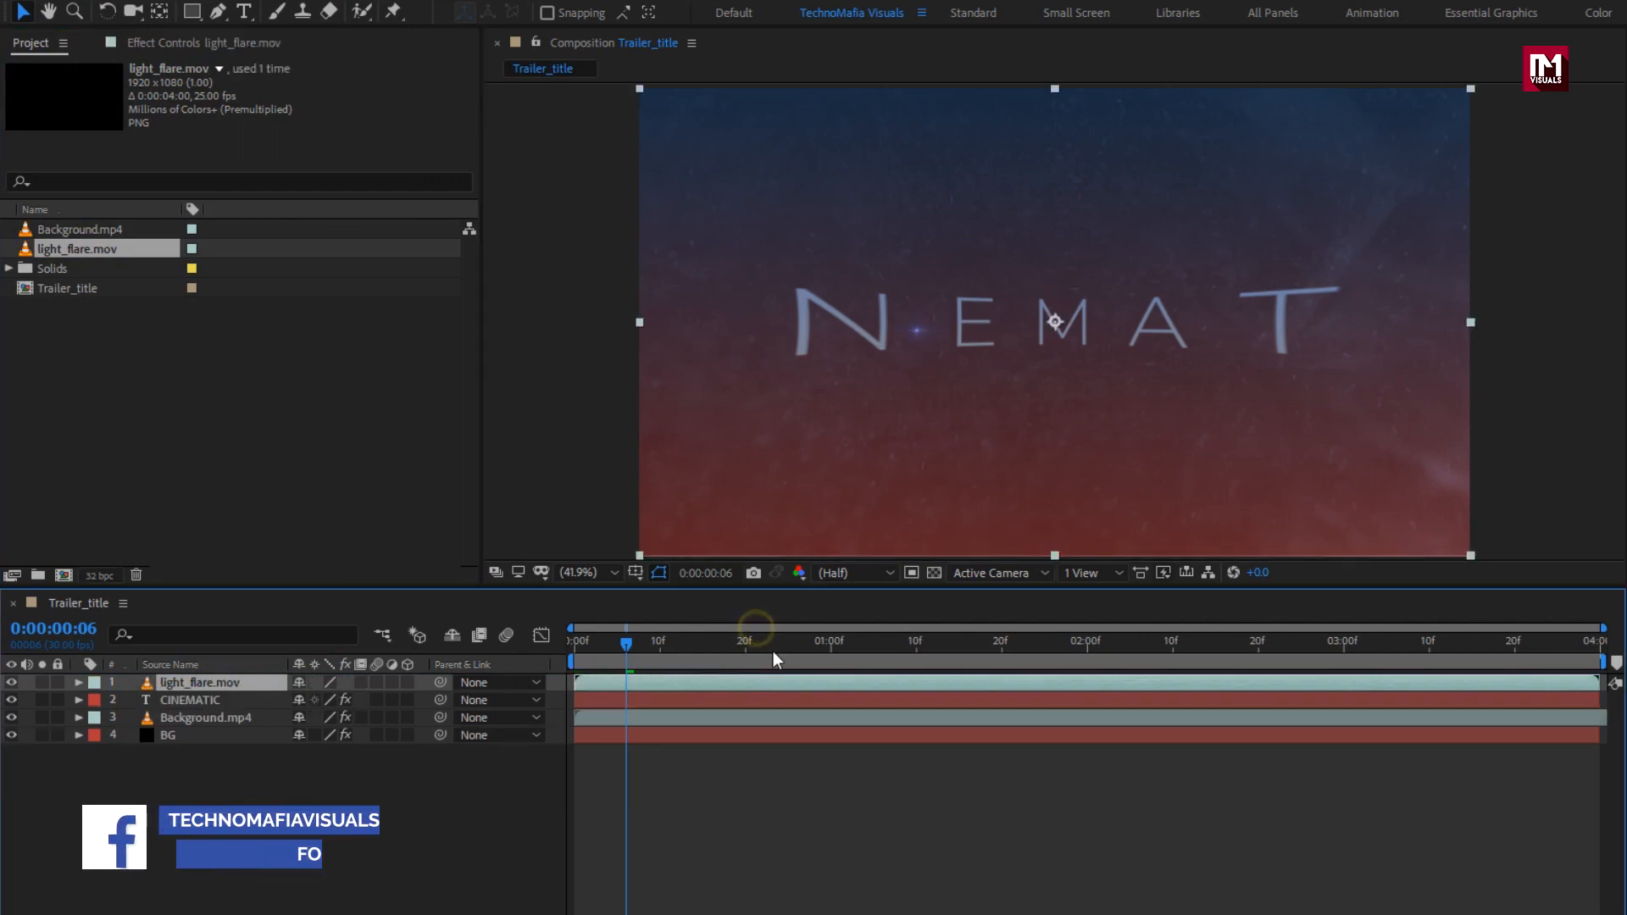
{"action": "left_click", "coordinate": [822, 644]}
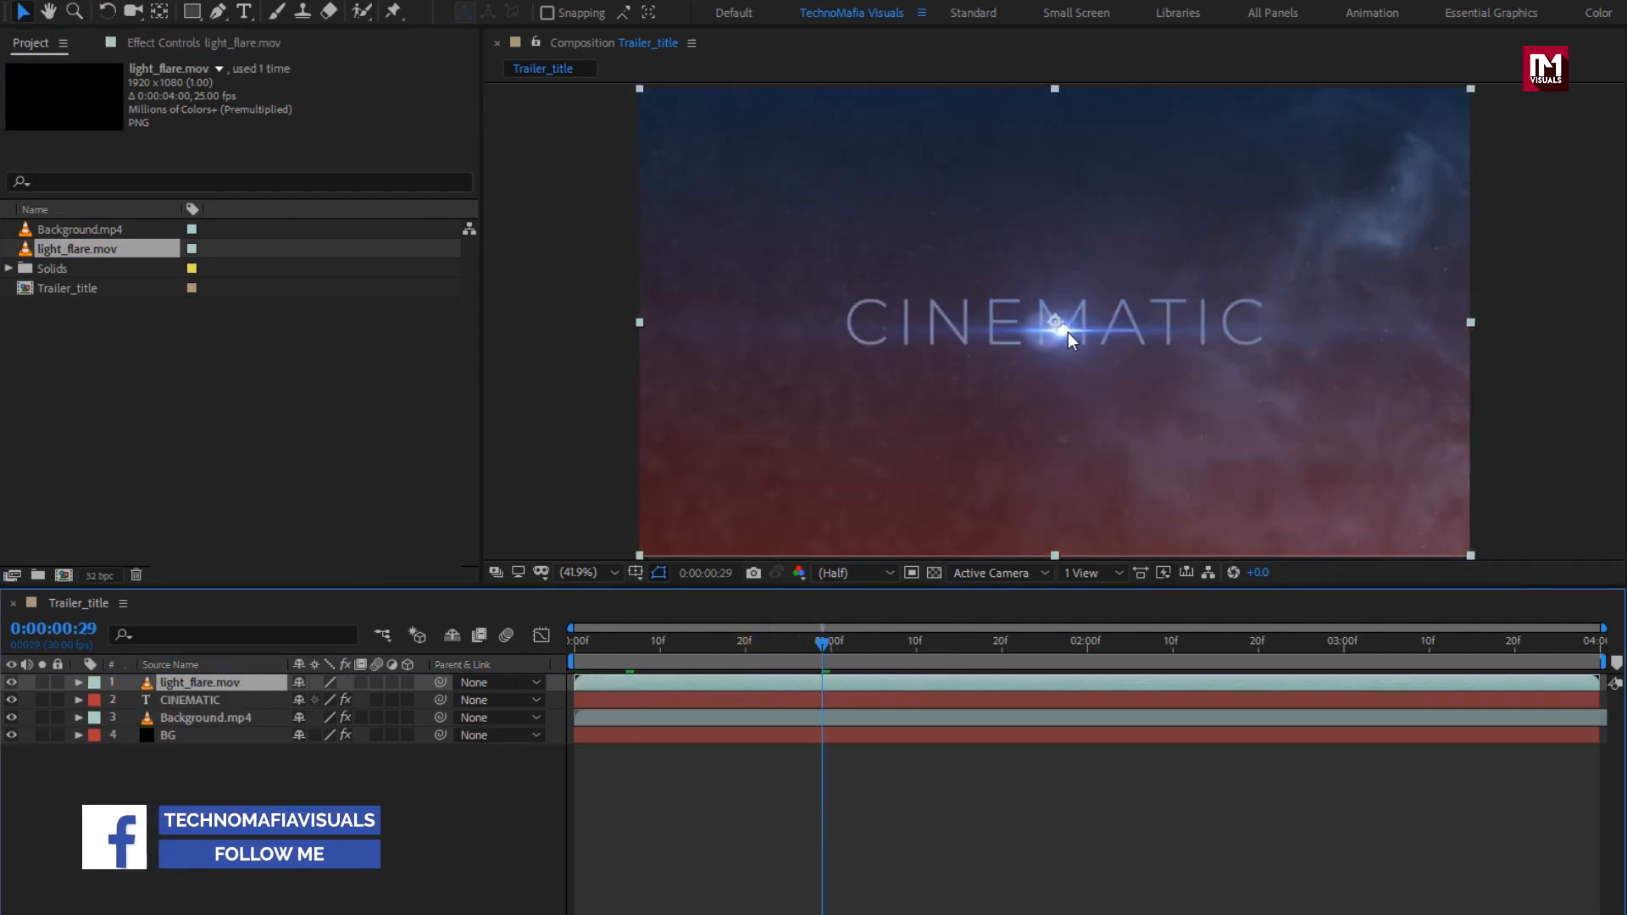
{"action": "scroll", "coordinate": [1068, 332], "scroll_direction": "up", "scroll_amount": 1}
{"action": "left_click", "coordinate": [1045, 343]}
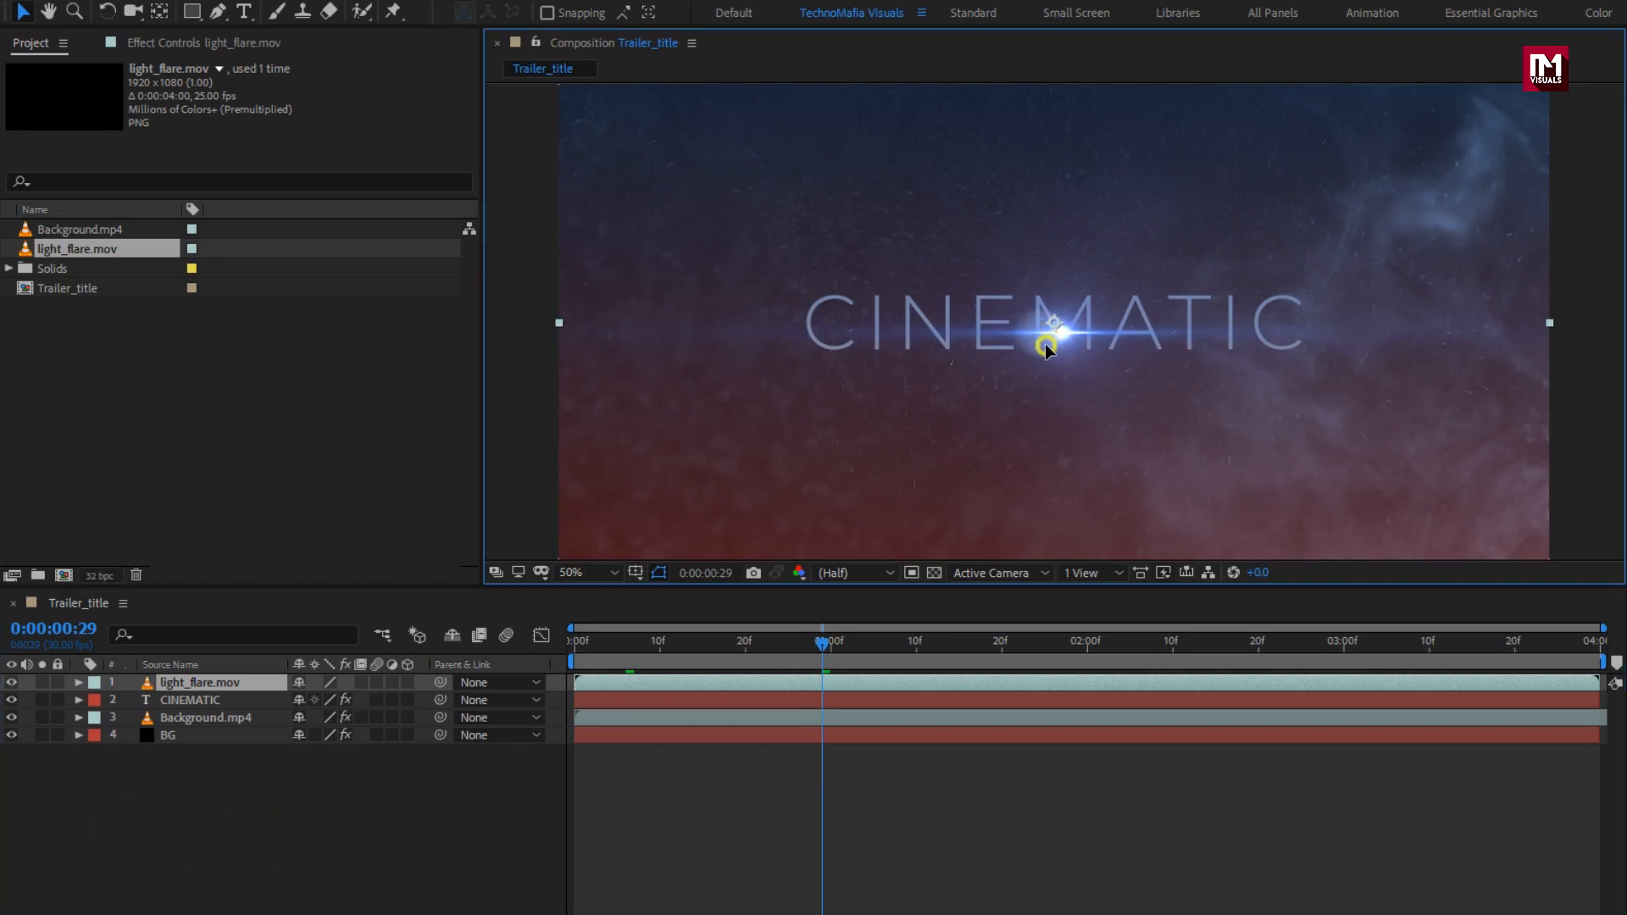
{"action": "mouse_move", "coordinate": [1045, 344]}
{"action": "left_mouse_down"}
{"action": "mouse_move", "coordinate": [1031, 351]}
{"action": "mouse_move", "coordinate": [1050, 350]}
{"action": "left_mouse_up"}
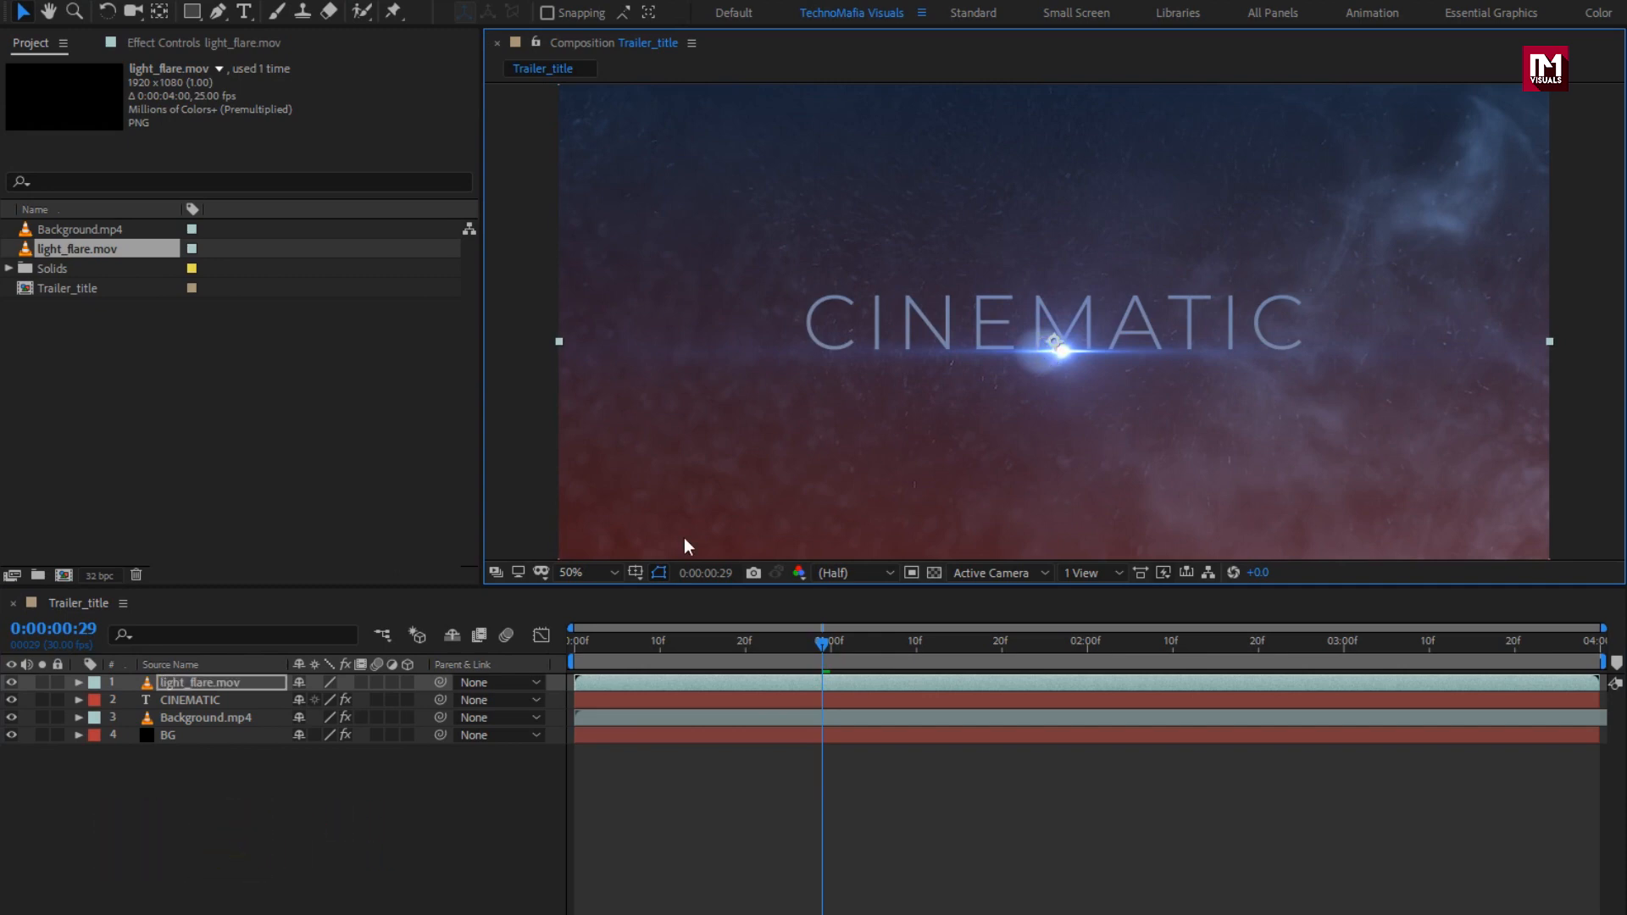
Step: Set the light_flare.mov blend mode to Add and enable motion blur on CINEMATIC
{"action": "left_click", "coordinate": [247, 684]}
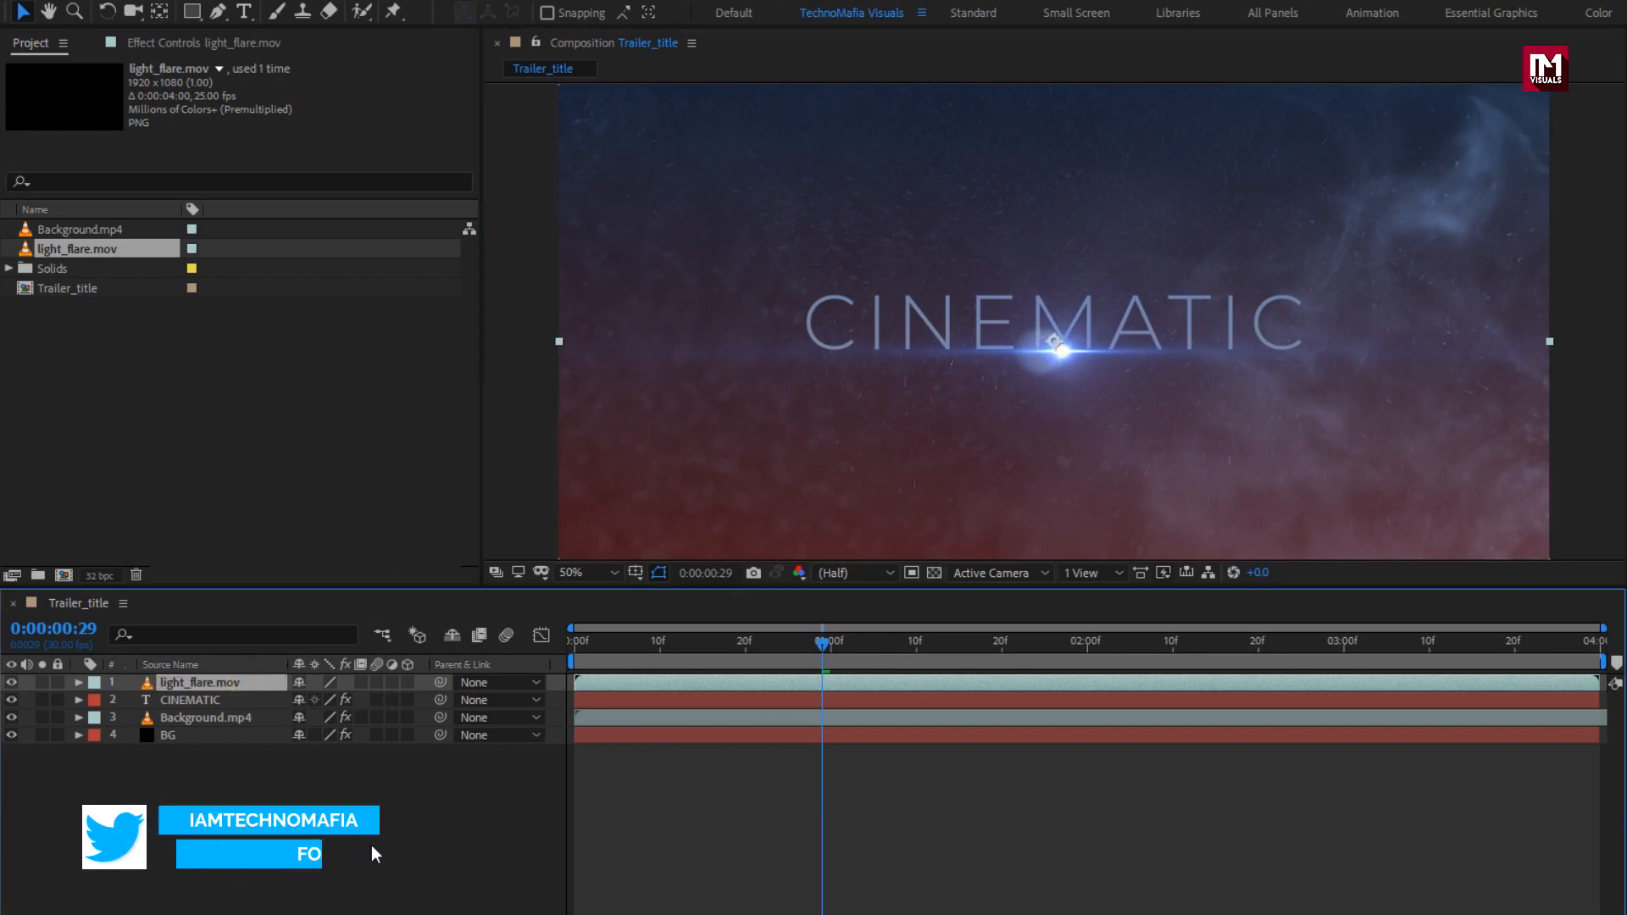
{"action": "key", "text": "F4"}
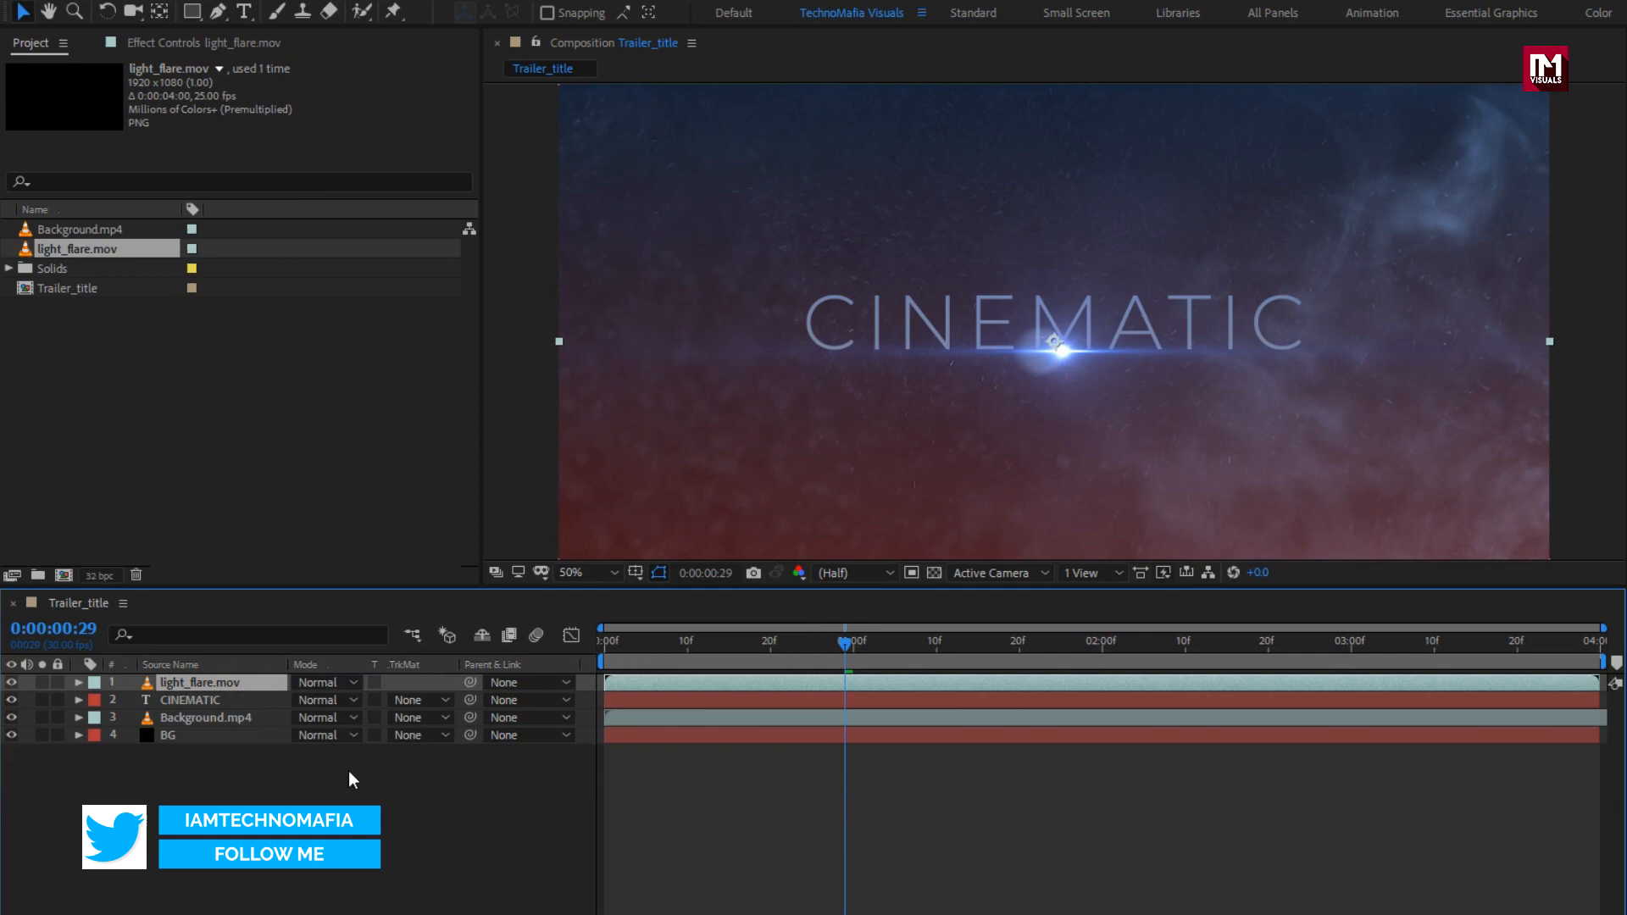
{"action": "left_click", "coordinate": [315, 685]}
{"action": "left_click", "coordinate": [395, 346]}
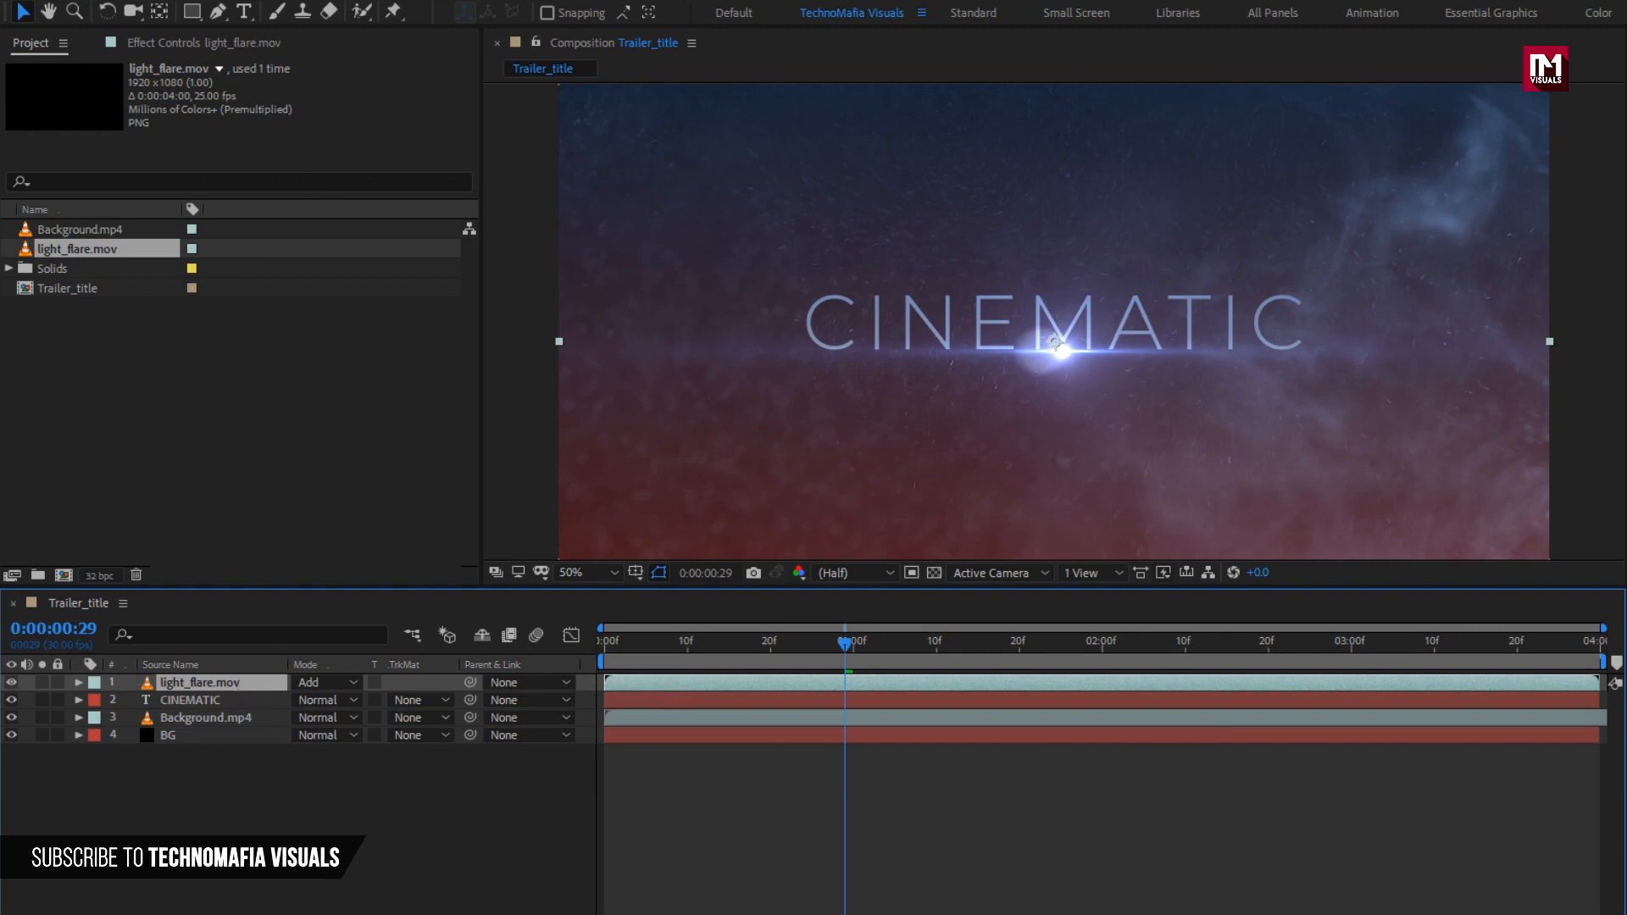
{"action": "key", "text": "F4"}
{"action": "left_click", "coordinate": [408, 700]}
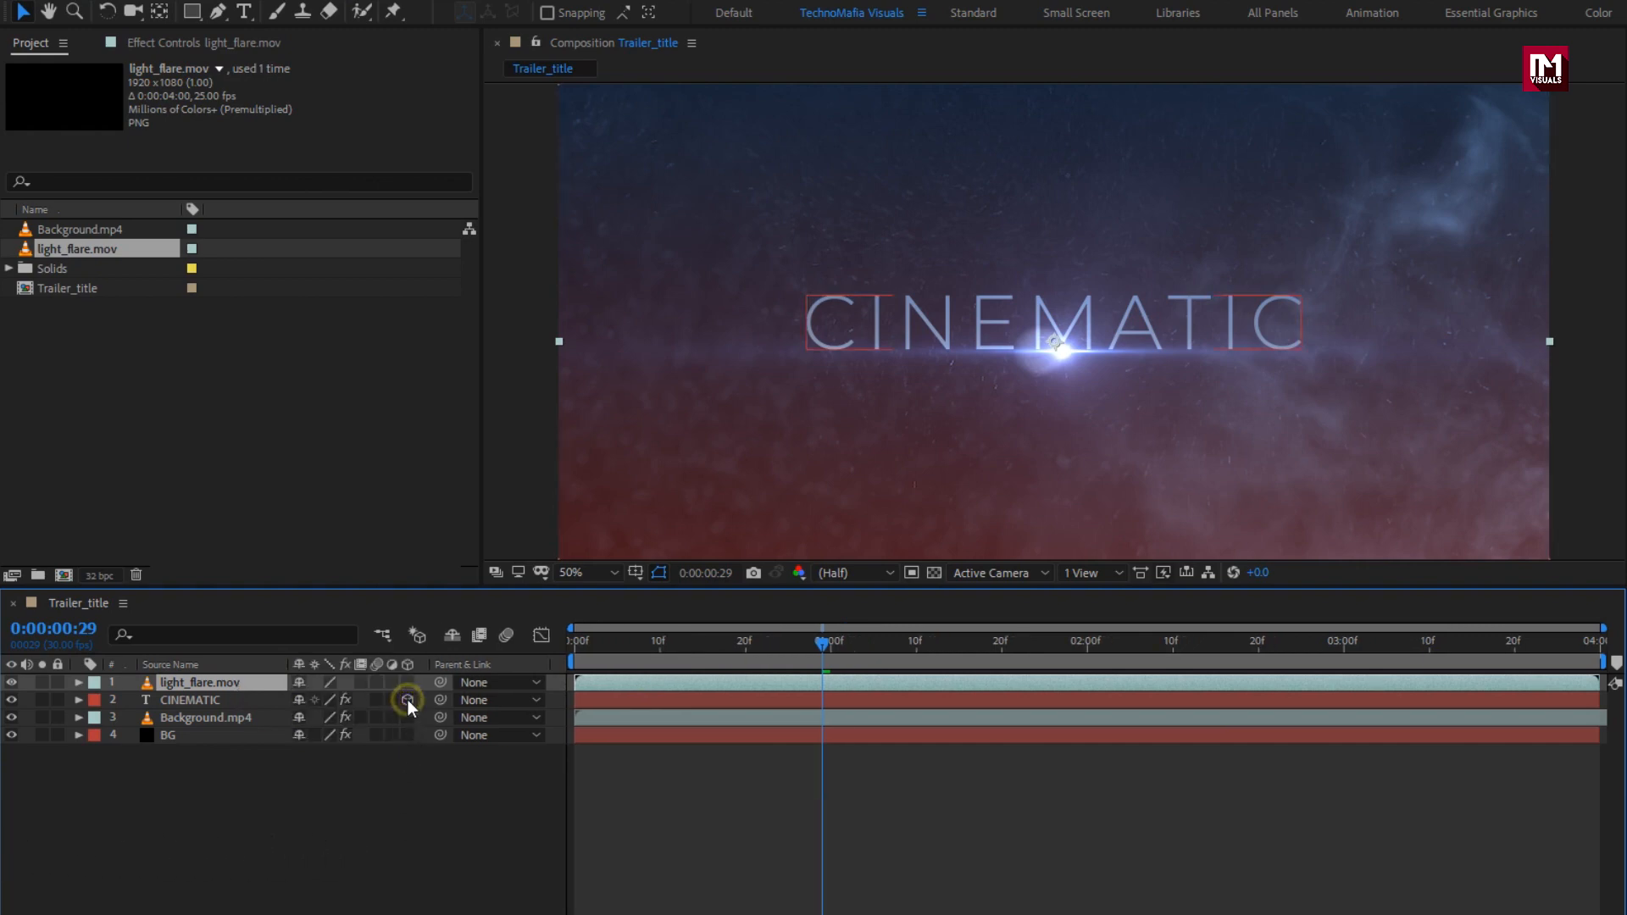
Step: Make light_flare.mov and CINEMATIC 3D layers and add Camera 1 with default settings
{"action": "left_click", "coordinate": [408, 683]}
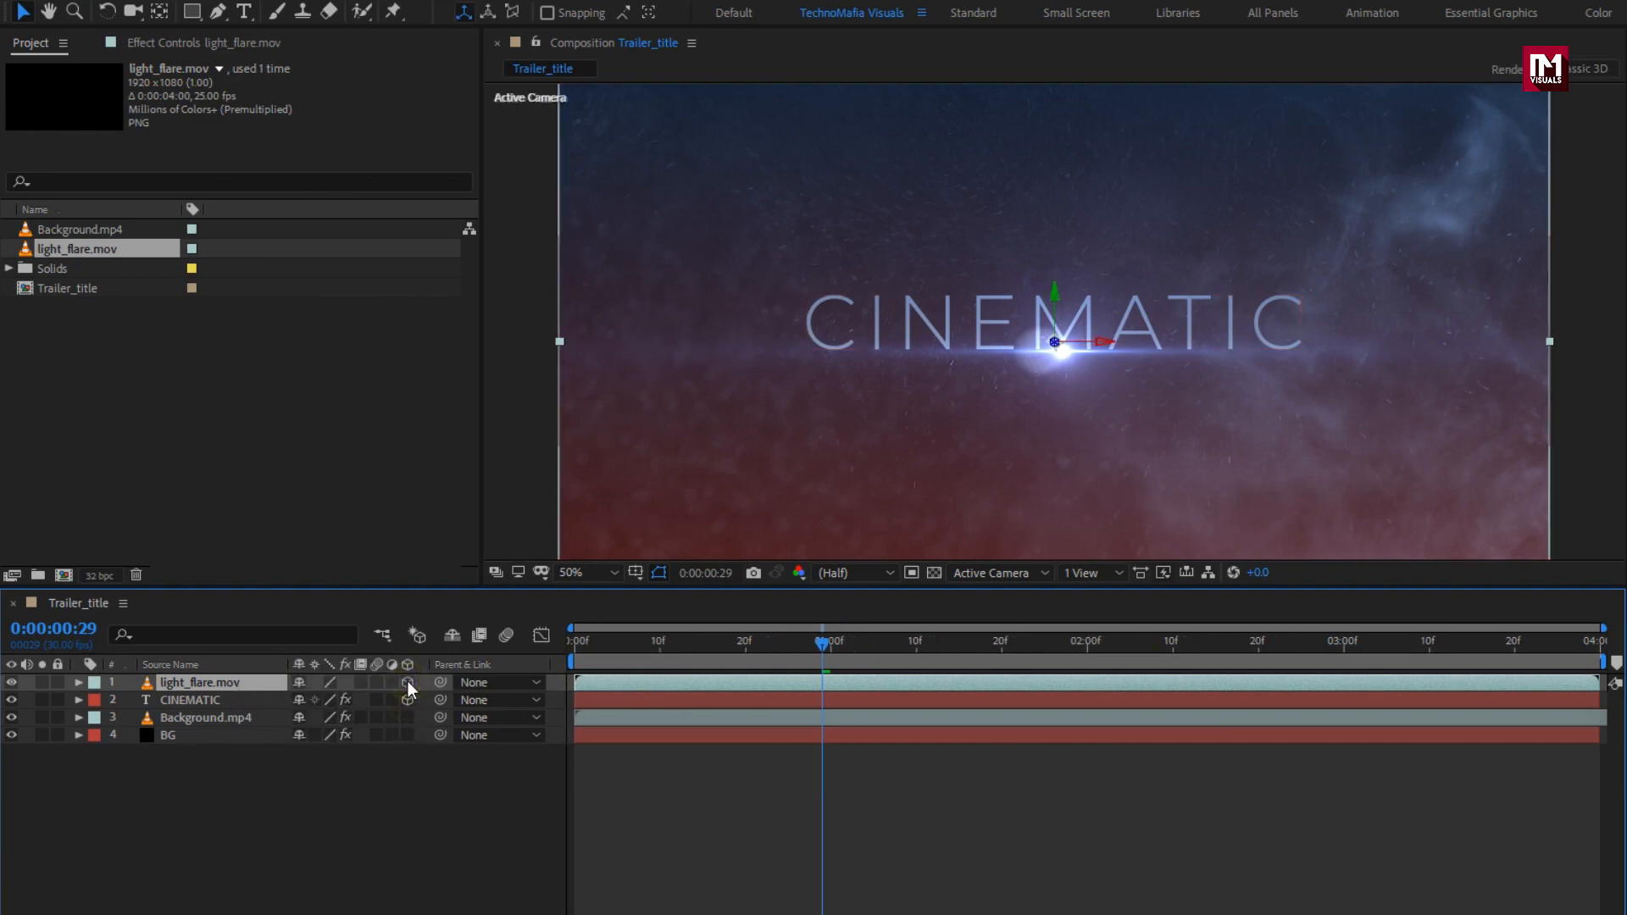
{"action": "left_click", "coordinate": [371, 701]}
{"action": "right_click", "coordinate": [359, 853]}
{"action": "mouse_move", "coordinate": [409, 627]}
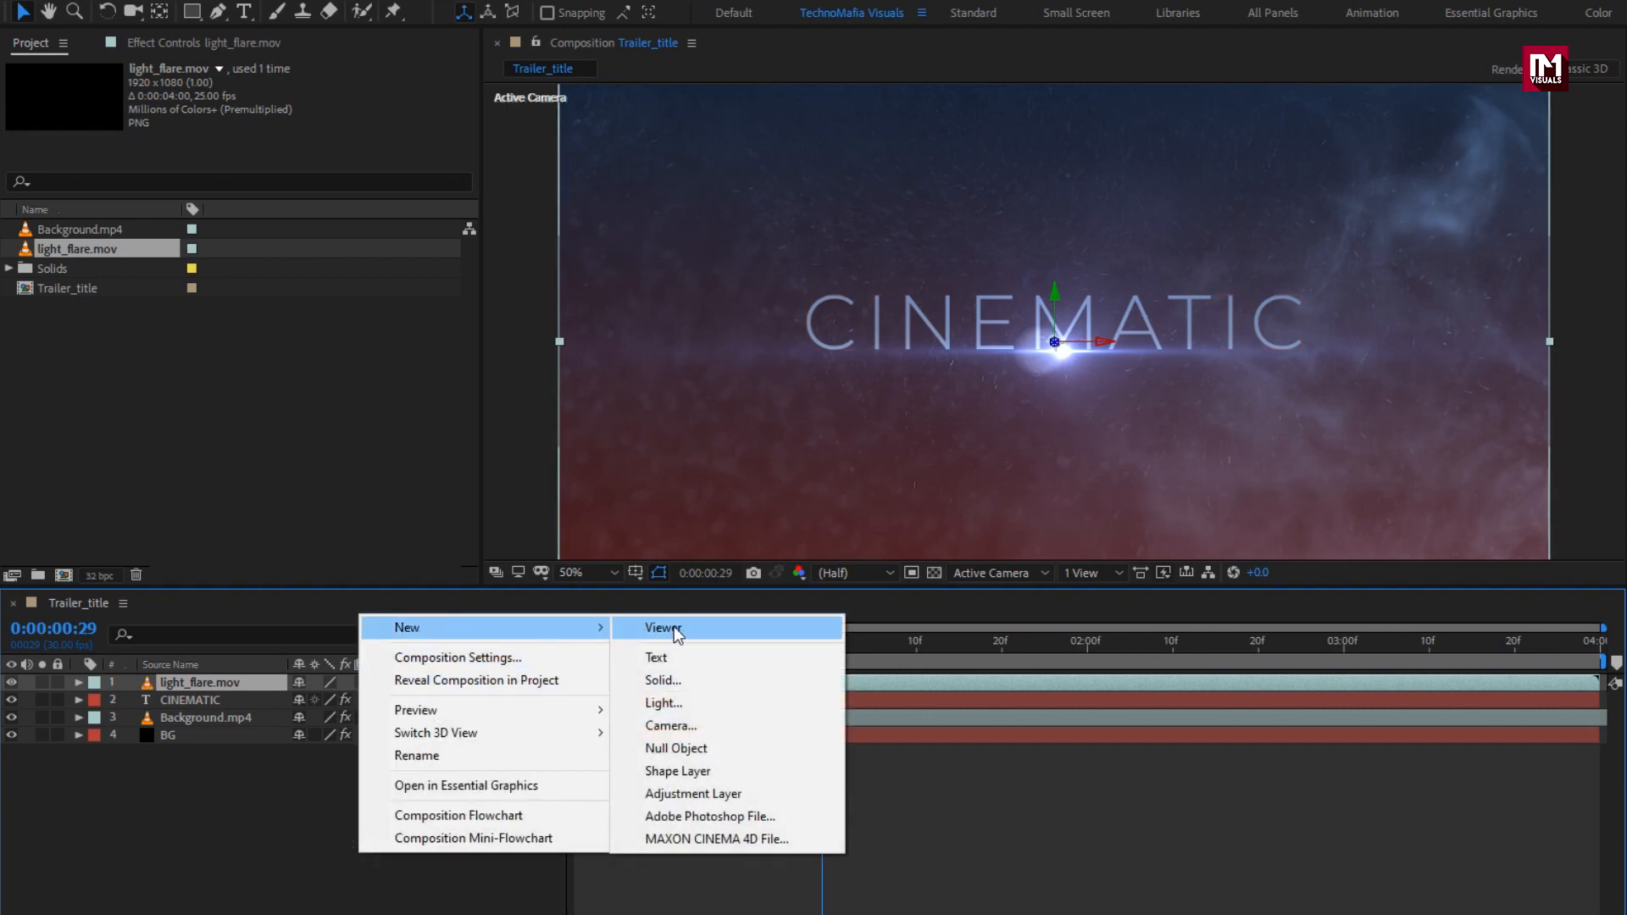
{"action": "left_click", "coordinate": [736, 727]}
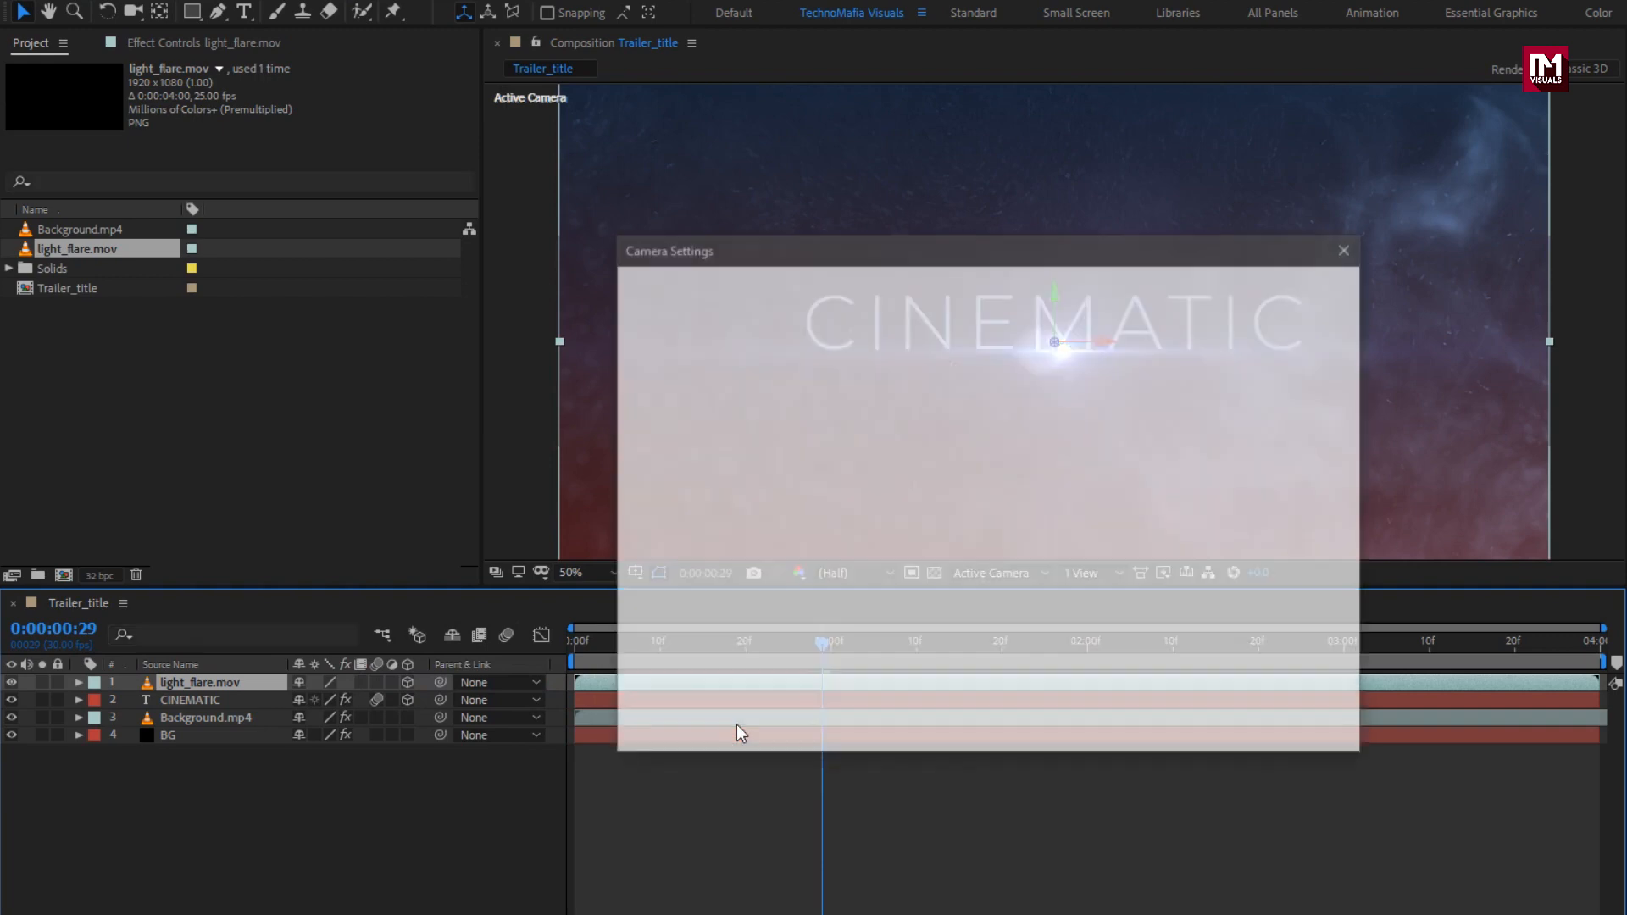
{"action": "left_click", "coordinate": [1173, 731]}
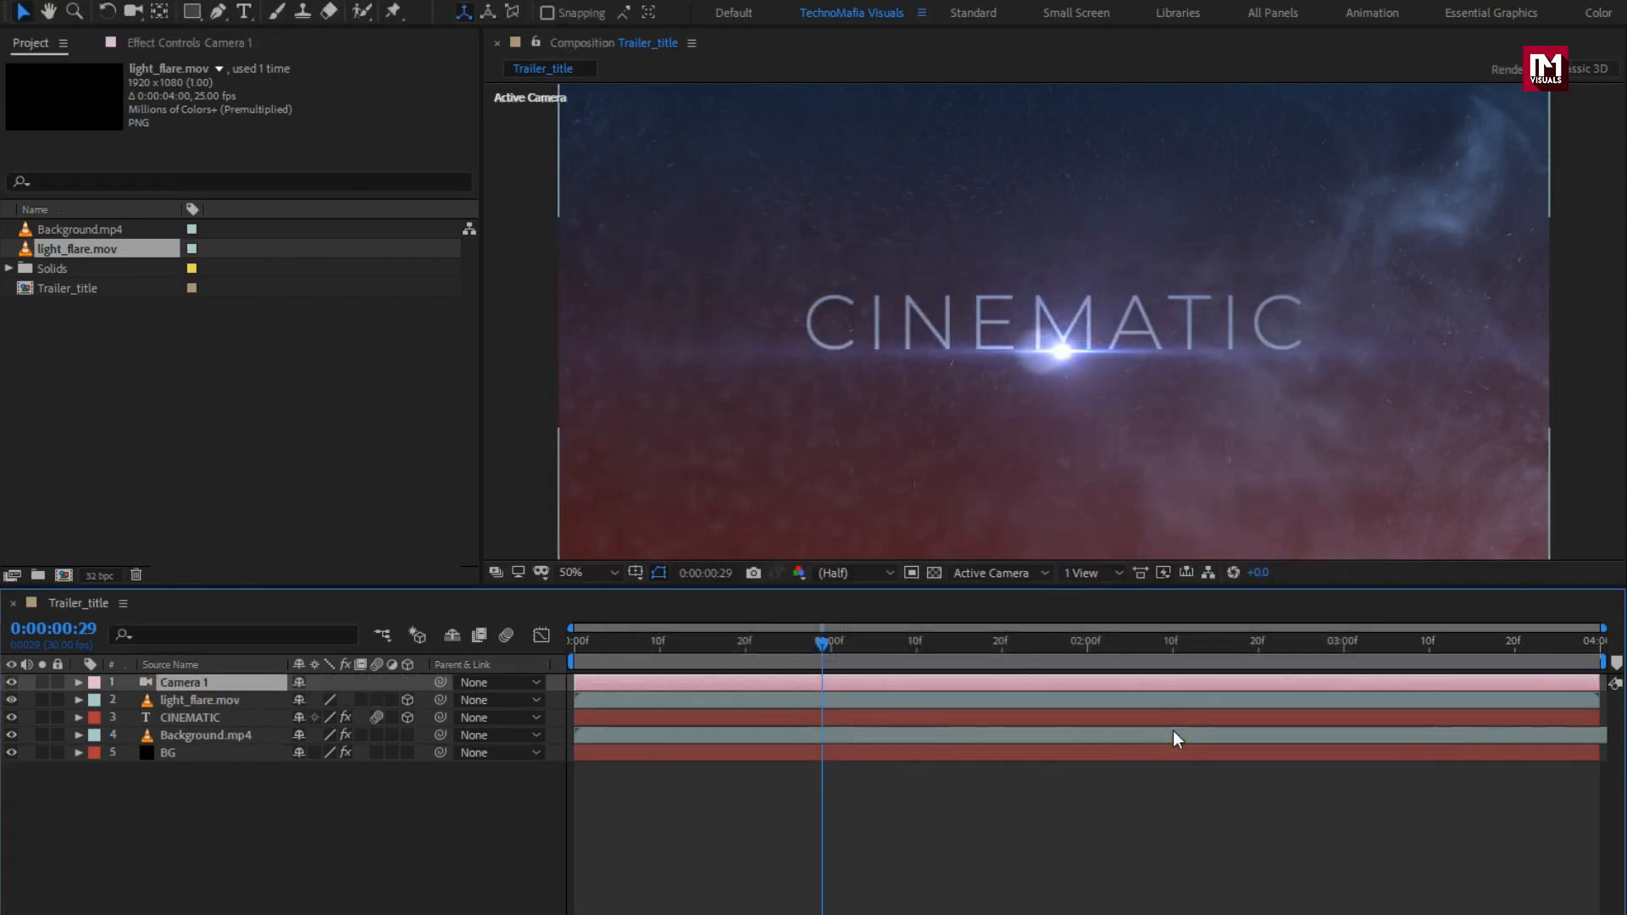
Step: Add Null 1, parent Camera 1 to it, and show Null 1's Position
{"action": "right_click", "coordinate": [276, 844]}
{"action": "mouse_move", "coordinate": [334, 618]}
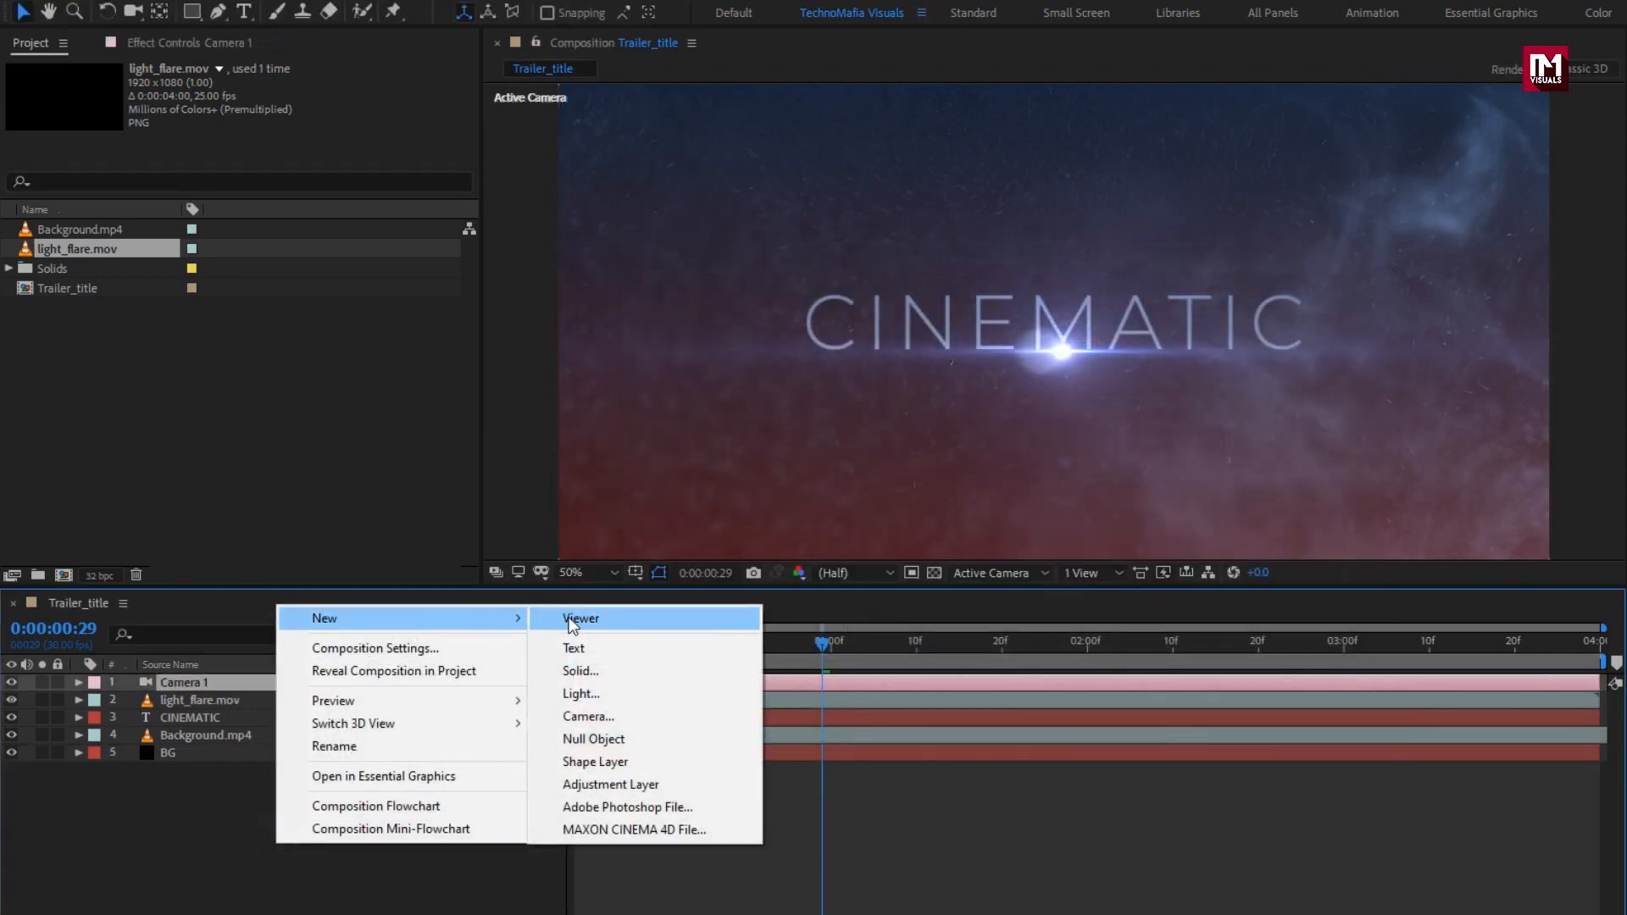
{"action": "left_click", "coordinate": [600, 740]}
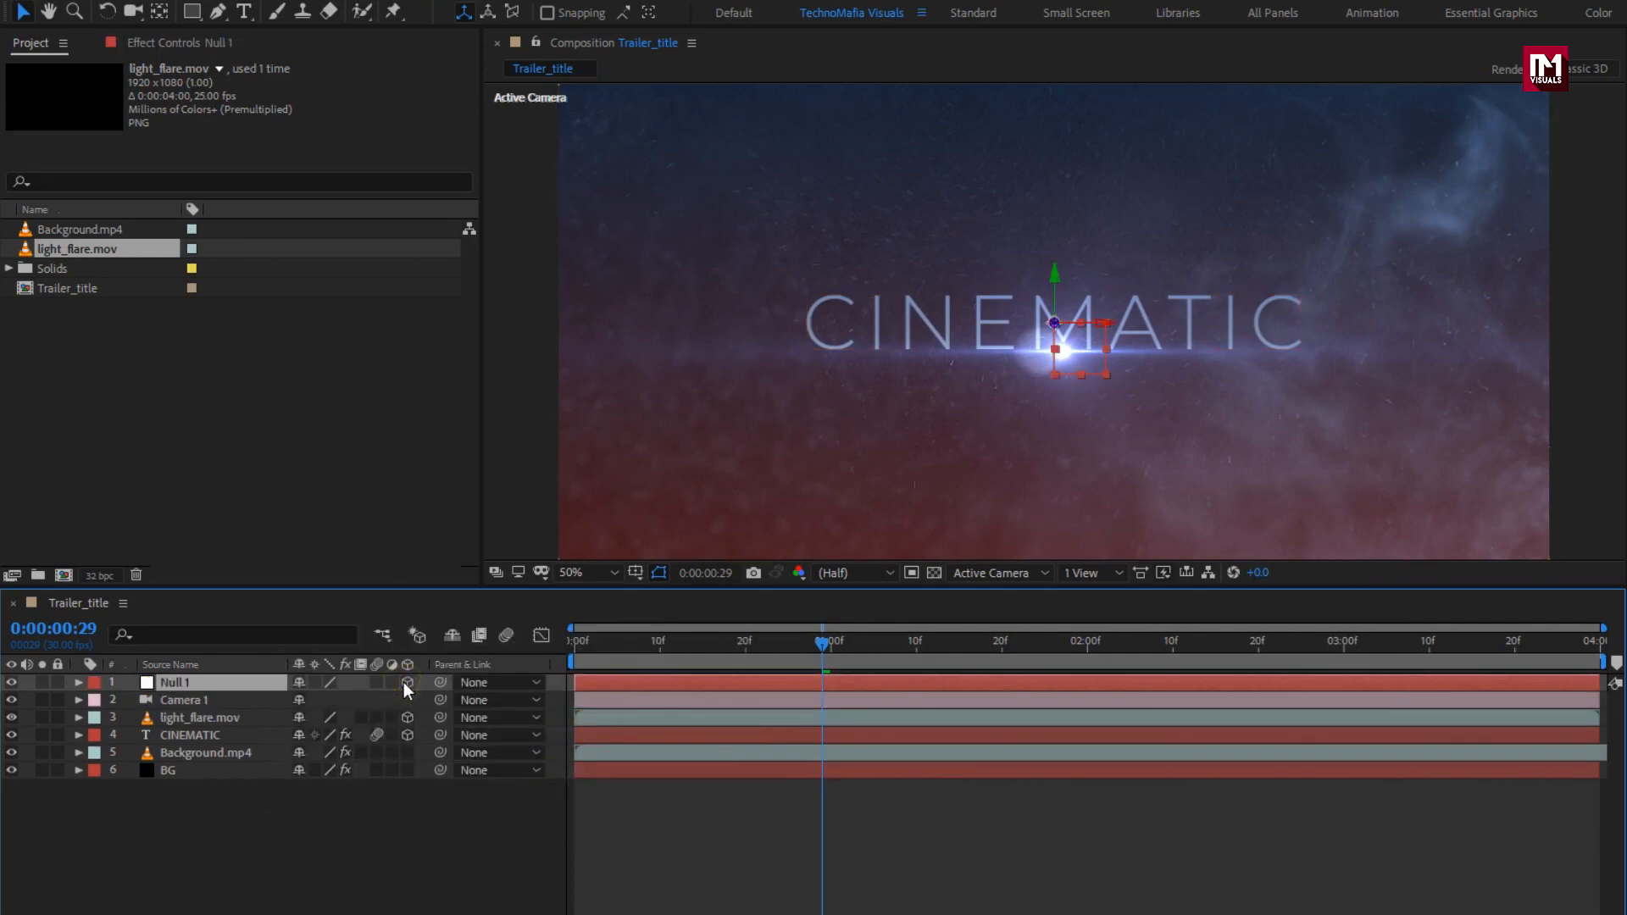
{"action": "left_click", "coordinate": [241, 704]}
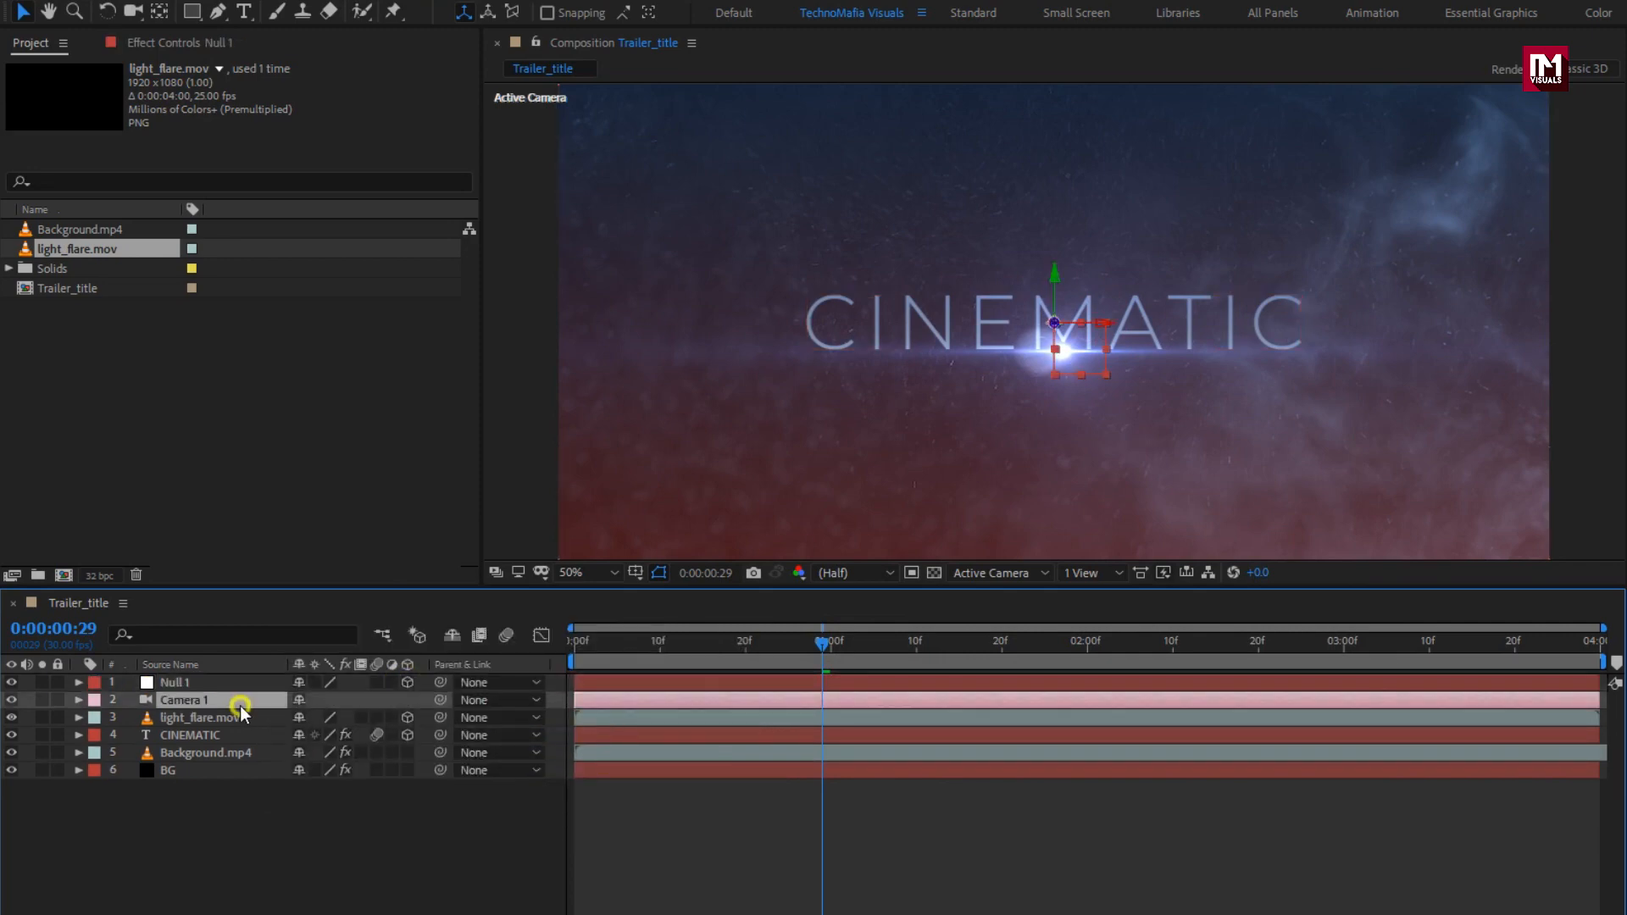
{"action": "left_click", "coordinate": [508, 700]}
{"action": "left_click", "coordinate": [557, 751]}
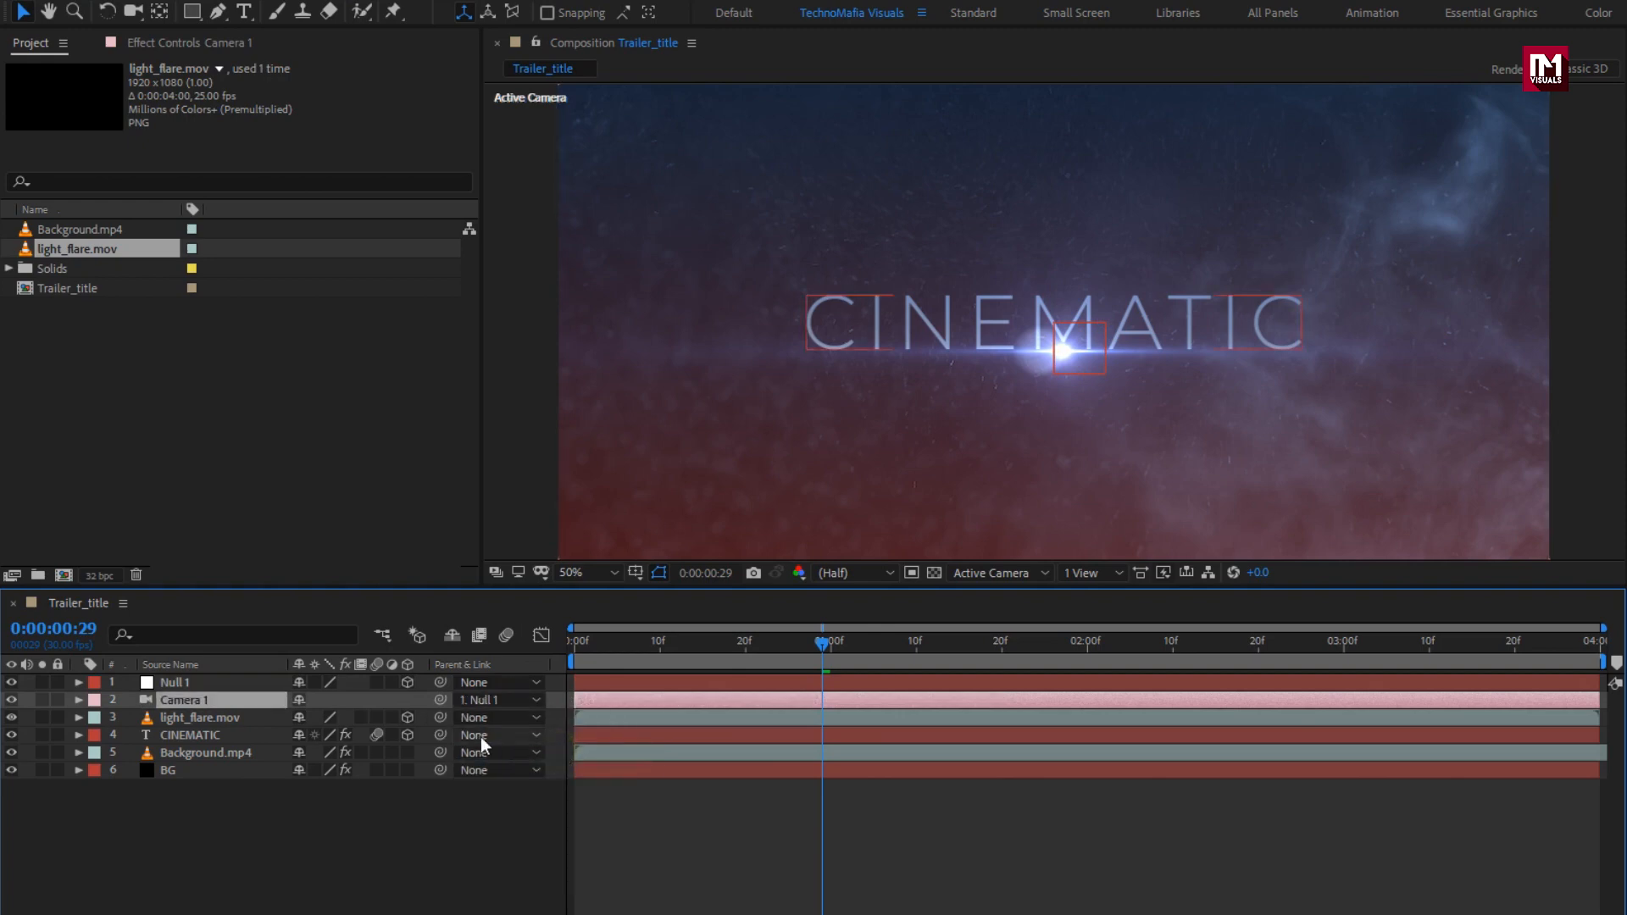
{"action": "left_click", "coordinate": [236, 683]}
{"action": "key", "text": "p"}
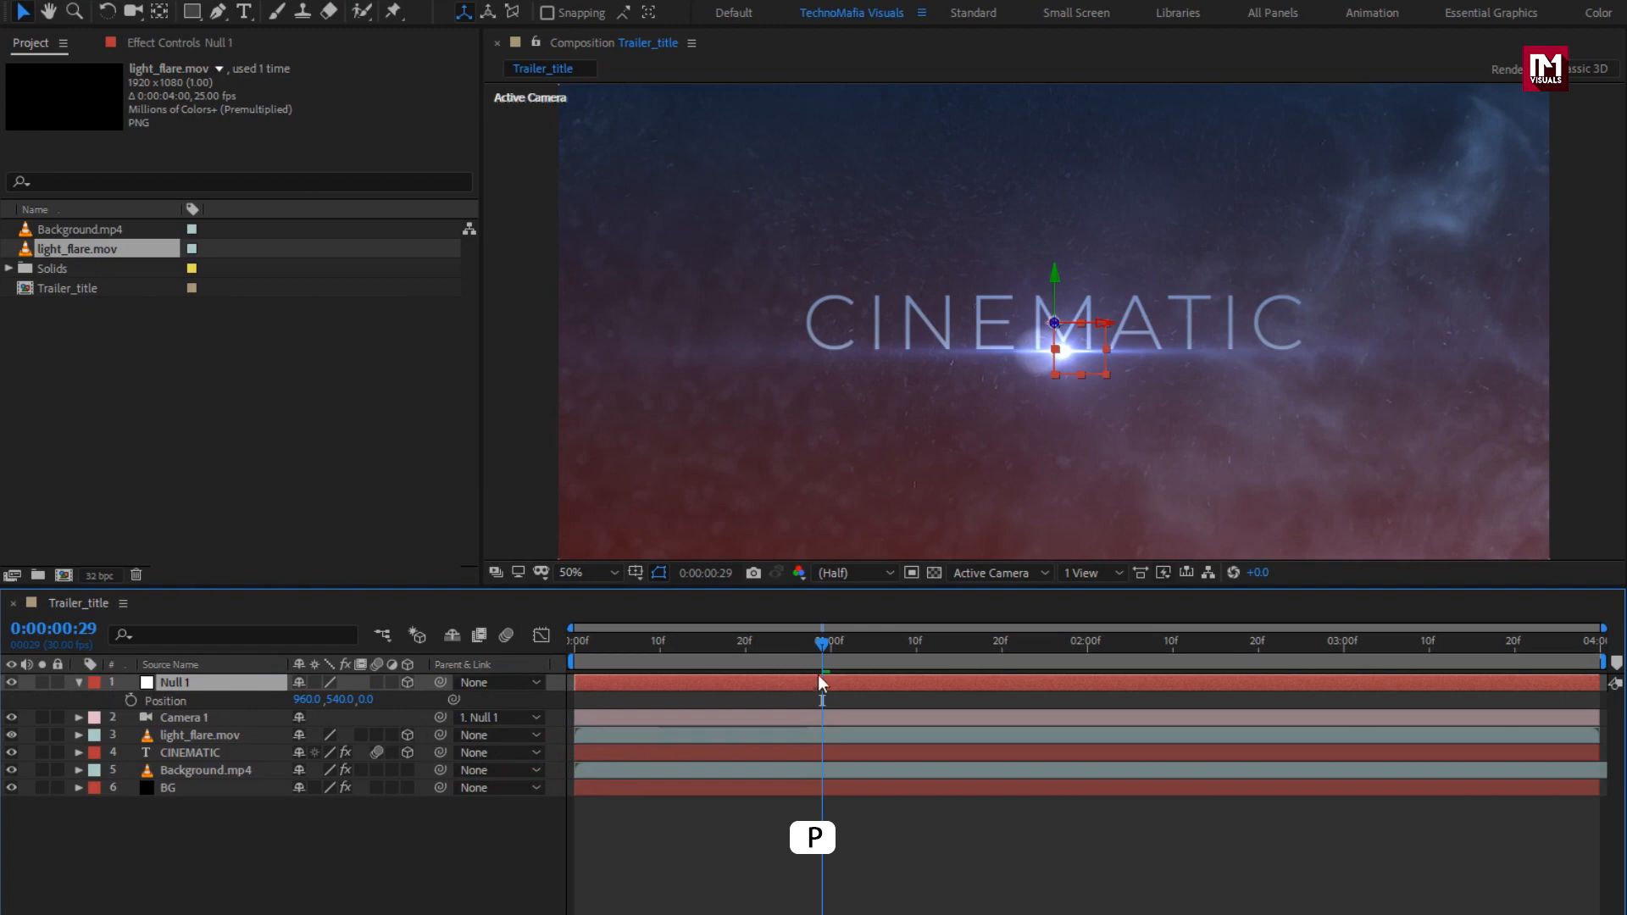
Step: Keyframe Null 1's Position at 1:00 and set Position Z to about 2732 at 0:00
{"action": "left_click", "coordinate": [831, 649]}
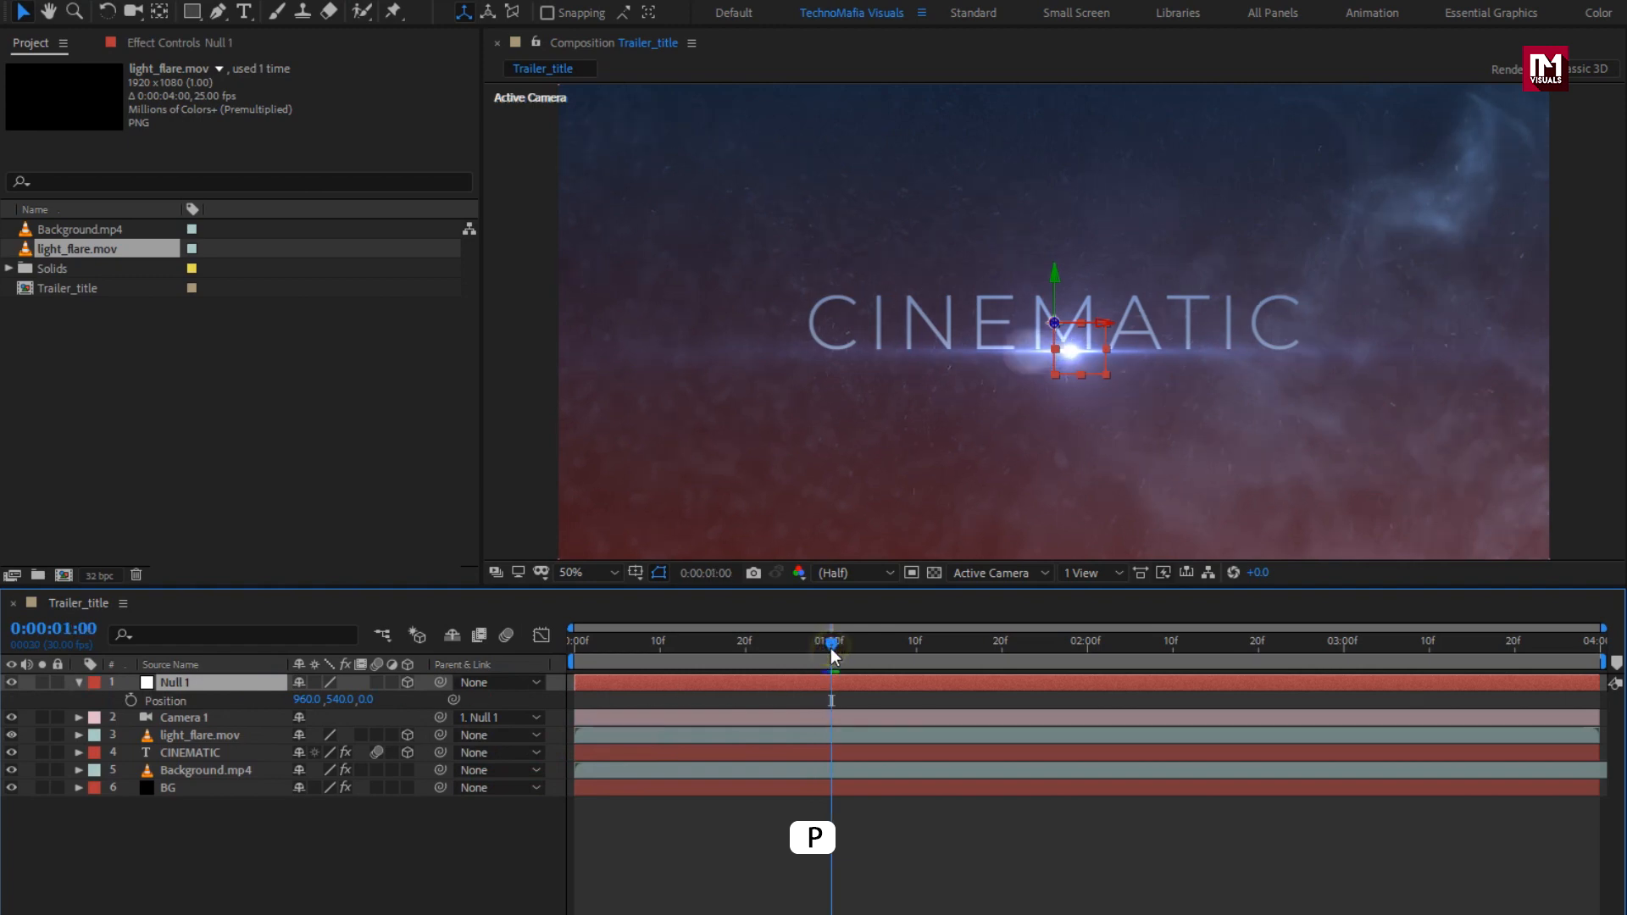
{"action": "left_click", "coordinate": [133, 701]}
{"action": "left_click", "coordinate": [572, 647]}
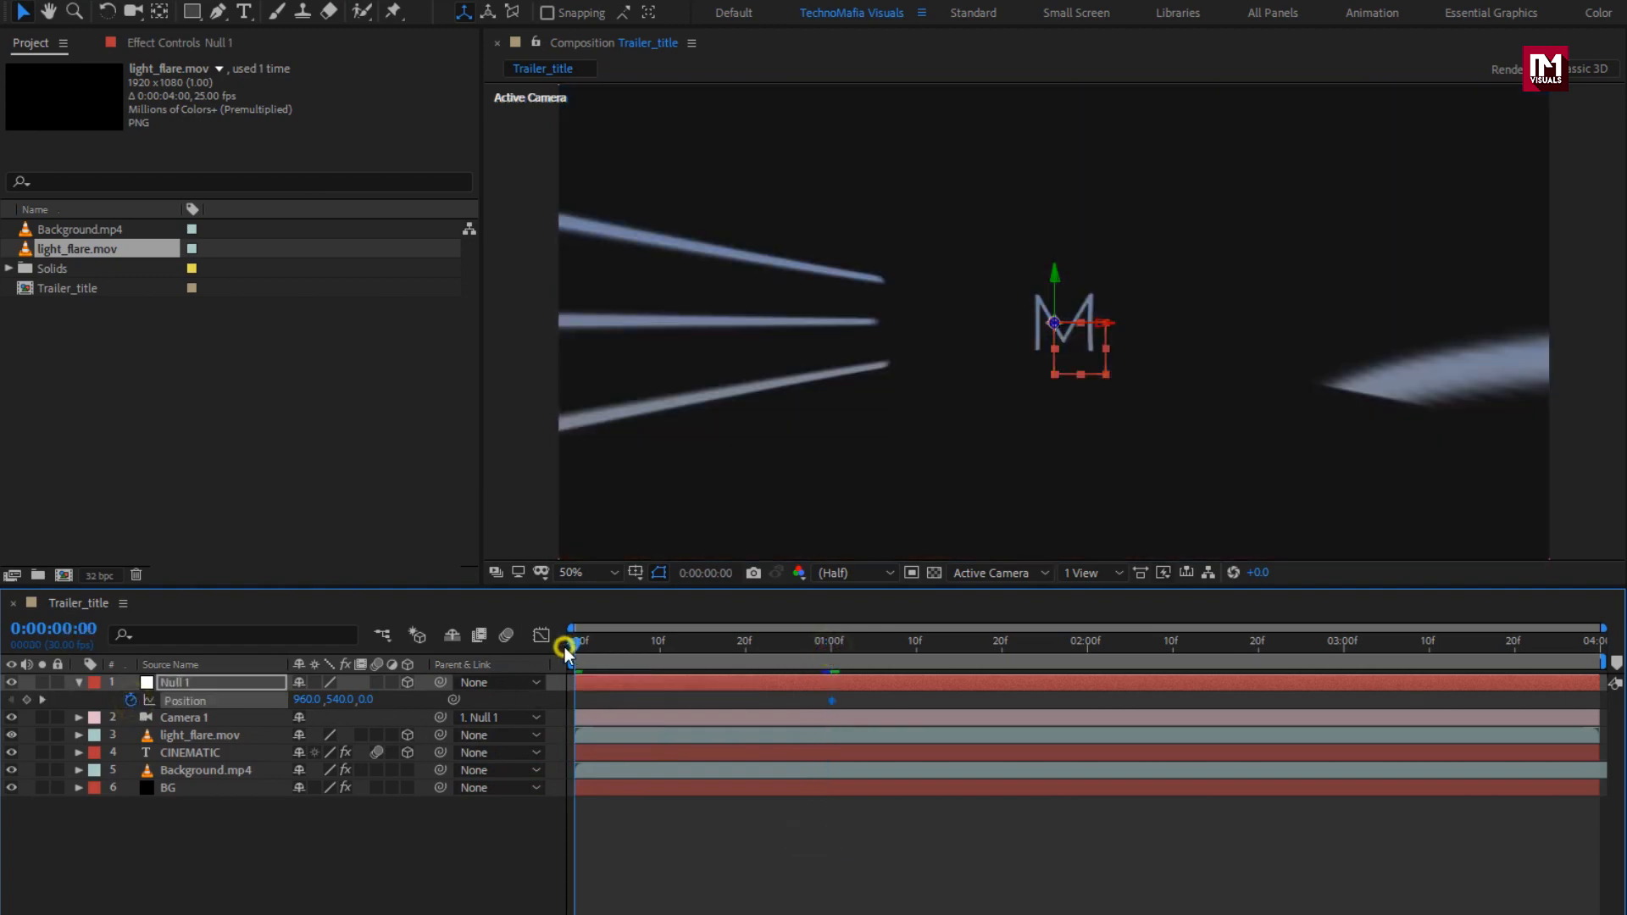
{"action": "left_click_drag", "start_coordinate": [374, 707], "coordinate": [1280, 631]}
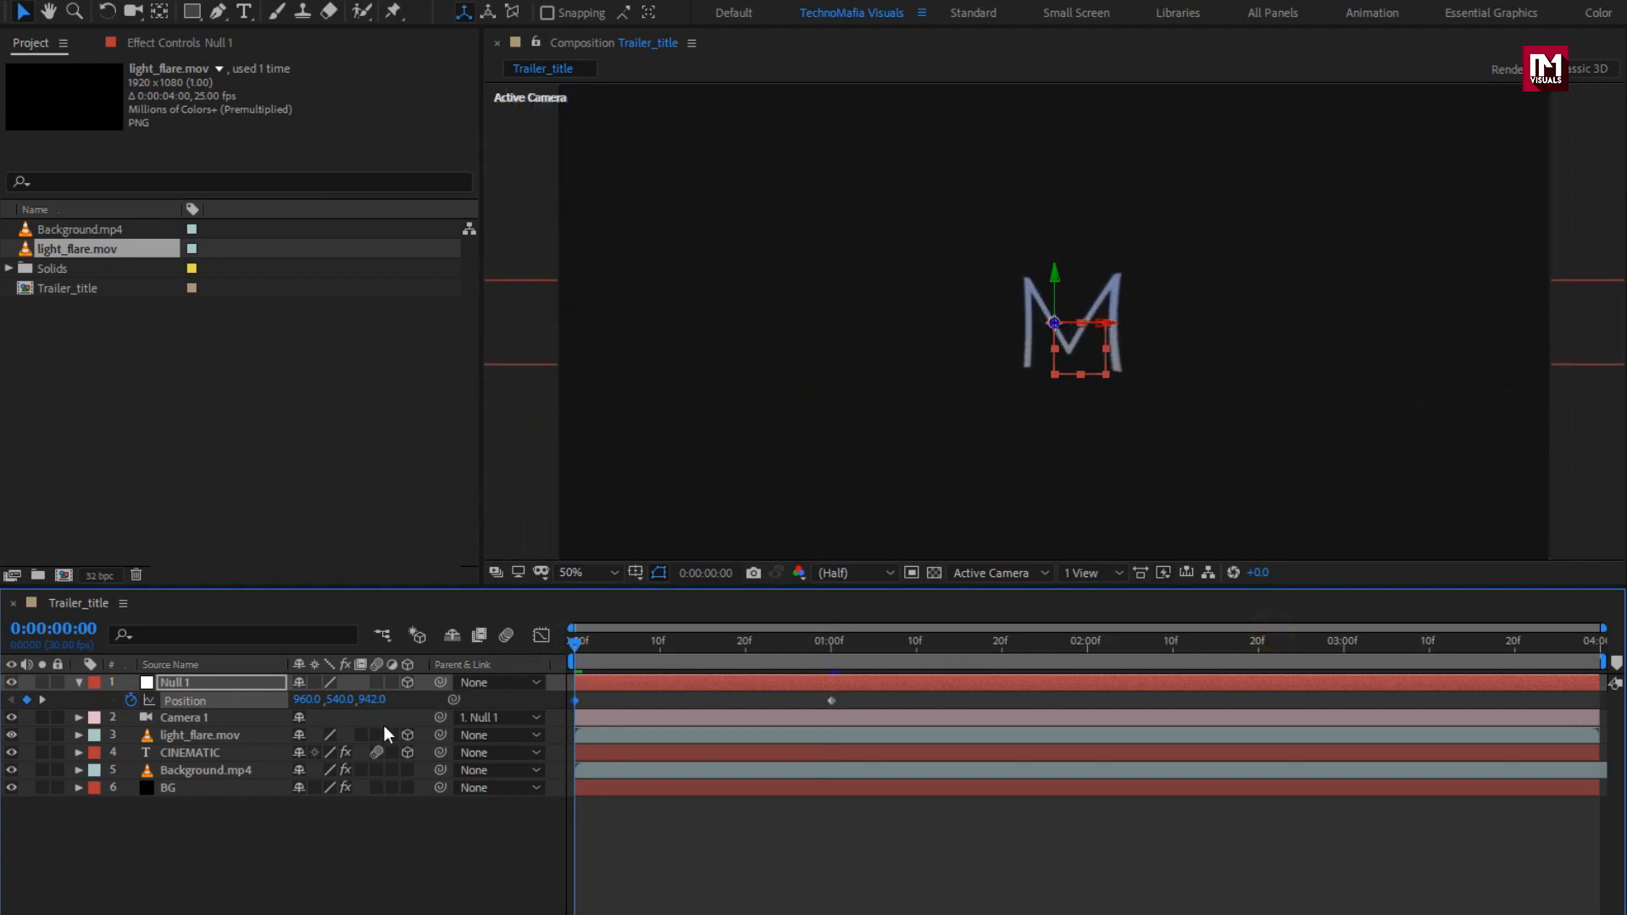
{"action": "left_click_drag", "start_coordinate": [371, 708], "coordinate": [1368, 674]}
{"action": "left_click_drag", "start_coordinate": [378, 701], "coordinate": [1193, 701]}
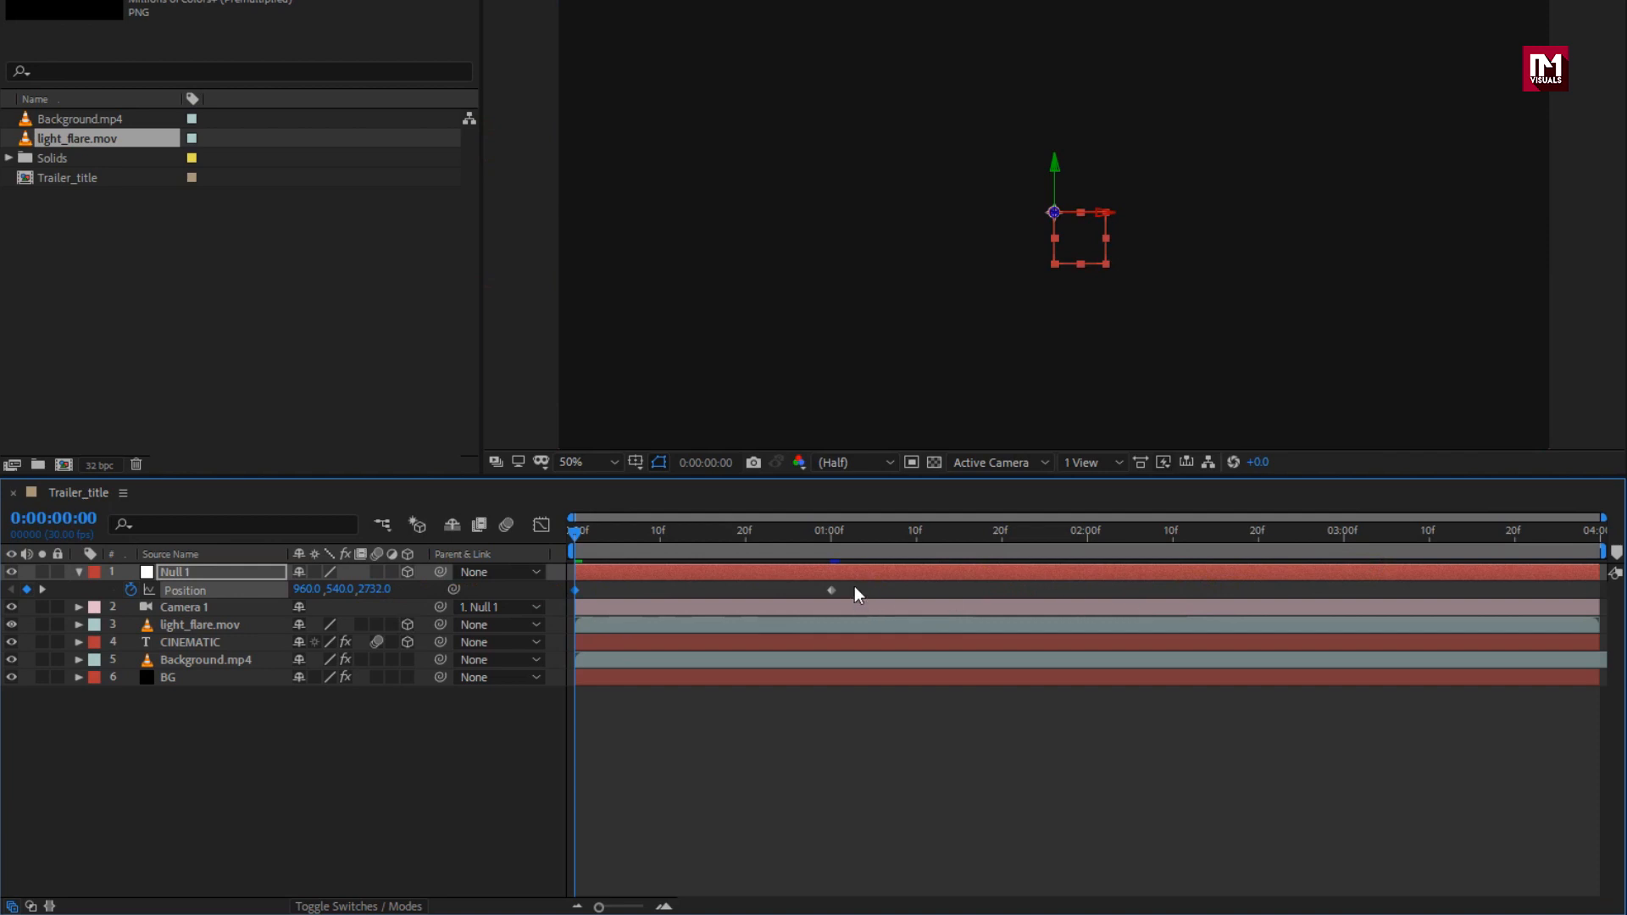
Step: Apply Easy Ease to both Position keyframes and reshape the speed graph for a fast start, slow finish
{"action": "left_click_drag", "start_coordinate": [855, 586], "coordinate": [553, 611]}
{"action": "right_click", "coordinate": [574, 588]}
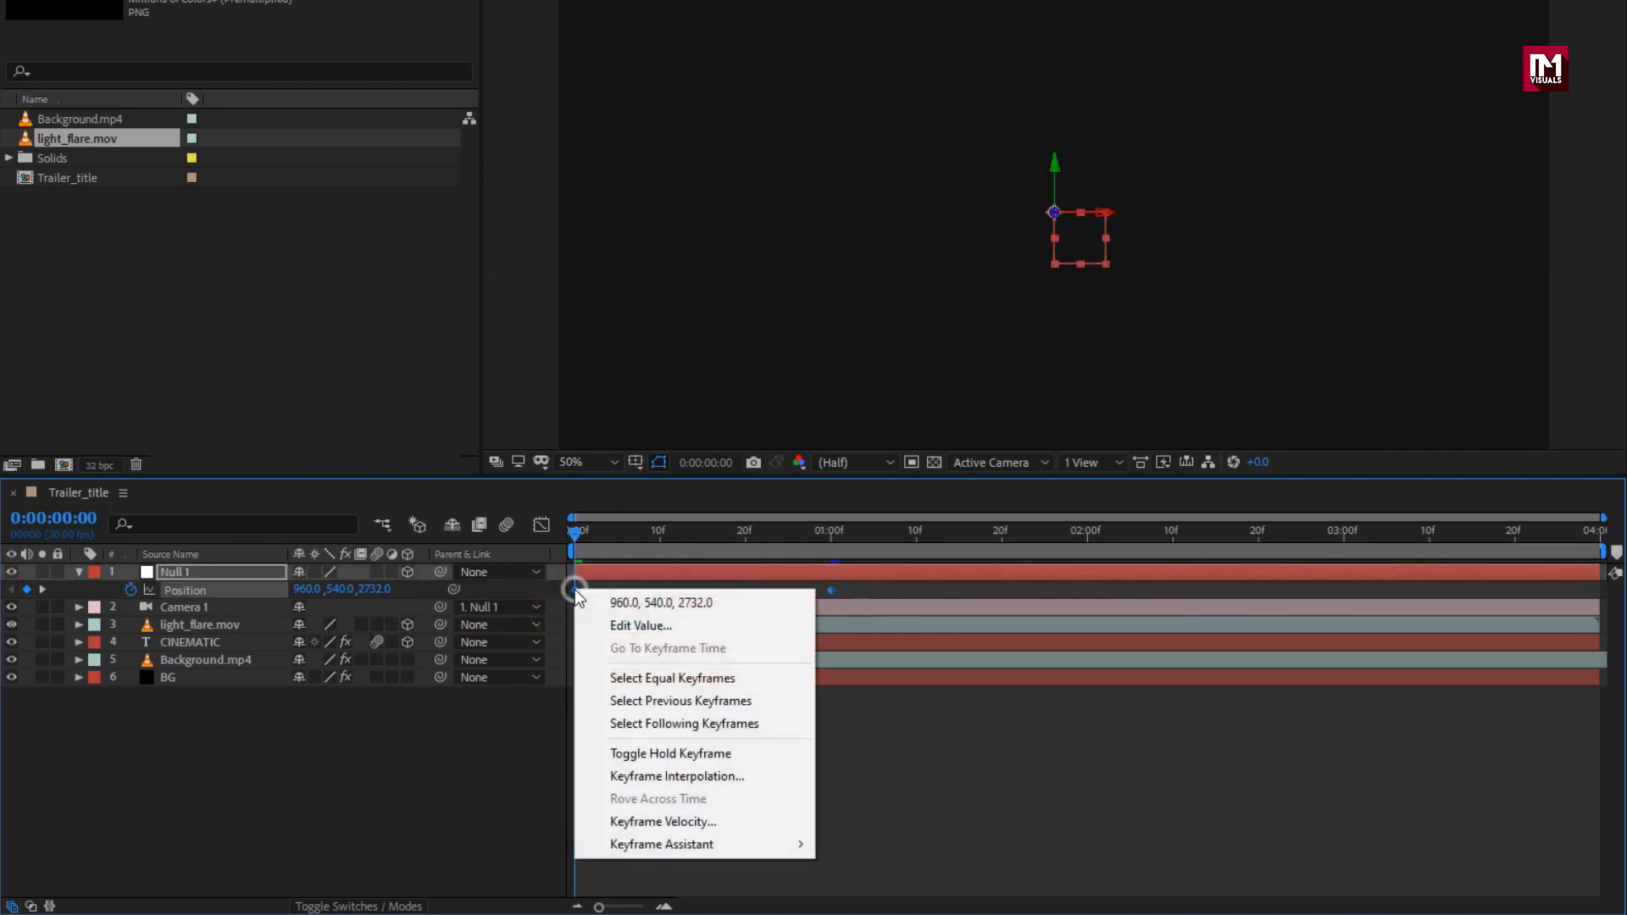
{"action": "mouse_move", "coordinate": [803, 842]}
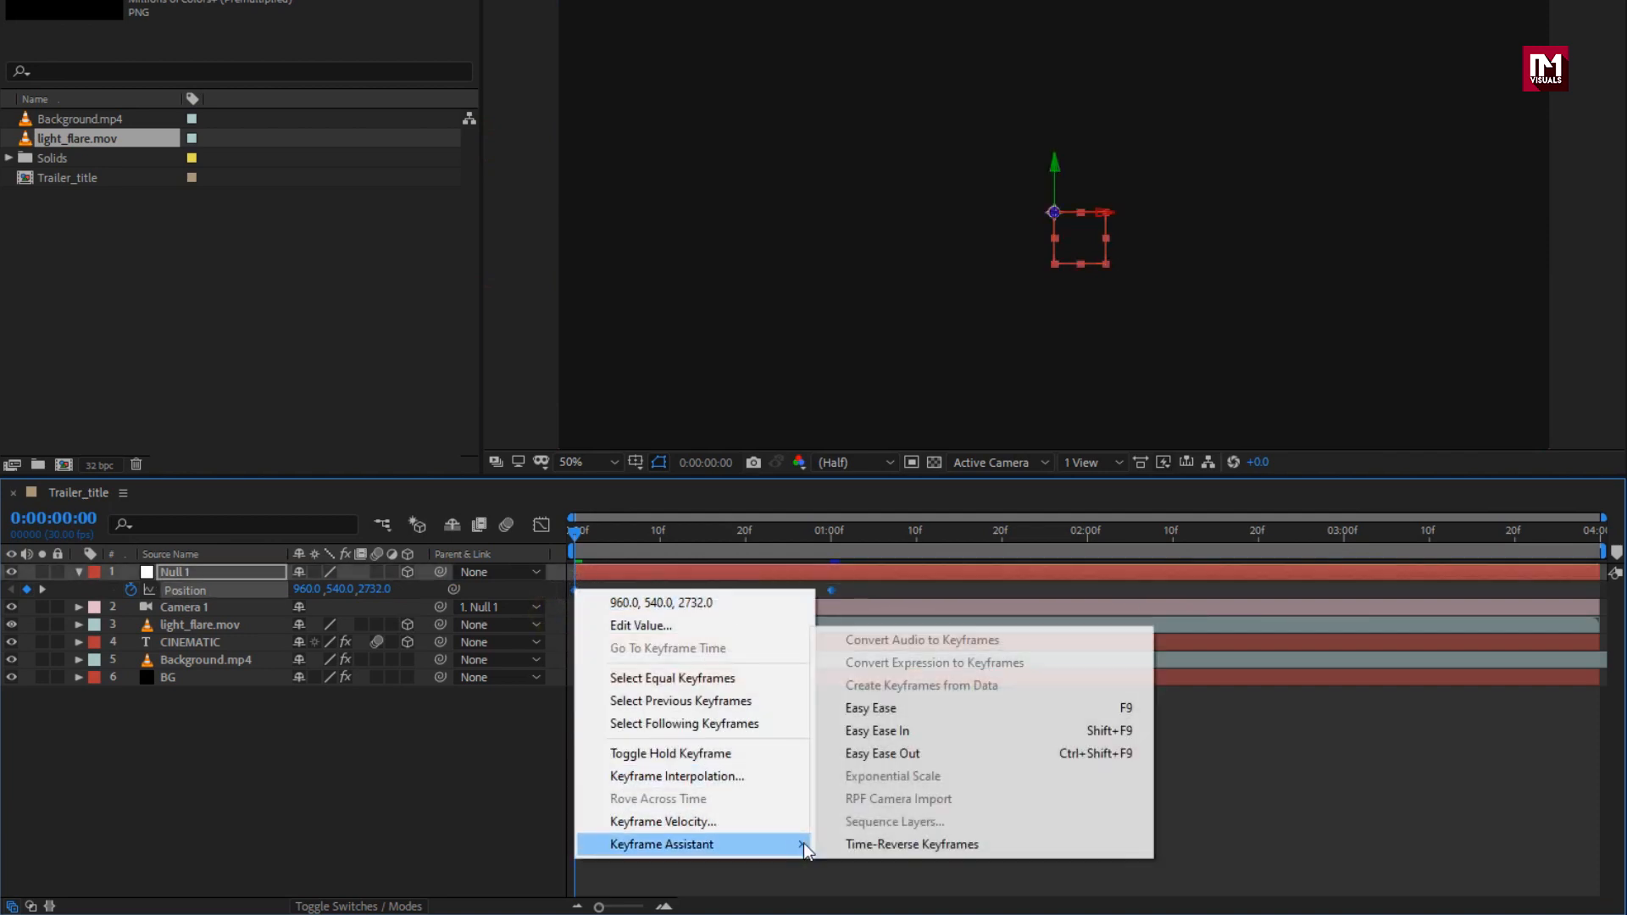
{"action": "left_click", "coordinate": [871, 709]}
{"action": "left_click", "coordinate": [541, 525]}
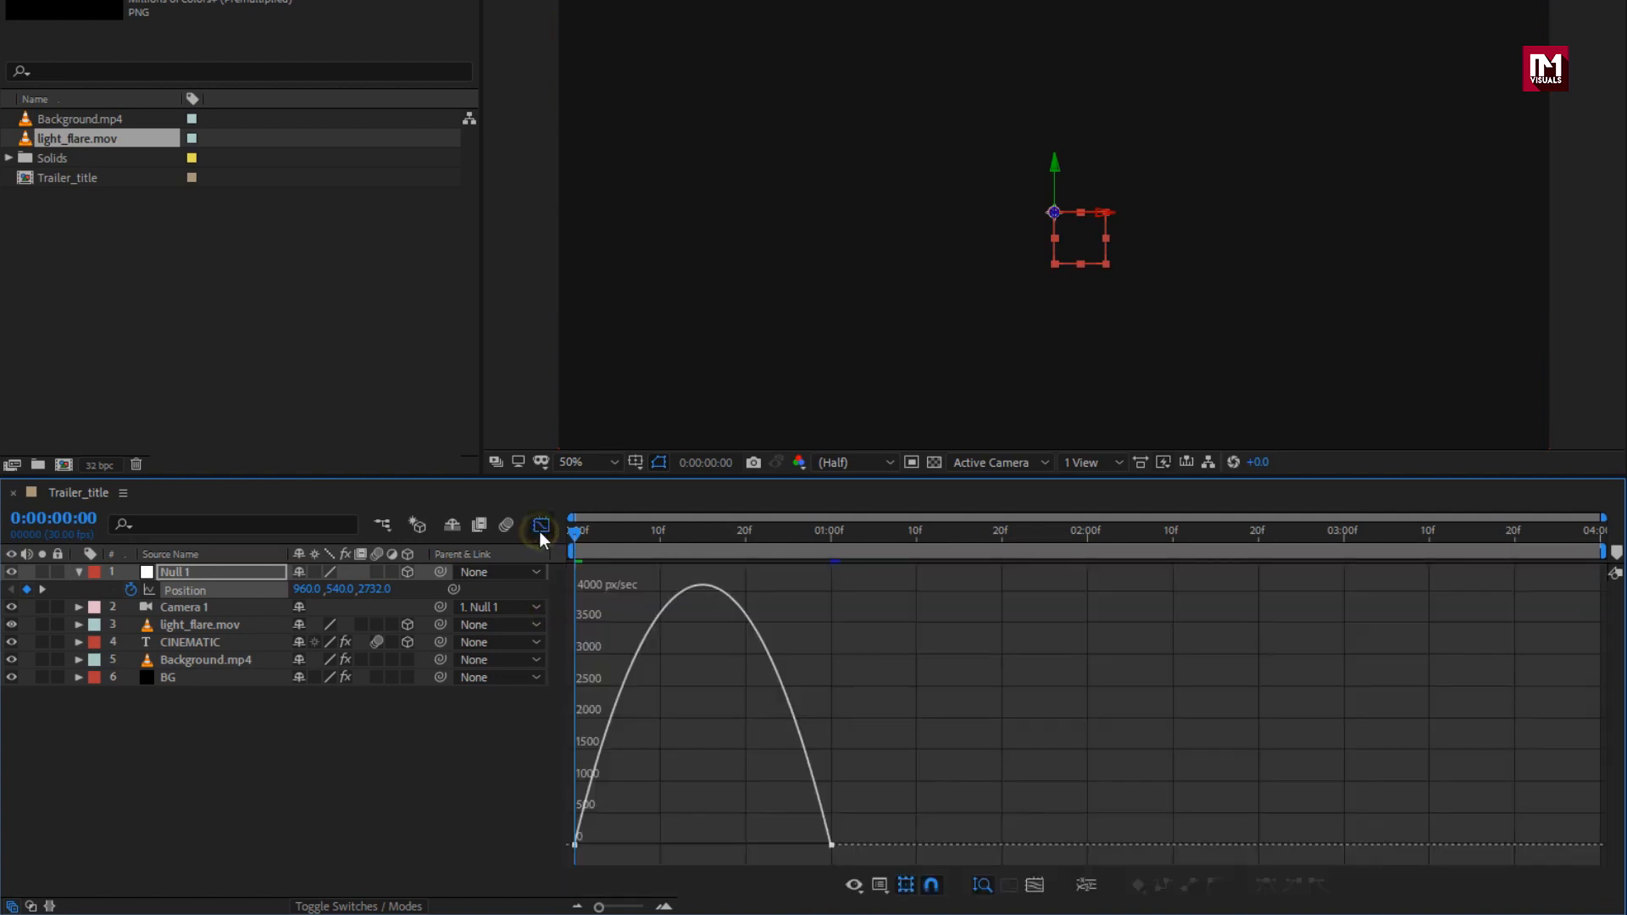
{"action": "left_click", "coordinate": [830, 844]}
{"action": "left_click_drag", "start_coordinate": [788, 845], "coordinate": [577, 847]}
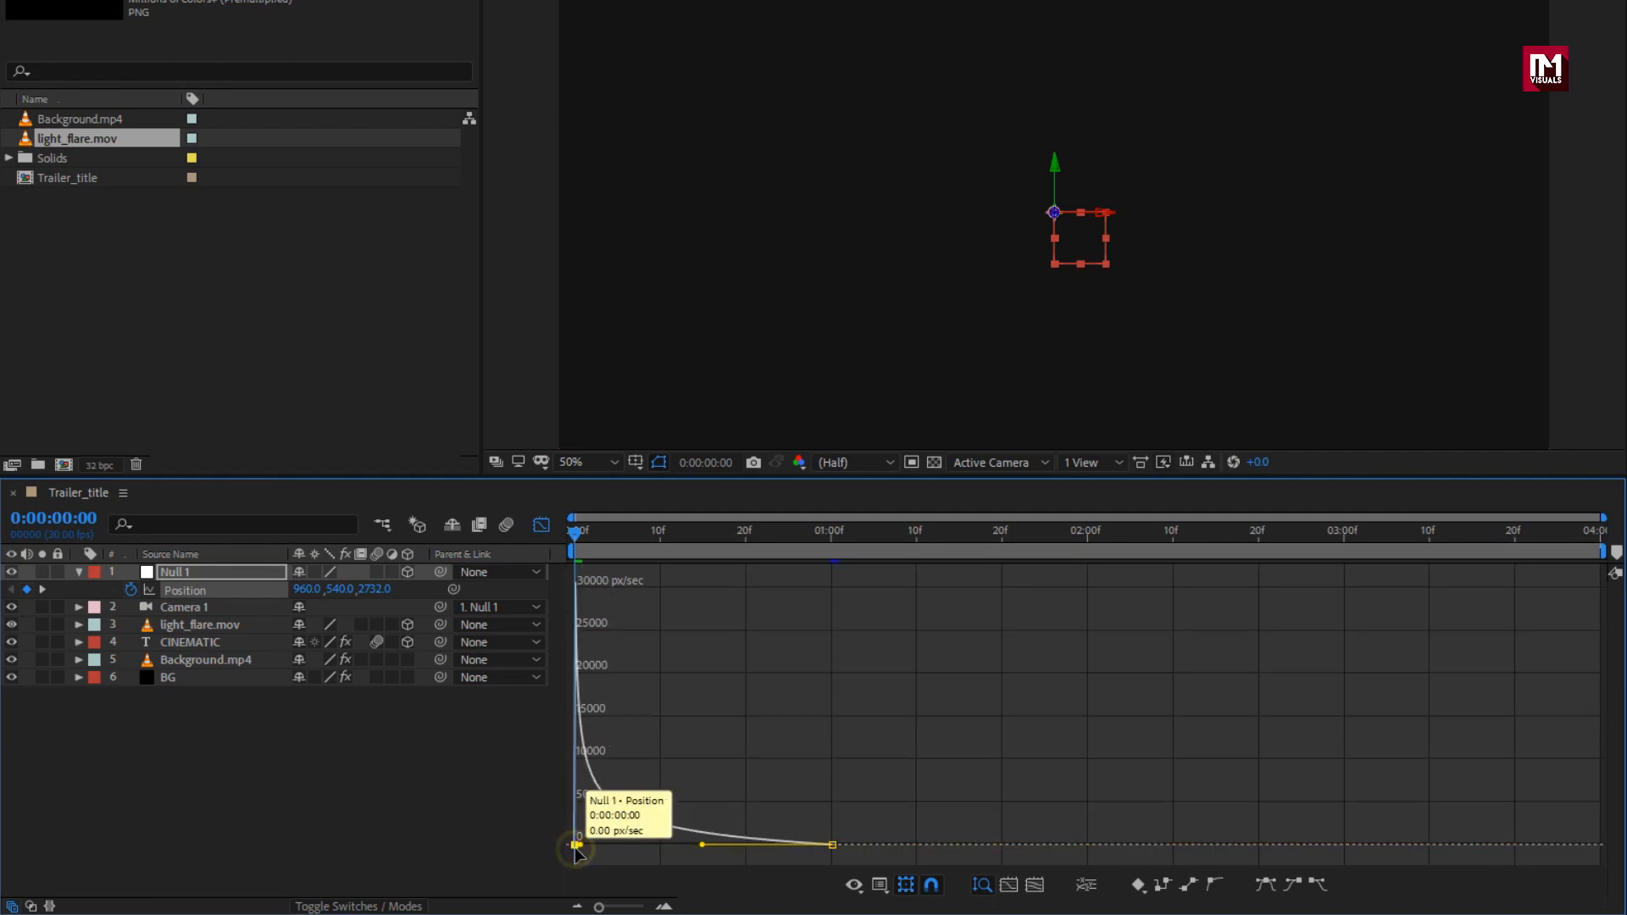
{"action": "left_click", "coordinate": [541, 526]}
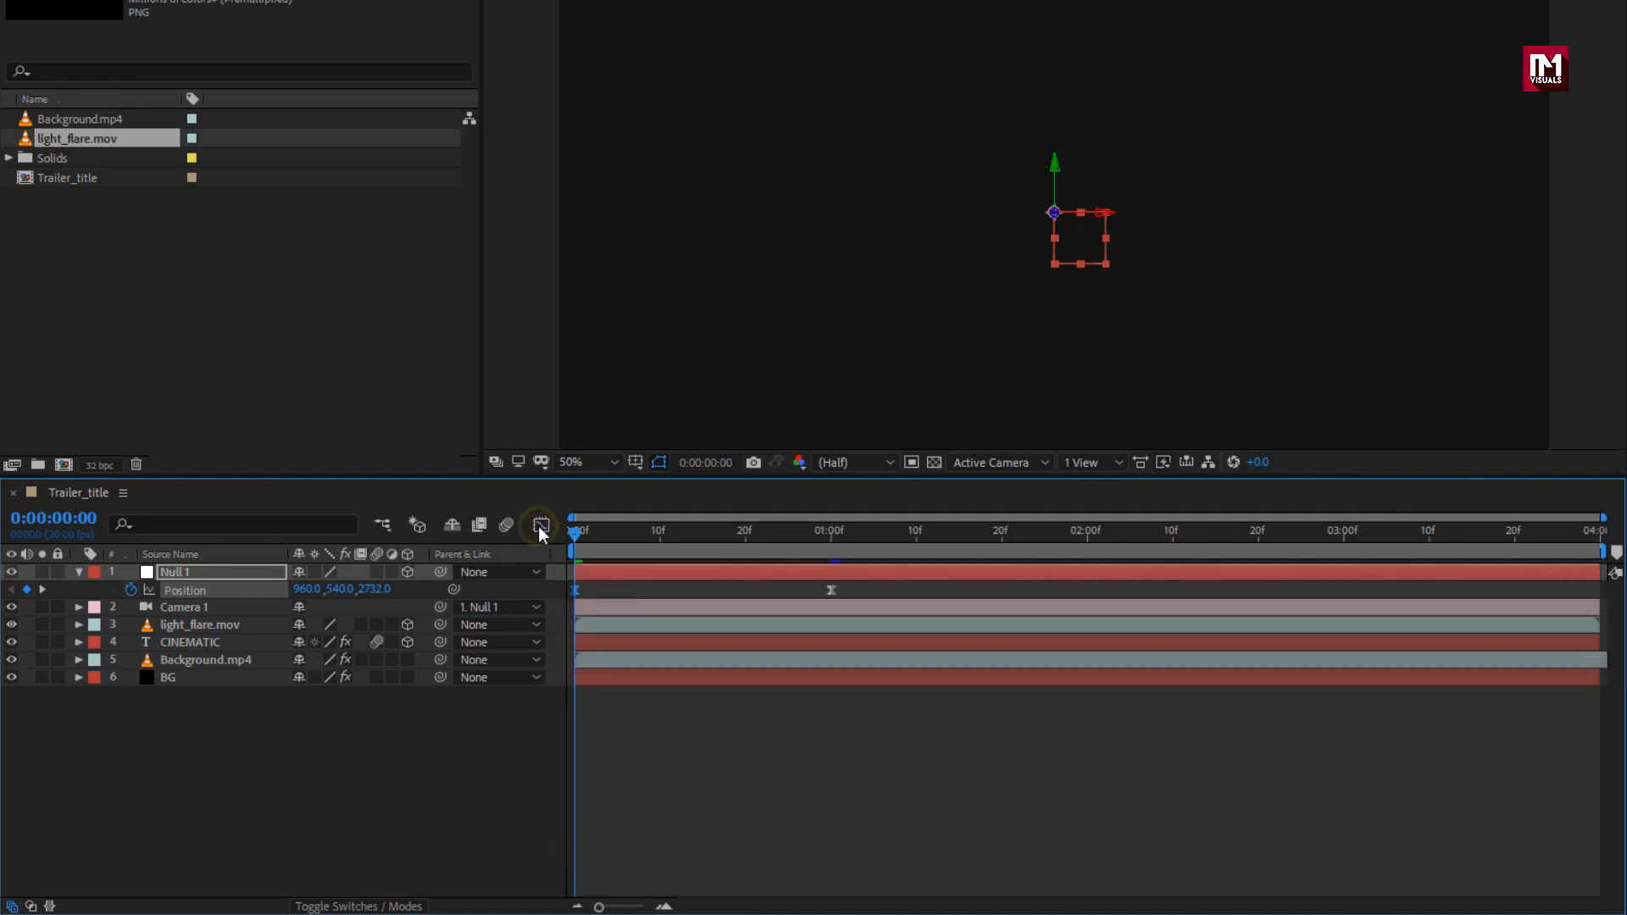
{"action": "left_click", "coordinate": [79, 572]}
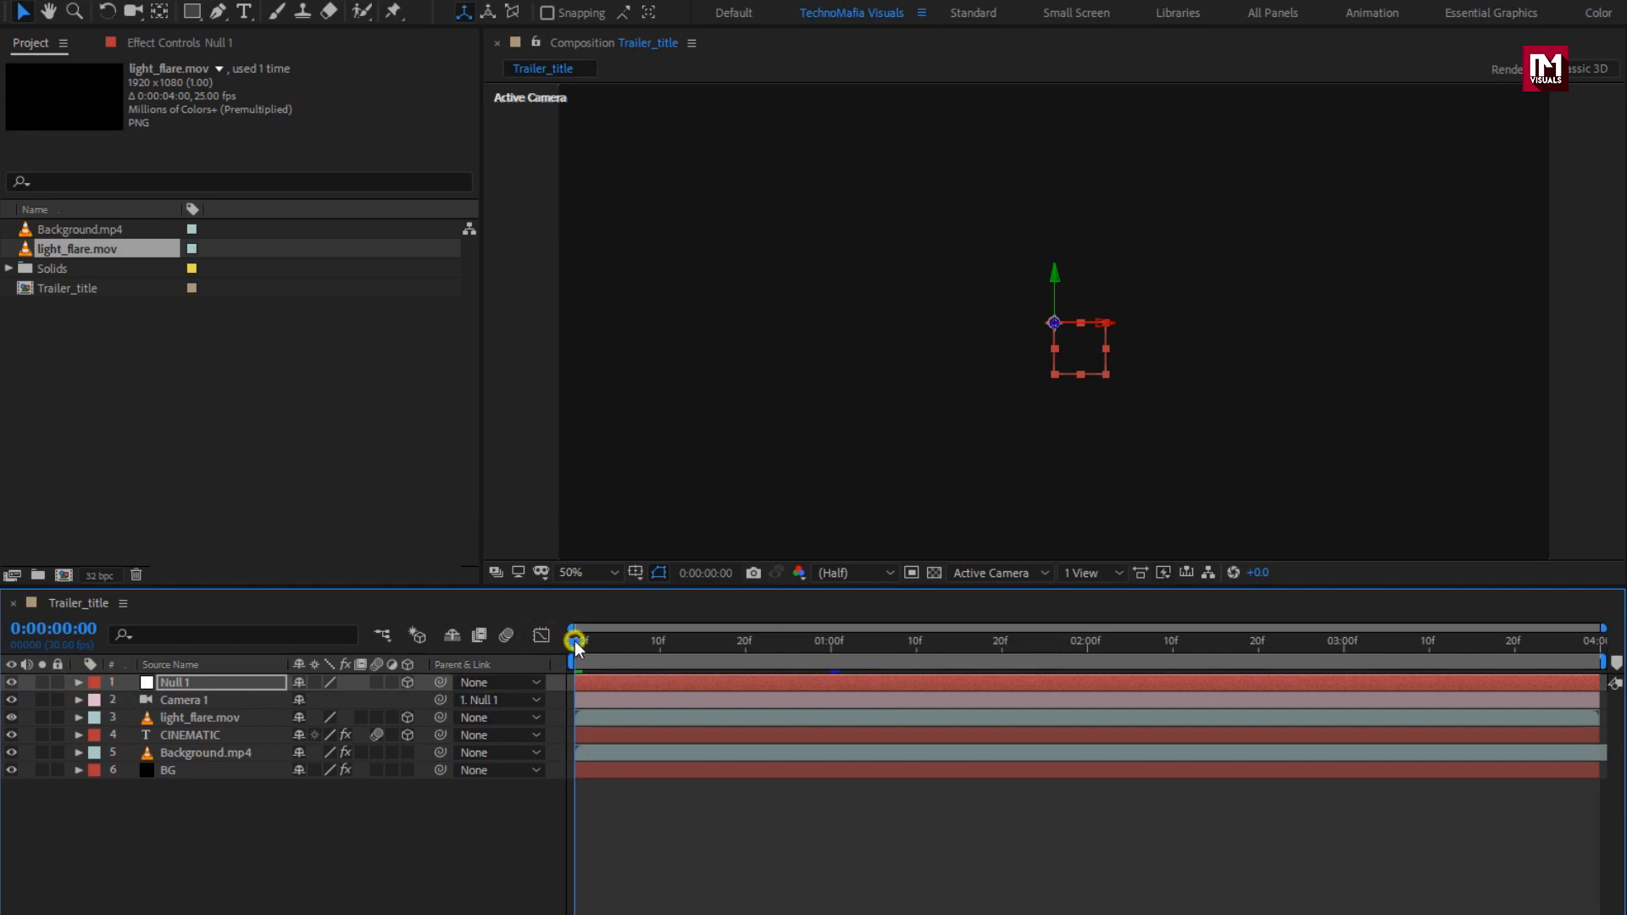
{"action": "left_click_drag", "start_coordinate": [574, 641], "coordinate": [910, 650]}
Step: Add a new Null 2 and parent Null 1 to it
{"action": "right_click", "coordinate": [364, 869]}
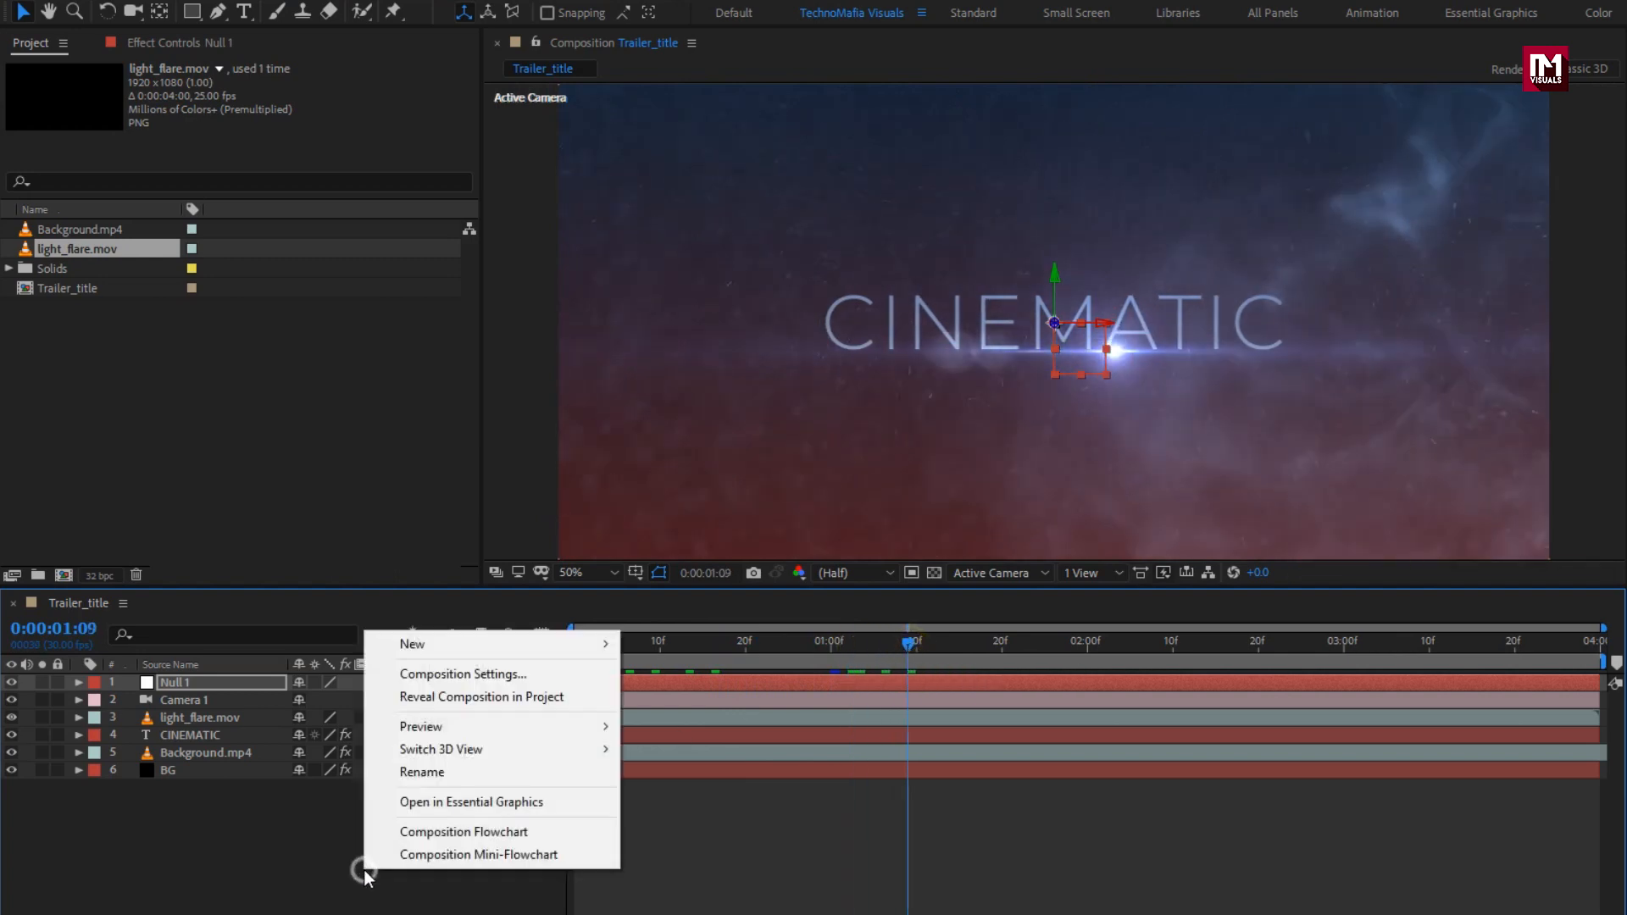
{"action": "mouse_move", "coordinate": [418, 649]}
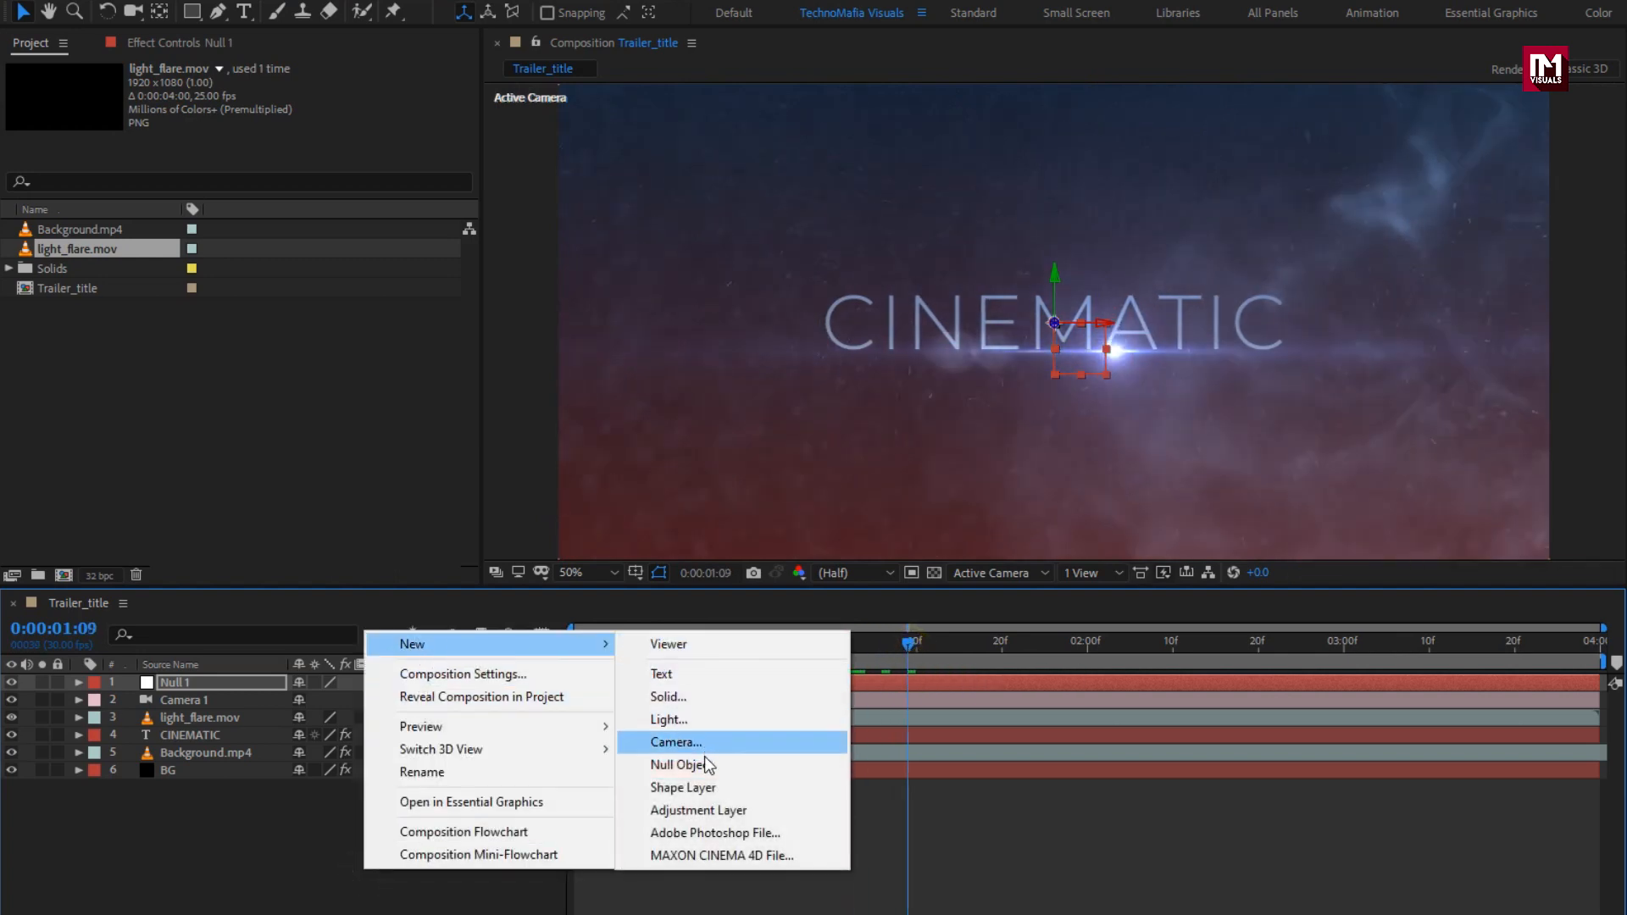
{"action": "left_click", "coordinate": [705, 765]}
{"action": "left_click", "coordinate": [206, 704]}
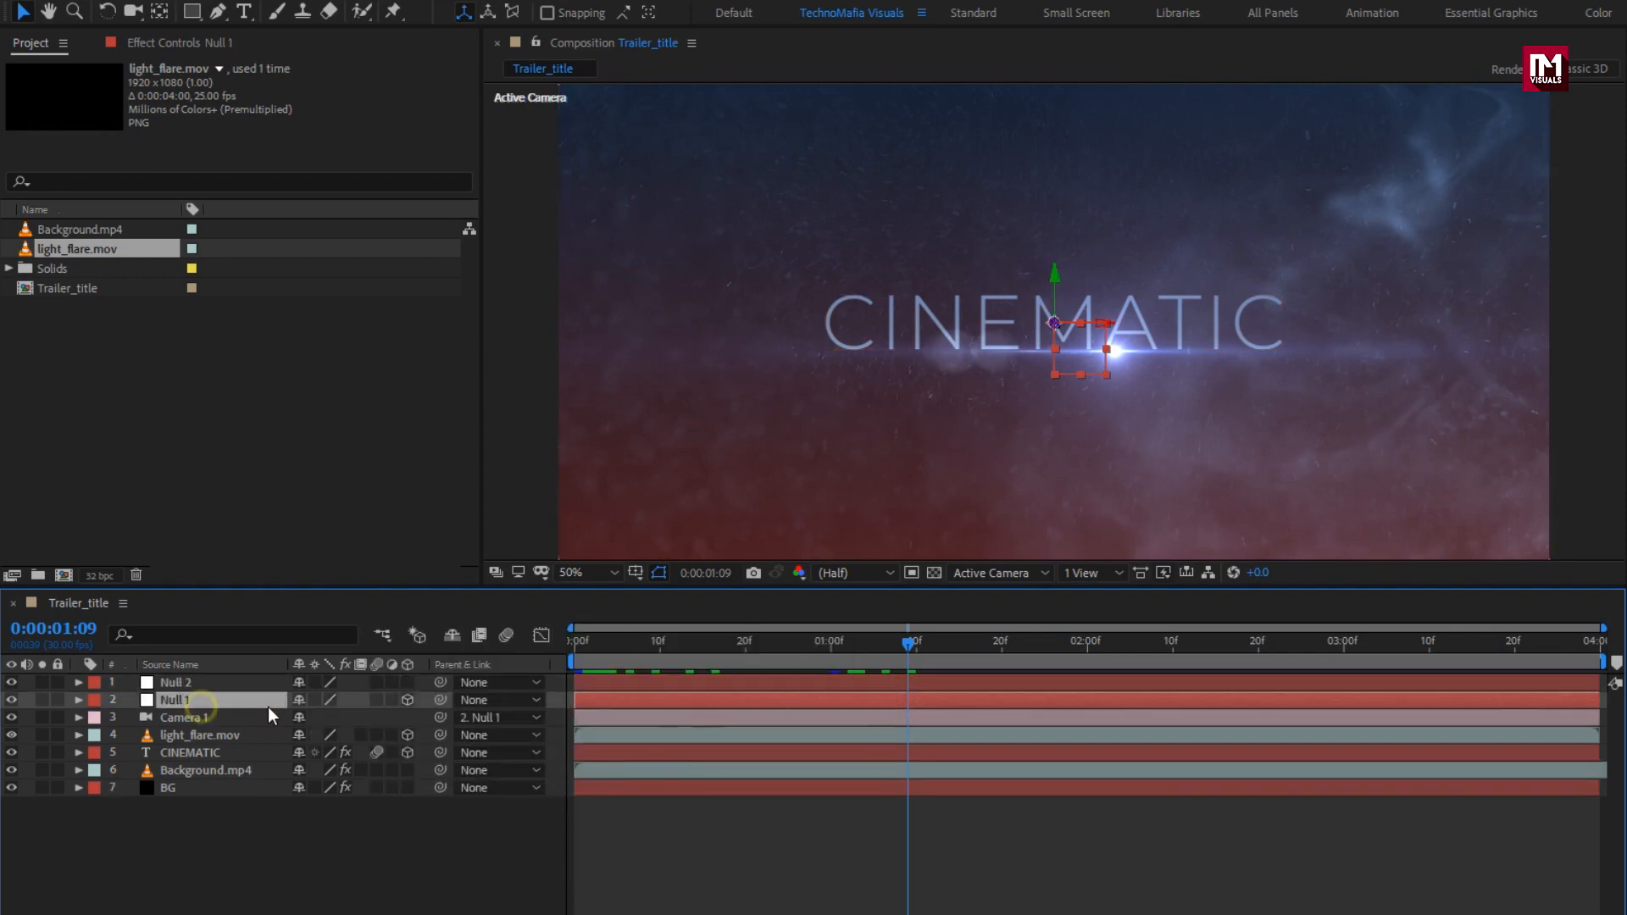
{"action": "left_click", "coordinate": [486, 701]}
{"action": "left_click", "coordinate": [509, 750]}
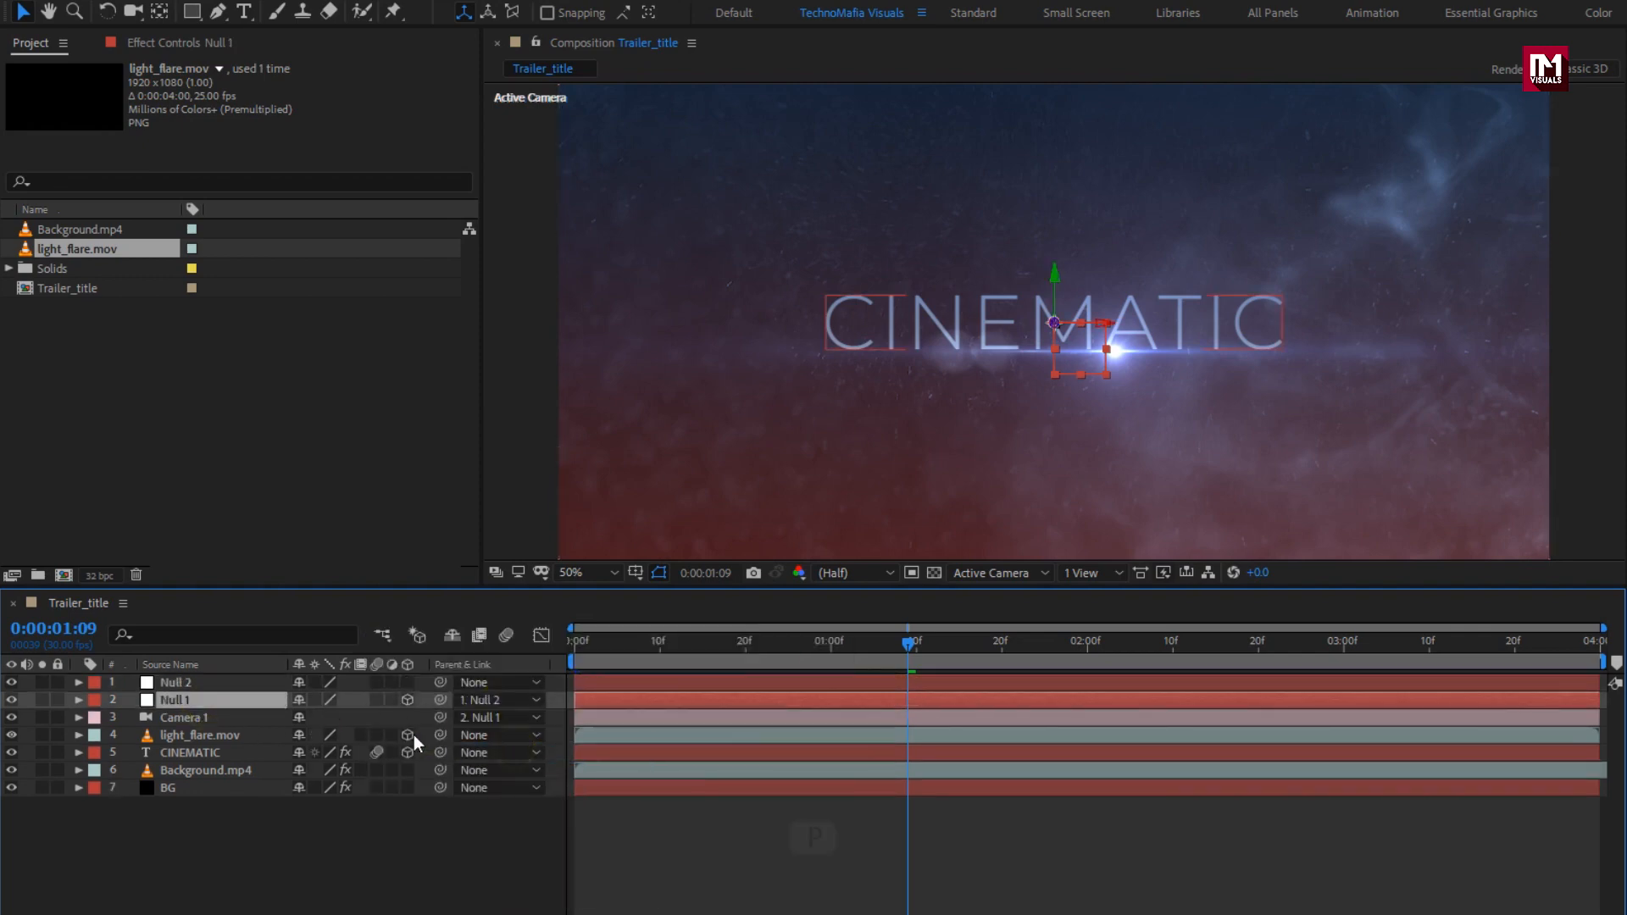
{"action": "key", "text": "p"}
Step: Make Null 2 3D and keyframe its Position Z from 503 at frame 10 to 0 at the end
{"action": "left_click", "coordinate": [218, 685]}
{"action": "key", "text": "p"}
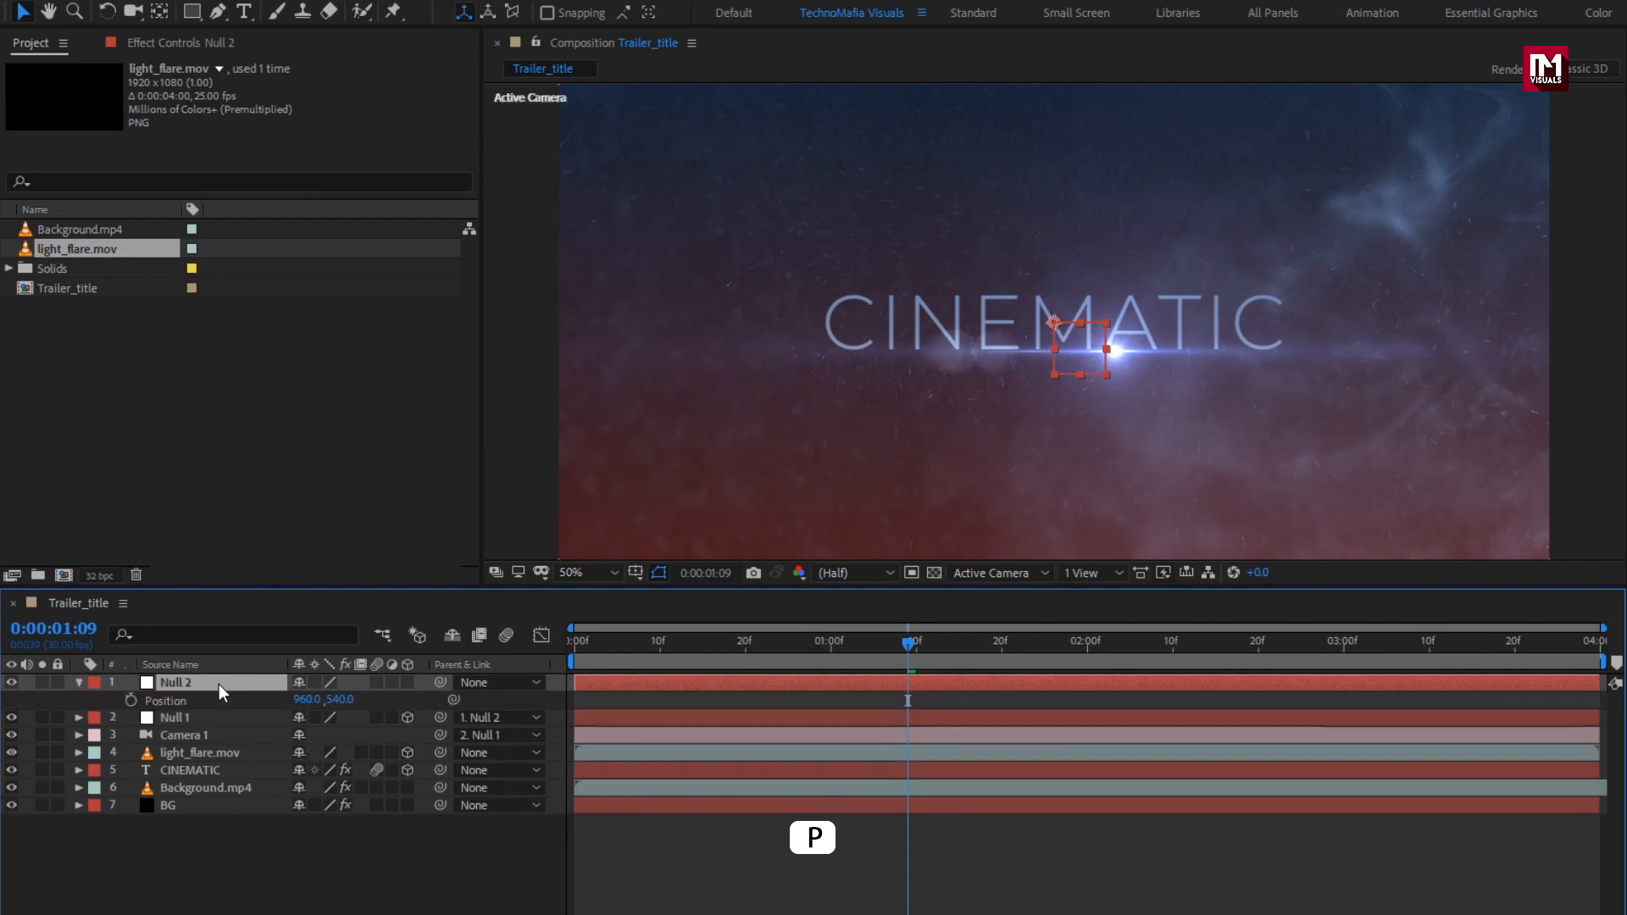
{"action": "left_click", "coordinate": [1601, 648]}
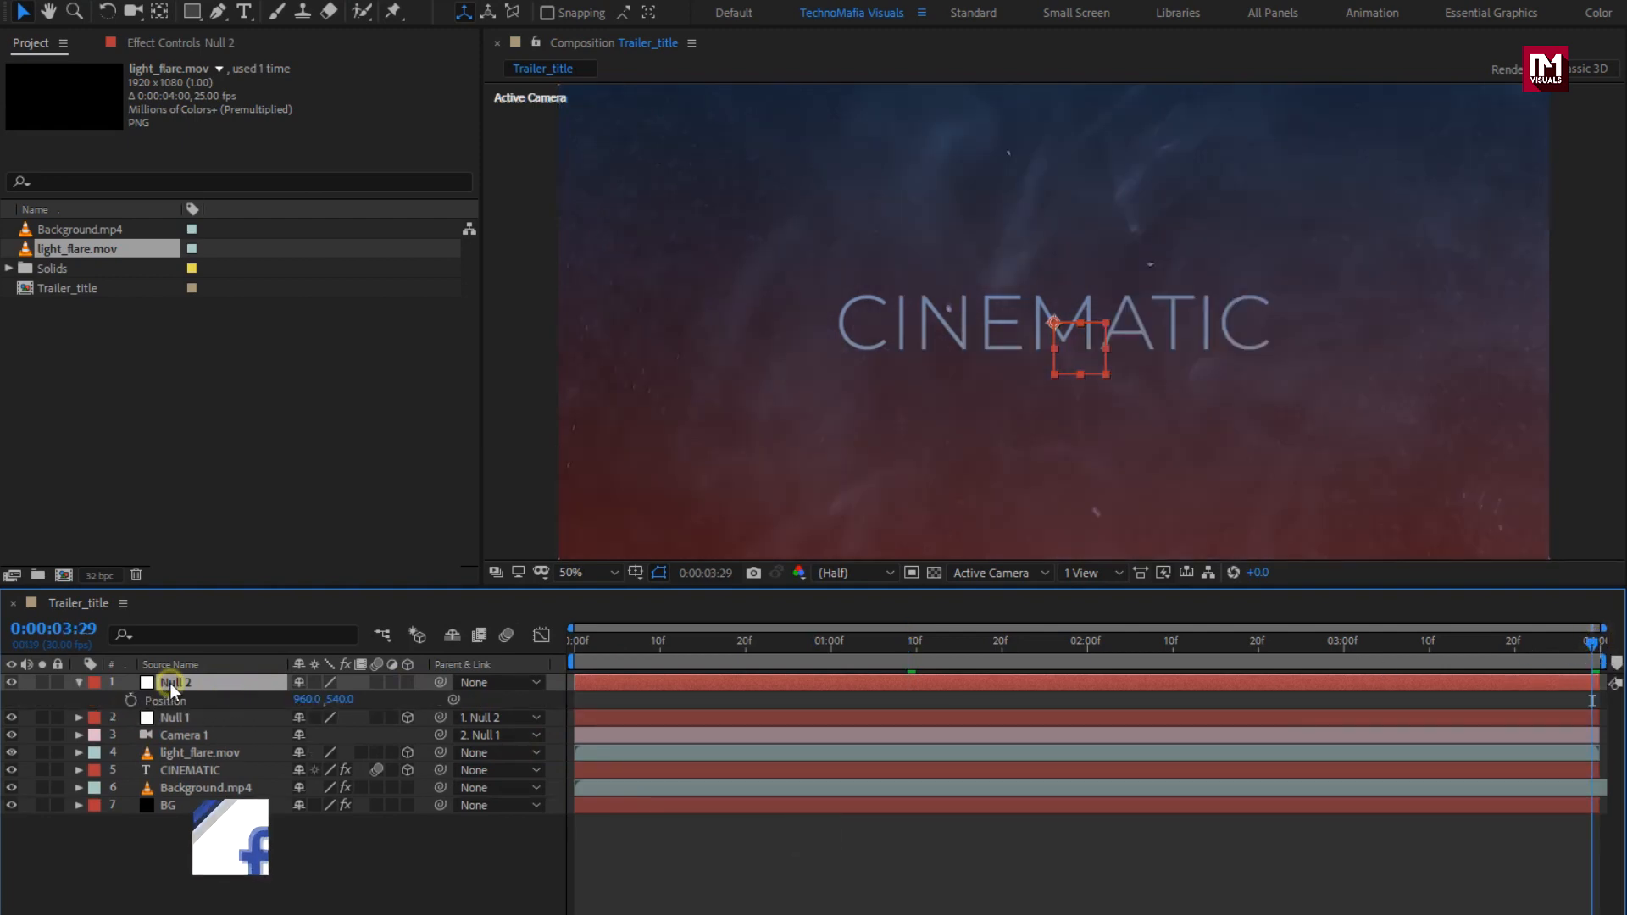
{"action": "left_click", "coordinate": [406, 684]}
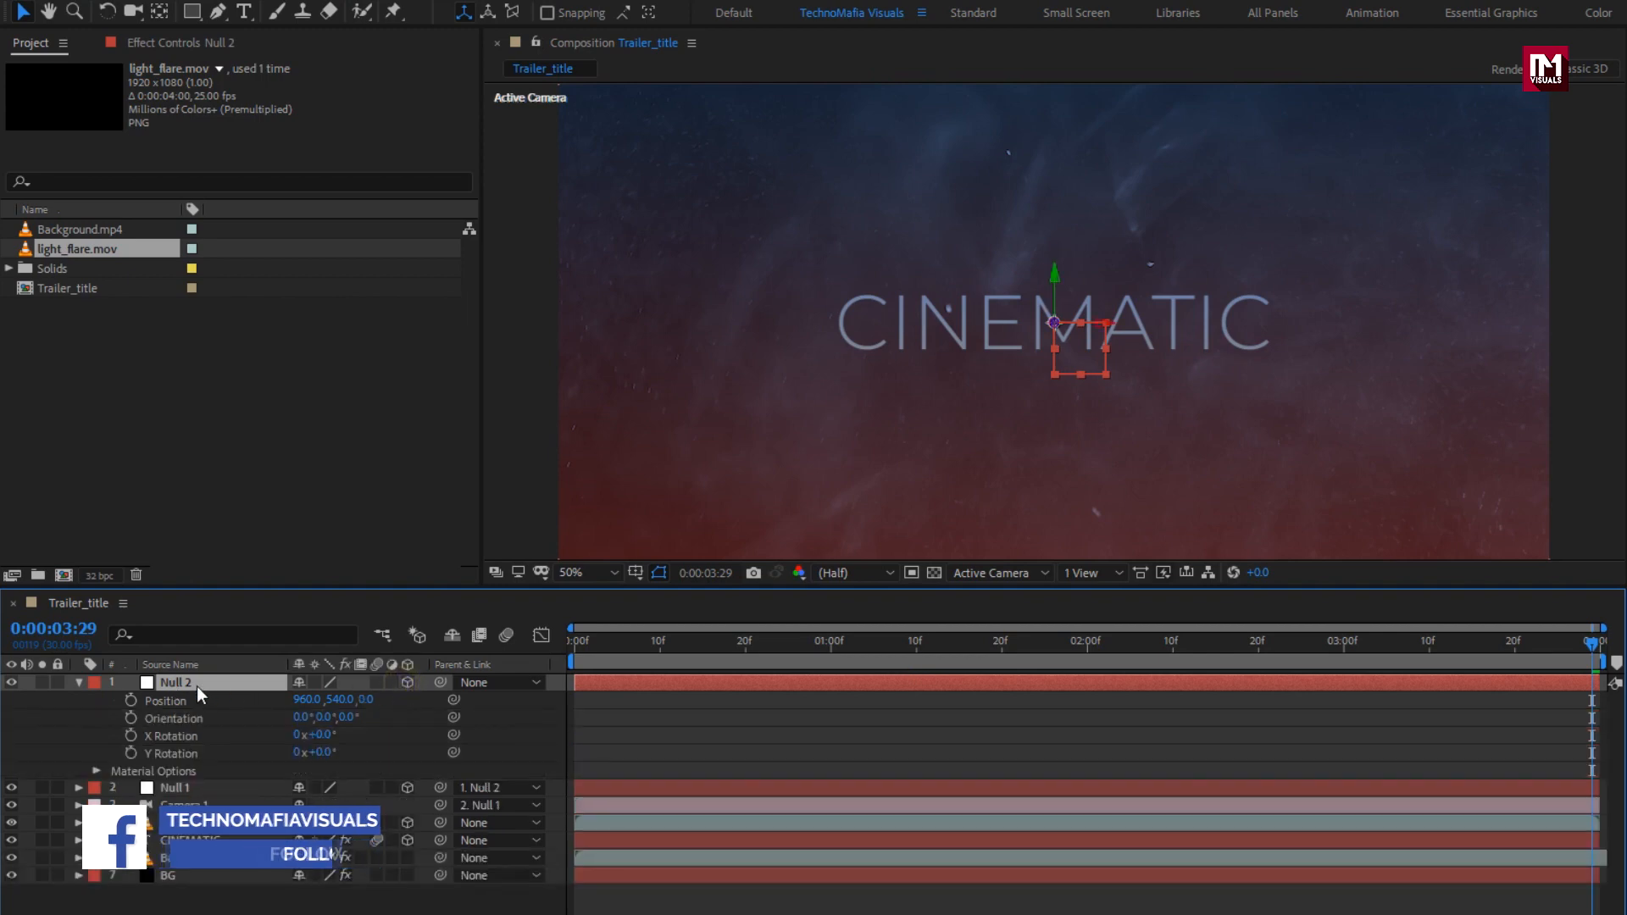
{"action": "left_click", "coordinate": [131, 701]}
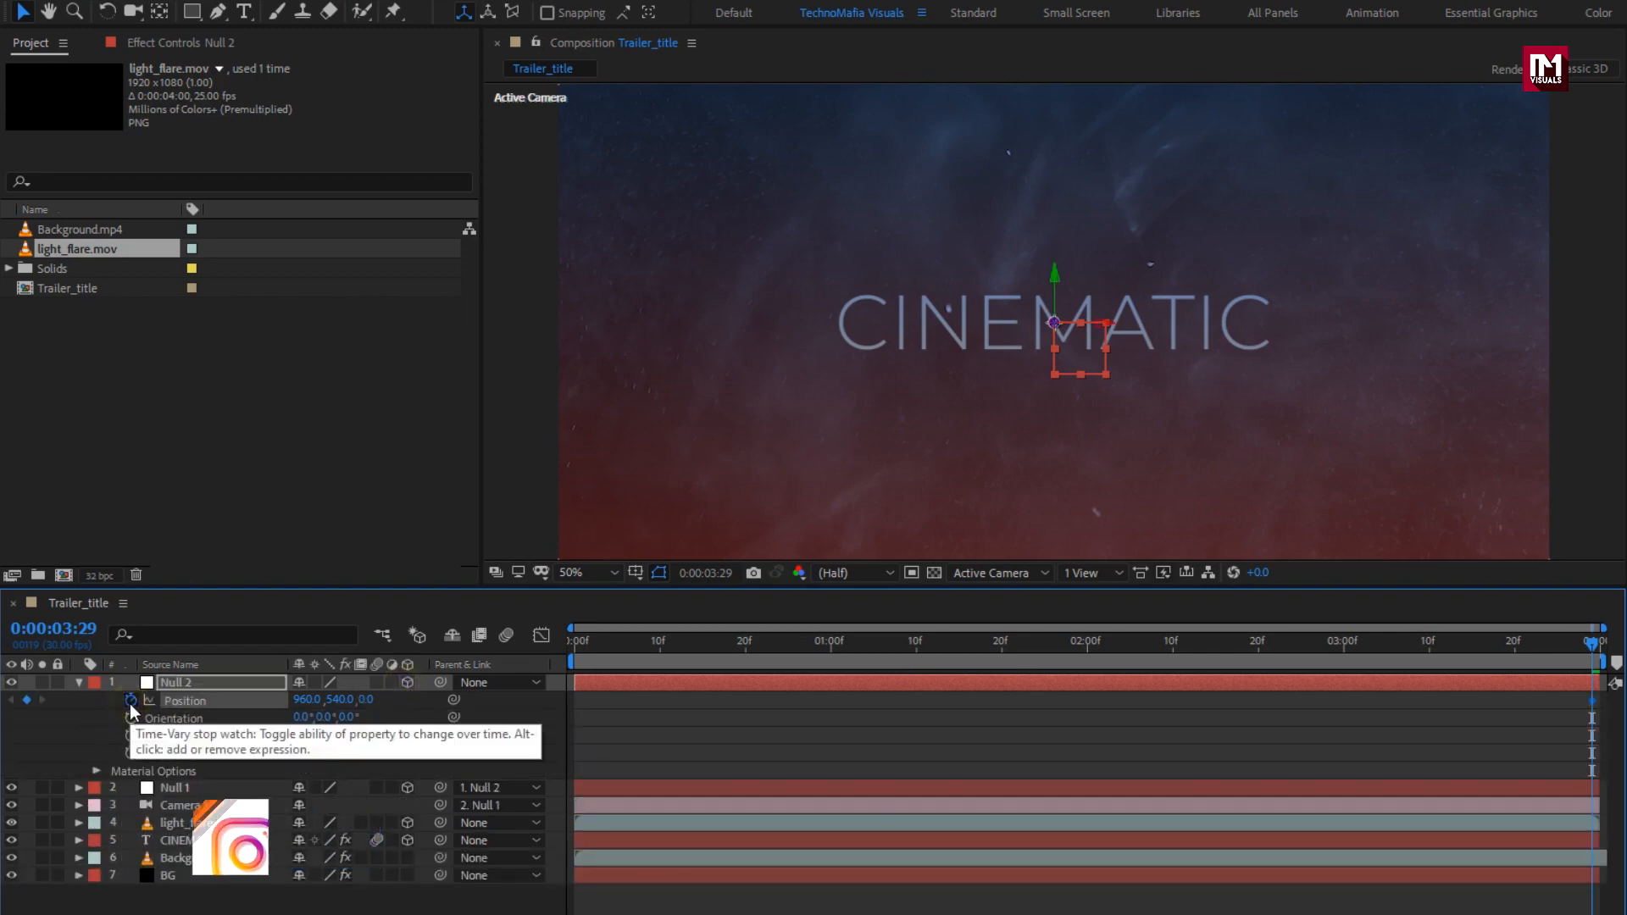
{"action": "left_click", "coordinate": [666, 653]}
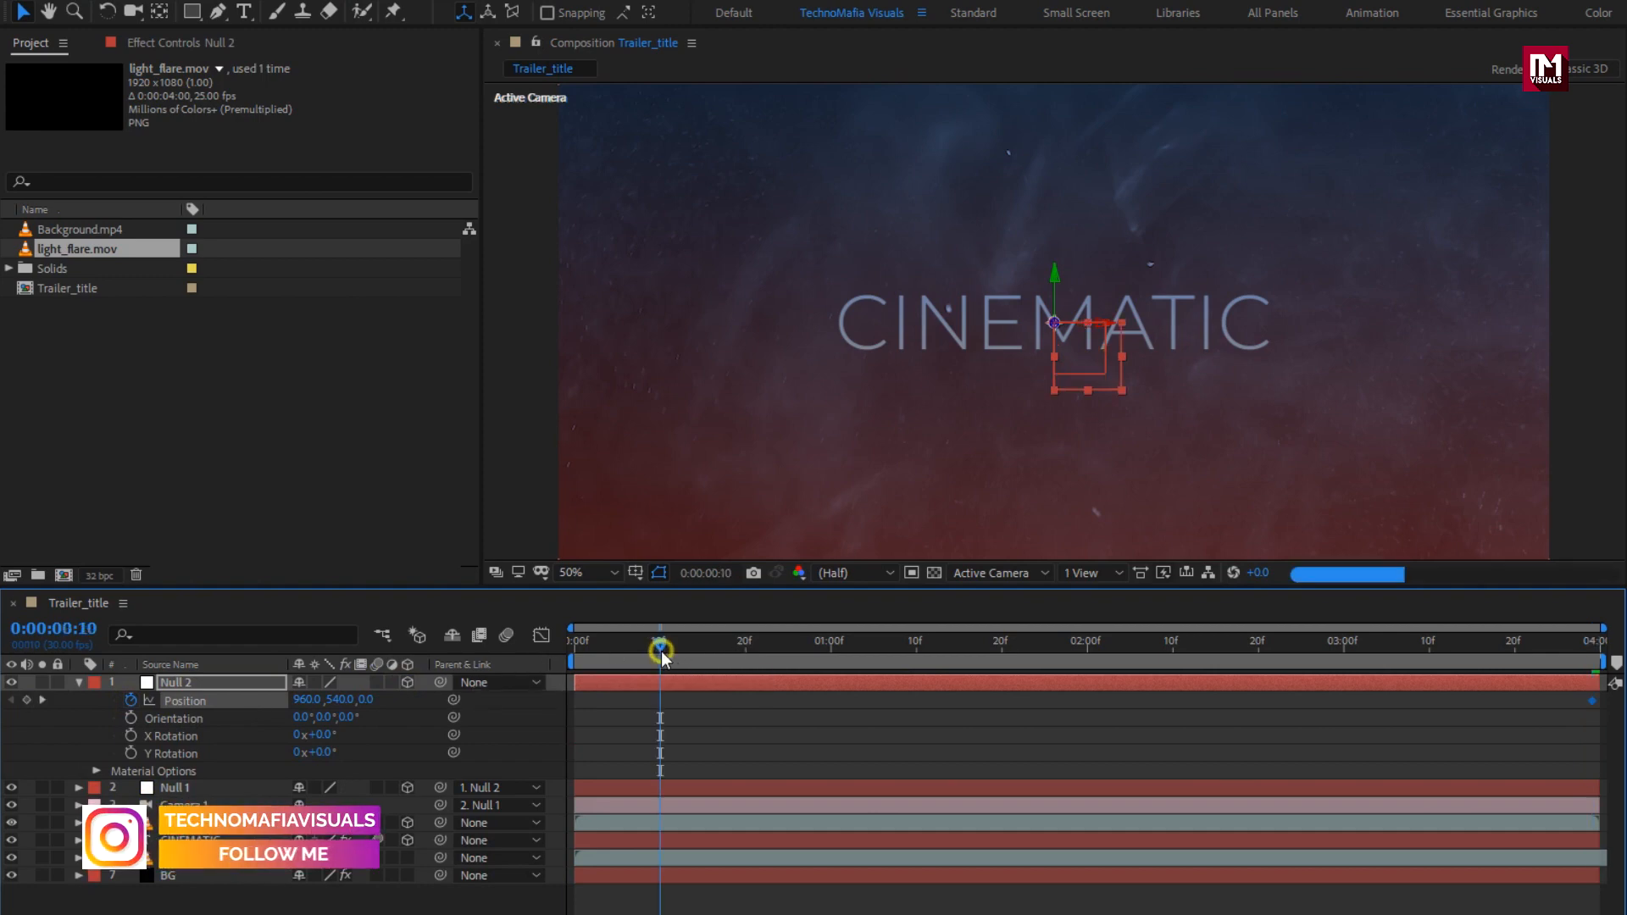
{"action": "left_click_drag", "start_coordinate": [370, 700], "coordinate": [884, 700]}
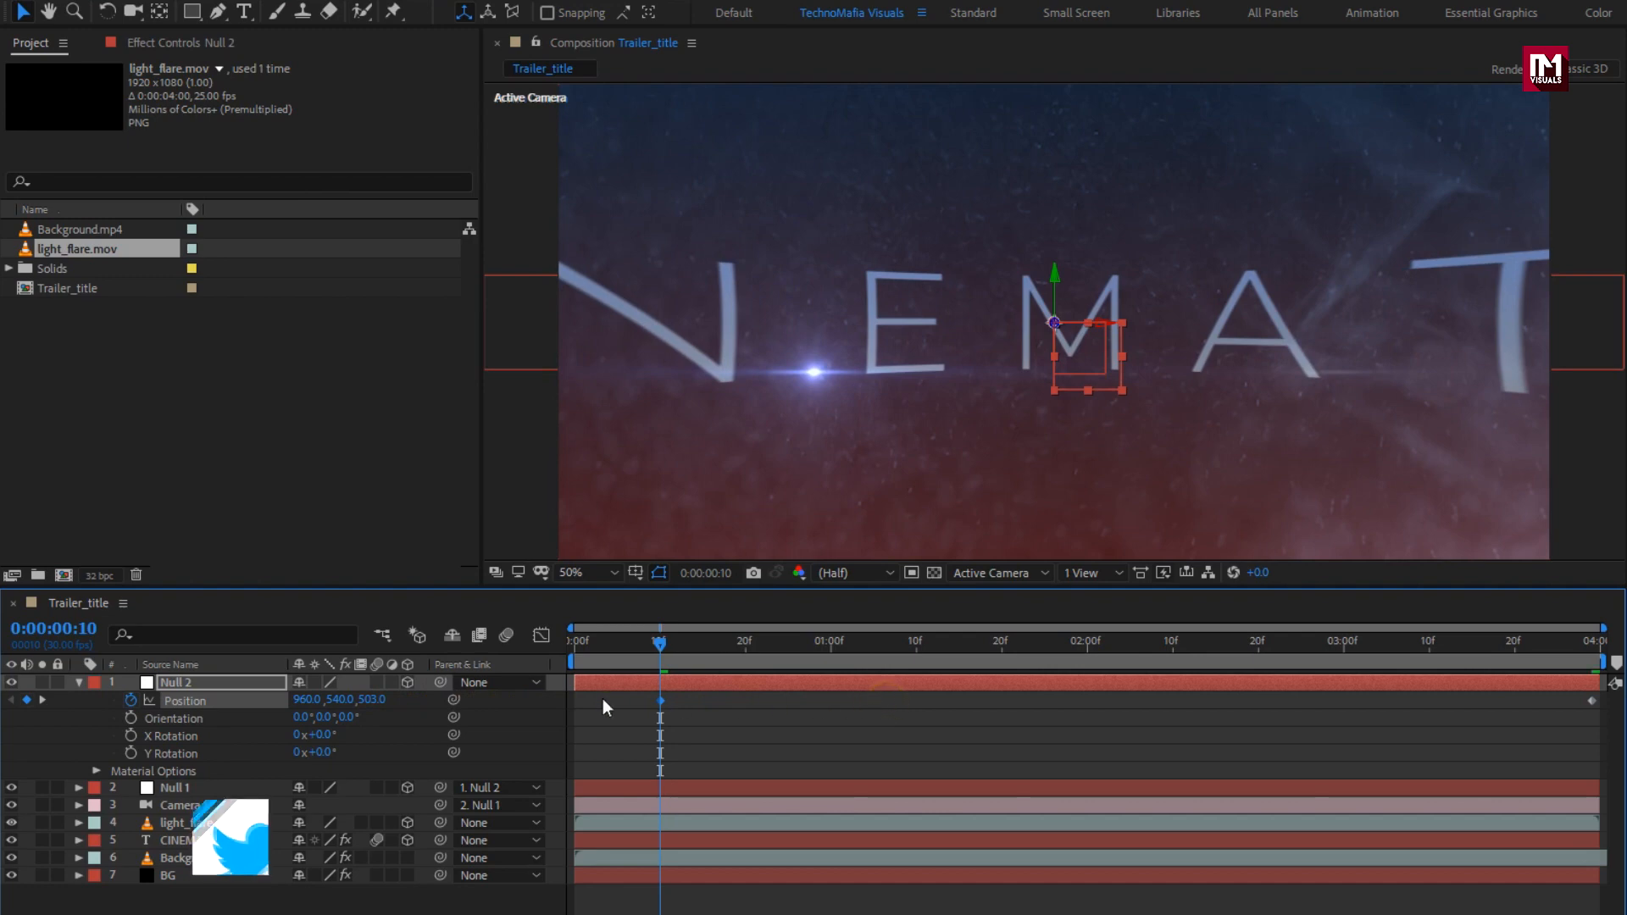
{"action": "left_click", "coordinate": [79, 683]}
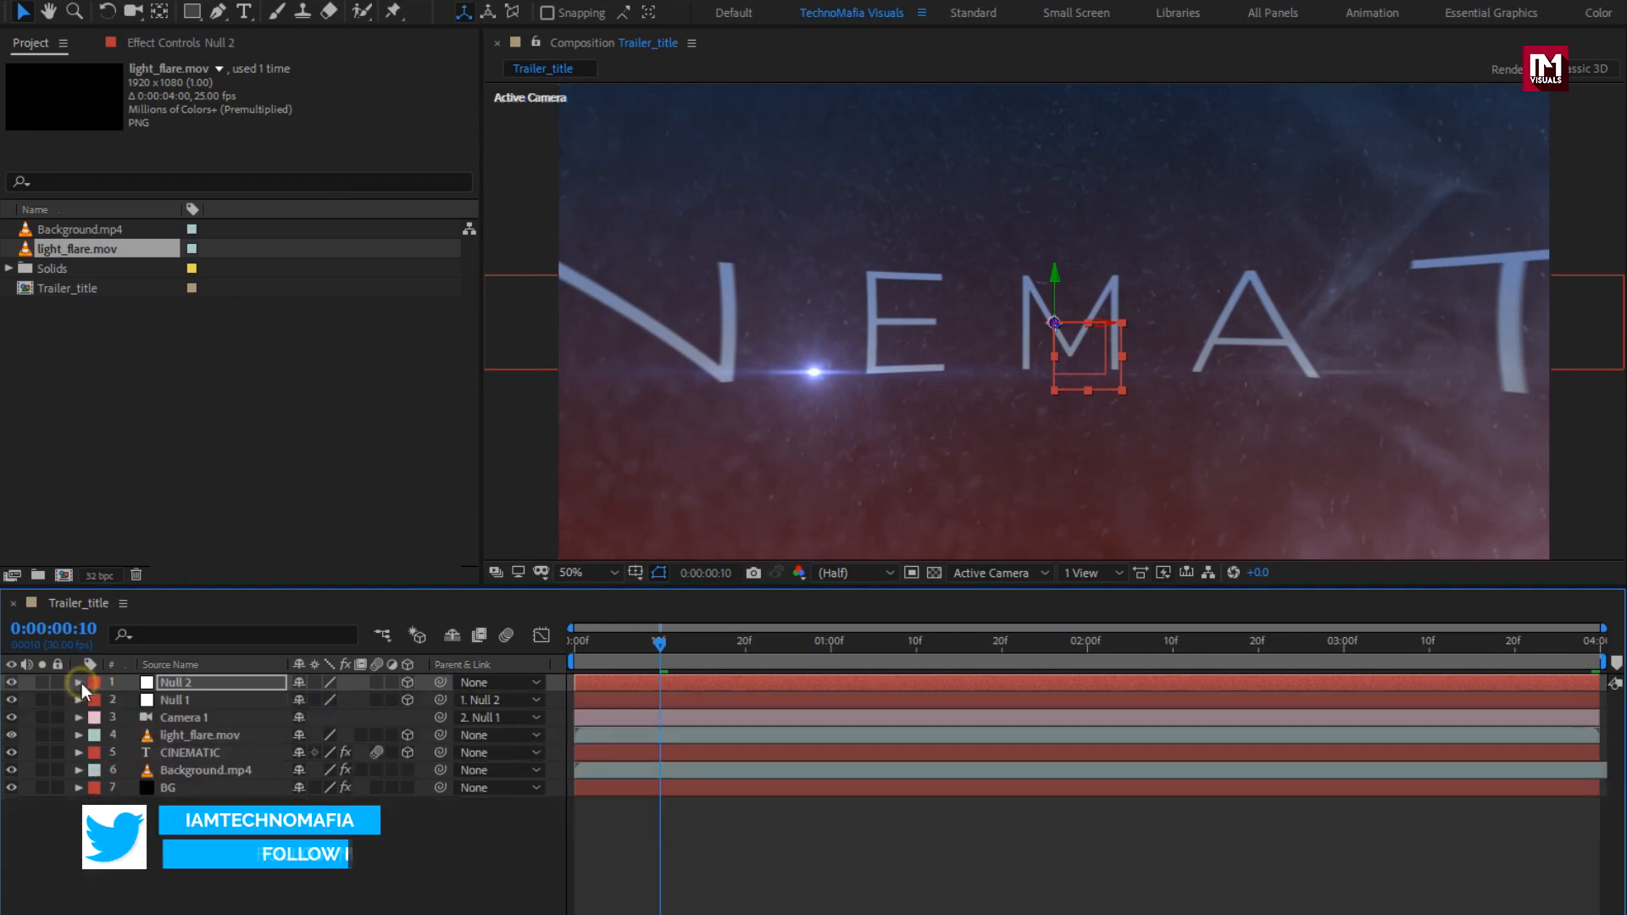
Step: Select CINEMATIC, light_flare.mov, Camera 1, Null 1 and Null 2 together
{"action": "left_click", "coordinate": [216, 756]}
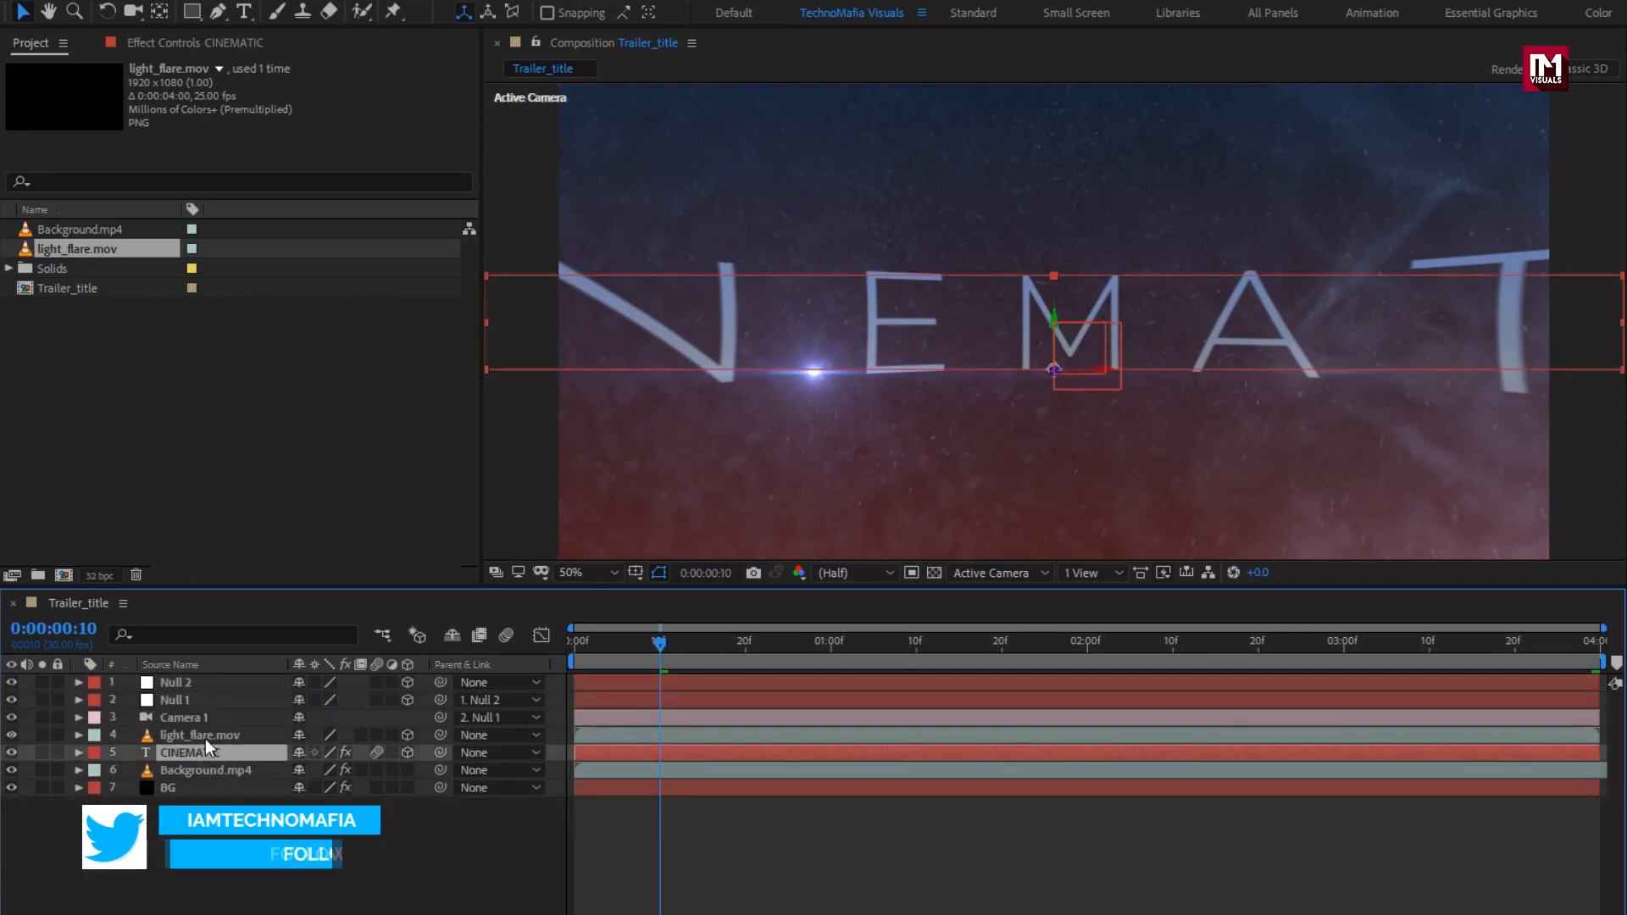
{"action": "left_click", "coordinate": [204, 736], "text": "ctrl"}
{"action": "left_click", "coordinate": [196, 717], "text": "ctrl"}
{"action": "left_click", "coordinate": [189, 700], "text": "ctrl"}
{"action": "left_click", "coordinate": [185, 685], "text": "ctrl"}
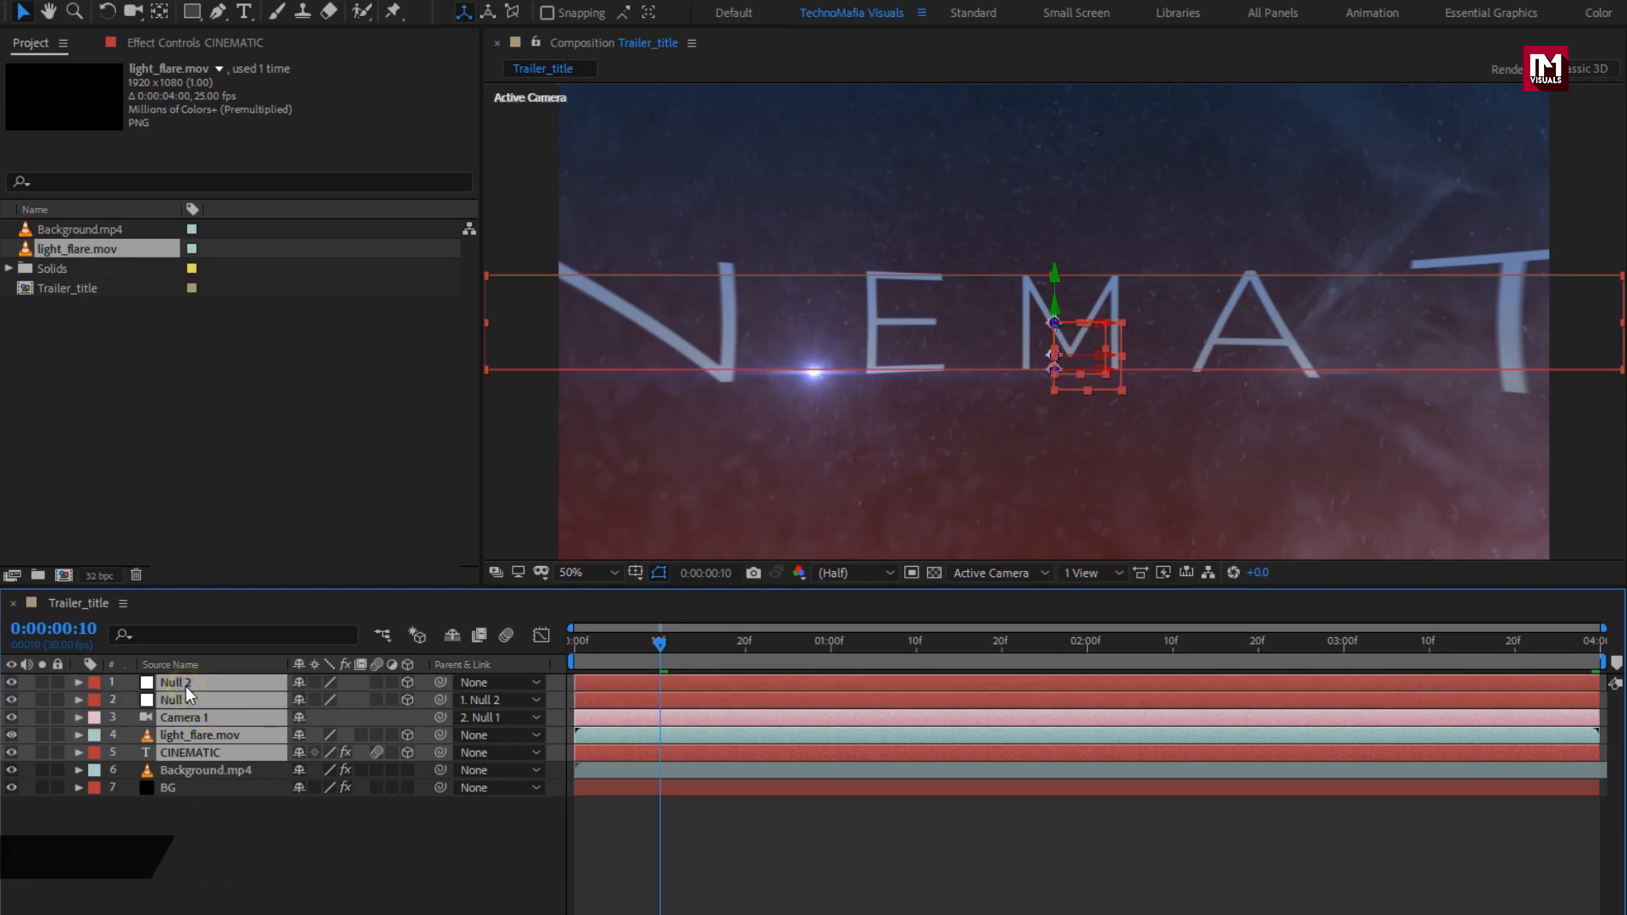
{"action": "right_click", "coordinate": [185, 686]}
Step: Pre-compose the five selected layers into a new composition named 'Text'
{"action": "left_click", "coordinate": [247, 596]}
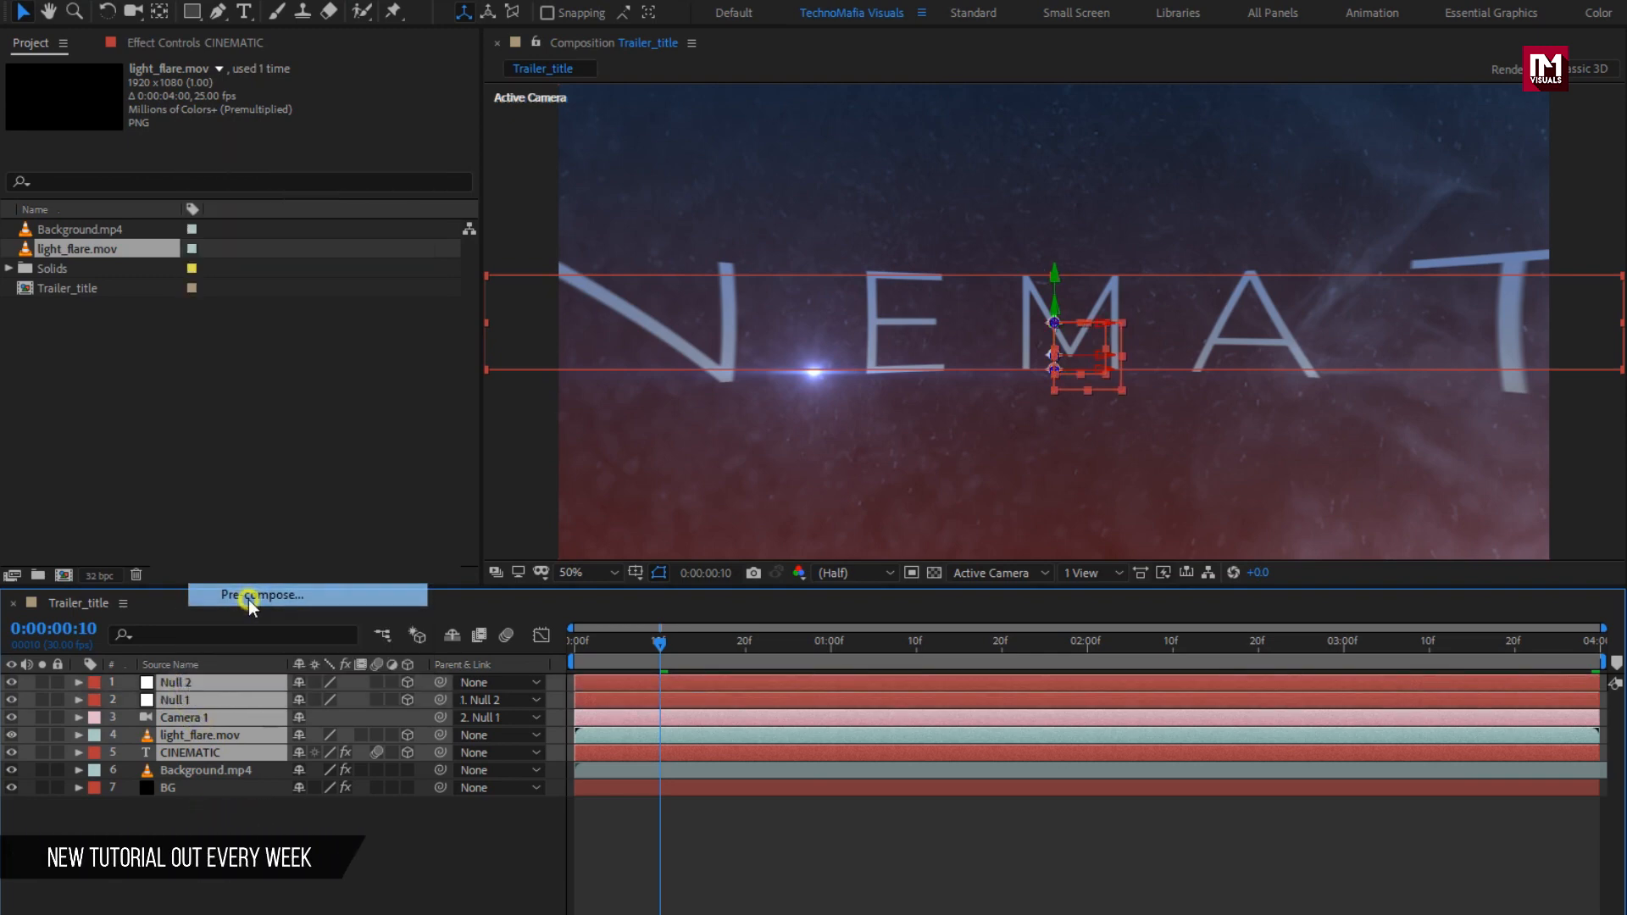
{"action": "type", "text": "T"}
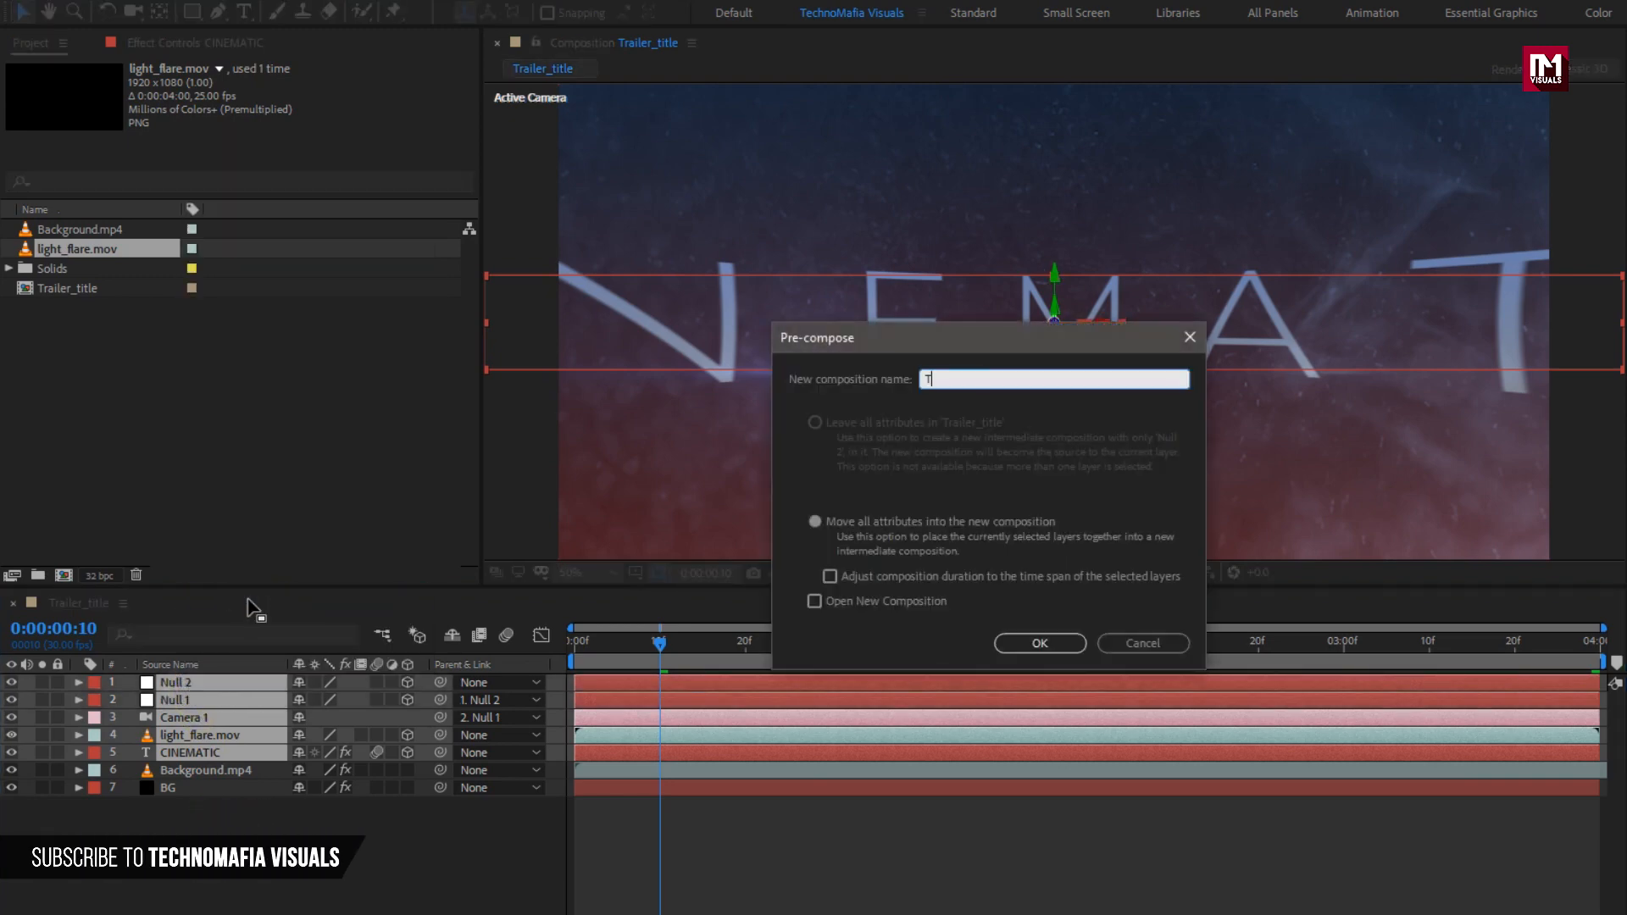
{"action": "type", "text": "ext"}
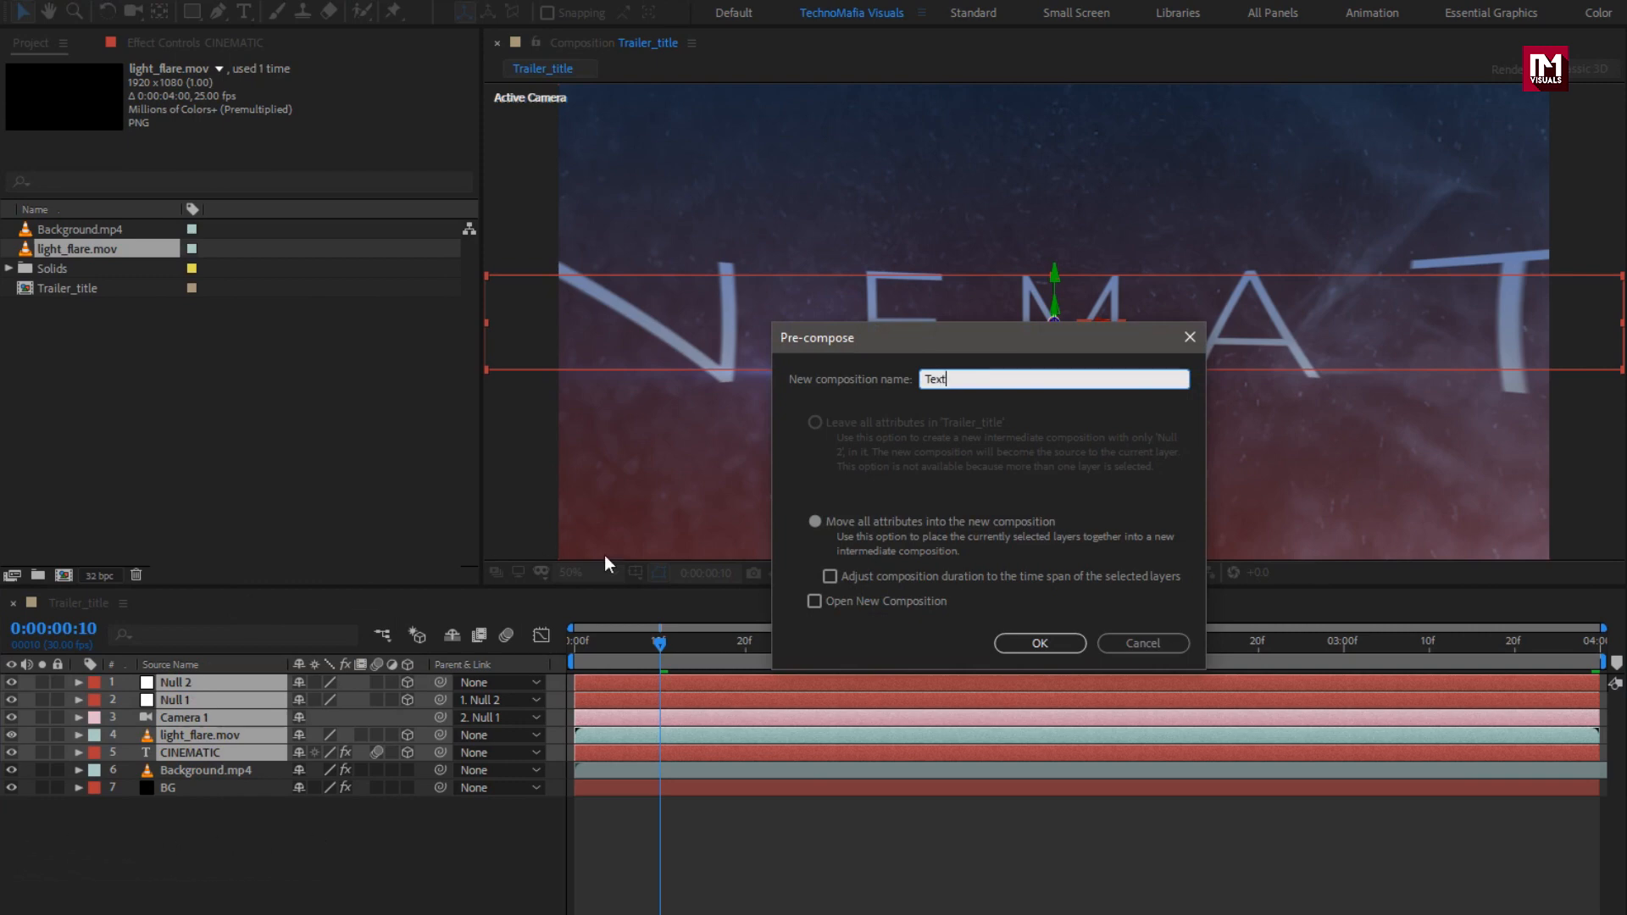
{"action": "left_click", "coordinate": [1012, 643]}
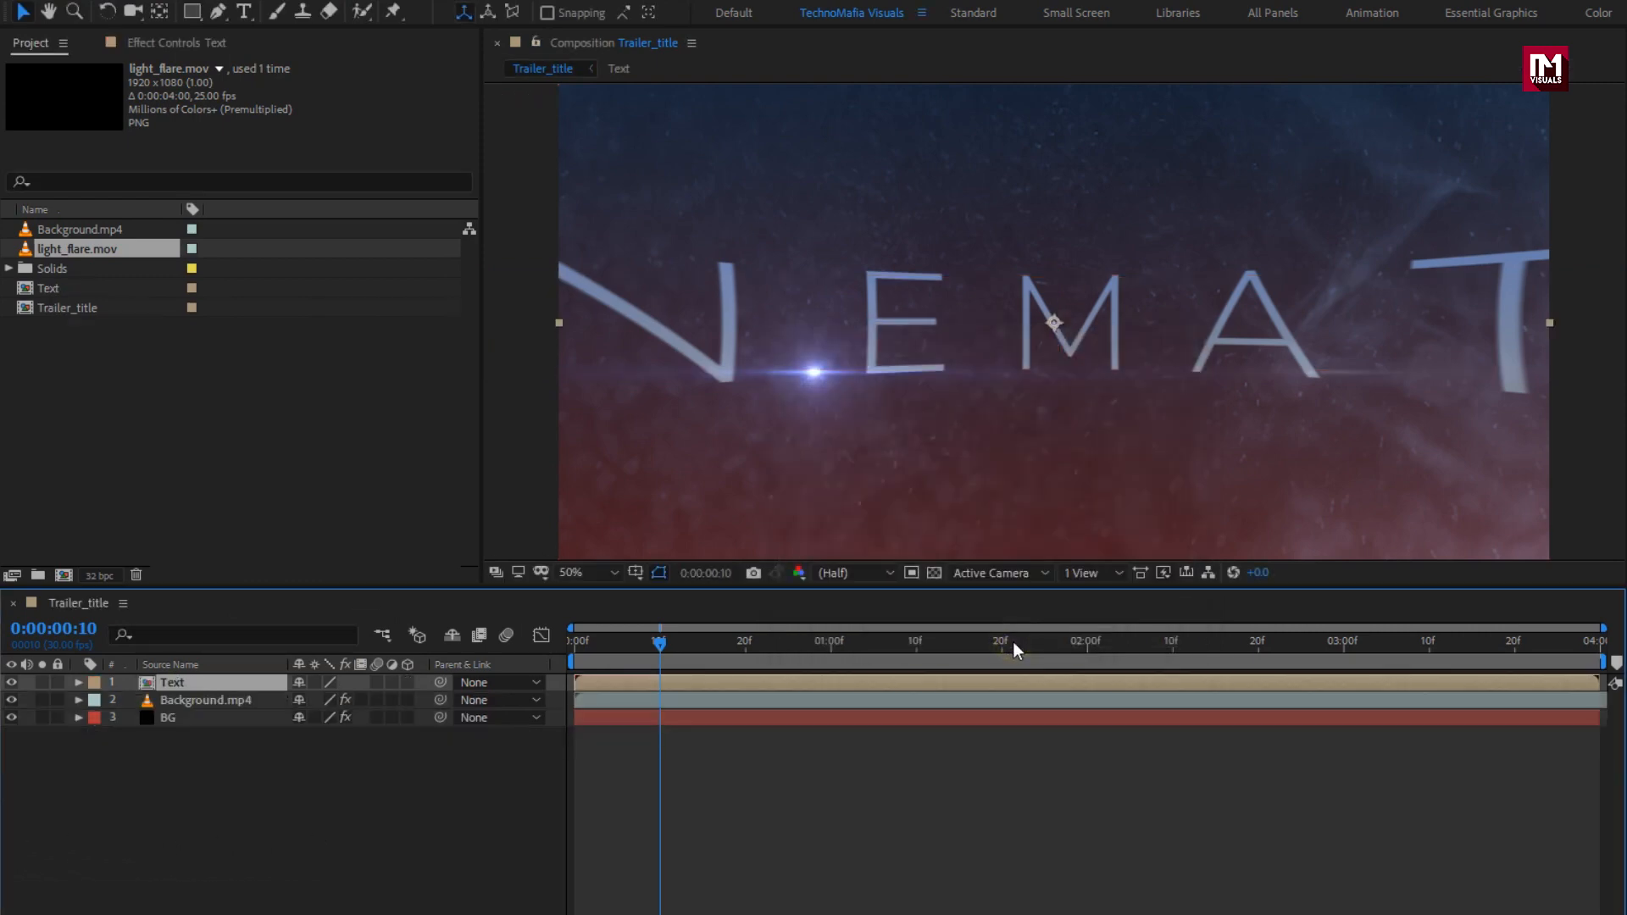
Step: Add a new adjustment layer and apply the Curves effect to it
{"action": "right_click", "coordinate": [261, 805]}
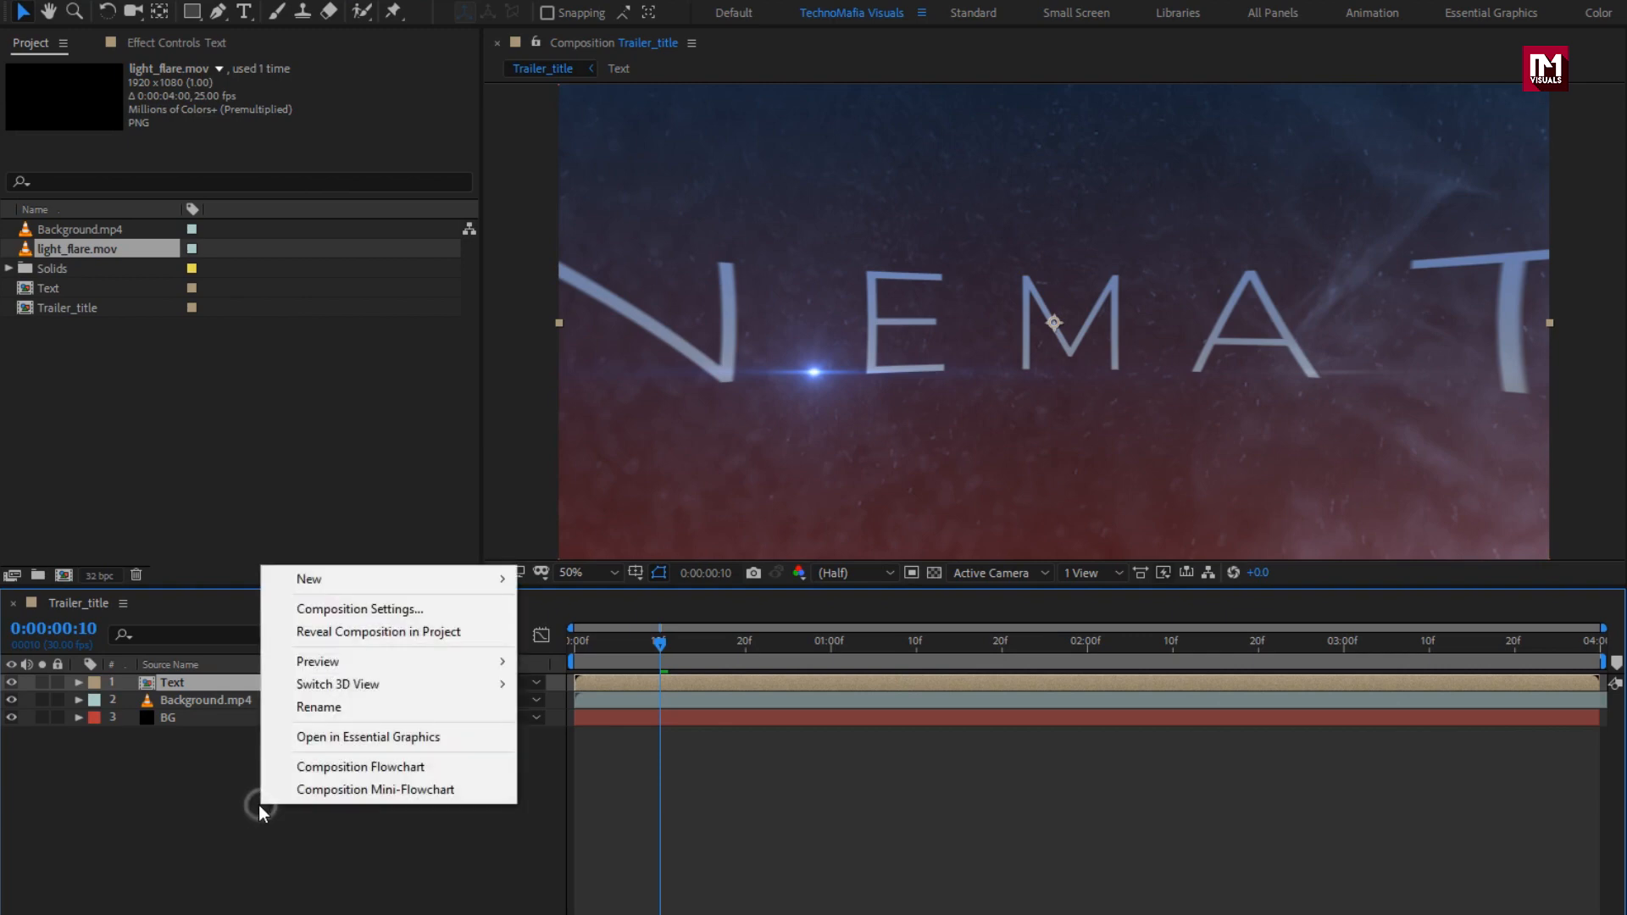
{"action": "mouse_move", "coordinate": [350, 583]}
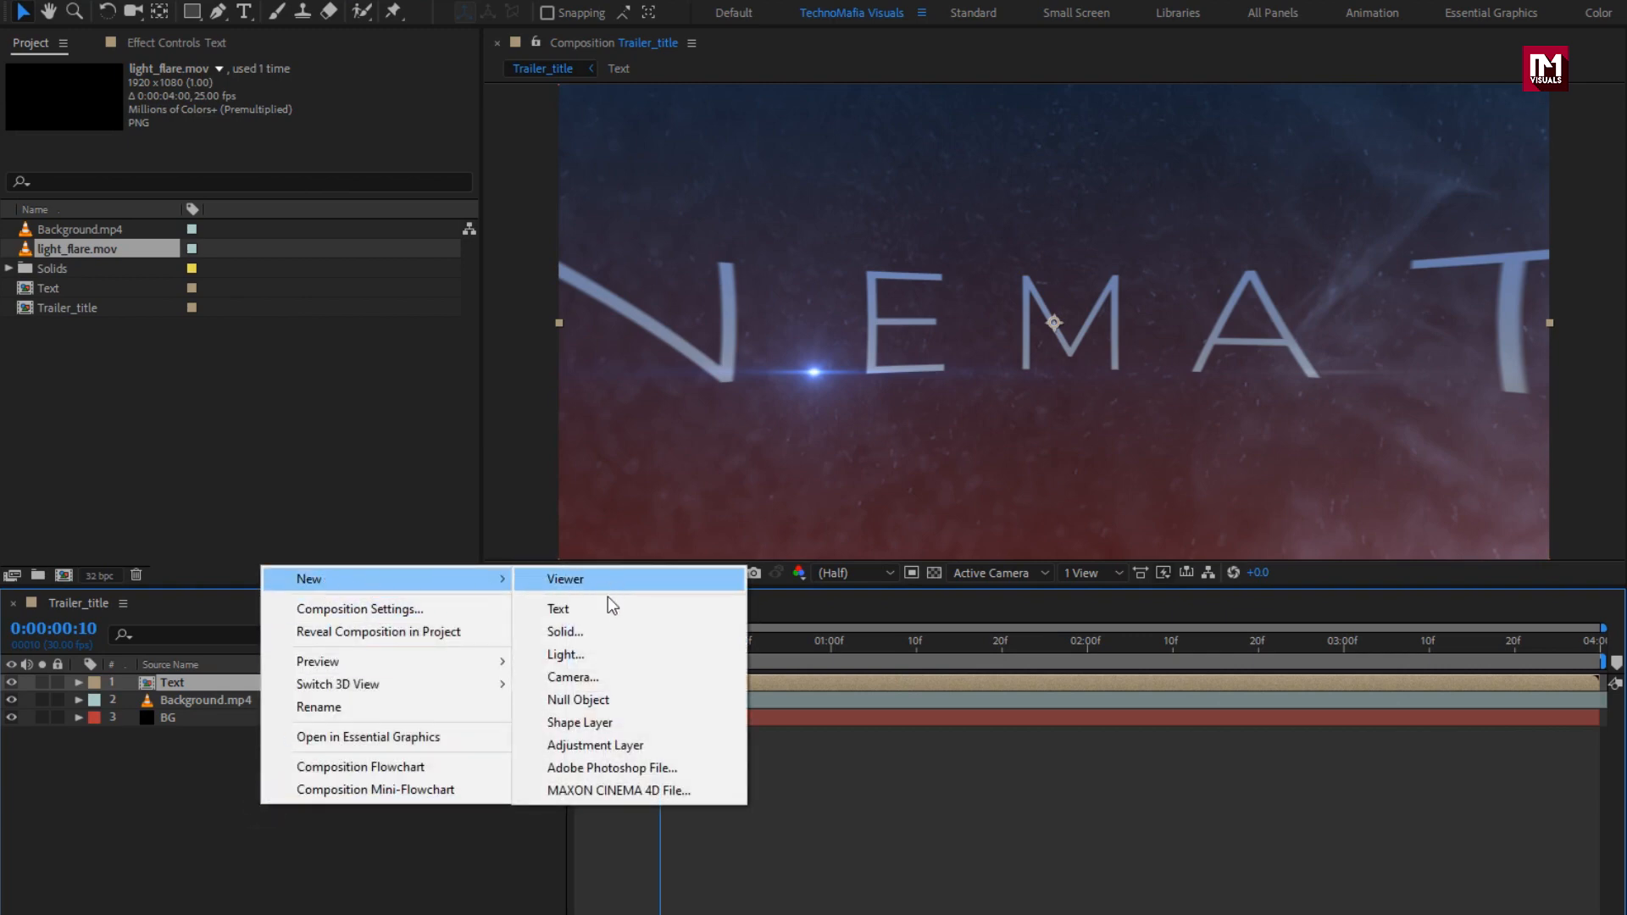
{"action": "left_click", "coordinate": [603, 743]}
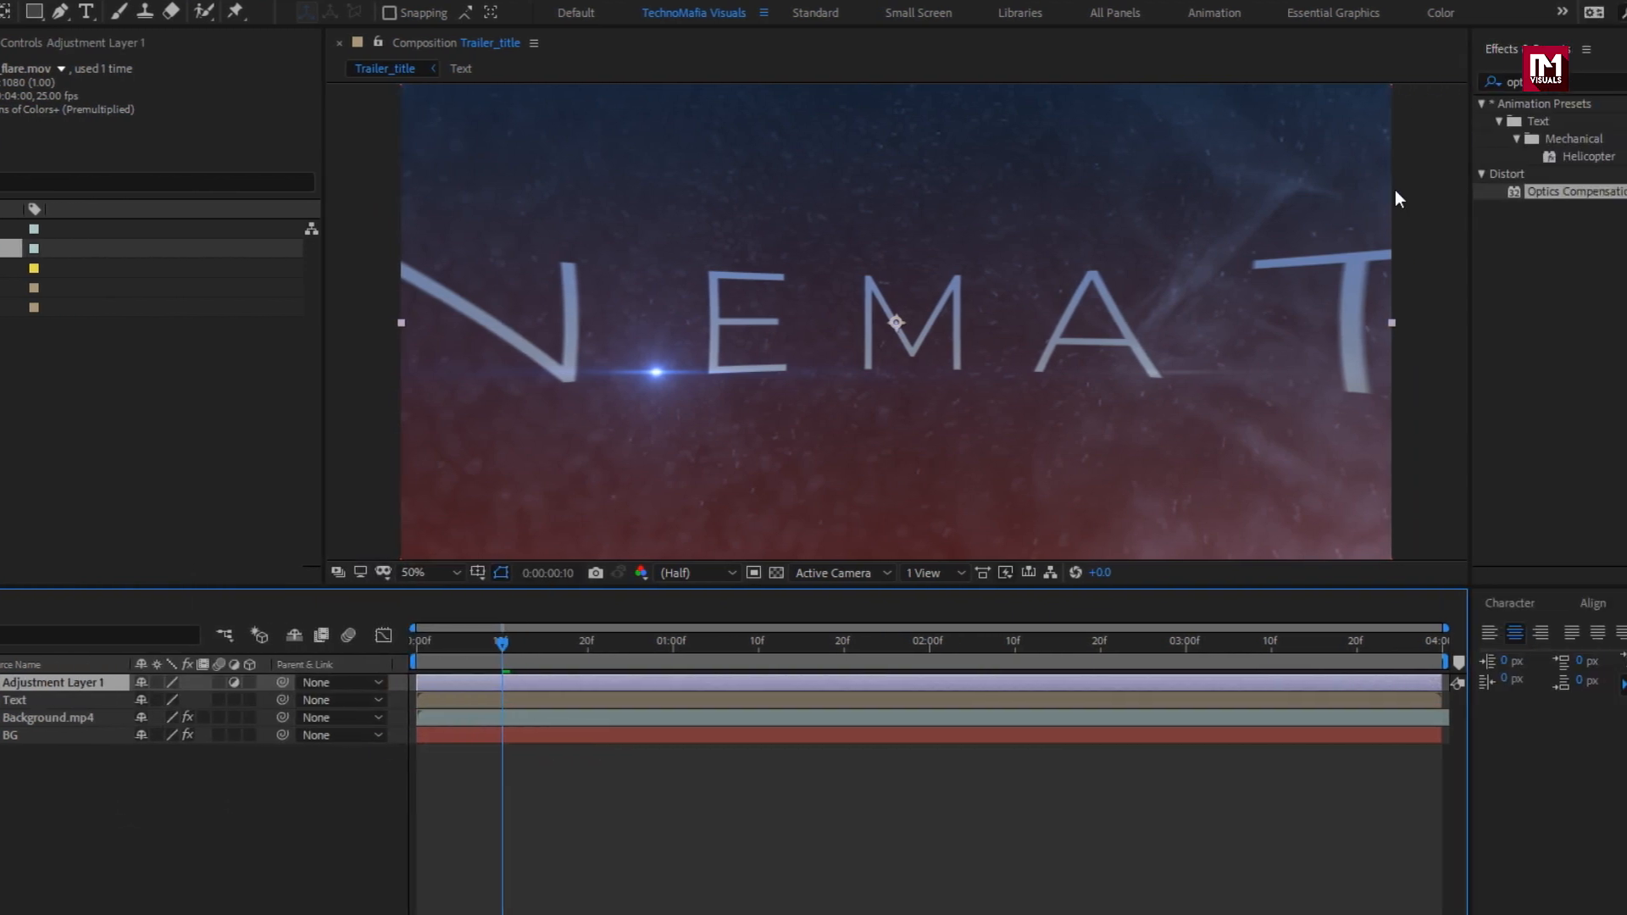
{"action": "left_click_drag", "start_coordinate": [1433, 80], "coordinate": [1375, 82]}
{"action": "type", "text": "curv"}
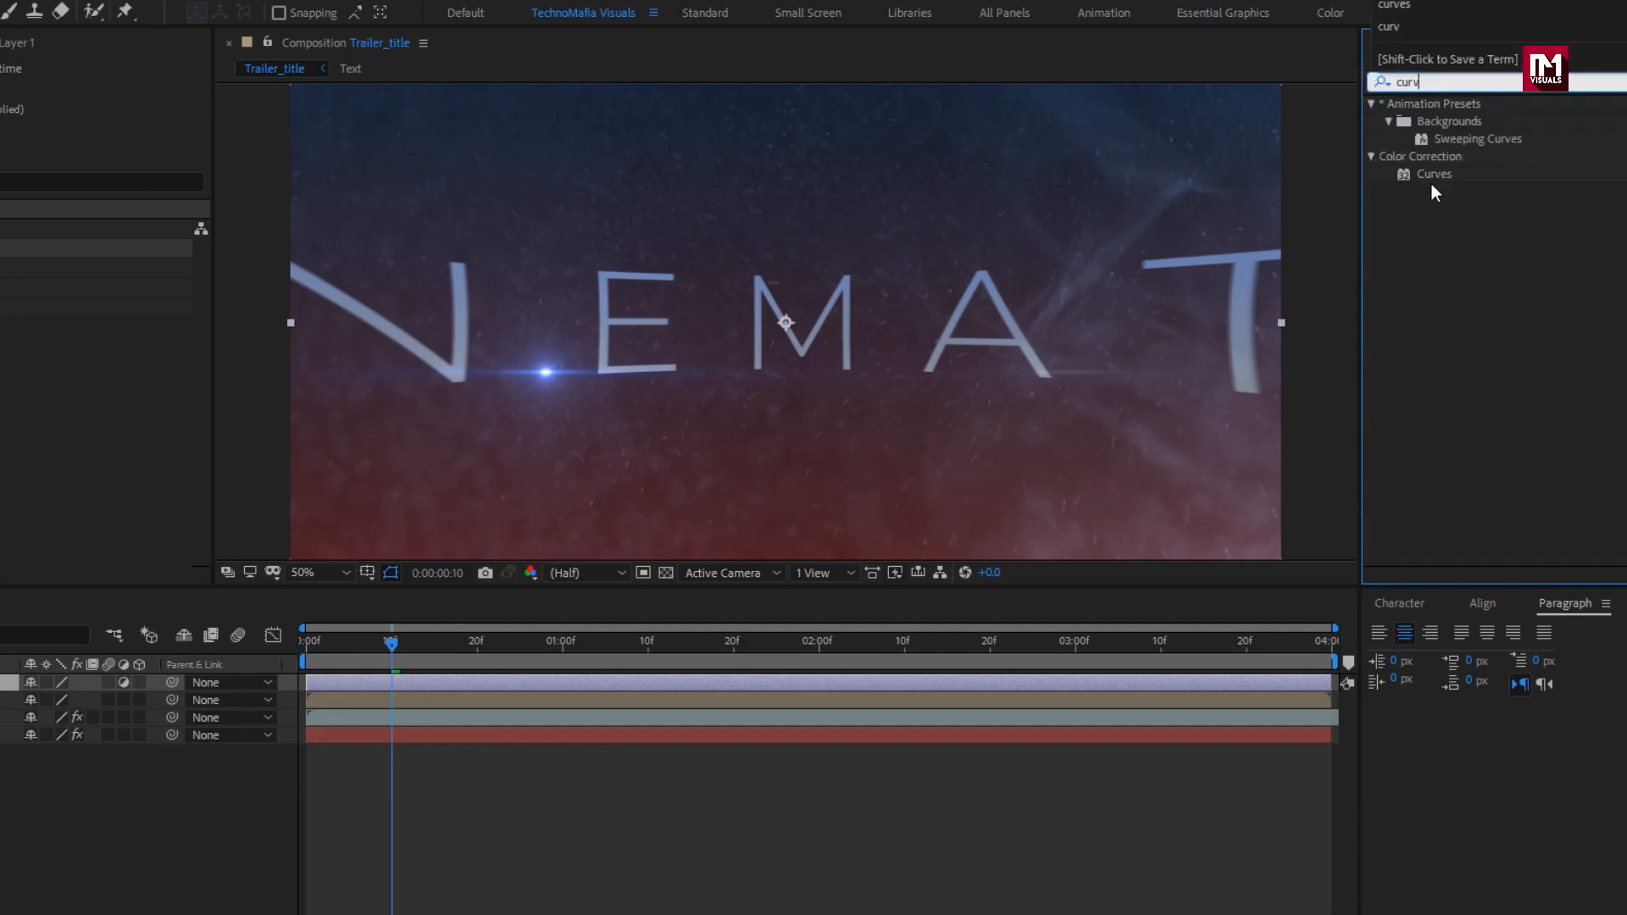
{"action": "left_click", "coordinate": [1432, 175]}
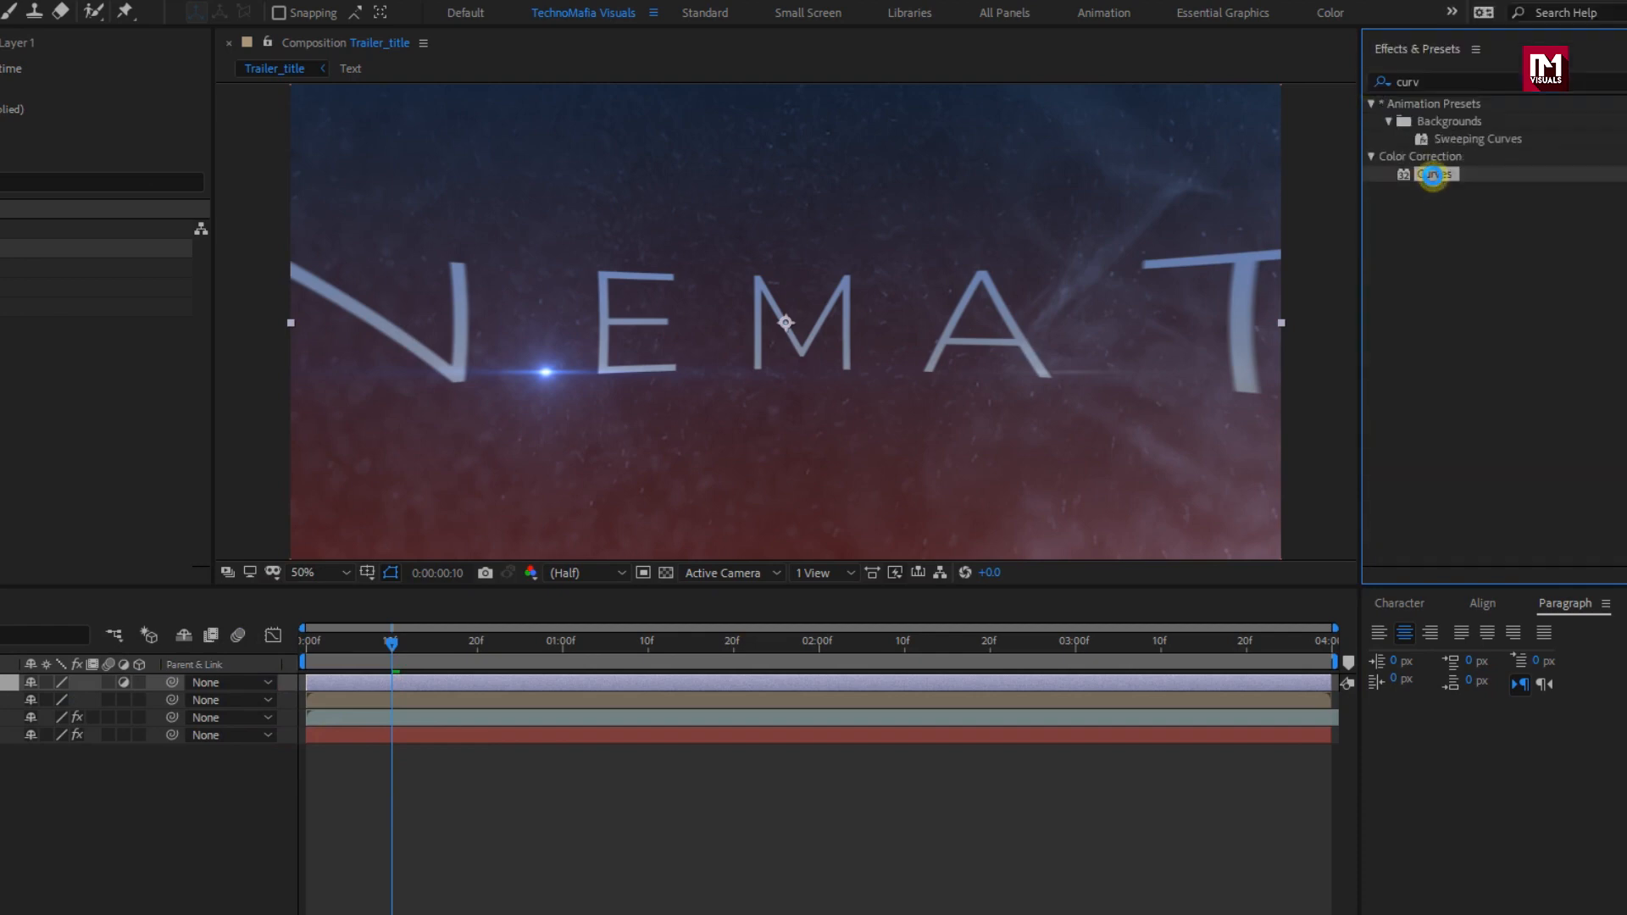
{"action": "double_click", "coordinate": [1432, 175]}
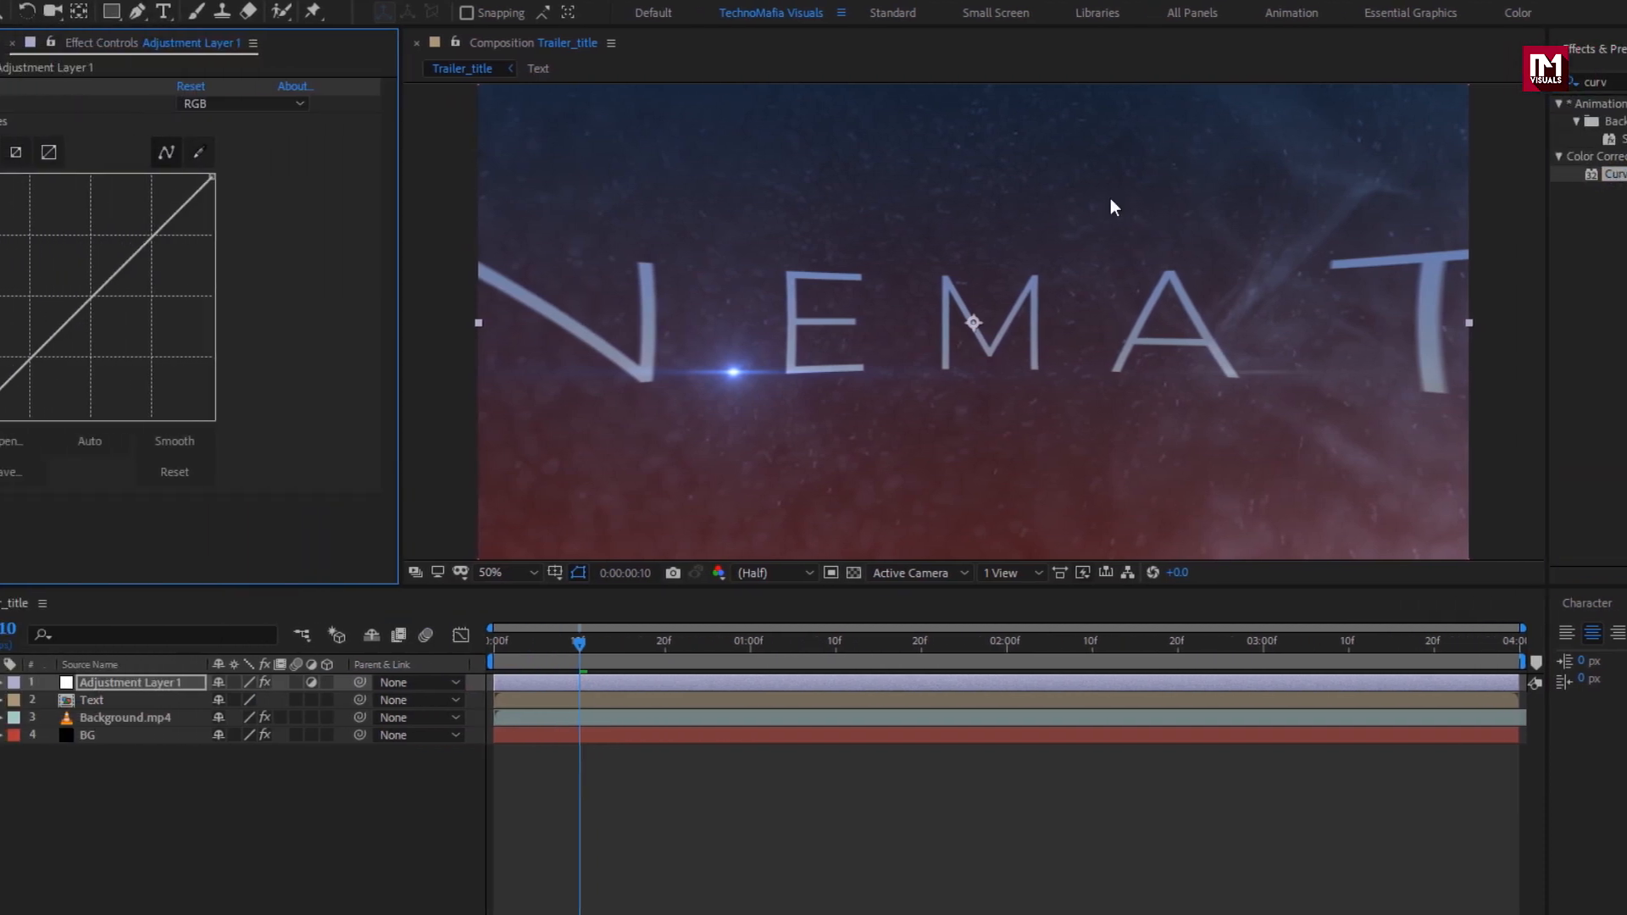
Step: Bend the RGB curve into an S-shape, lifting highlights and lowering shadows, checking several frames
{"action": "left_click_drag", "start_coordinate": [227, 230], "coordinate": [214, 229]}
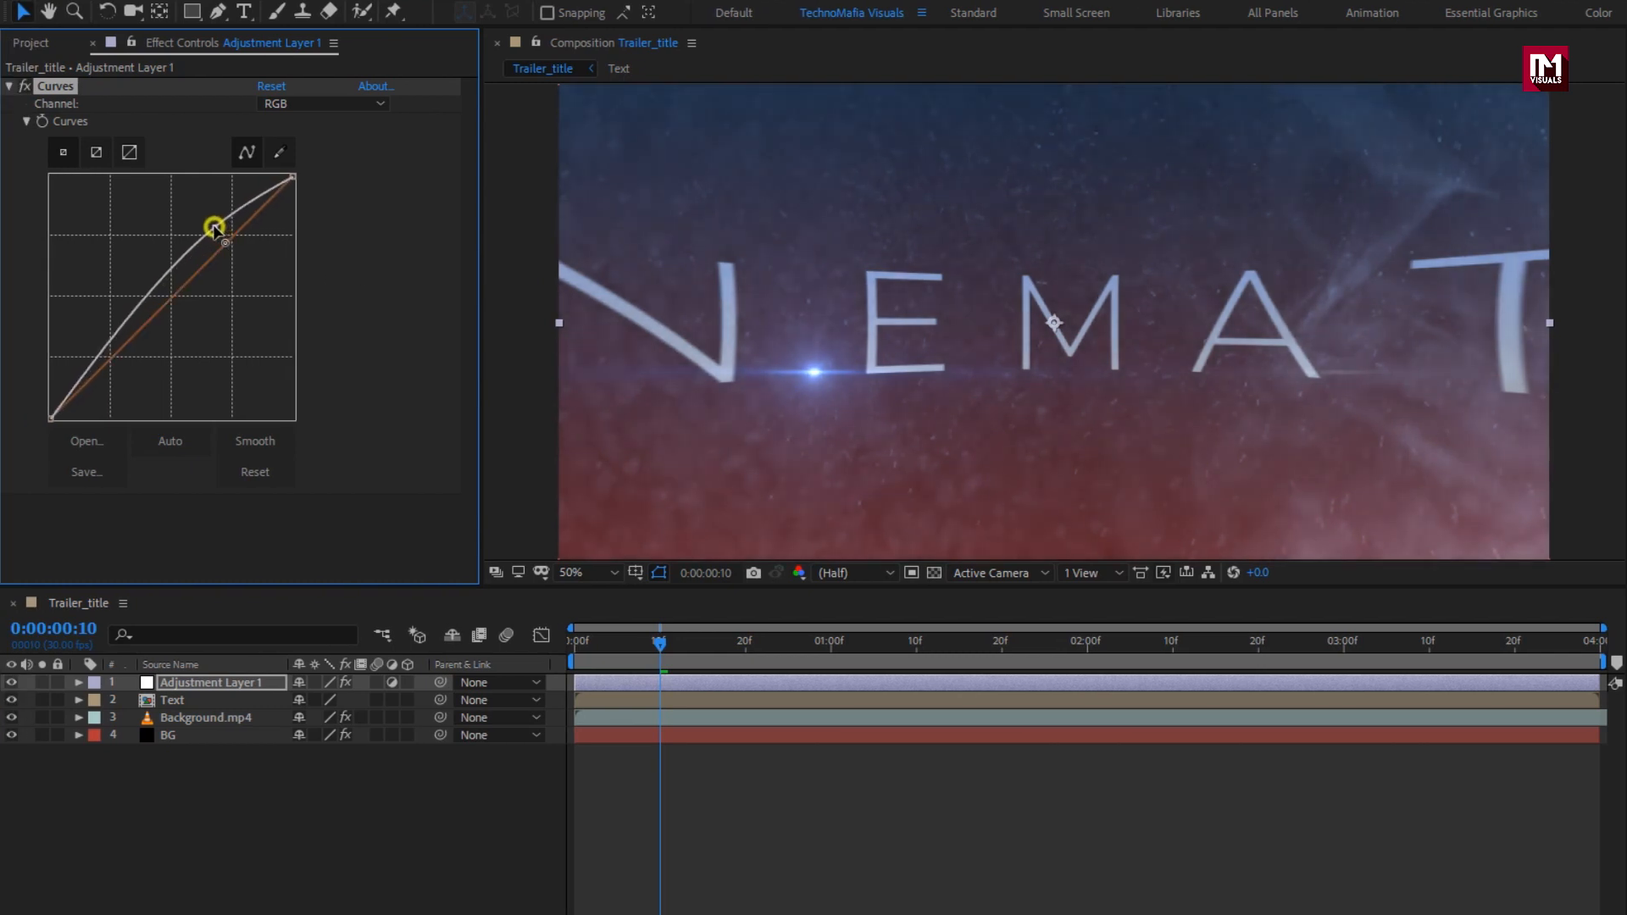
{"action": "left_click_drag", "start_coordinate": [112, 331], "coordinate": [126, 359]}
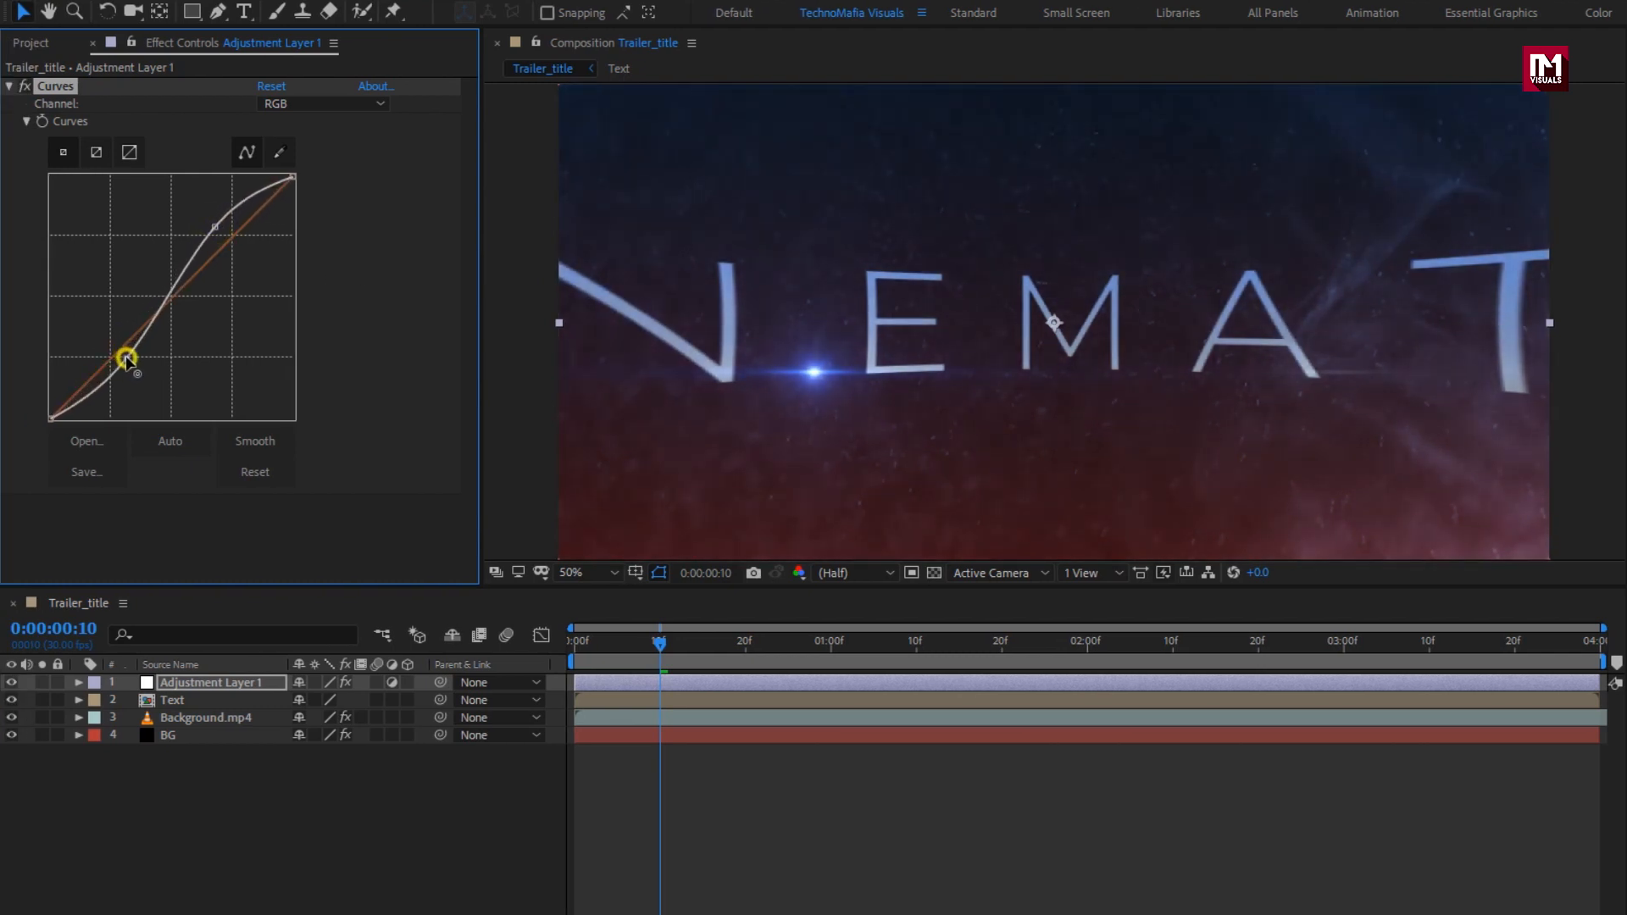
{"action": "left_click", "coordinate": [209, 228]}
{"action": "left_click", "coordinate": [920, 646]}
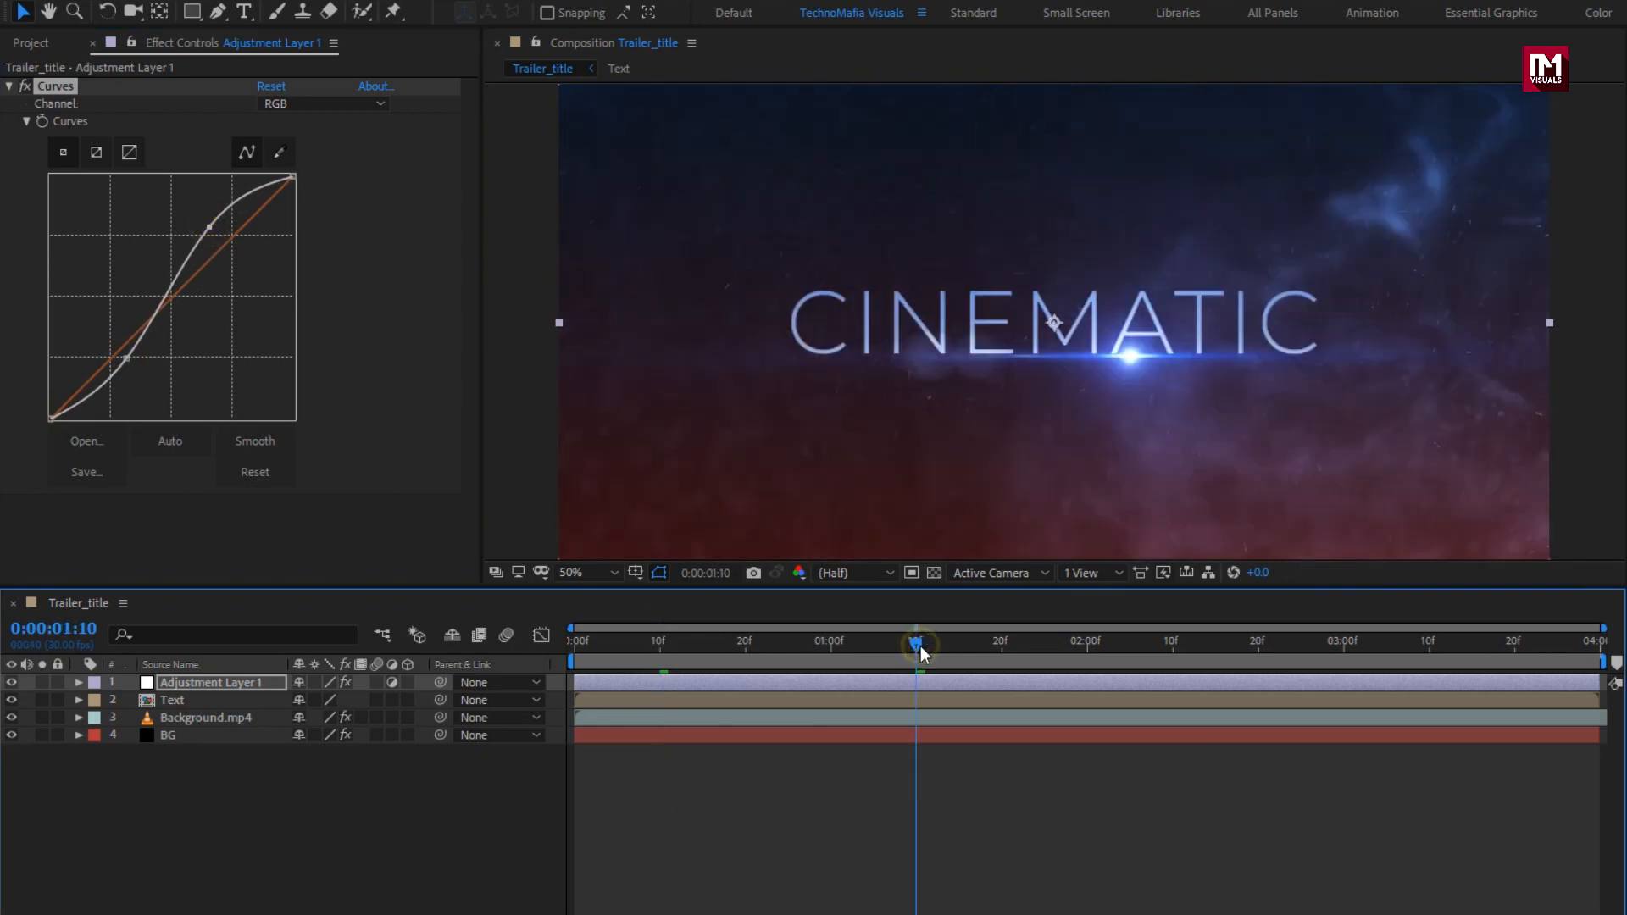
{"action": "left_click", "coordinate": [995, 643]}
{"action": "left_click", "coordinate": [1060, 644]}
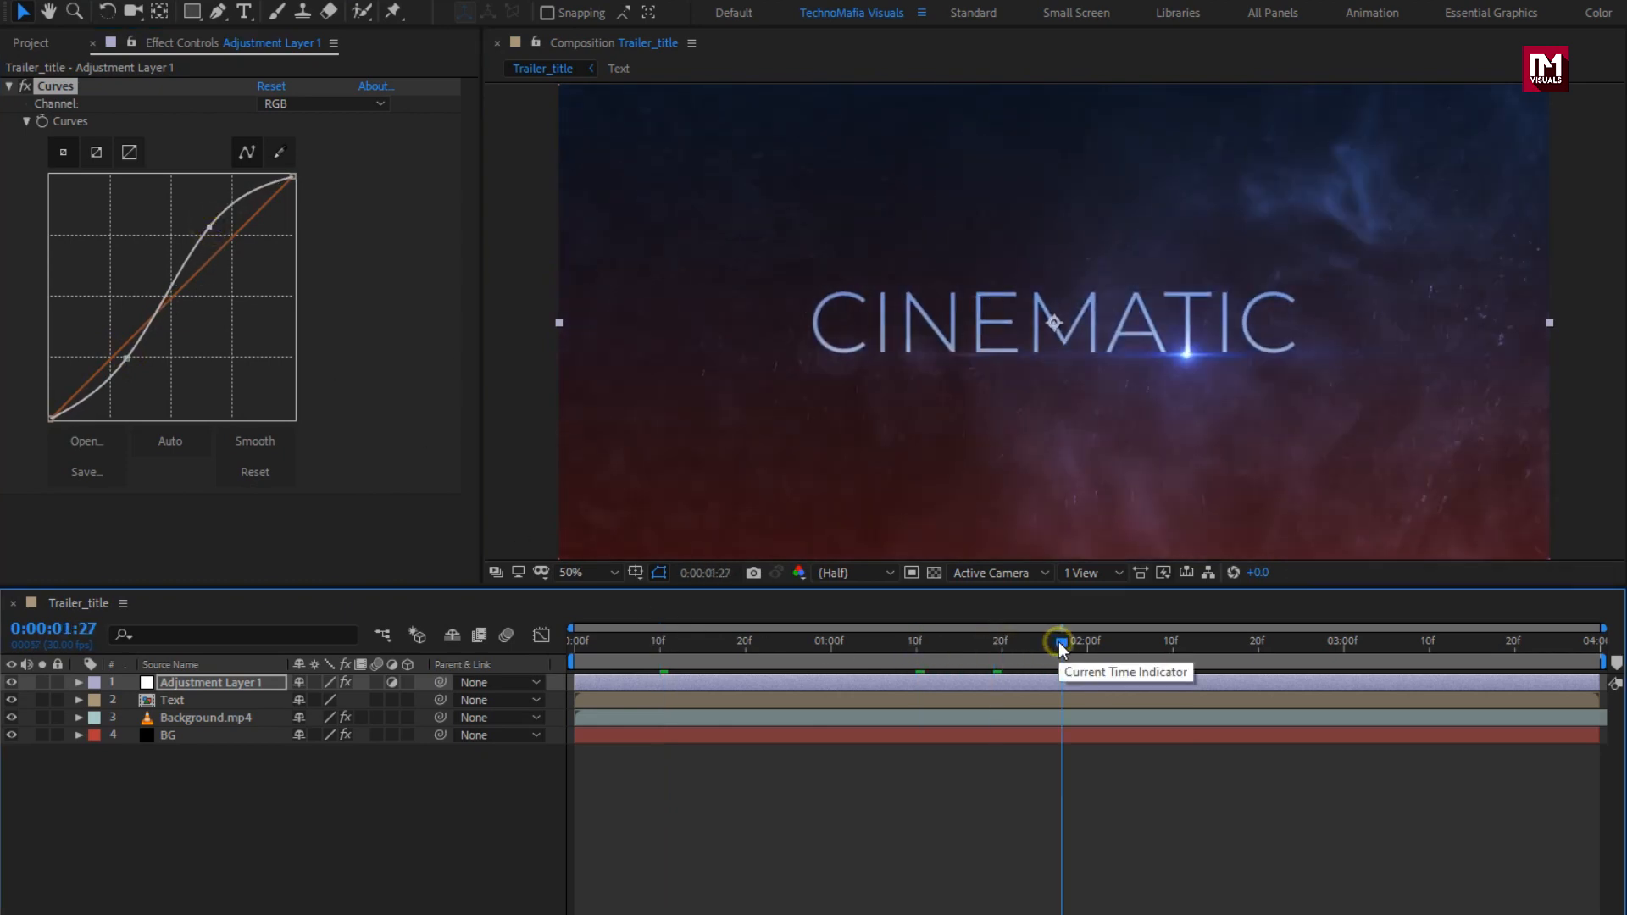
{"action": "left_click", "coordinate": [952, 644]}
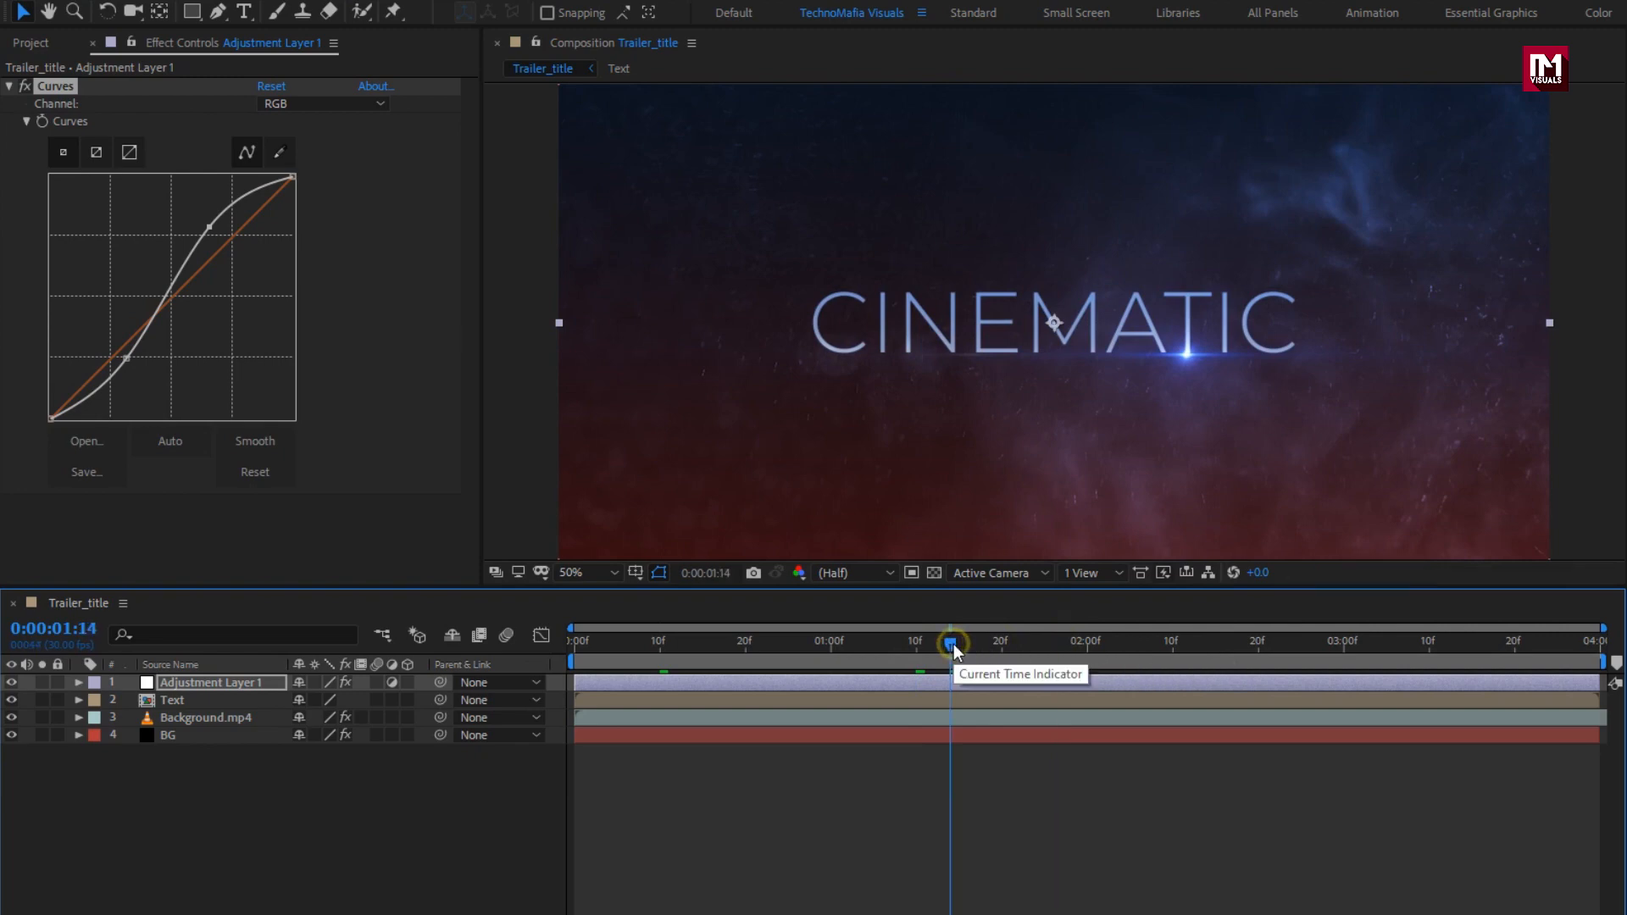
{"action": "left_click", "coordinate": [130, 361]}
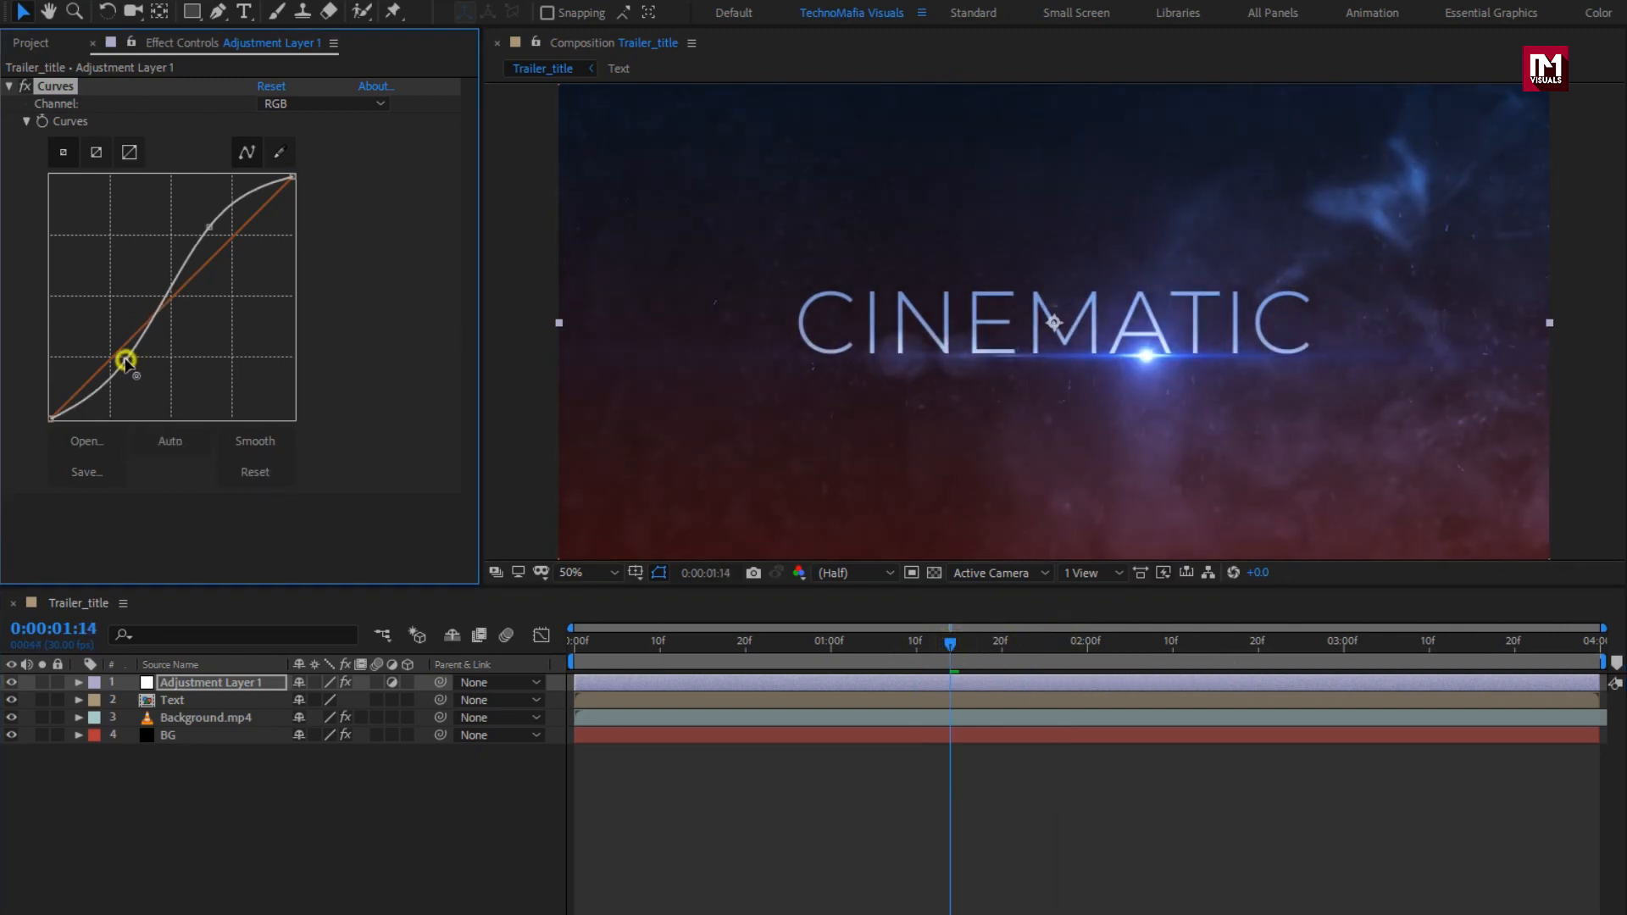
Step: Add Adjustment Layer 2 and apply Camera Lens Blur to it
{"action": "right_click", "coordinate": [197, 794]}
{"action": "mouse_move", "coordinate": [273, 569]}
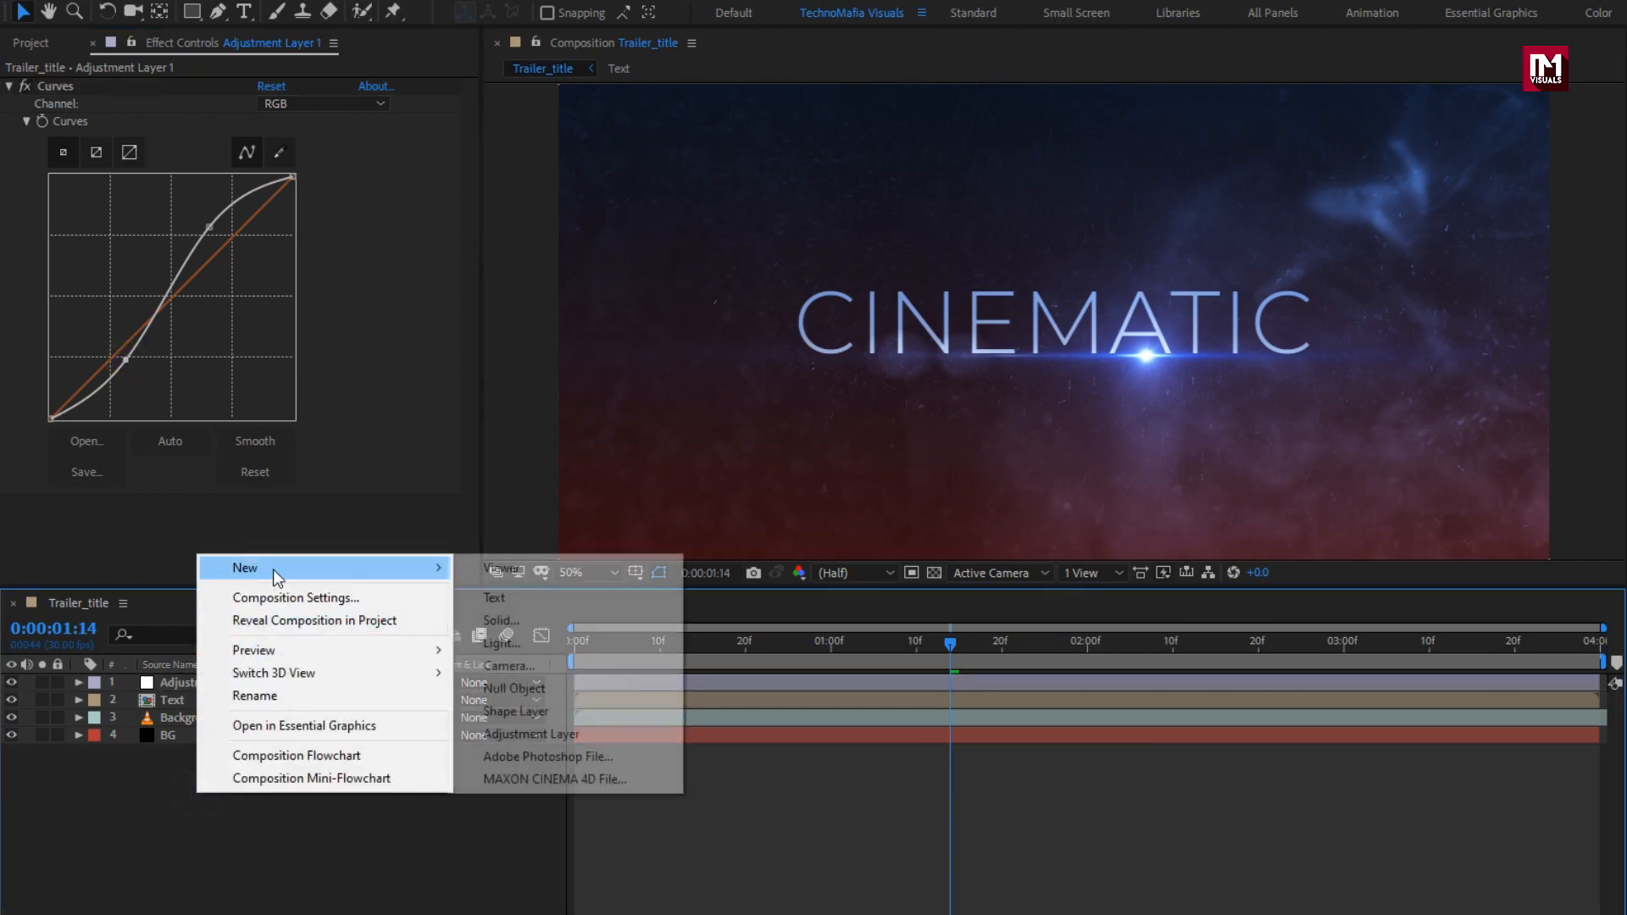
{"action": "left_click", "coordinate": [555, 734]}
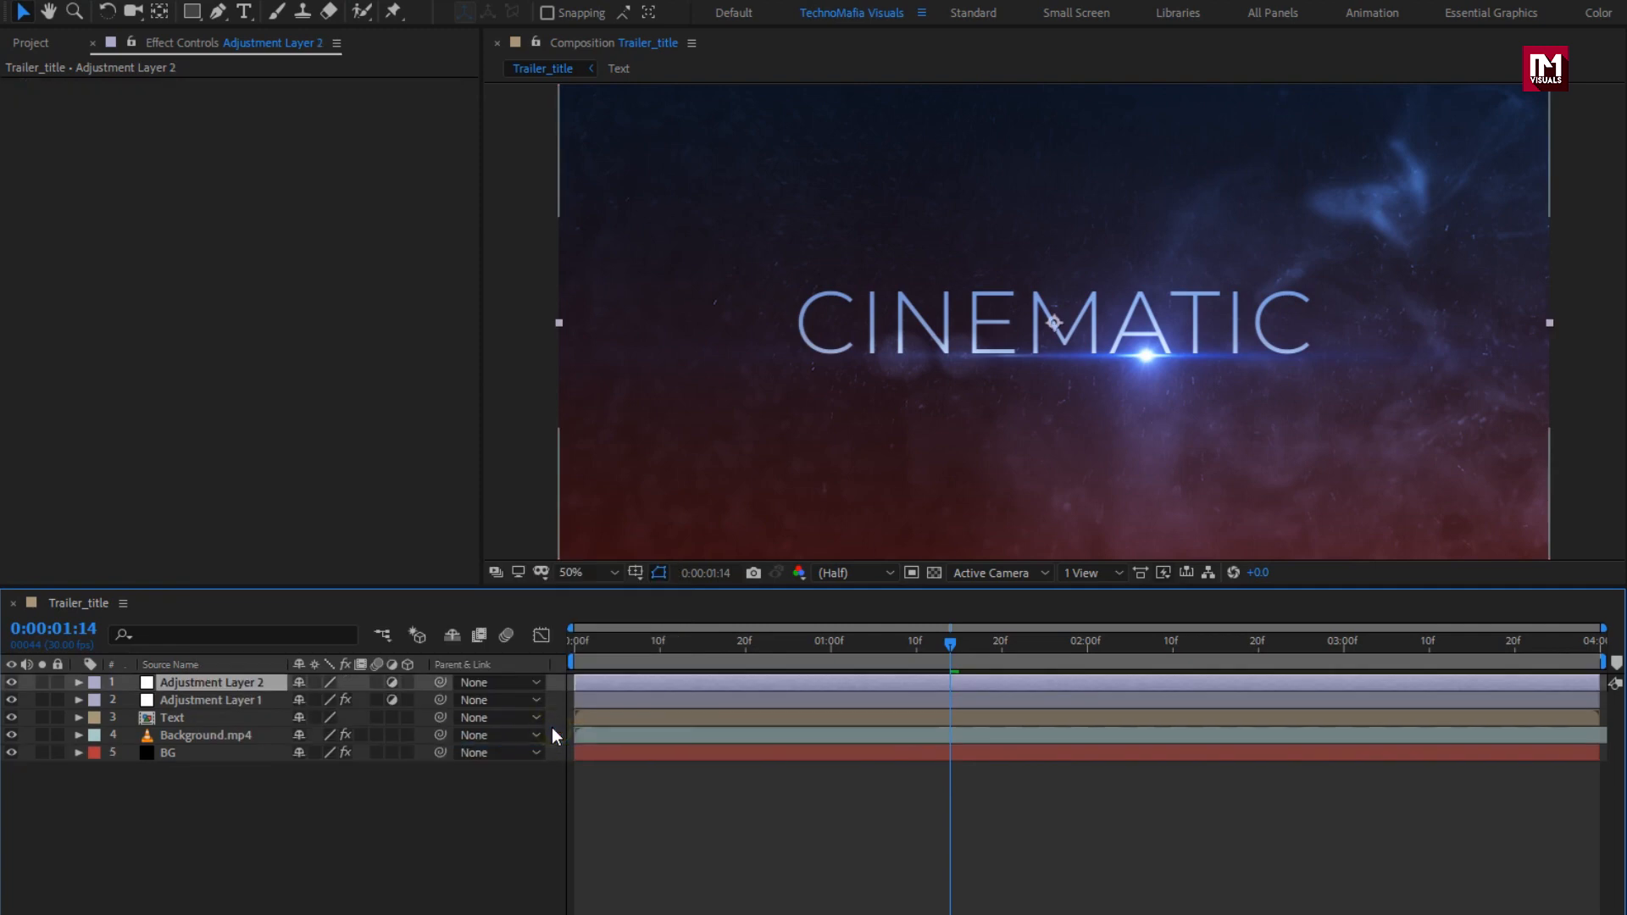
{"action": "left_click", "coordinate": [1429, 82]}
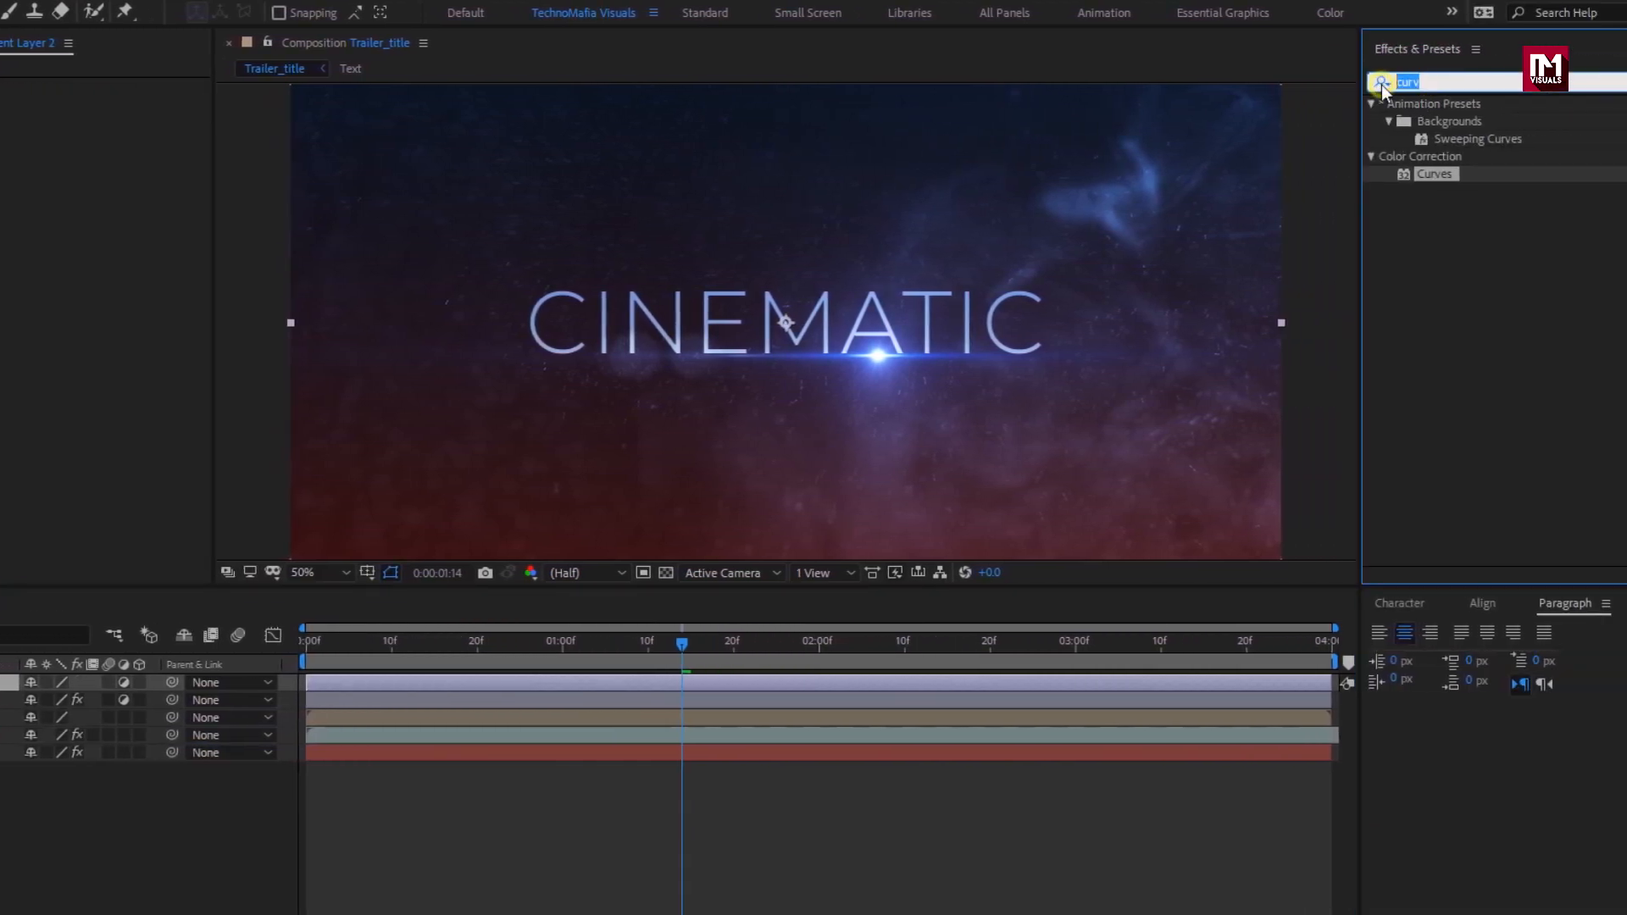
{"action": "type", "text": "camer"}
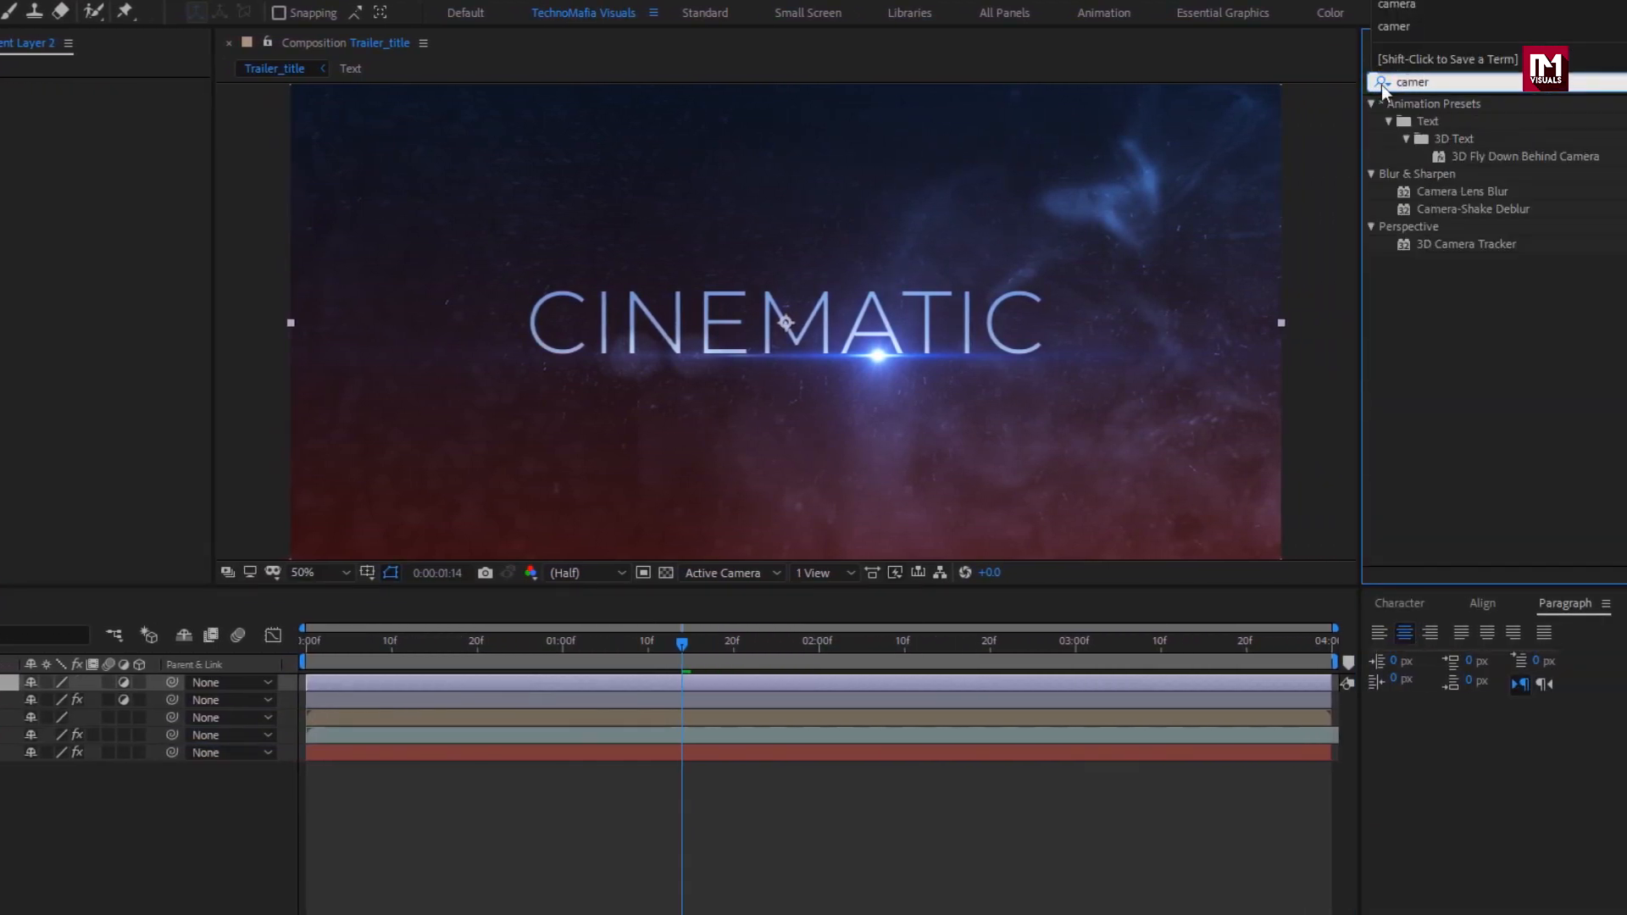
{"action": "left_click", "coordinate": [1463, 193]}
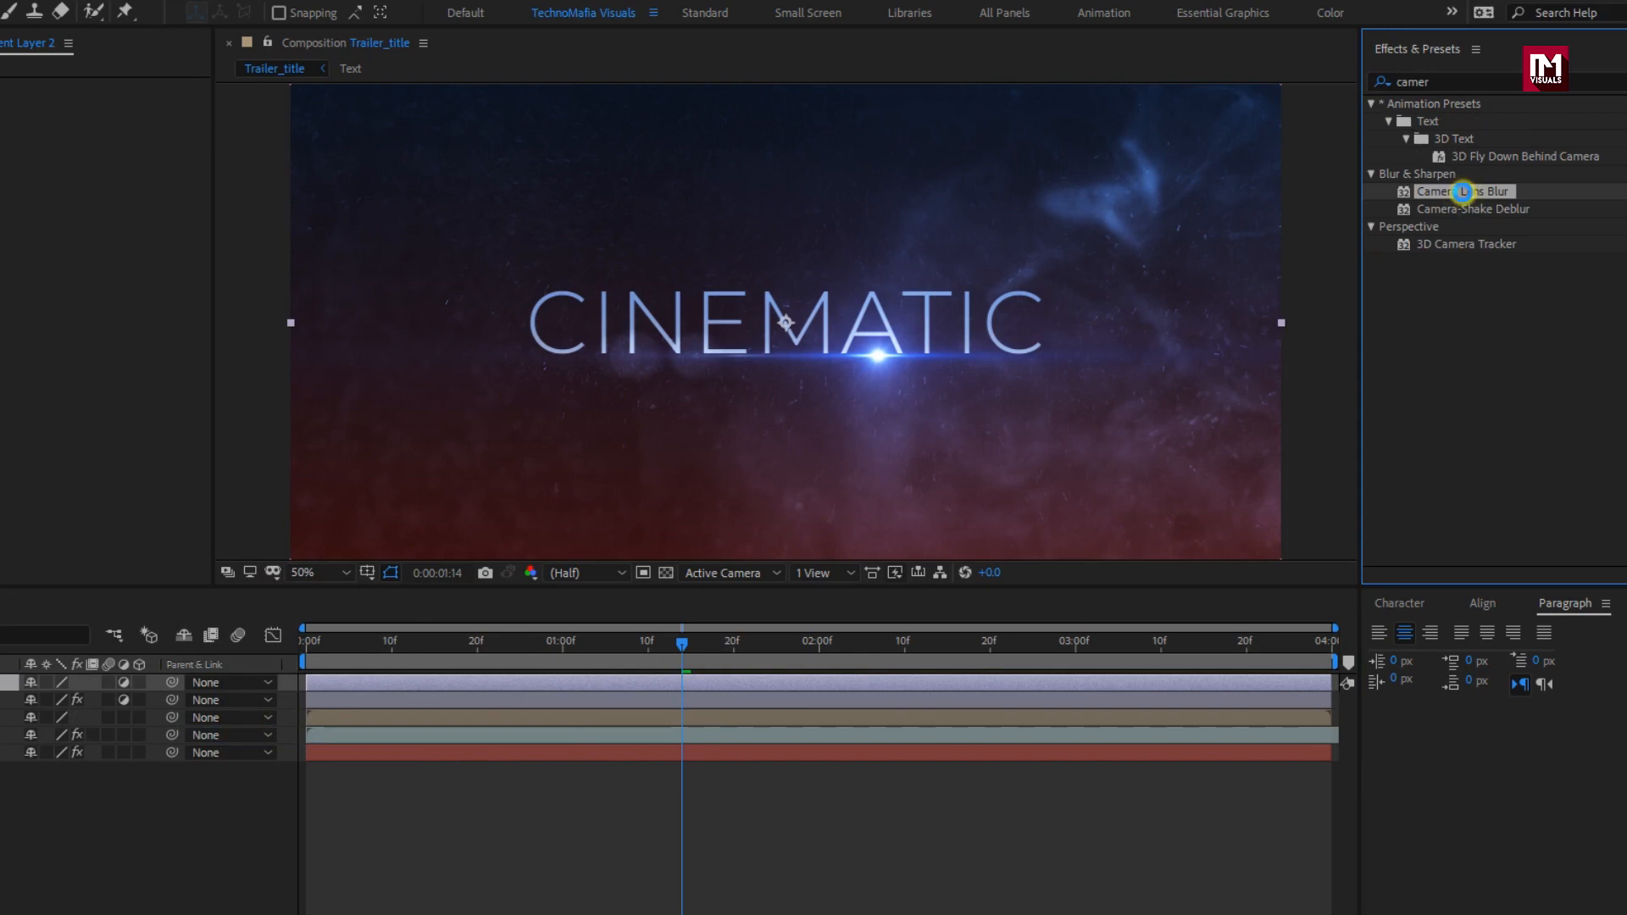
{"action": "double_click", "coordinate": [1463, 191]}
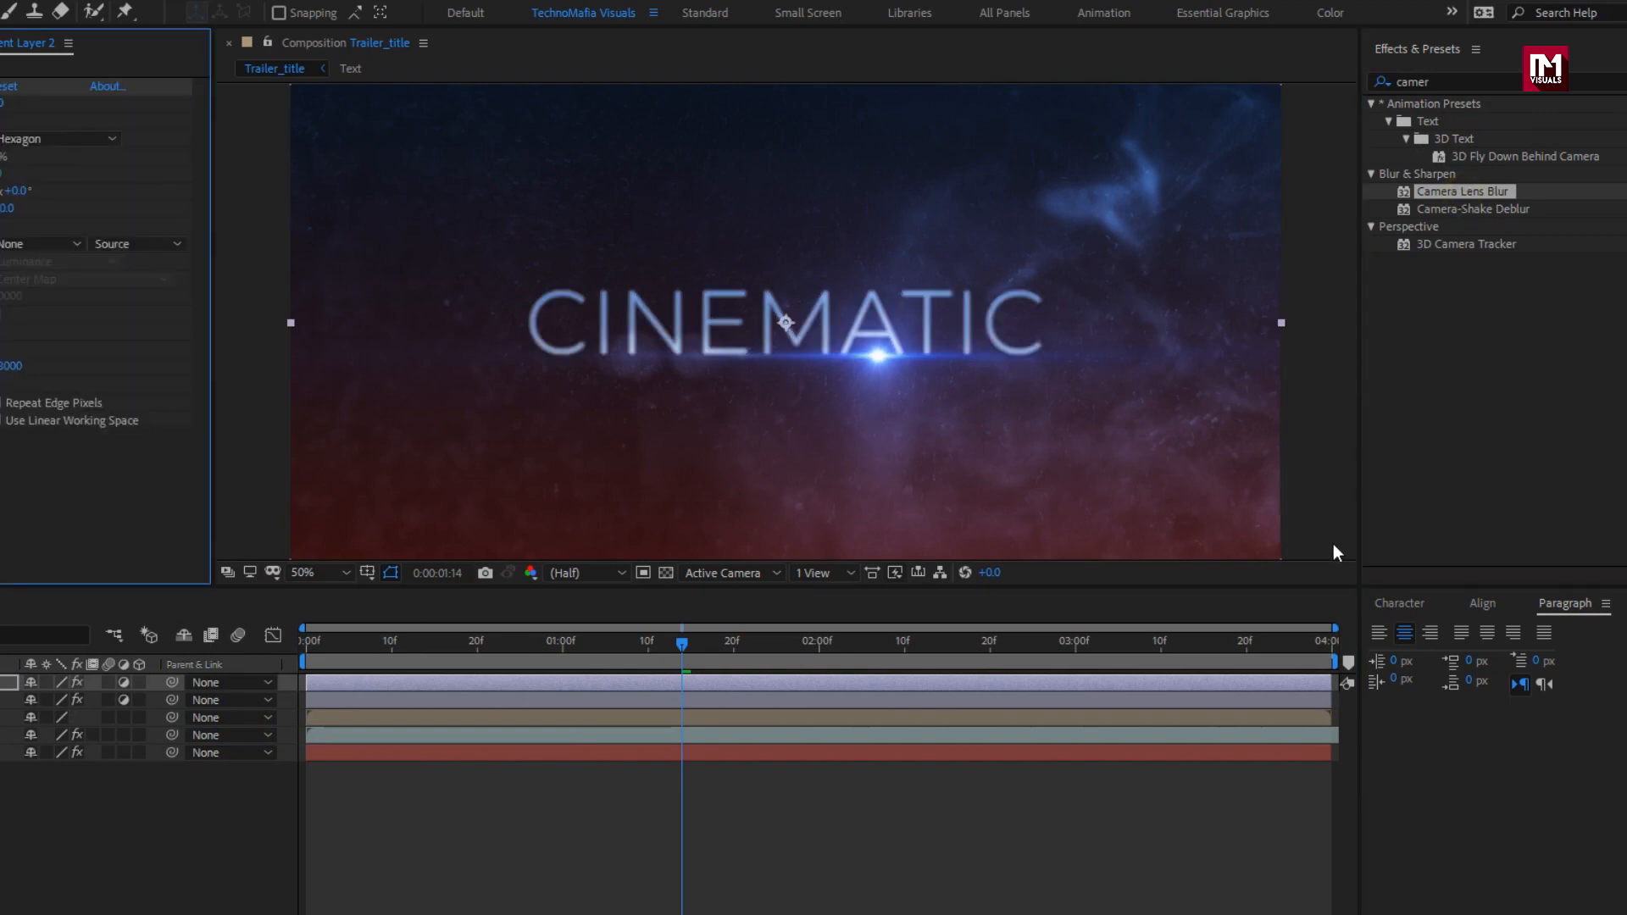
Step: Keyframe Blur Radius at 70 on the last frame and turn on Repeat Edge Pixels
{"action": "left_click", "coordinate": [1330, 648]}
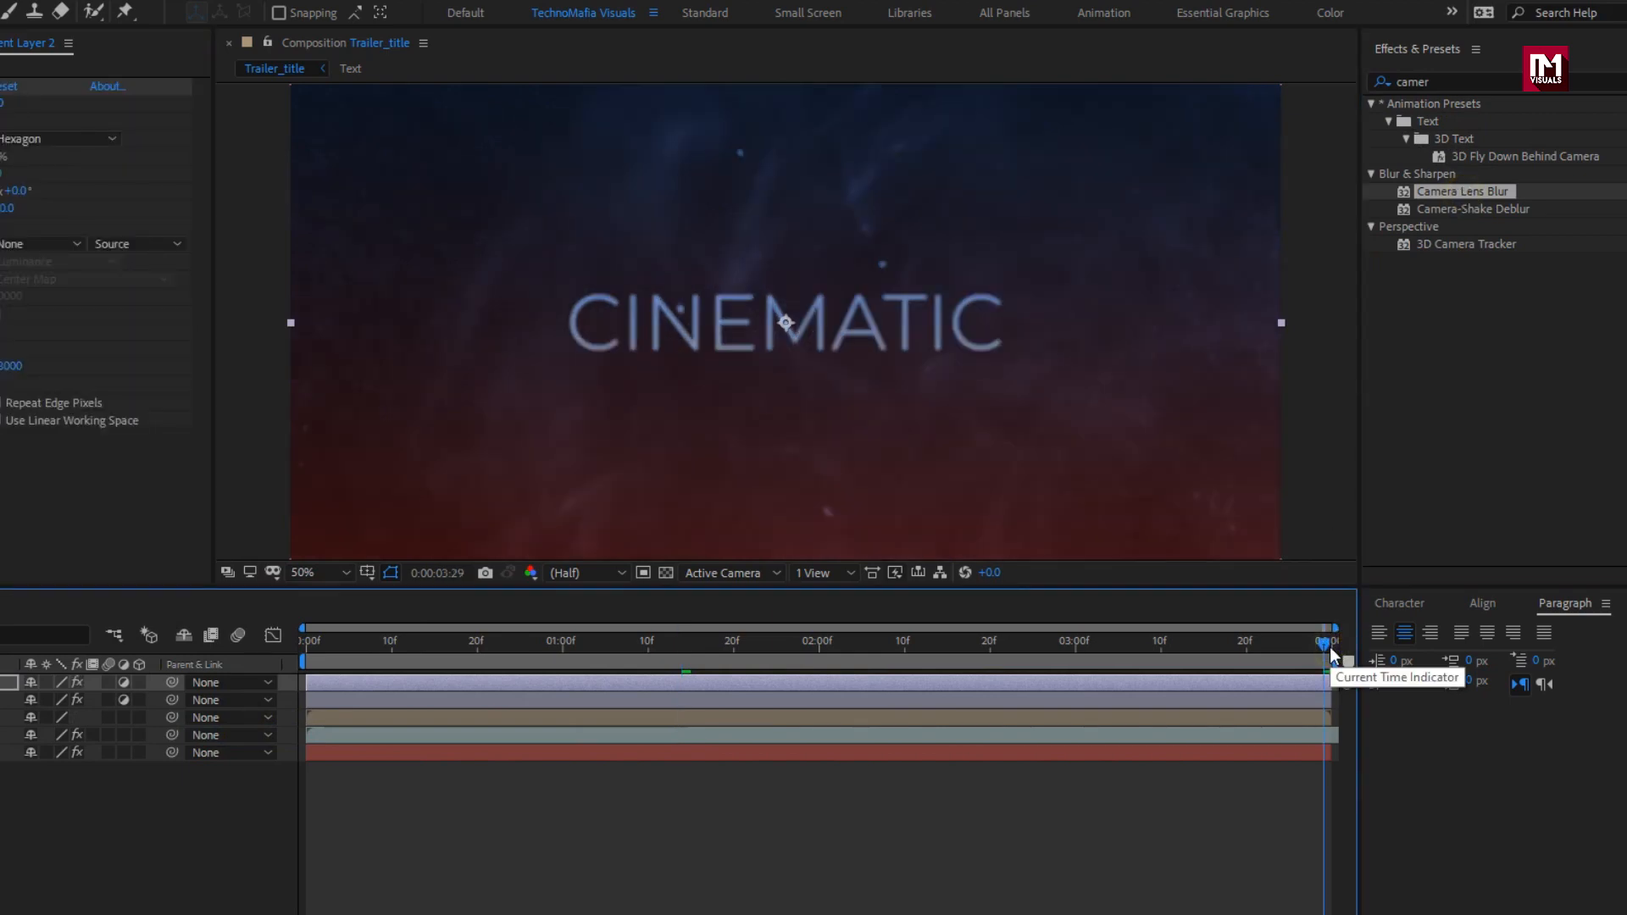
{"action": "left_click", "coordinate": [42, 104]}
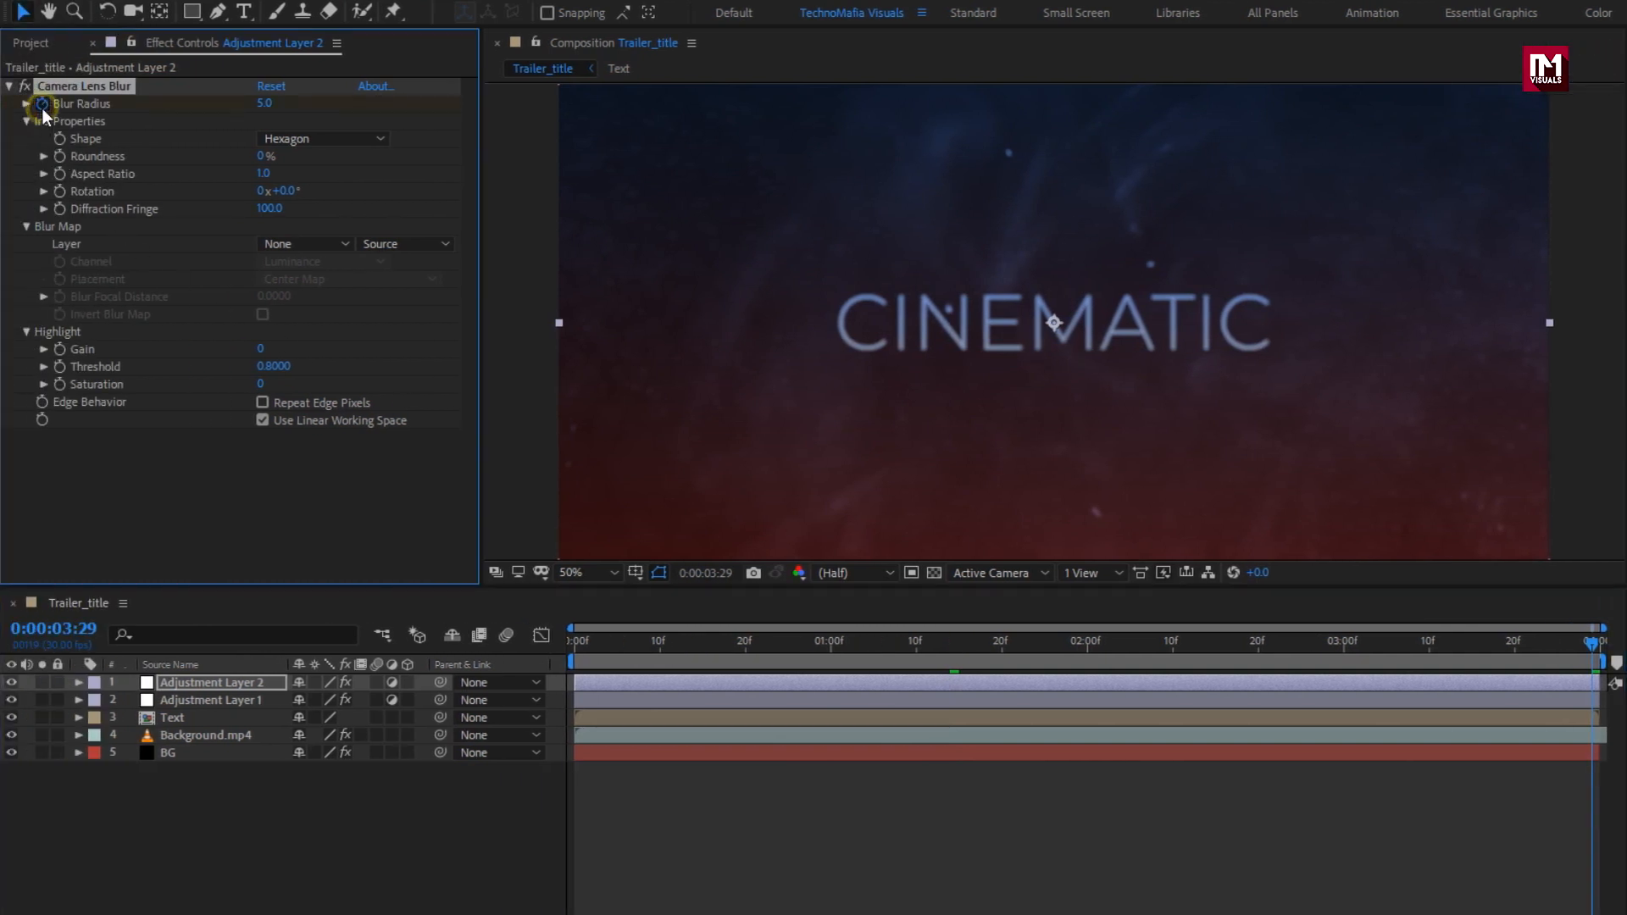
{"action": "left_click_drag", "start_coordinate": [270, 107], "coordinate": [329, 107]}
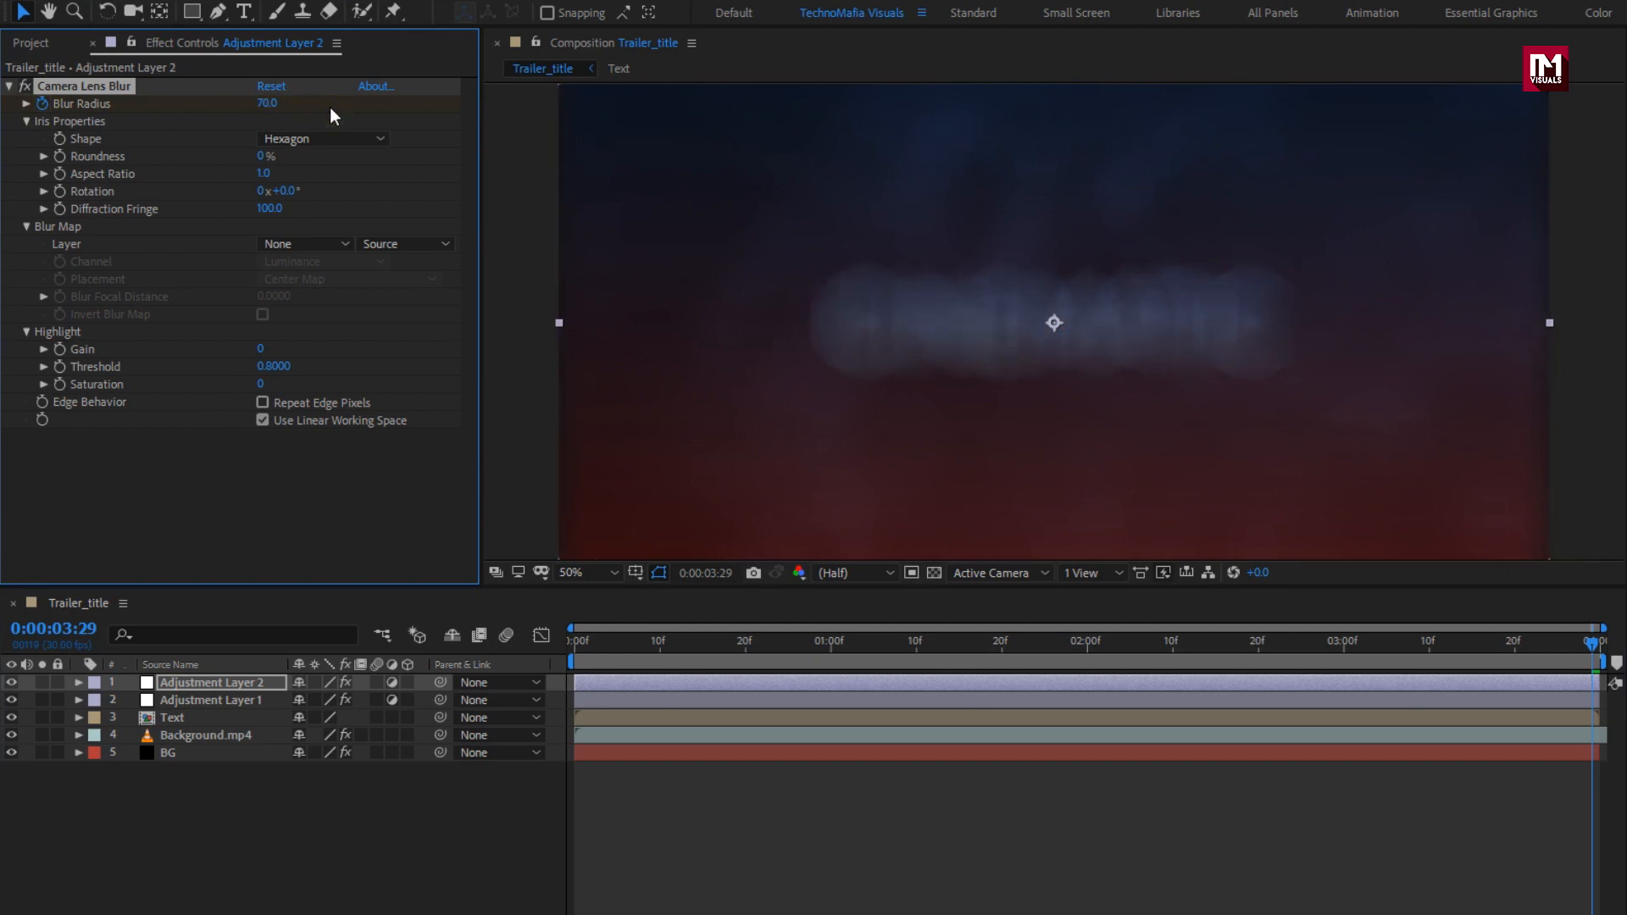
{"action": "left_click", "coordinate": [263, 402]}
Step: Set Blur Radius to 0 at 3:00, then reveal the blur keyframes with U
{"action": "left_click", "coordinate": [1342, 661]}
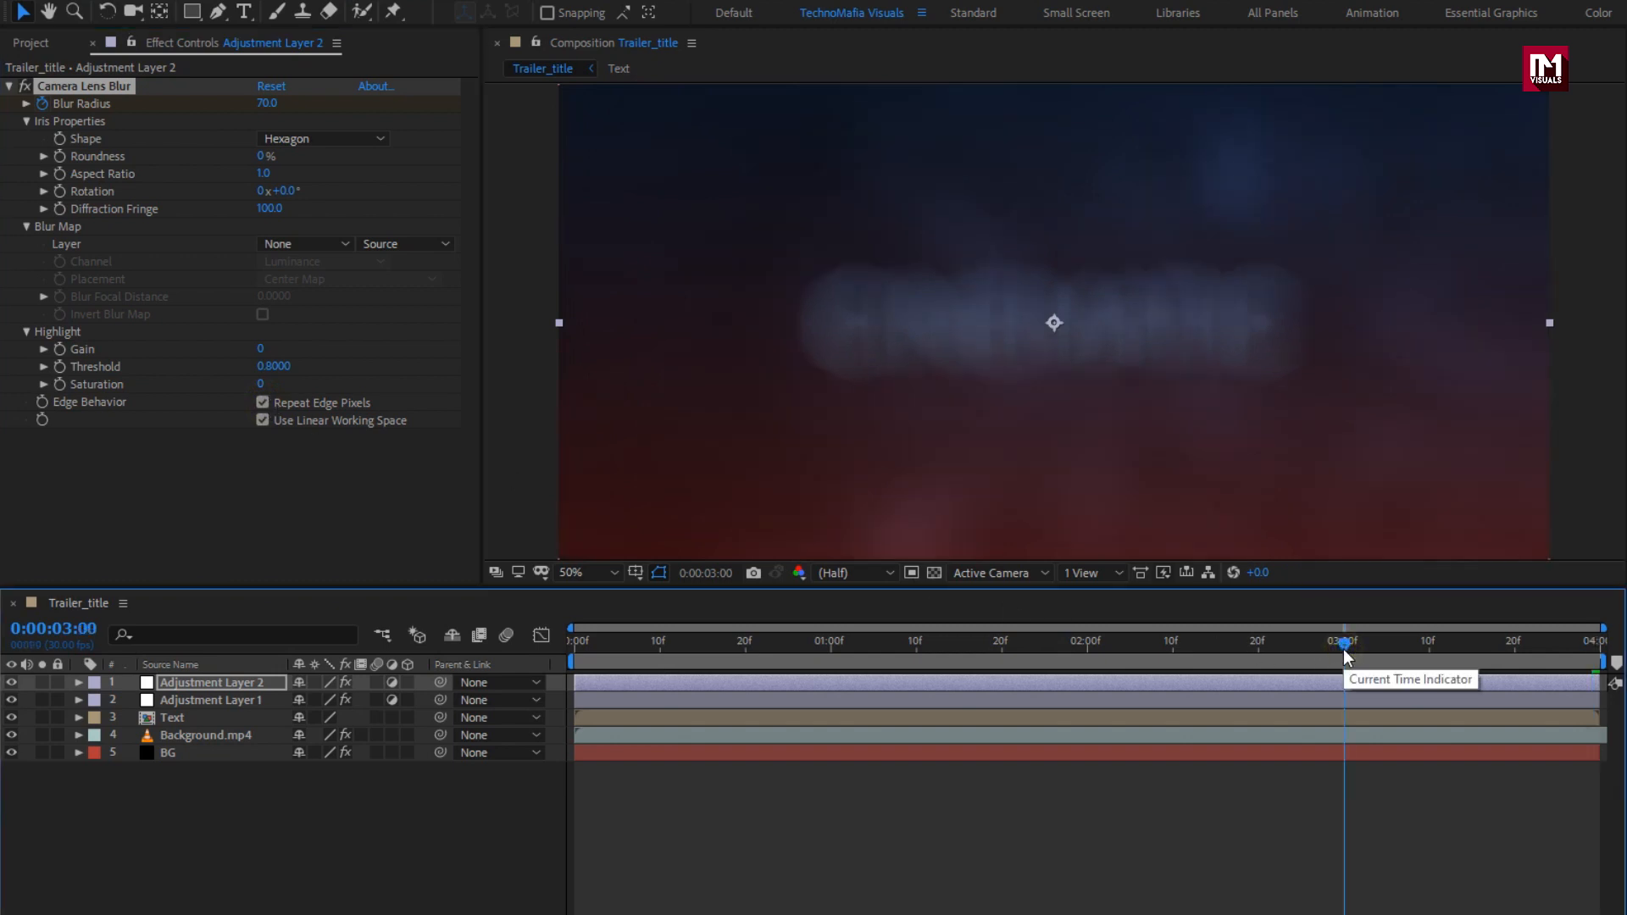
{"action": "left_click", "coordinate": [267, 104]}
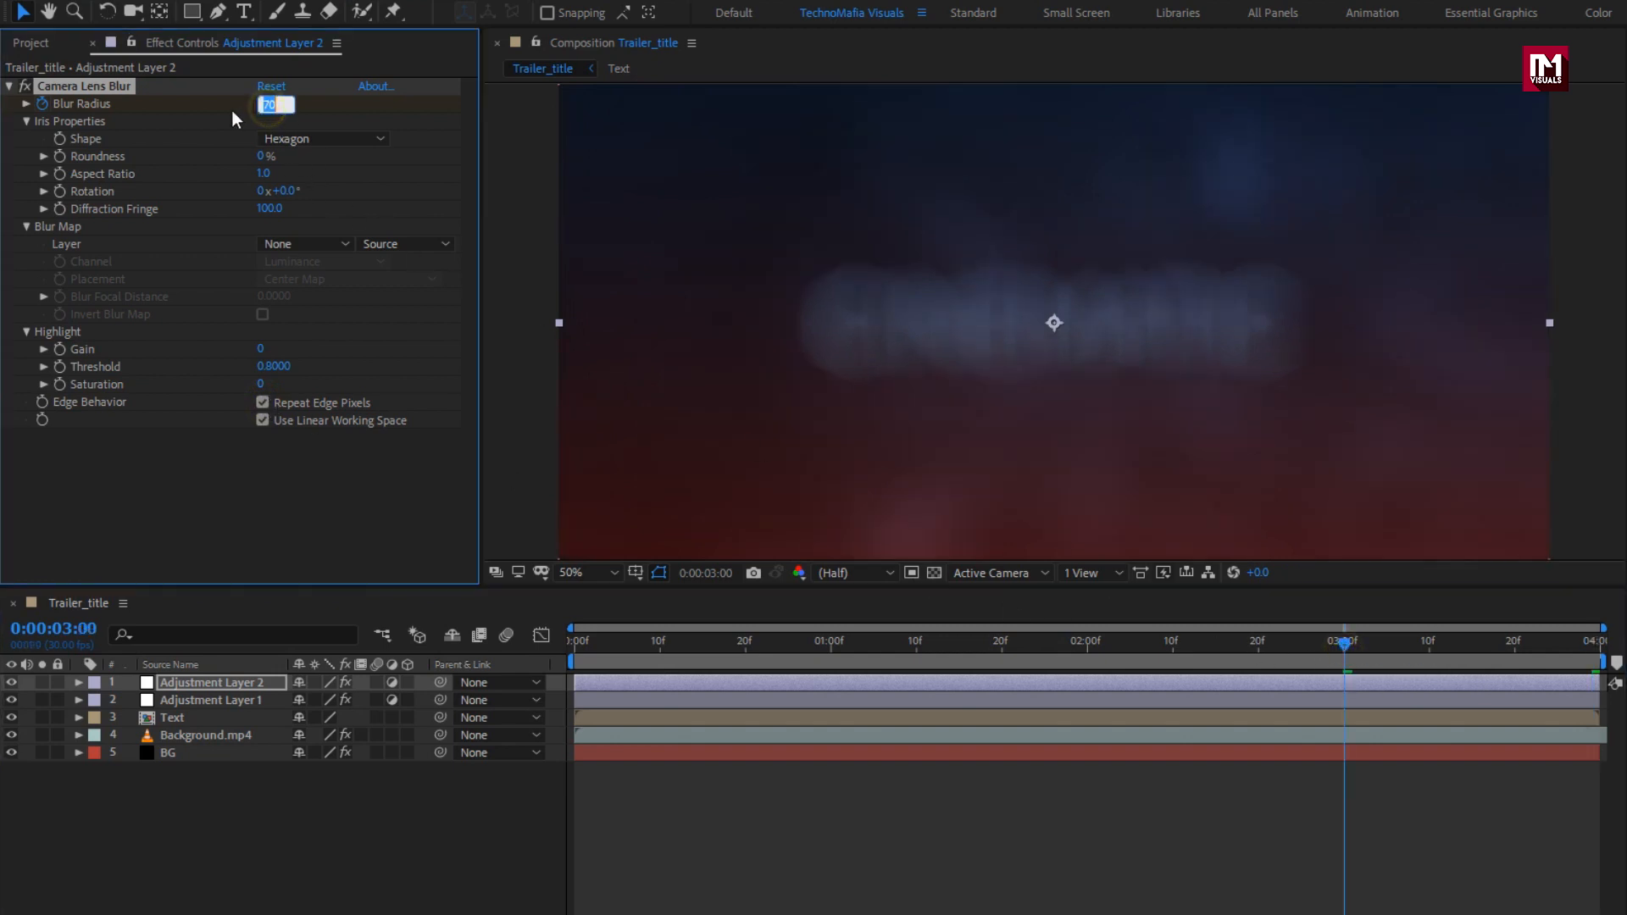
{"action": "type", "text": "0"}
{"action": "key", "text": "Return"}
{"action": "key", "text": "u"}
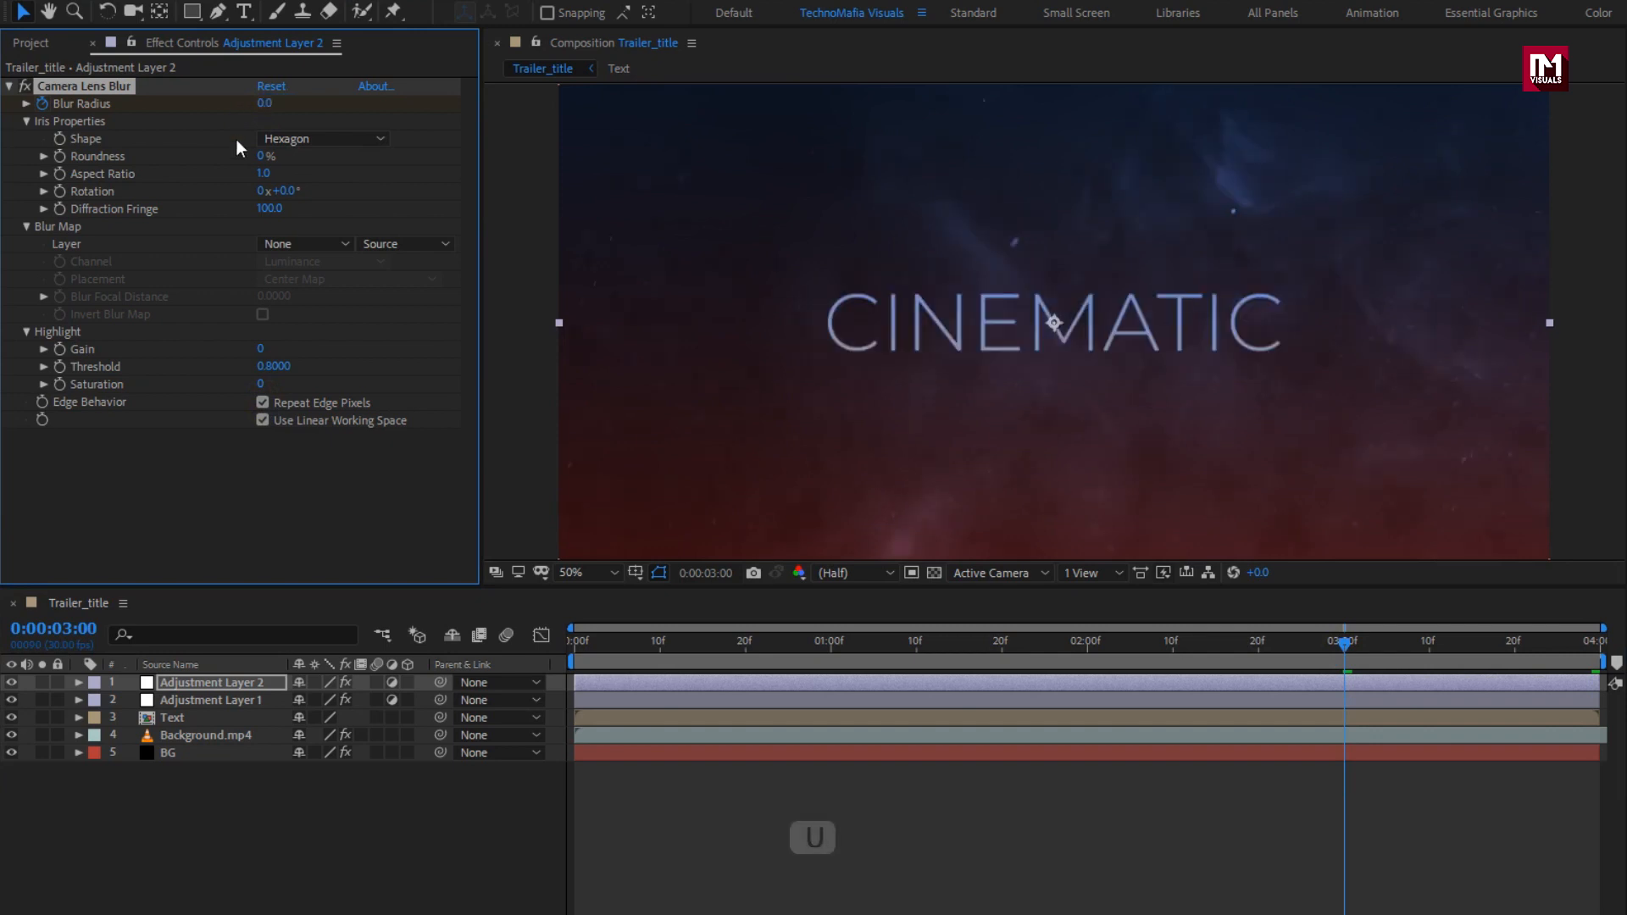
{"action": "left_click", "coordinate": [232, 682]}
{"action": "key", "text": "u"}
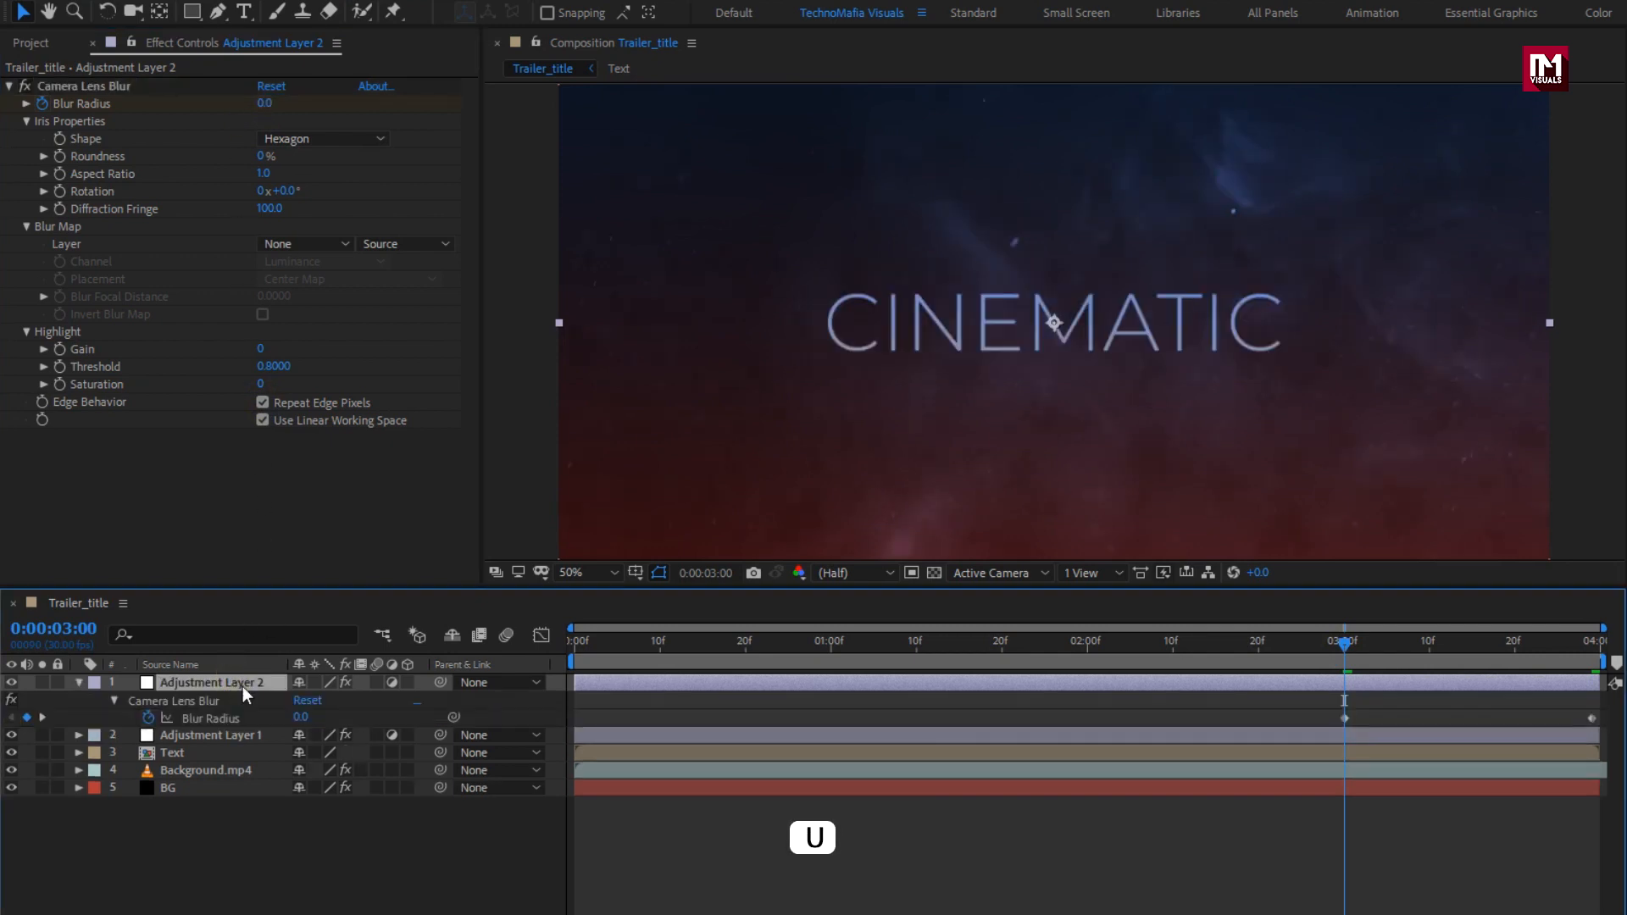
{"action": "left_click", "coordinate": [1327, 709]}
{"action": "left_click", "coordinate": [1590, 717]}
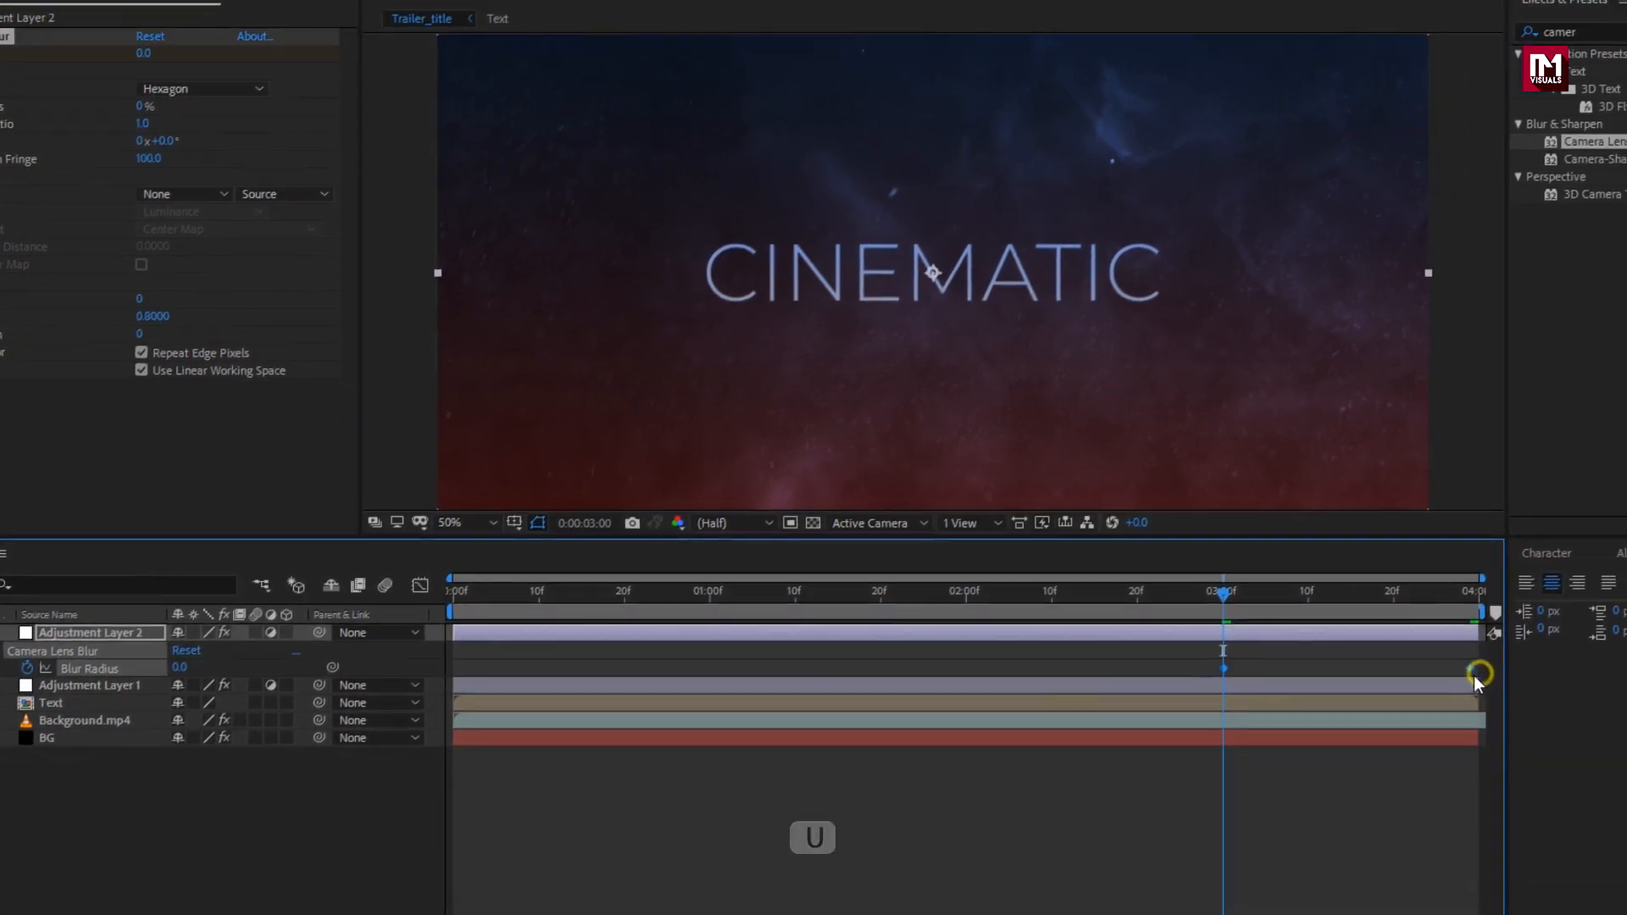
Step: Apply Easy Ease In to the Blur Radius keyframes and lengthen both influence handles in the speed graph
{"action": "right_click", "coordinate": [1592, 720]}
{"action": "mouse_move", "coordinate": [1393, 872]}
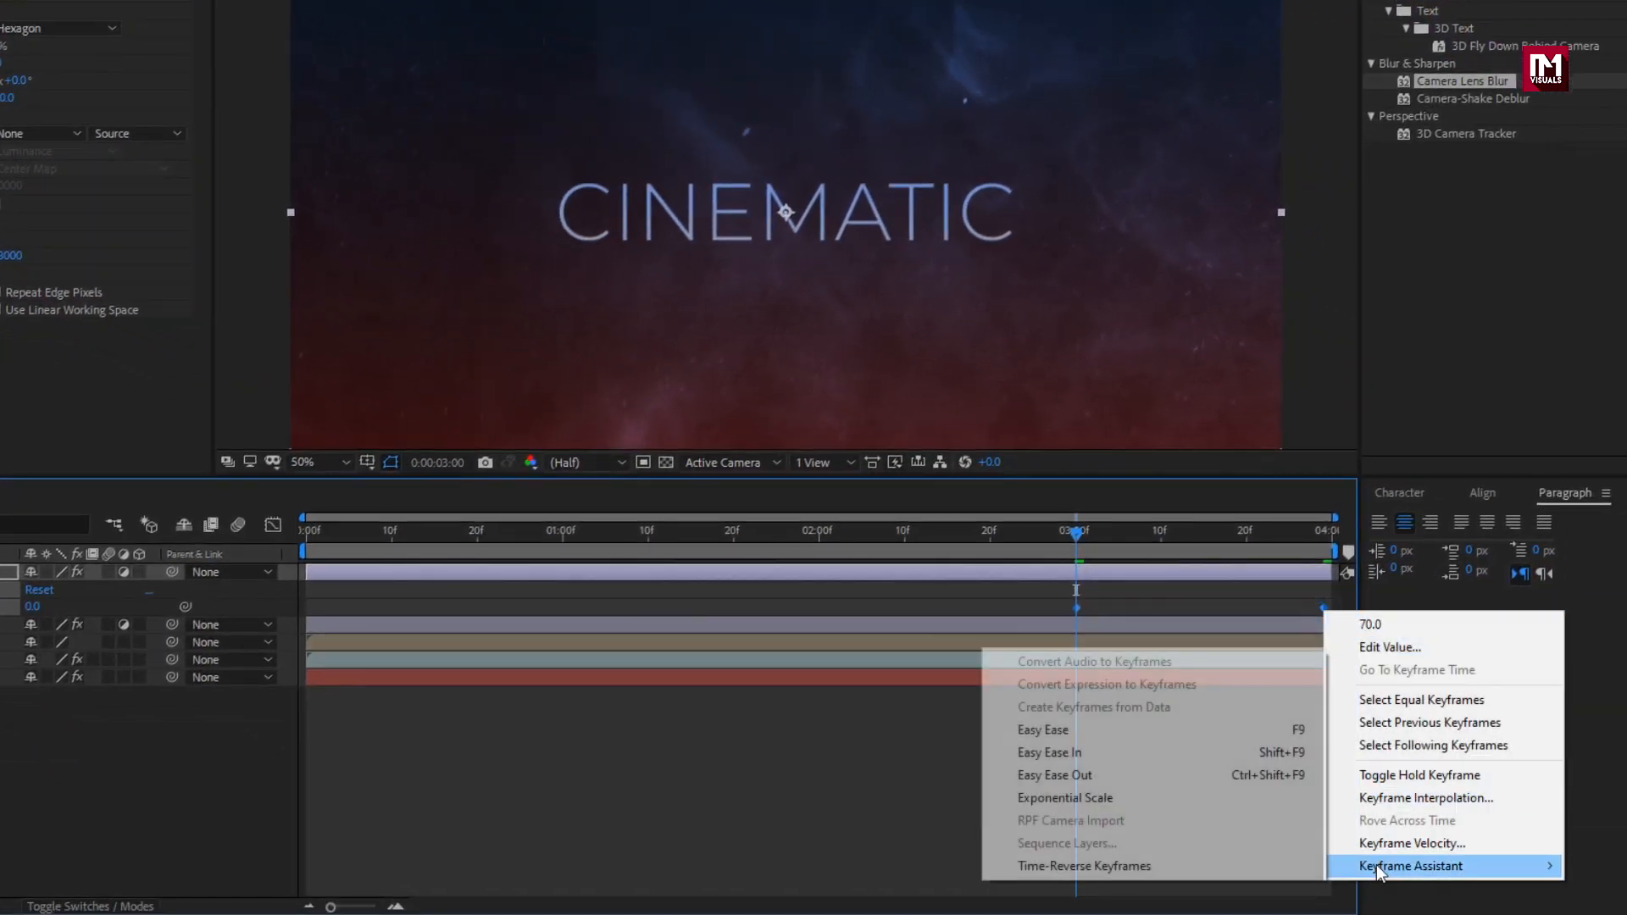
{"action": "left_click", "coordinate": [1106, 746]}
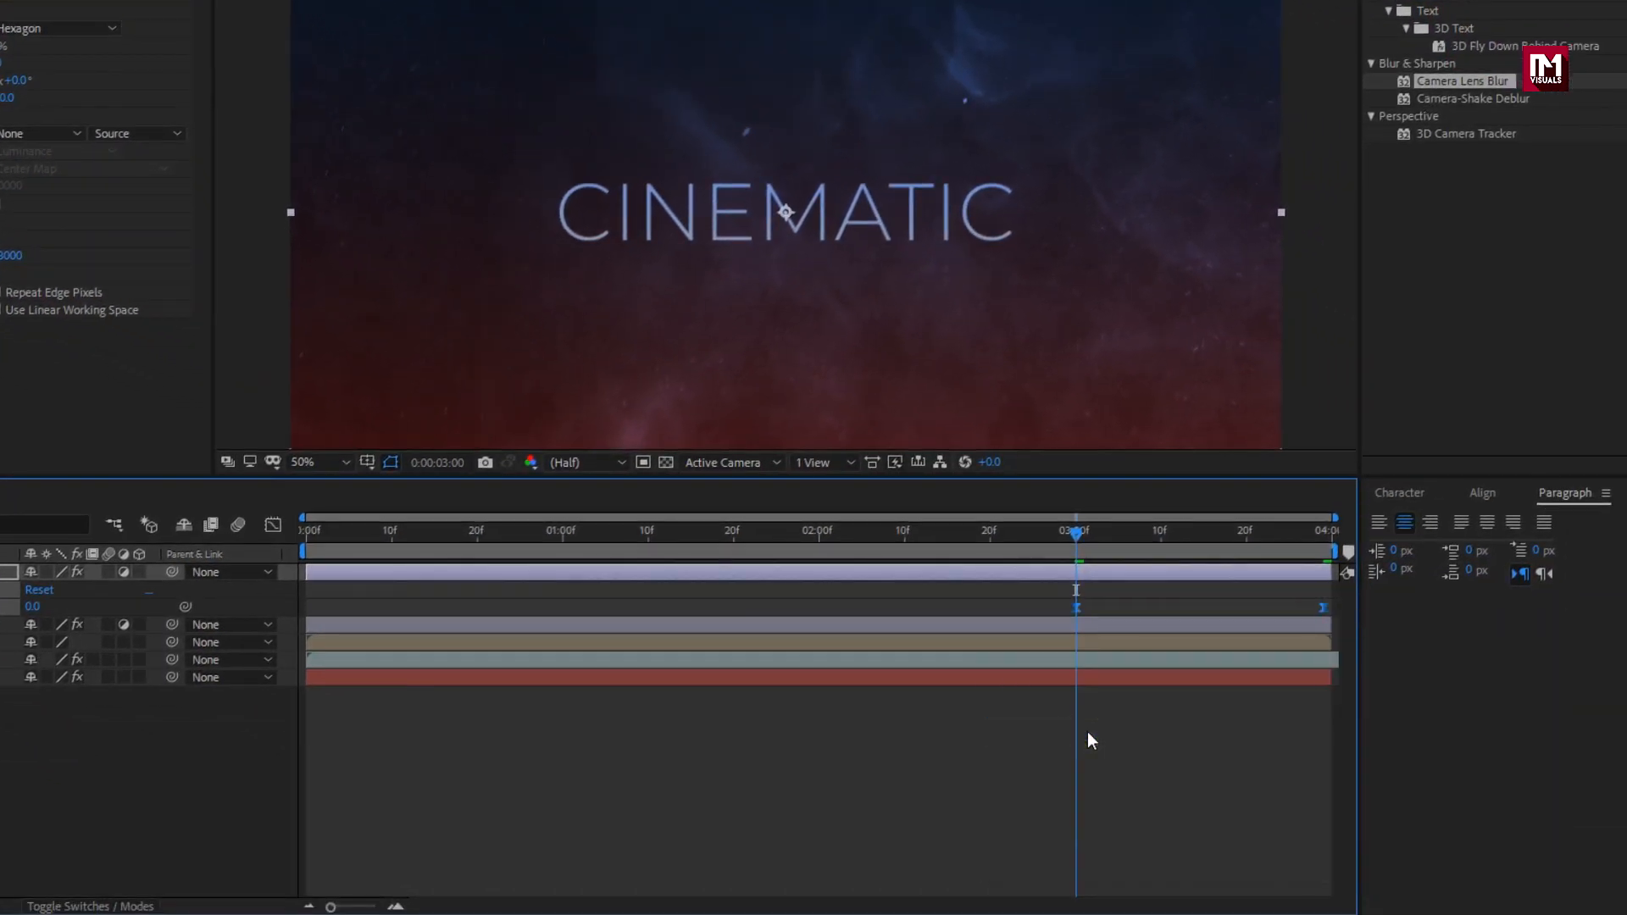
{"action": "left_click", "coordinate": [268, 526]}
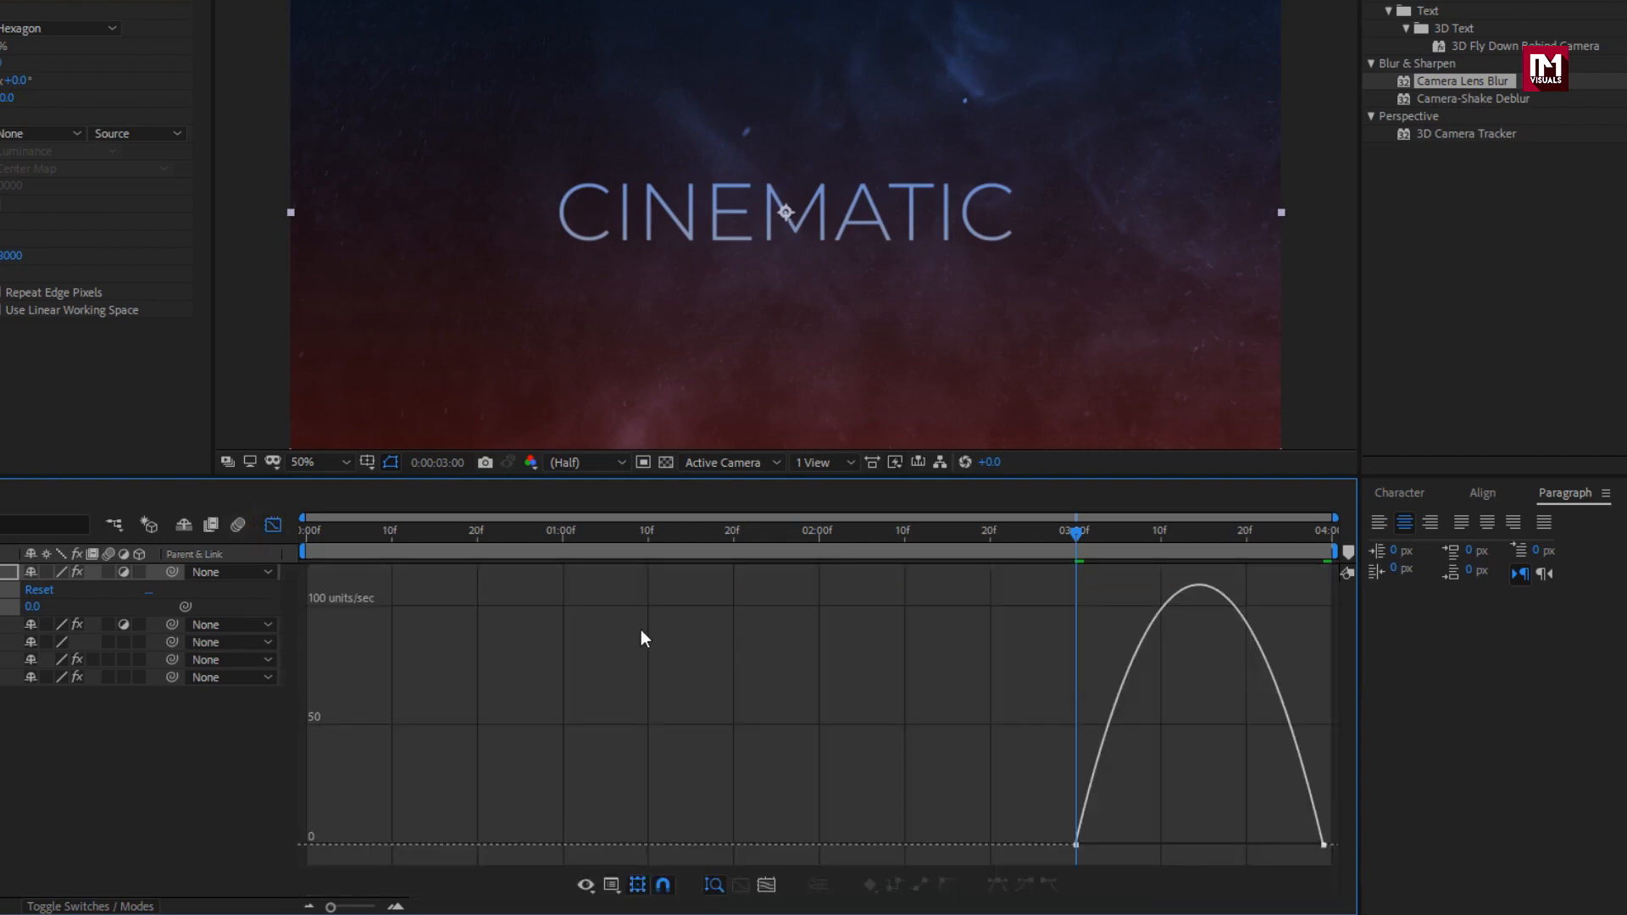
{"action": "left_click", "coordinate": [1323, 845]}
{"action": "left_click_drag", "start_coordinate": [1284, 845], "coordinate": [1317, 845]}
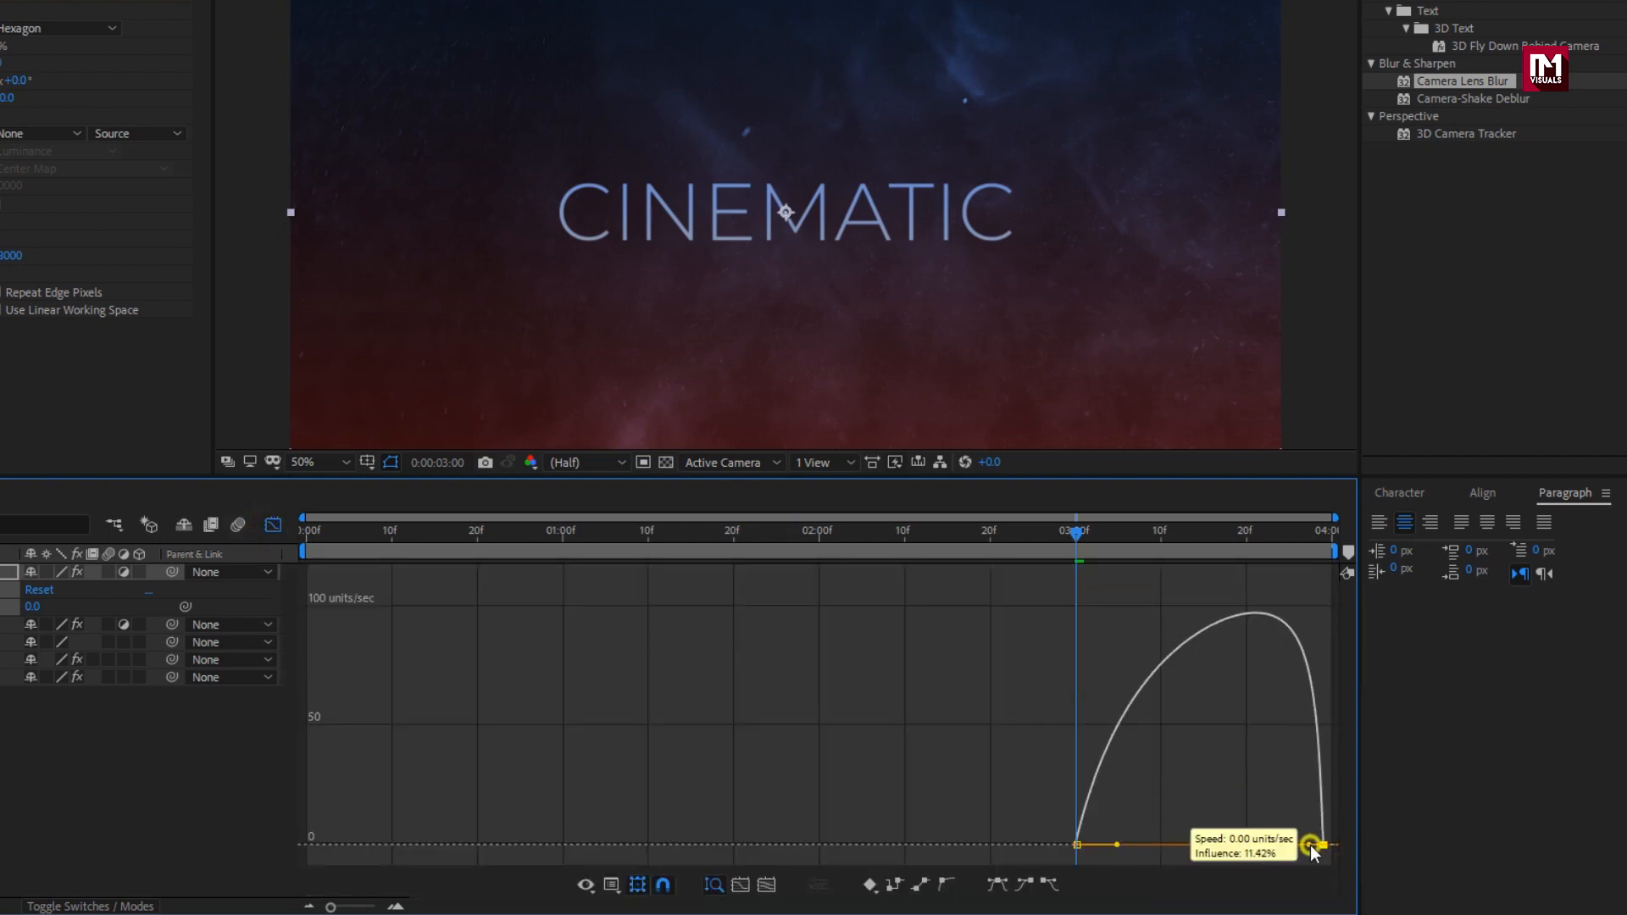
{"action": "left_click_drag", "start_coordinate": [1115, 844], "coordinate": [1207, 844]}
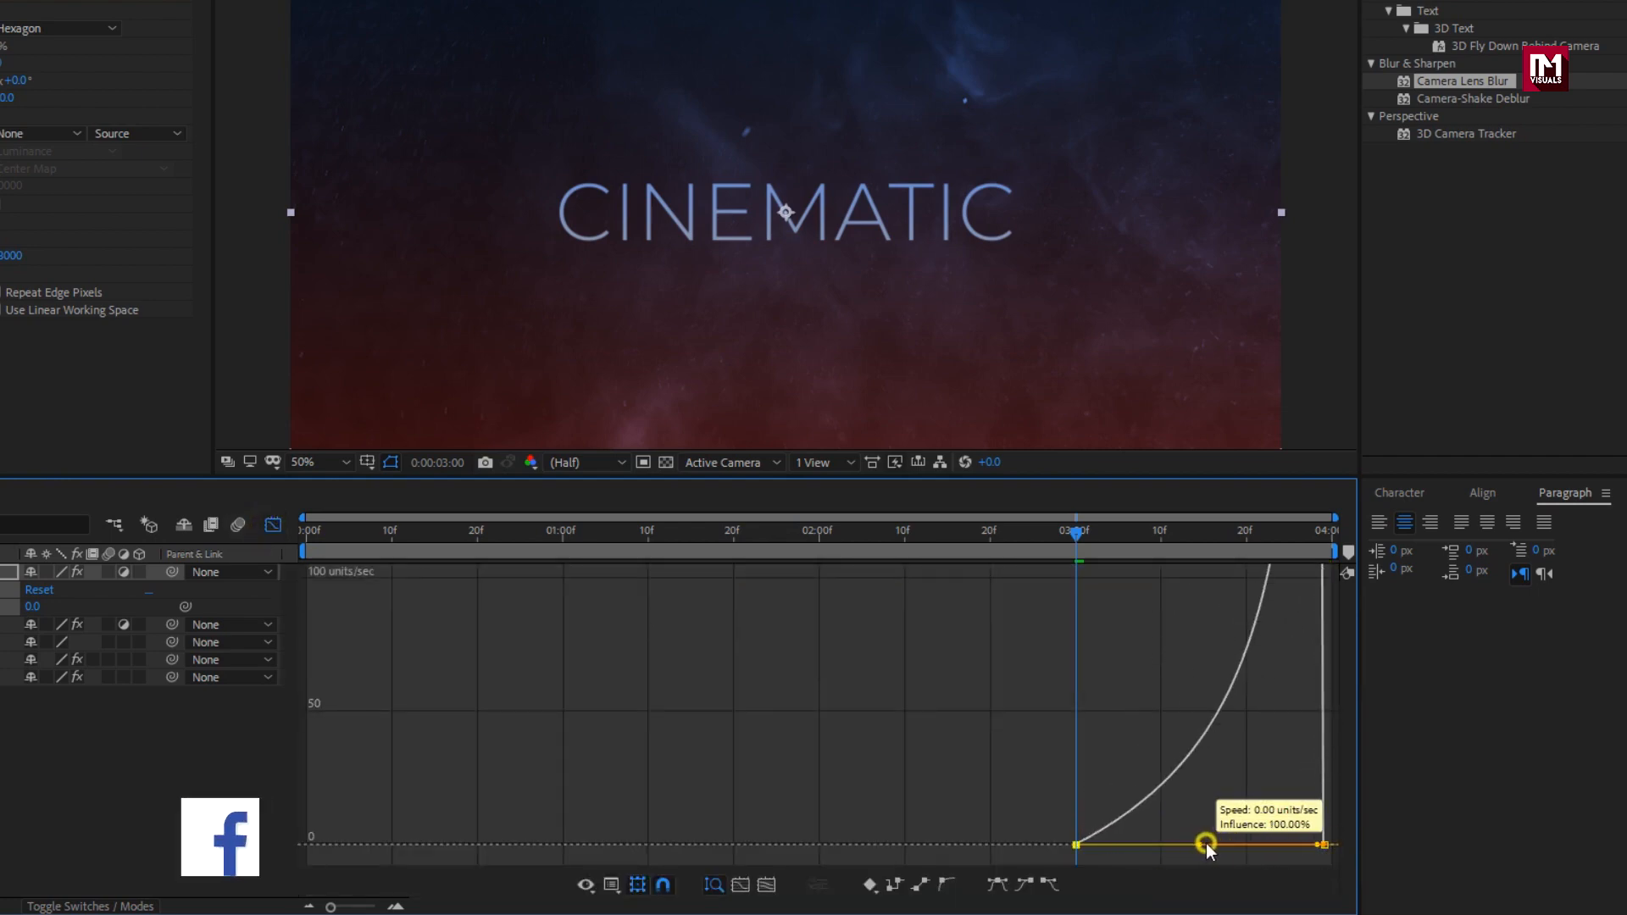
{"action": "left_click", "coordinate": [272, 525]}
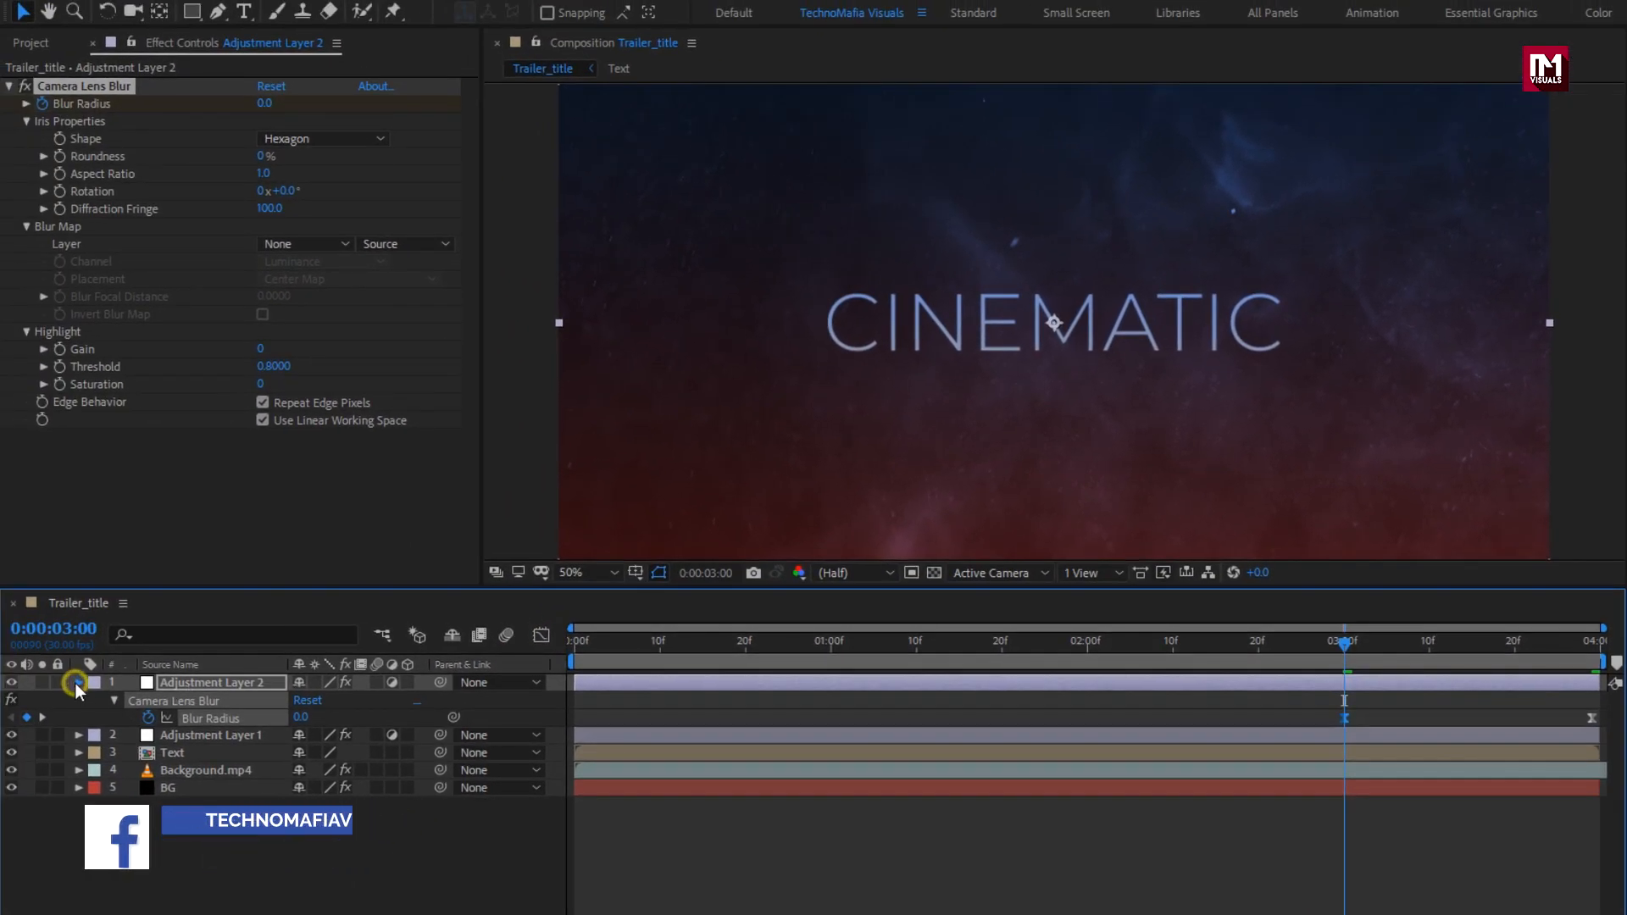
{"action": "left_click", "coordinate": [77, 683]}
Step: Create a new black solid layer named Frame
{"action": "right_click", "coordinate": [253, 836]}
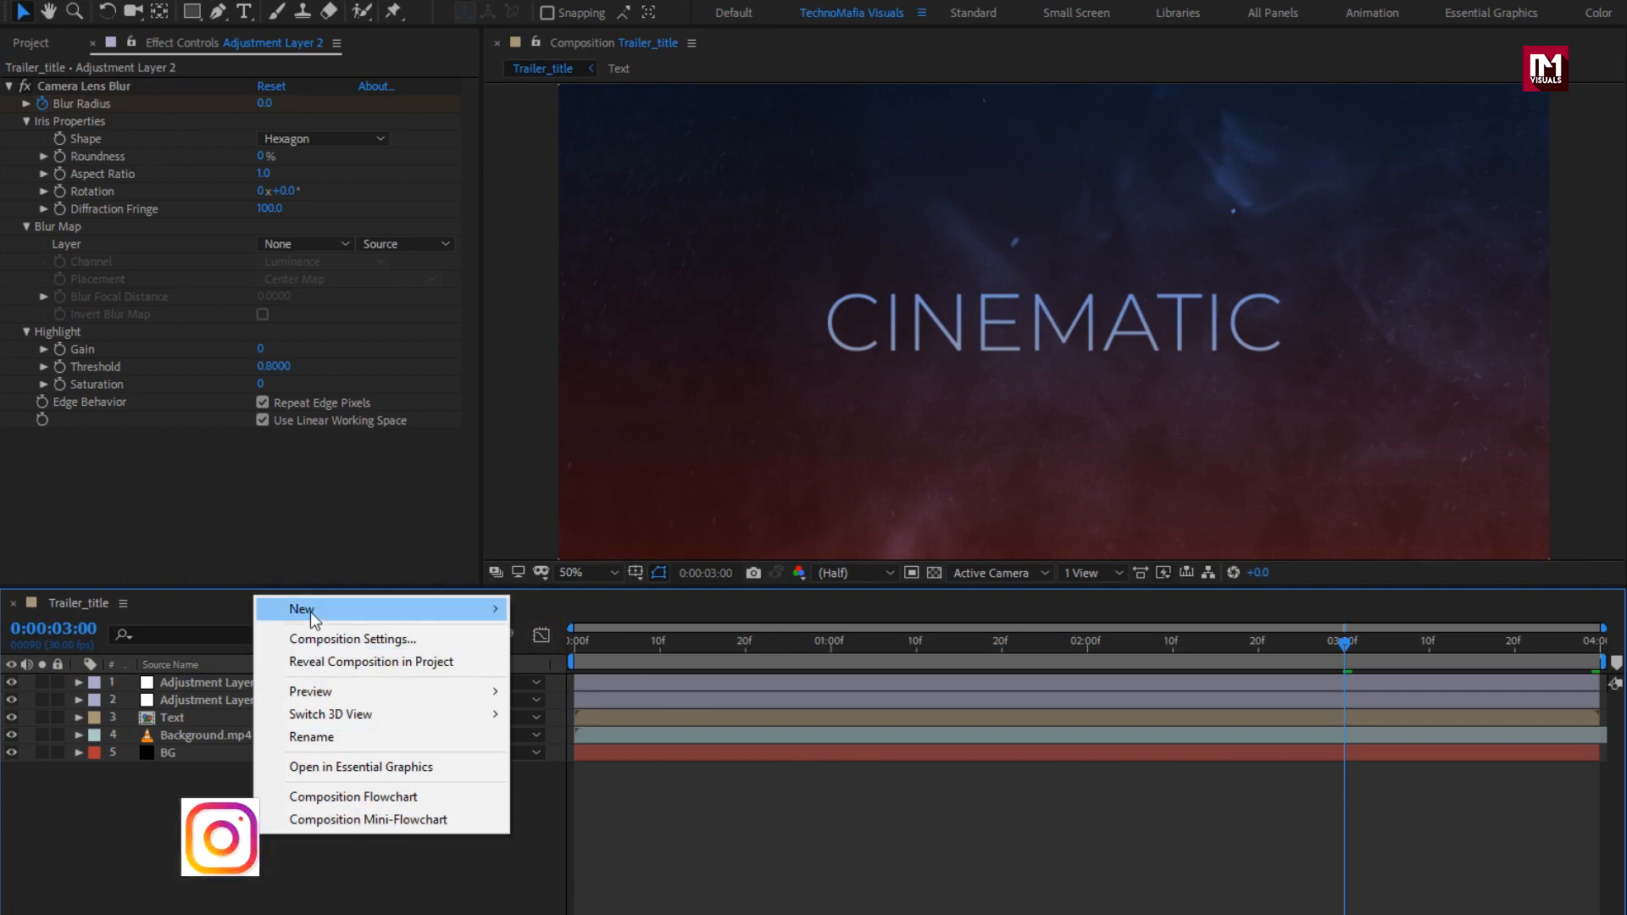
{"action": "mouse_move", "coordinate": [311, 618]}
{"action": "left_click", "coordinate": [588, 659]}
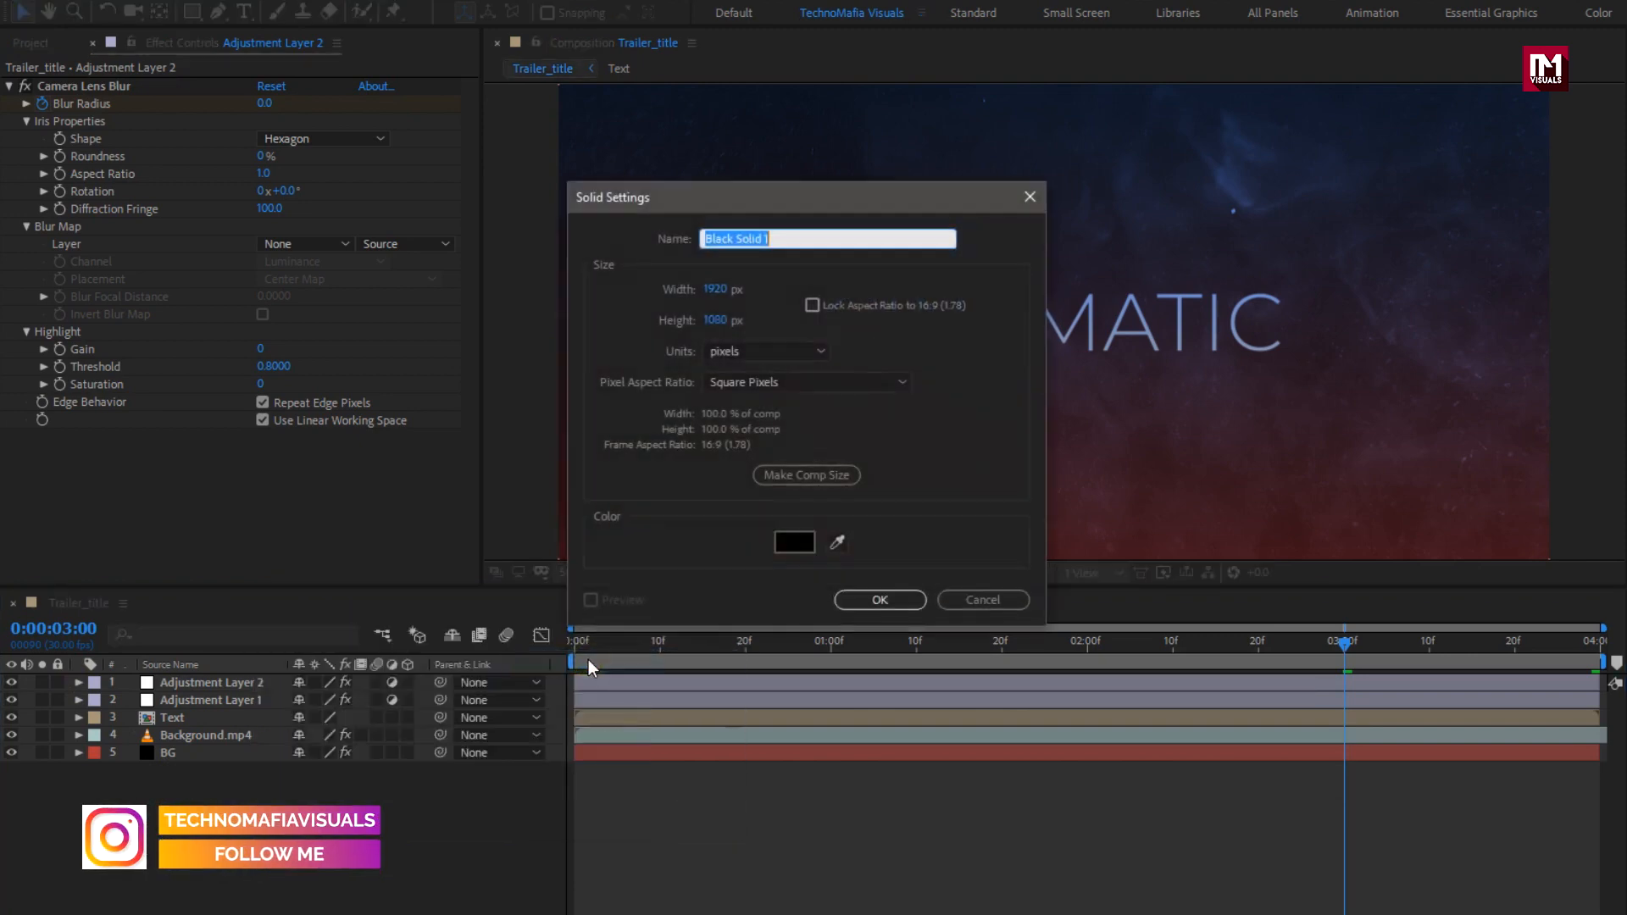
{"action": "type", "text": "Frame"}
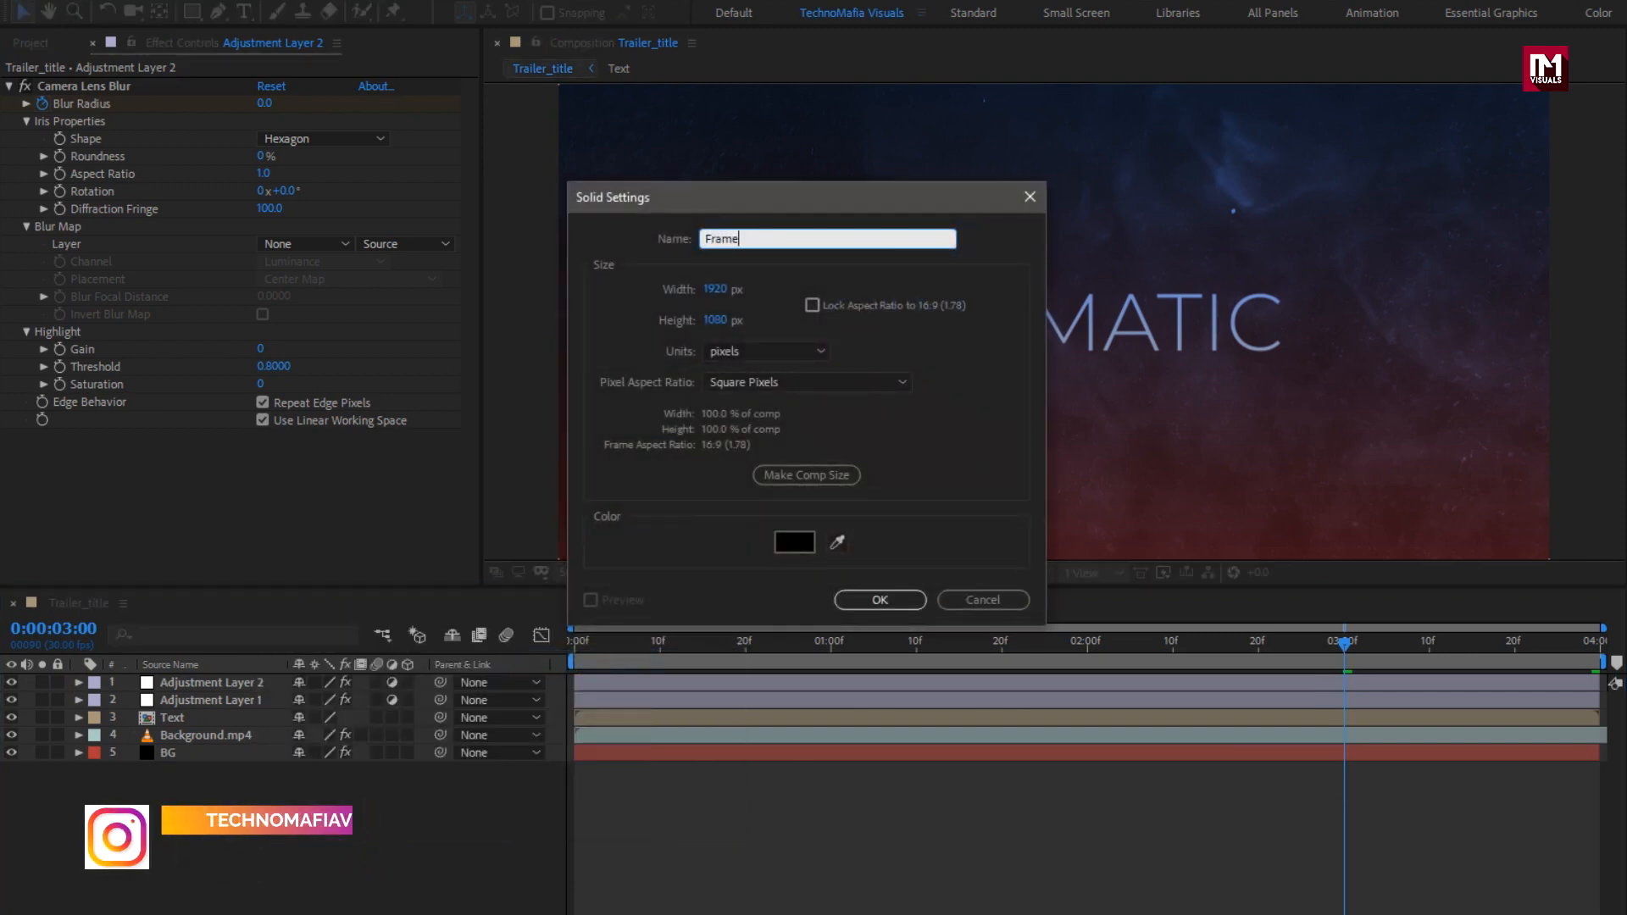
{"action": "left_click", "coordinate": [847, 599]}
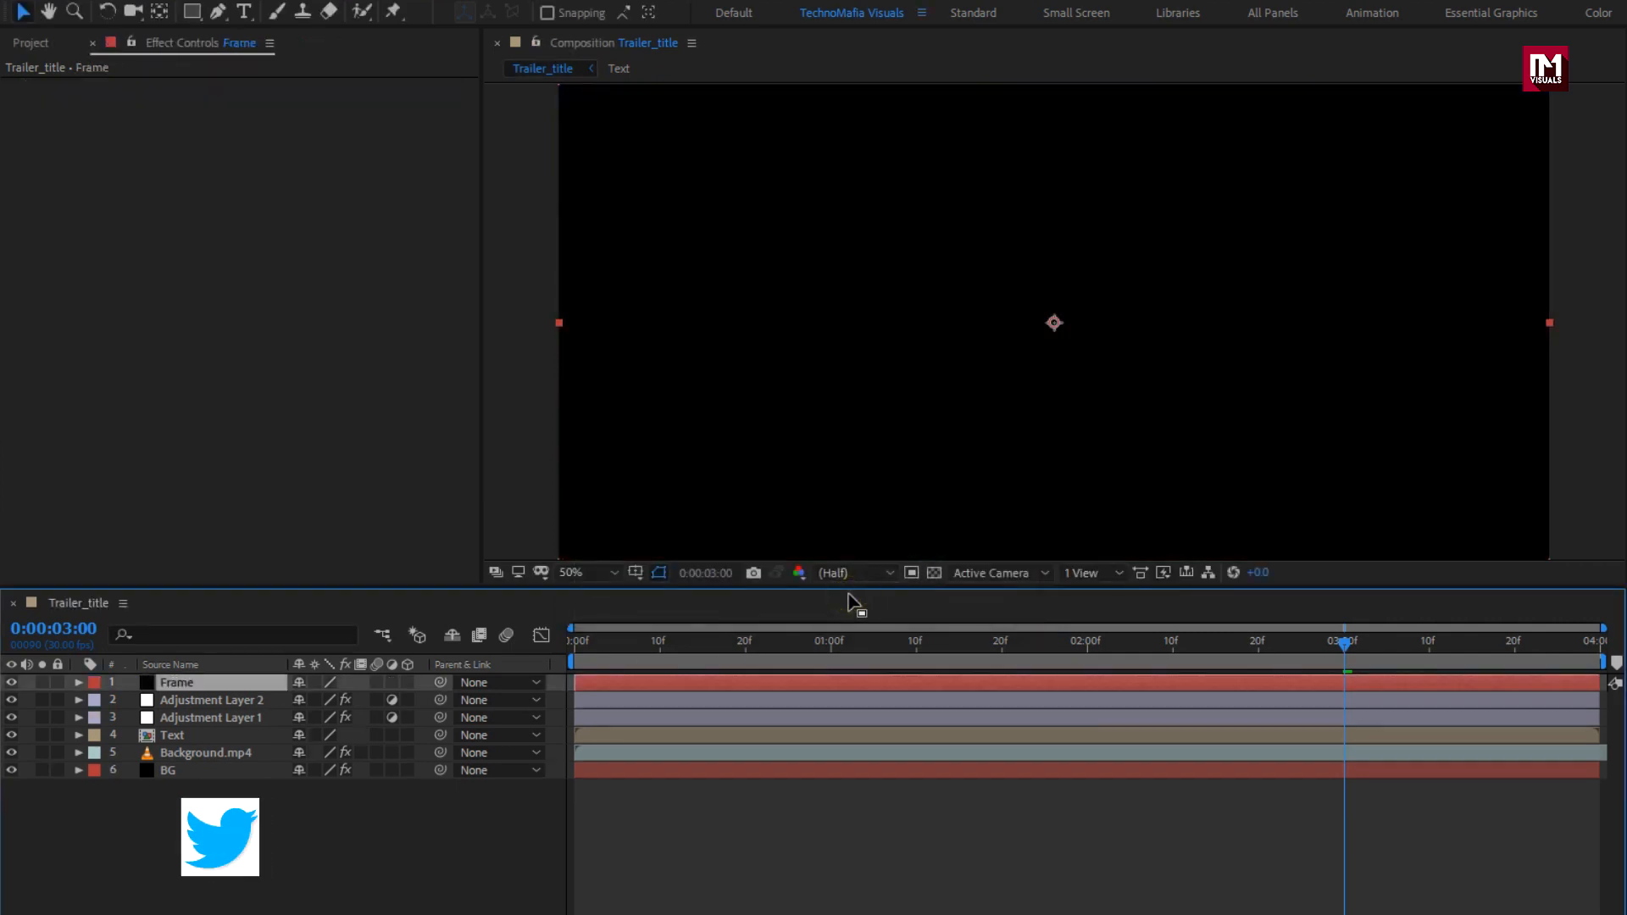
Step: Add a rectangle mask to Frame, bounded 10% top to 90% bottom, and invert it
{"action": "double_click", "coordinate": [194, 14]}
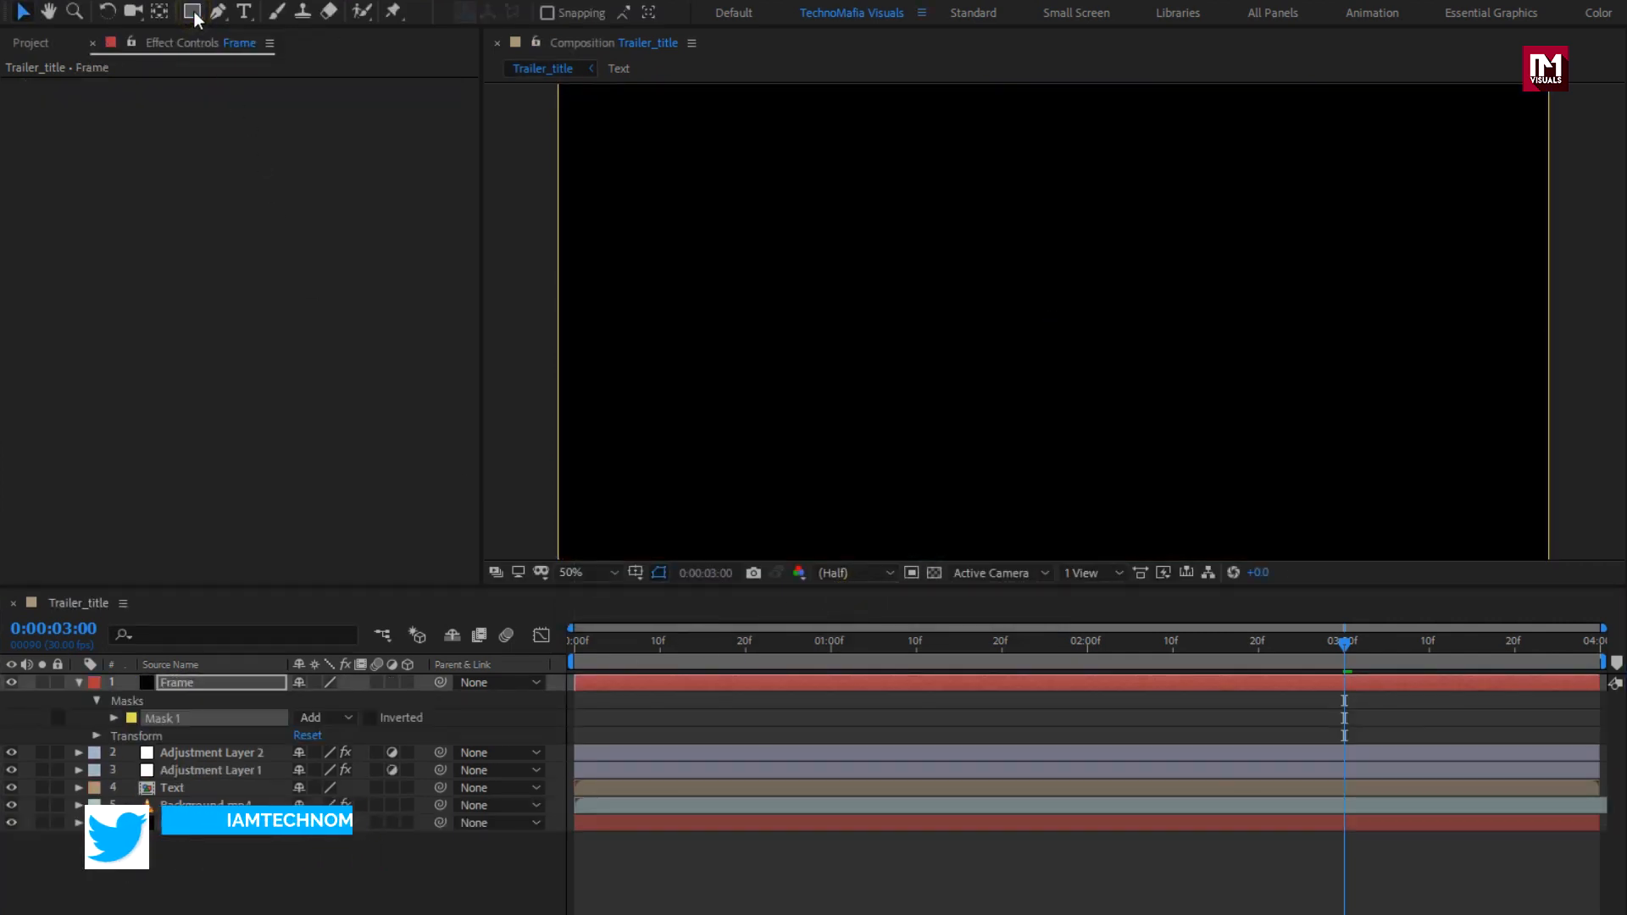
{"action": "left_click", "coordinate": [114, 718]}
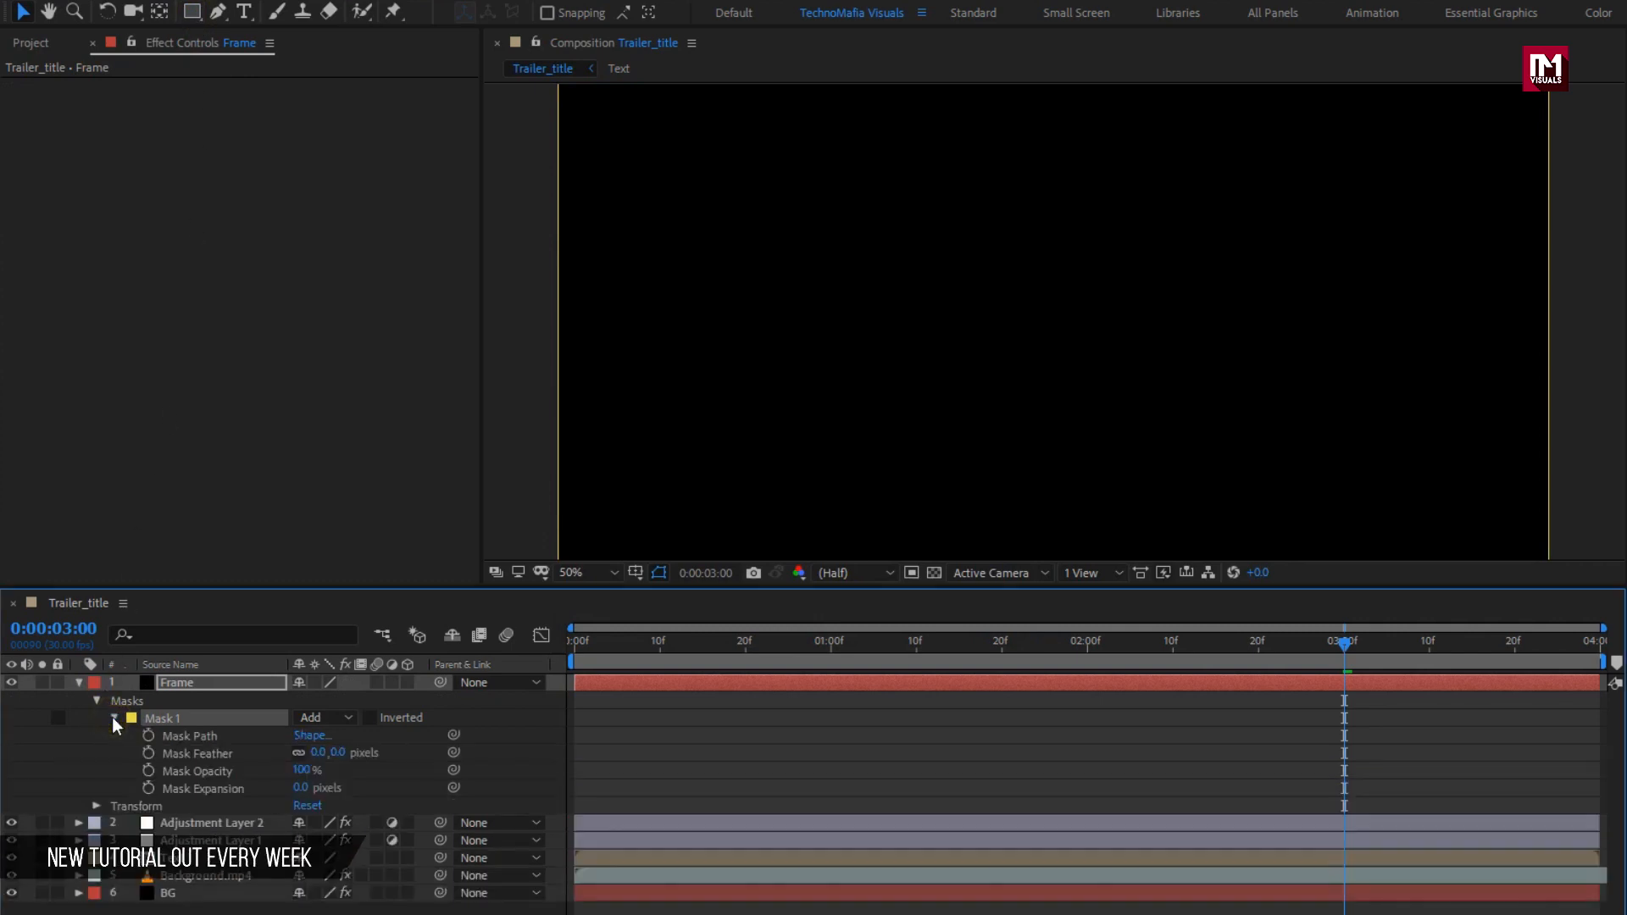
{"action": "left_click", "coordinate": [307, 738]}
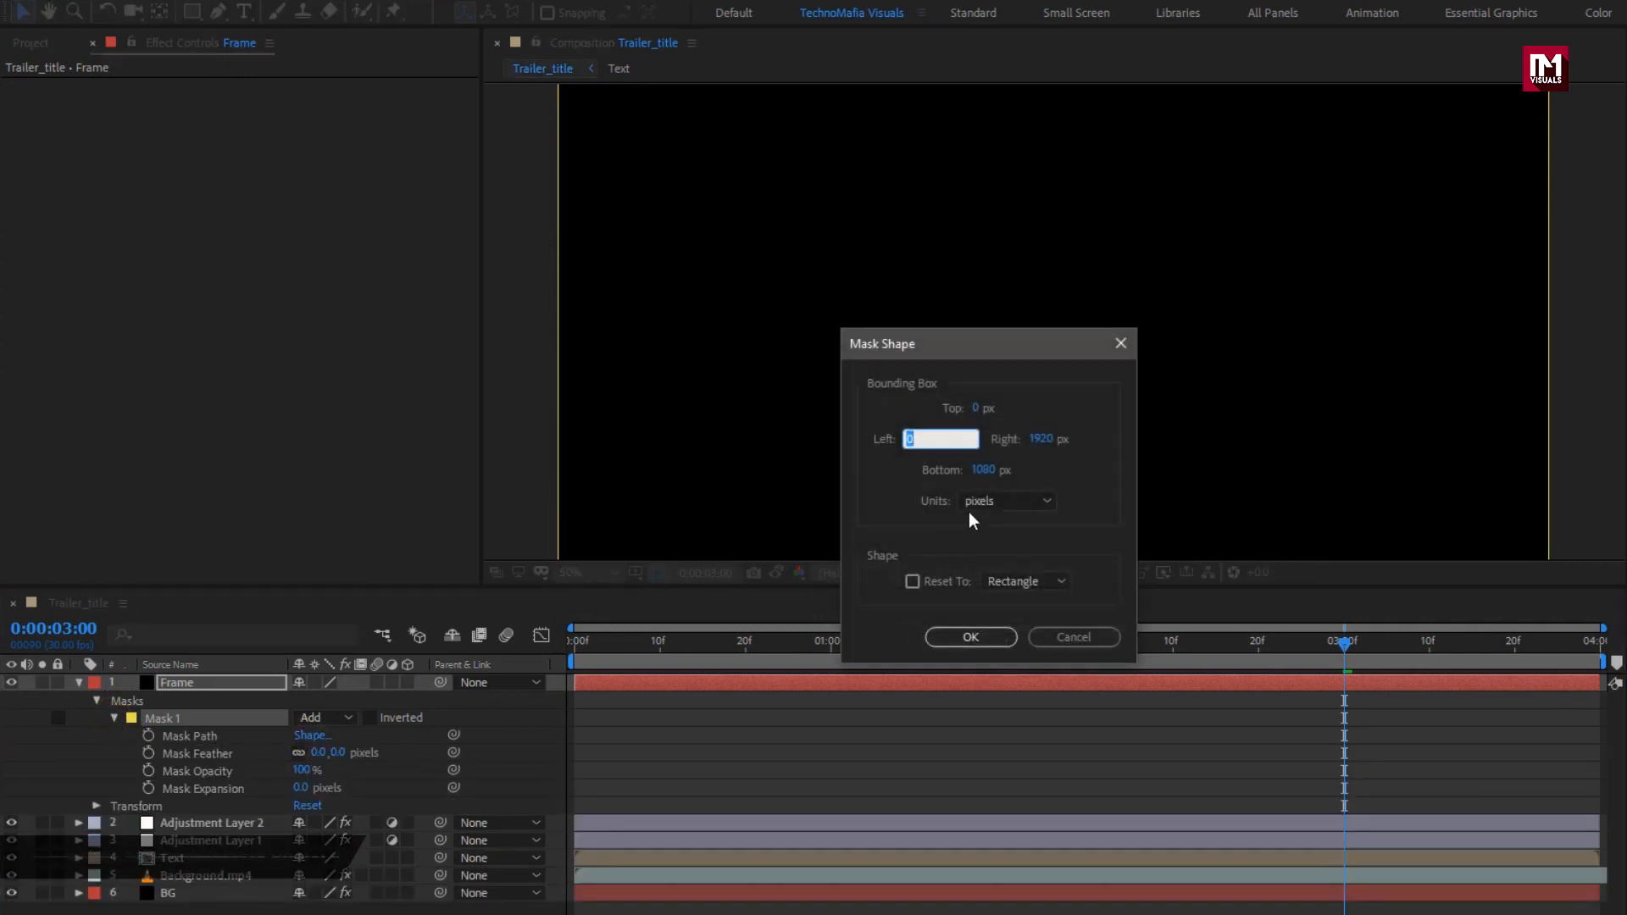
{"action": "left_click", "coordinate": [983, 502]}
{"action": "left_click", "coordinate": [988, 593]}
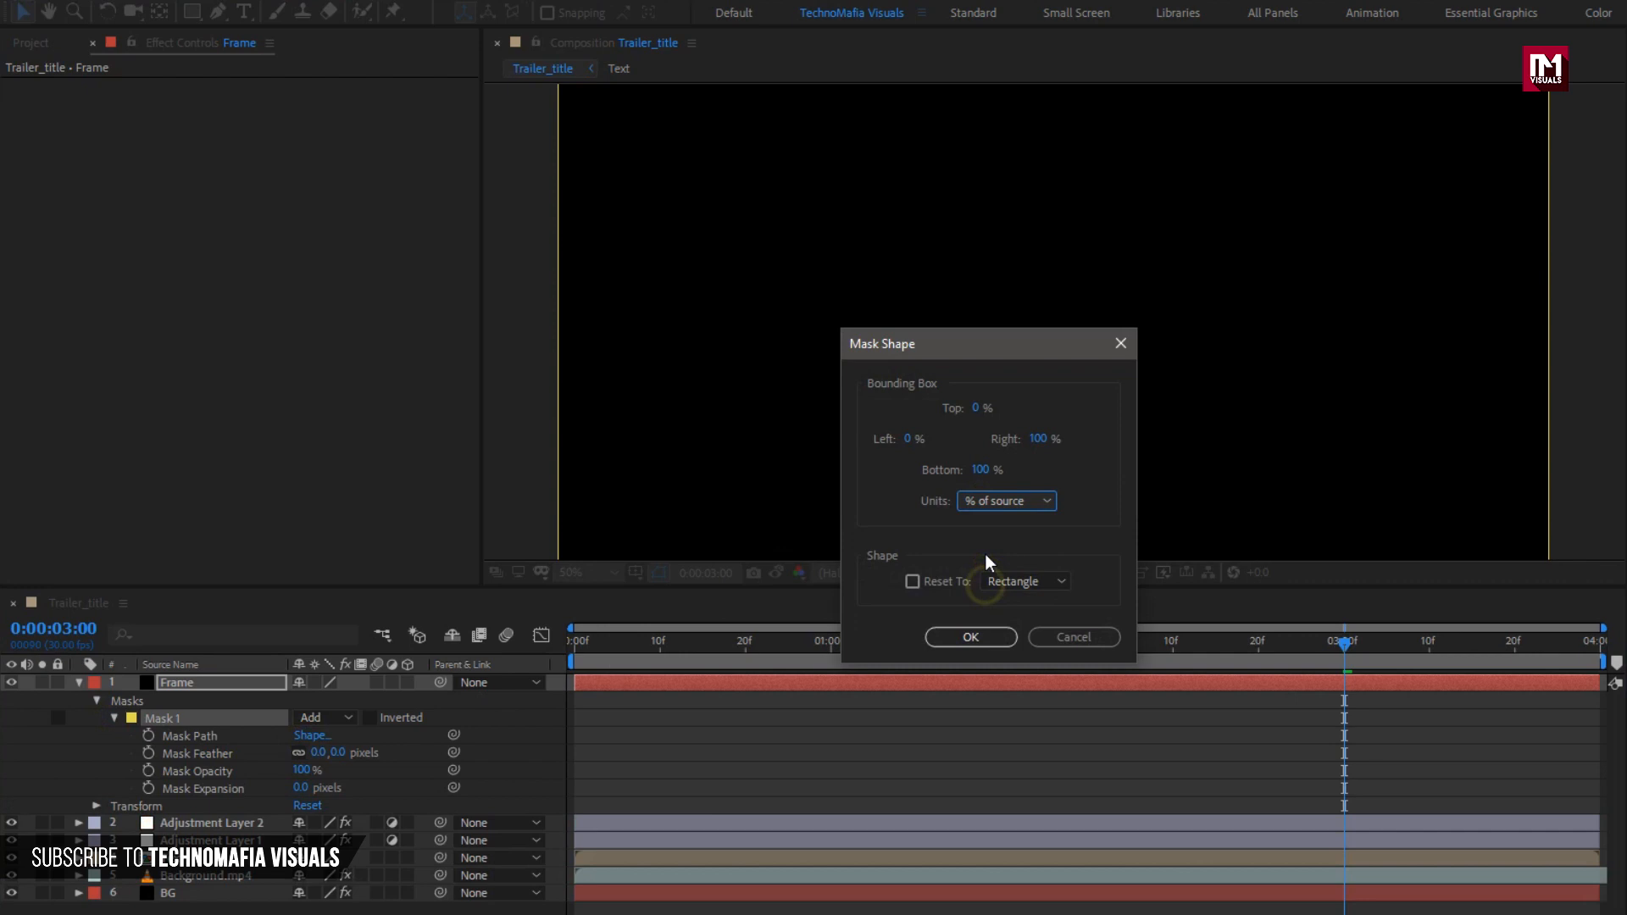
{"action": "left_click", "coordinate": [975, 409]}
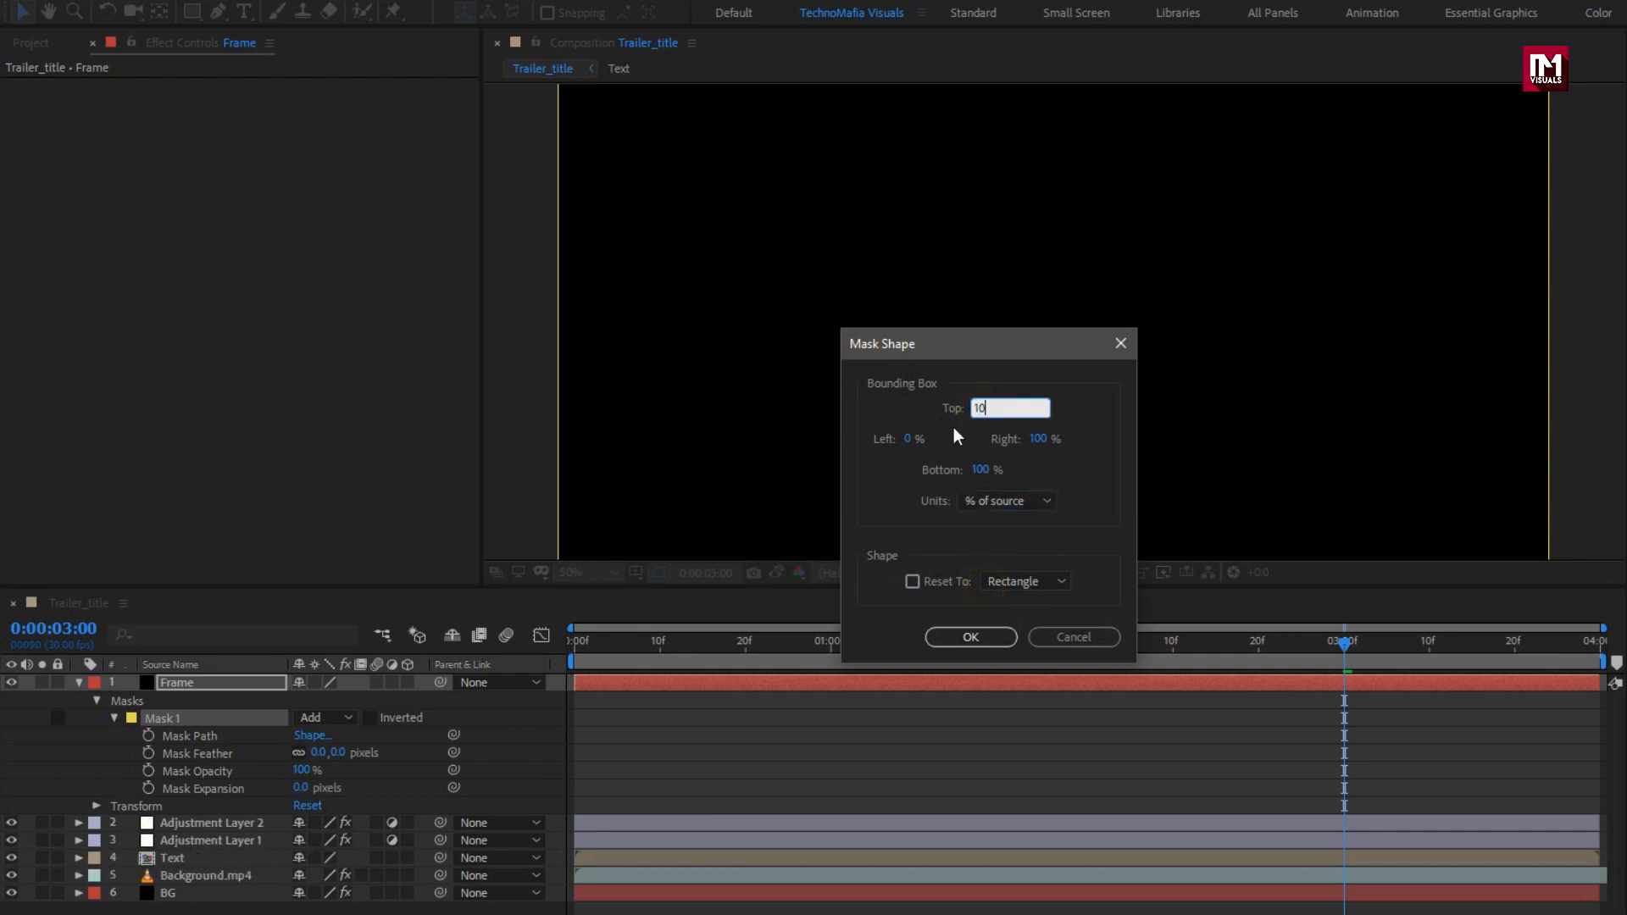
{"action": "type", "text": "10"}
{"action": "left_click", "coordinate": [979, 470]}
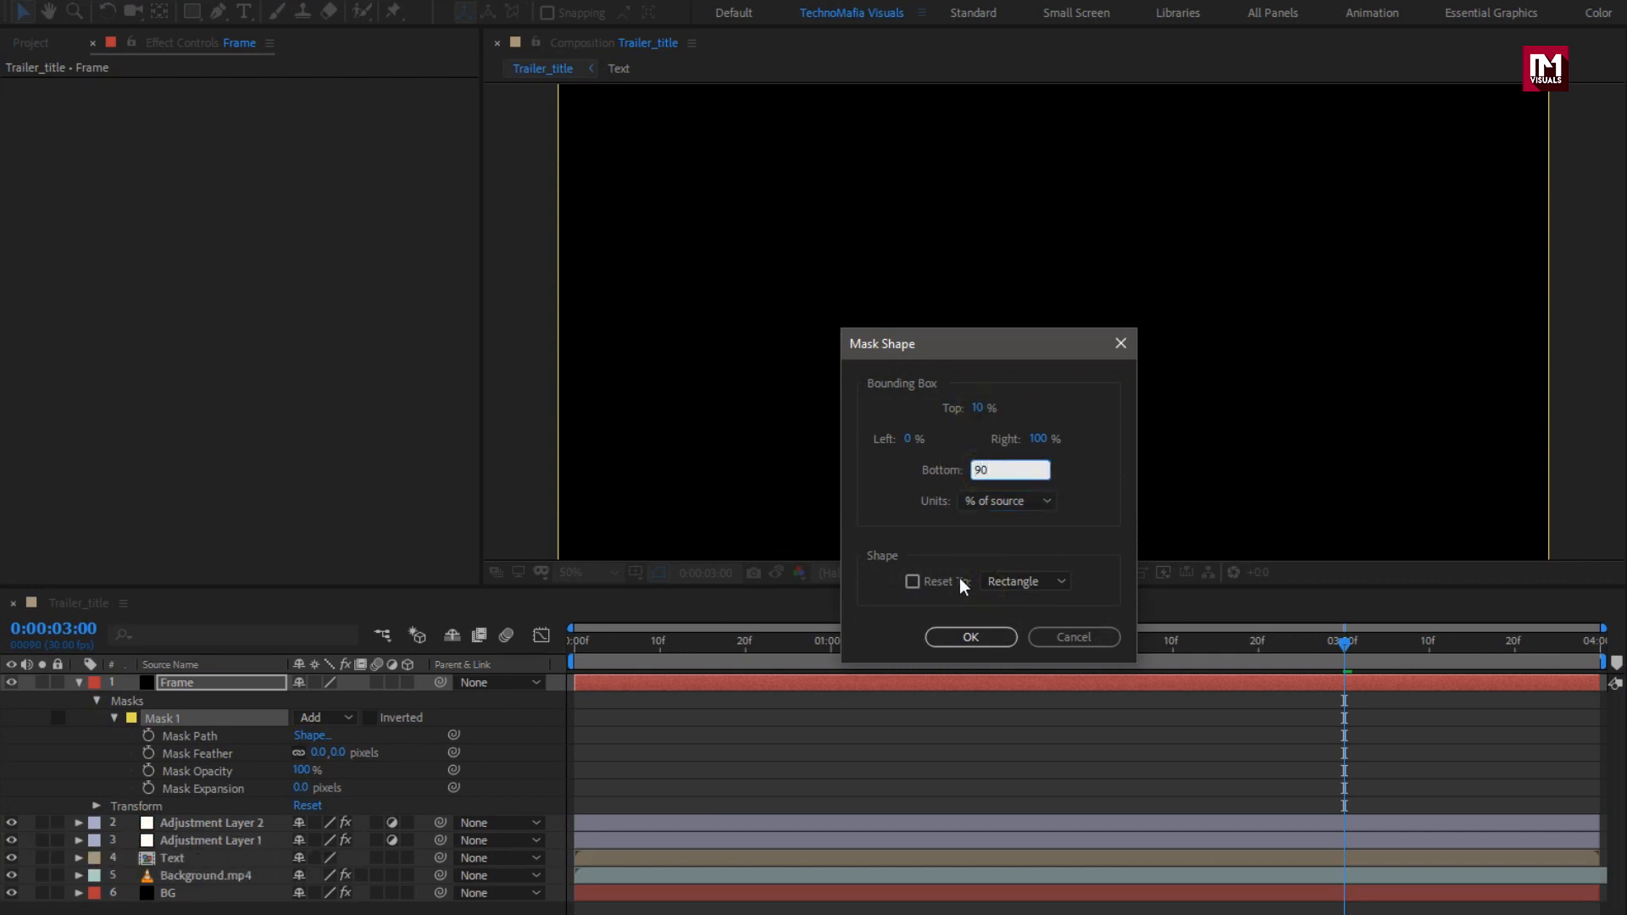
{"action": "left_click", "coordinate": [971, 638]}
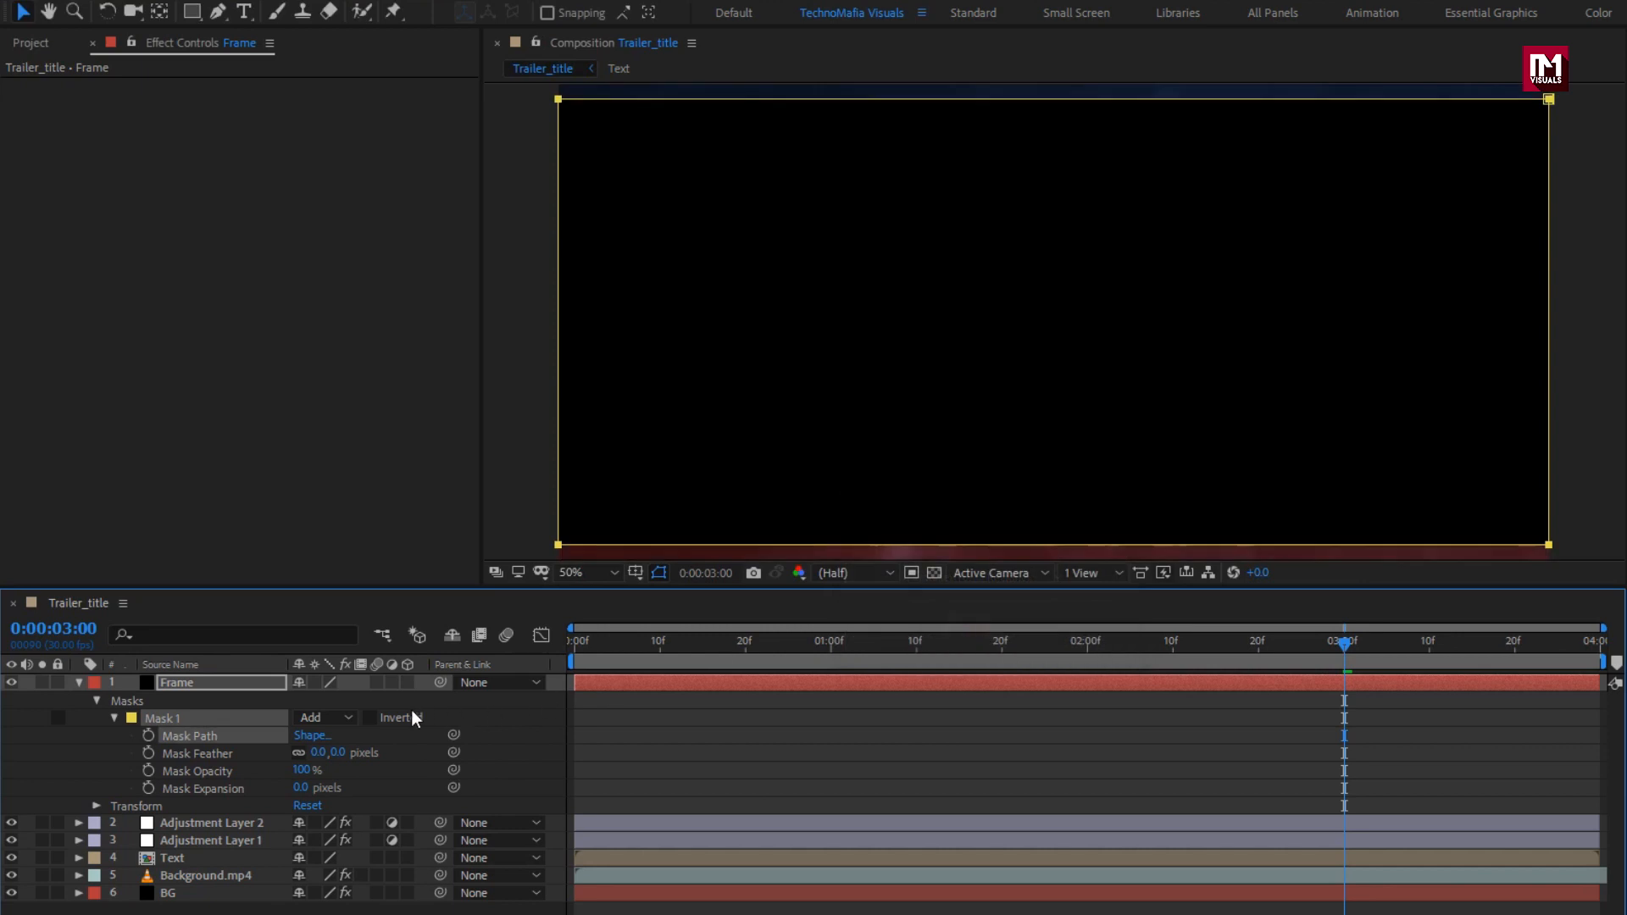
{"action": "left_click", "coordinate": [370, 718]}
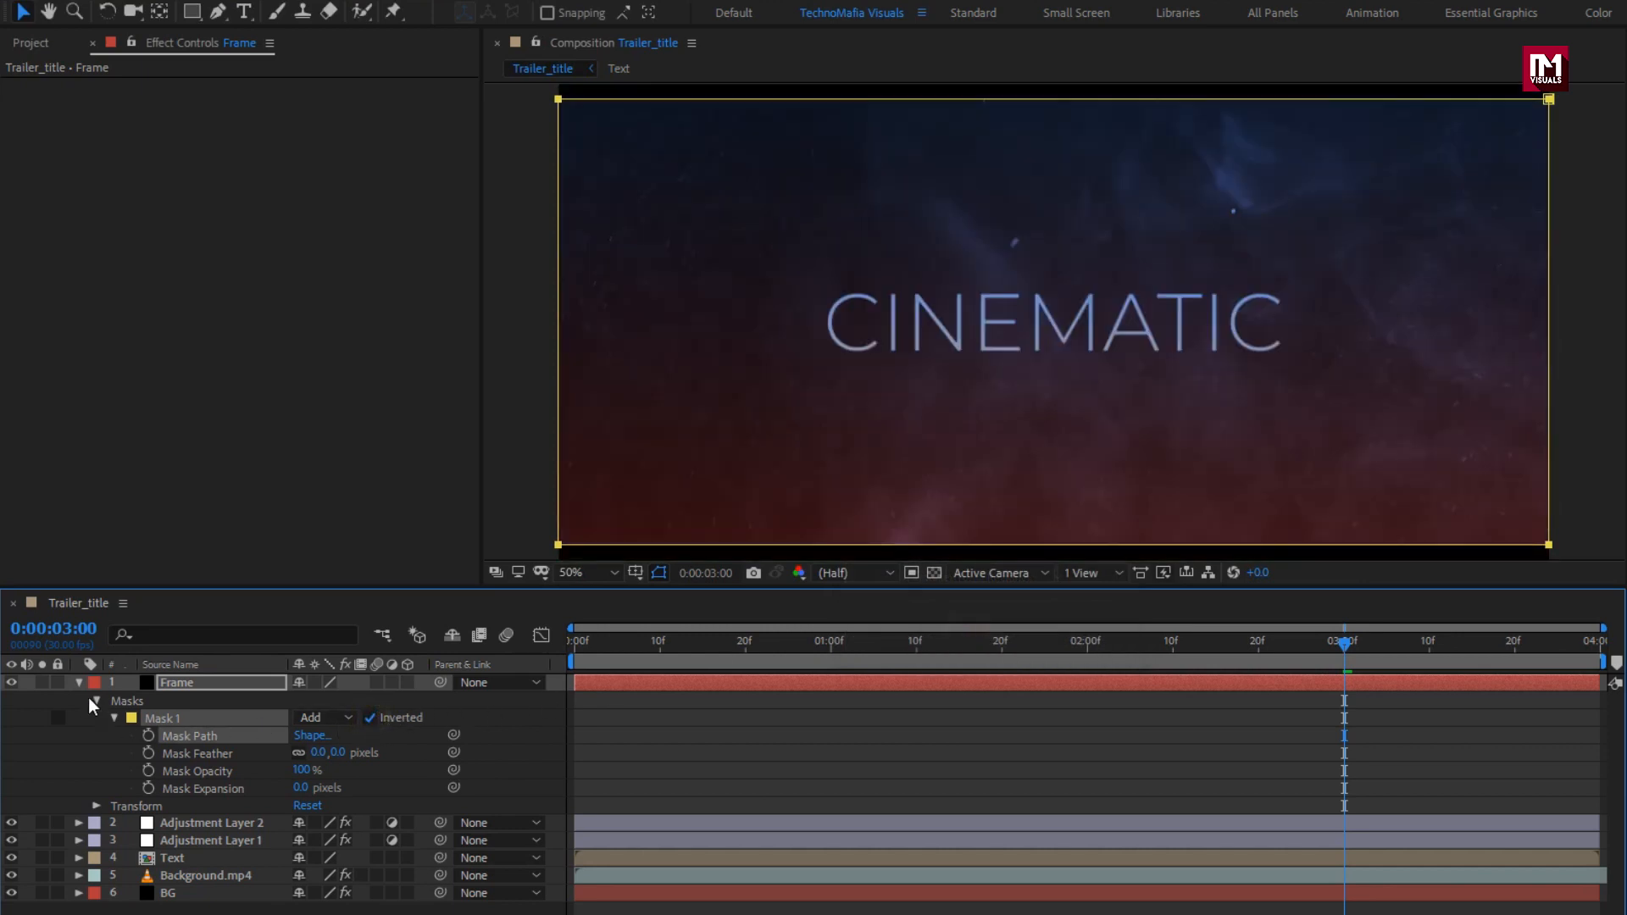
Step: Fit the composition in the viewer and play the title animation from the start
{"action": "left_click", "coordinate": [79, 683]}
{"action": "left_click", "coordinate": [595, 575]}
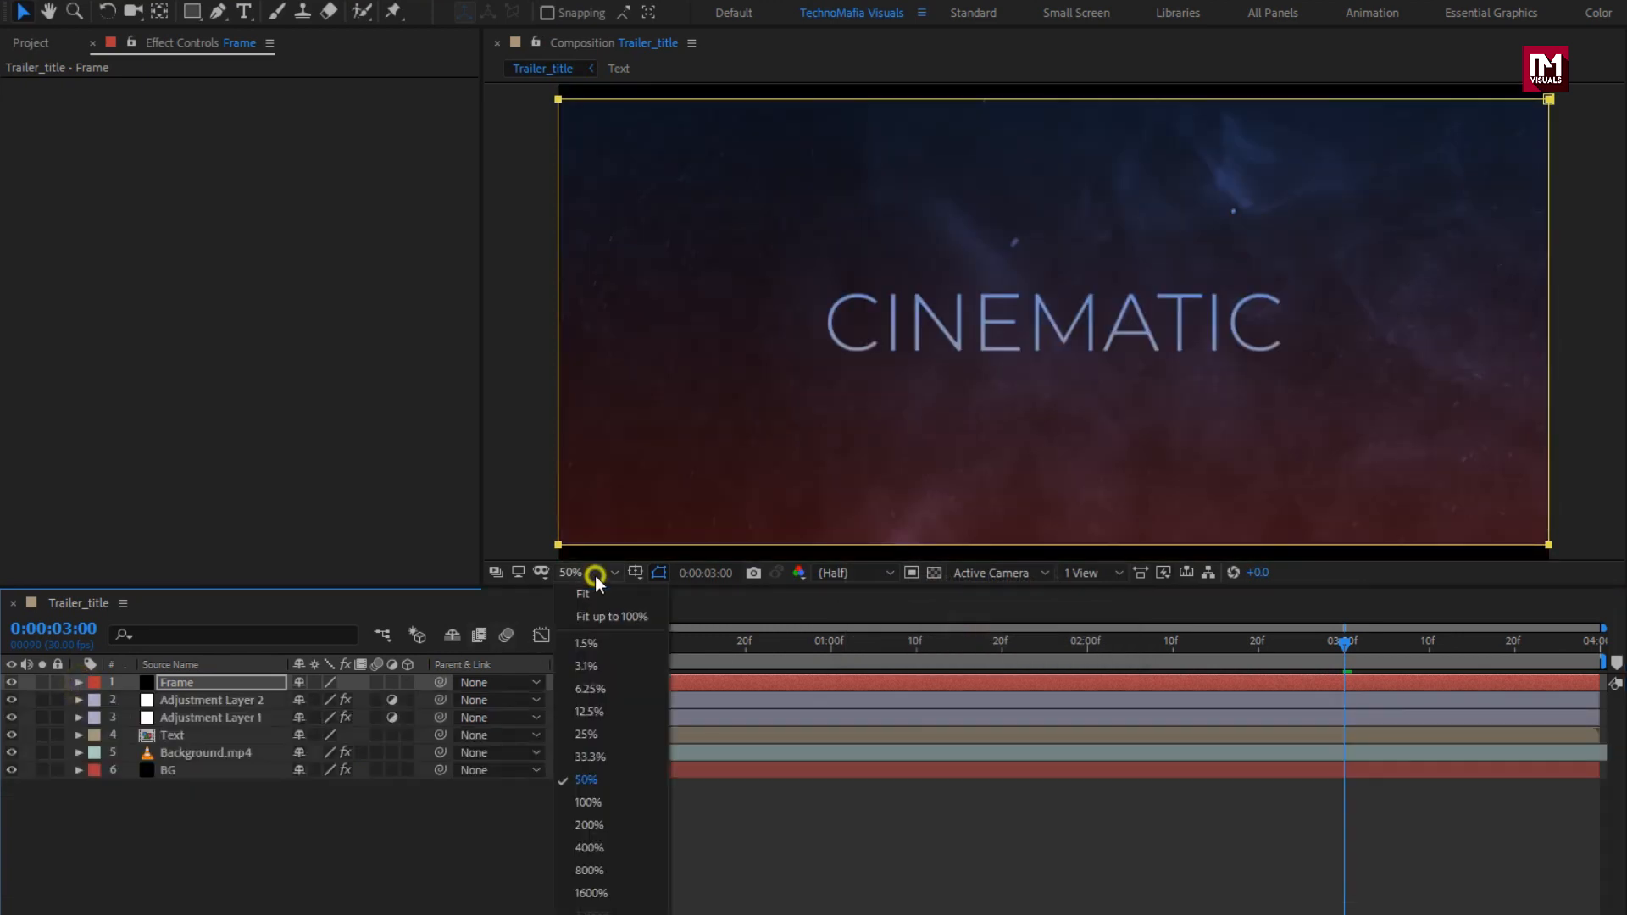
{"action": "left_click", "coordinate": [599, 620]}
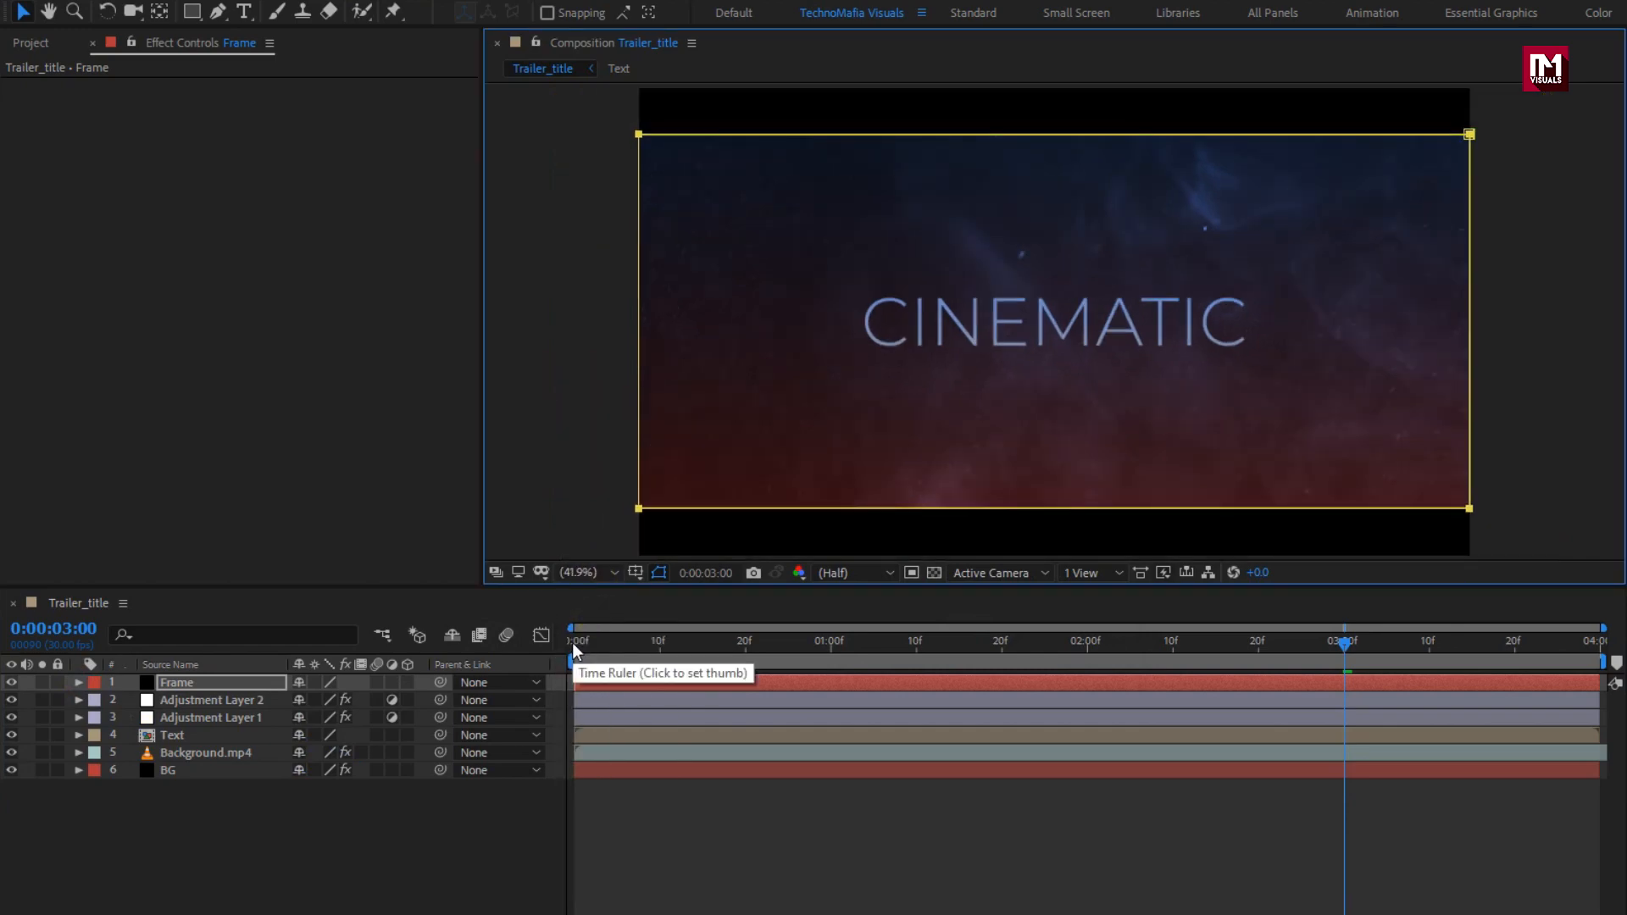
{"action": "left_click", "coordinate": [572, 643]}
{"action": "key", "text": "space"}
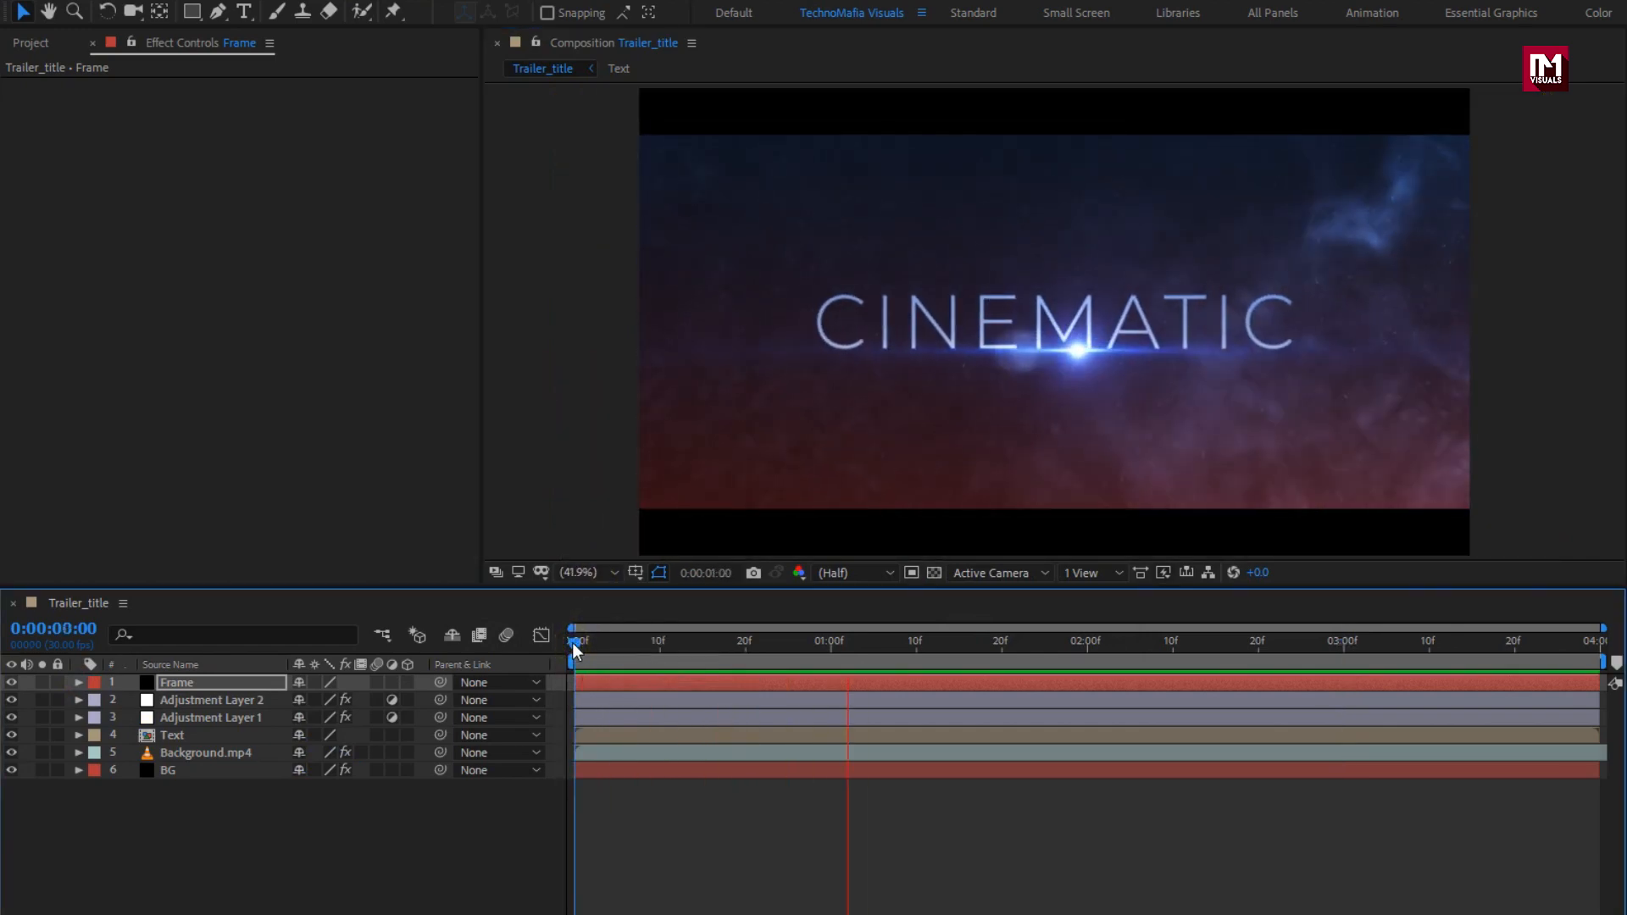